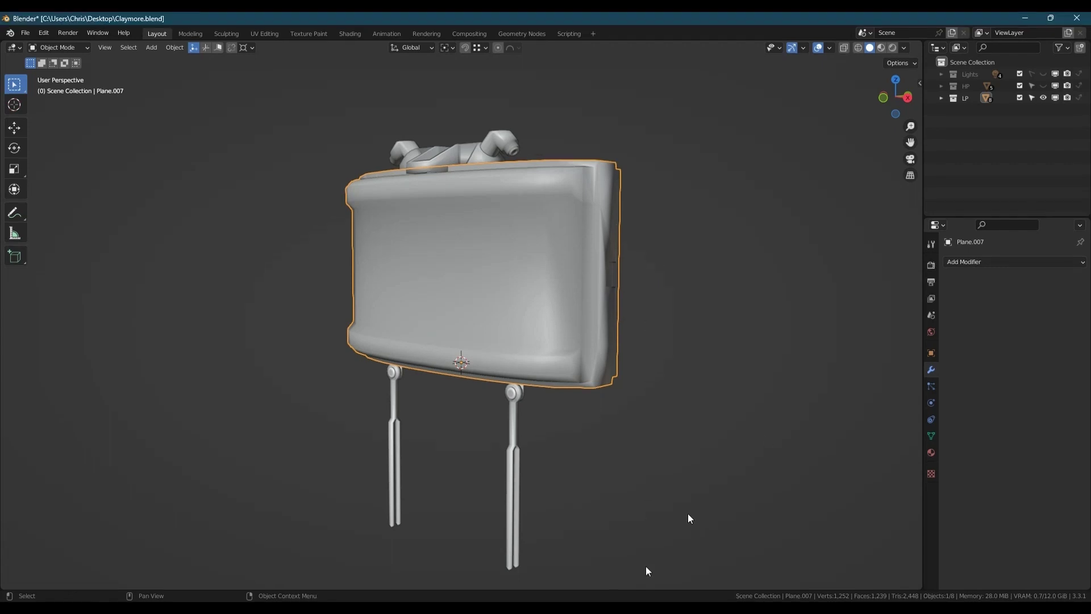
Step: Make the LP collection active and join the claymore's two legs into one object
left_click(966, 98)
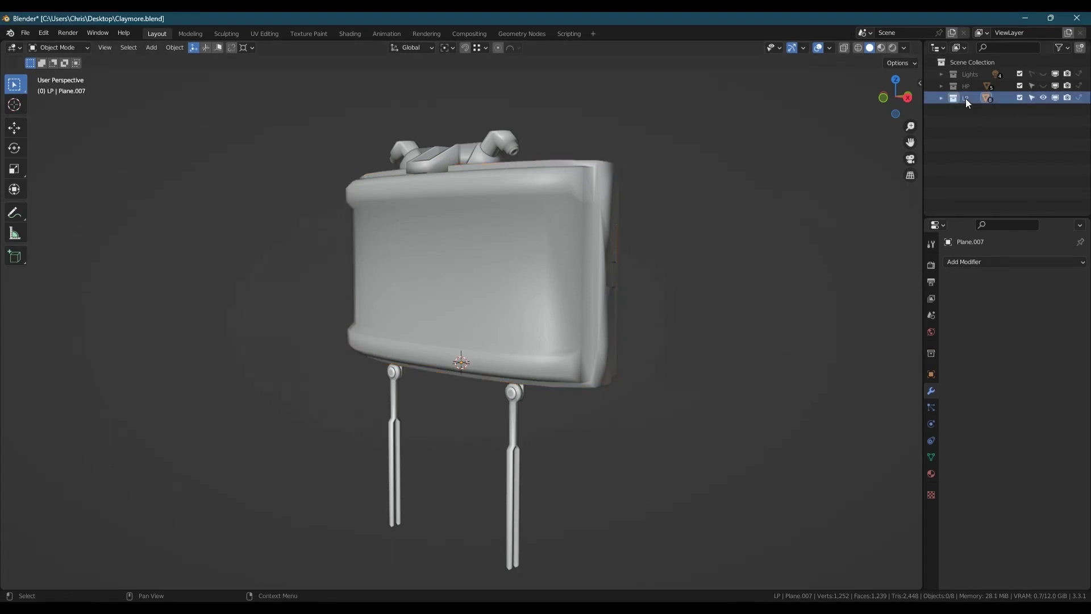
left_click(511, 400)
left_click(390, 409, "shift")
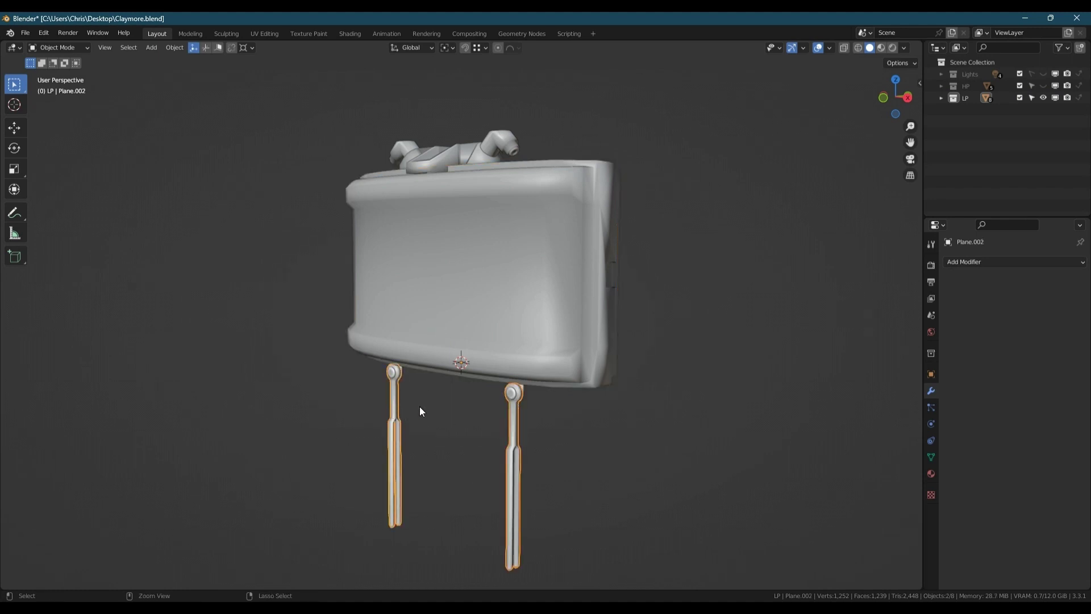
key("ctrl+j")
Step: Join the two leg brackets into a single object
scroll(542, 385, "up", 3)
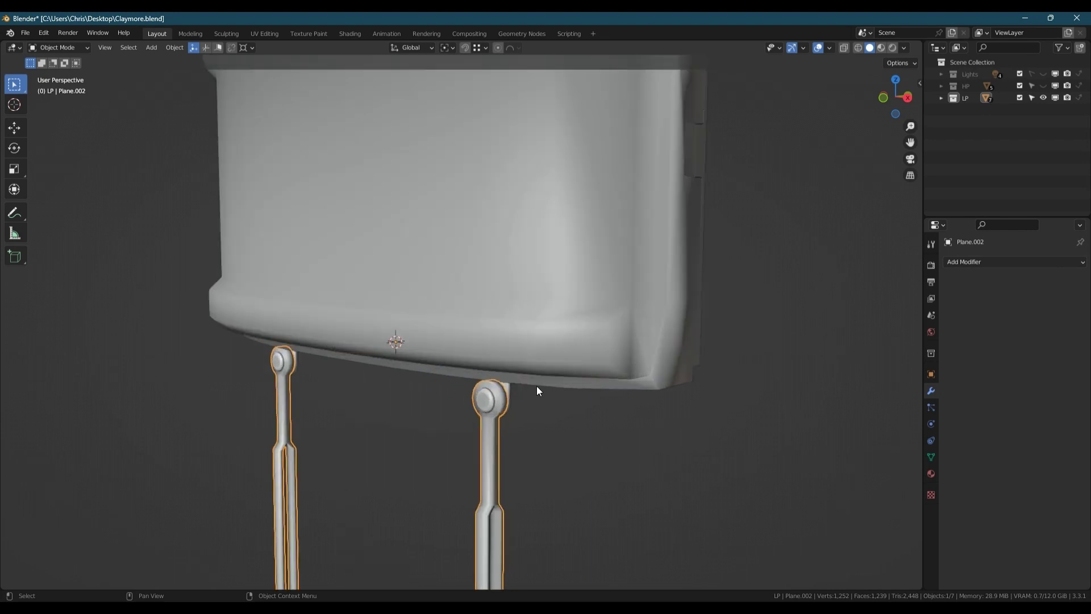
left_click(509, 395)
middle_click_drag(341, 385, 339, 390)
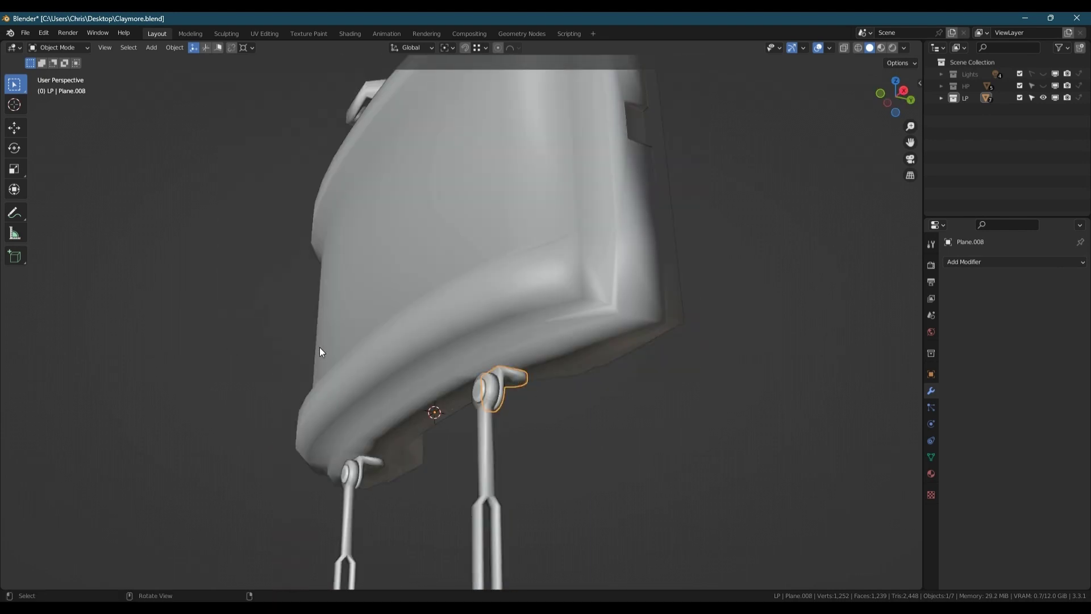
left_click(368, 462, "shift")
key("ctrl+j")
Step: Join the two knobs on the claymore's top into one object
middle_click_drag(396, 445, 463, 307)
left_click(463, 280)
left_click(362, 212, "shift")
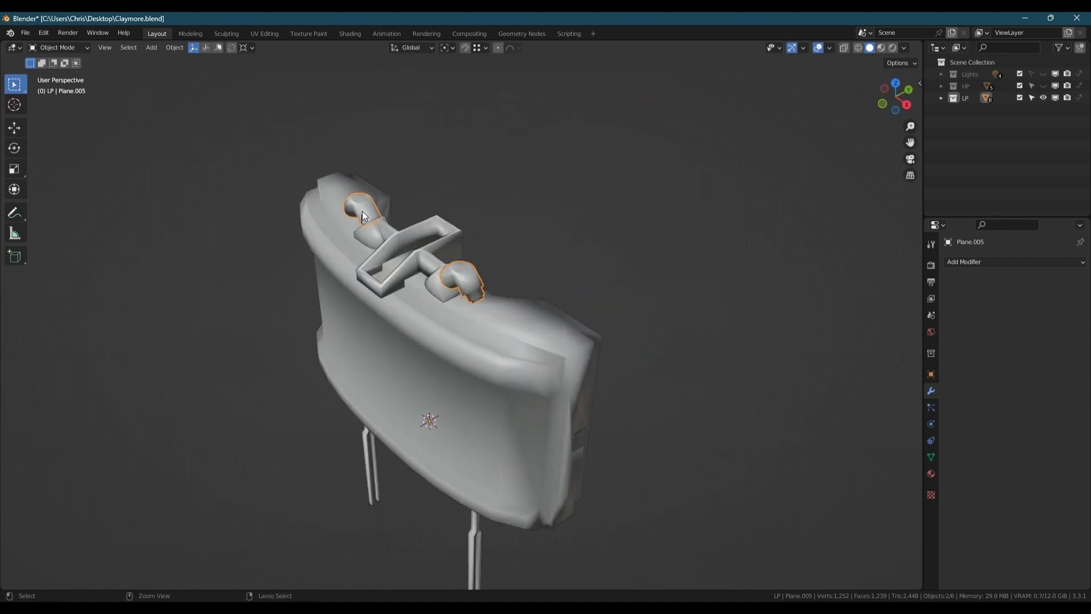
key("ctrl+j")
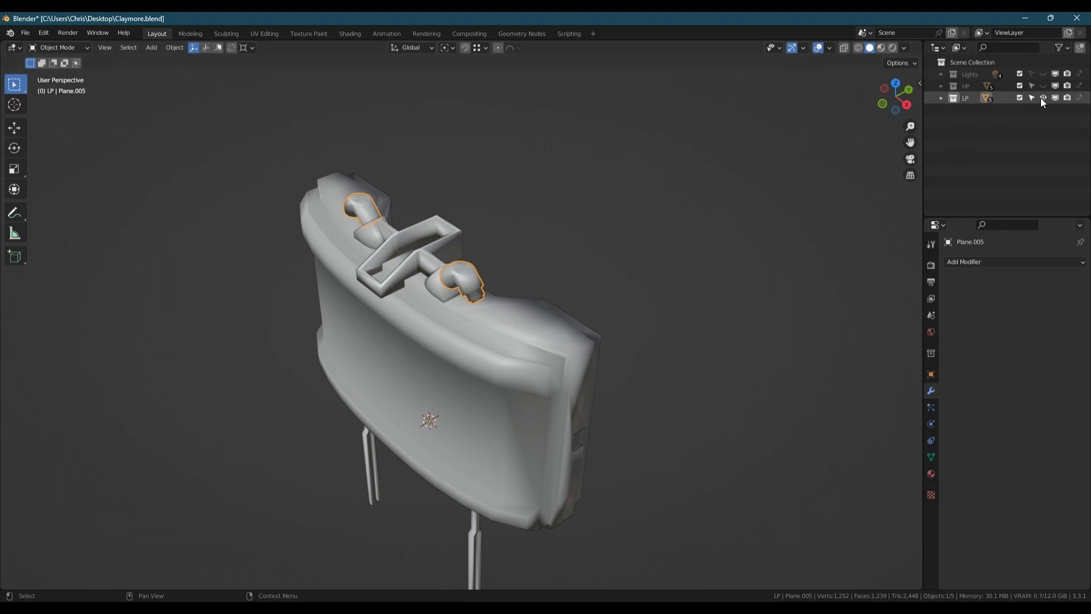
Step: Hide the LP collection, show the HP collection, and select the high-poly legs
left_click(1043, 97)
left_click(1043, 85)
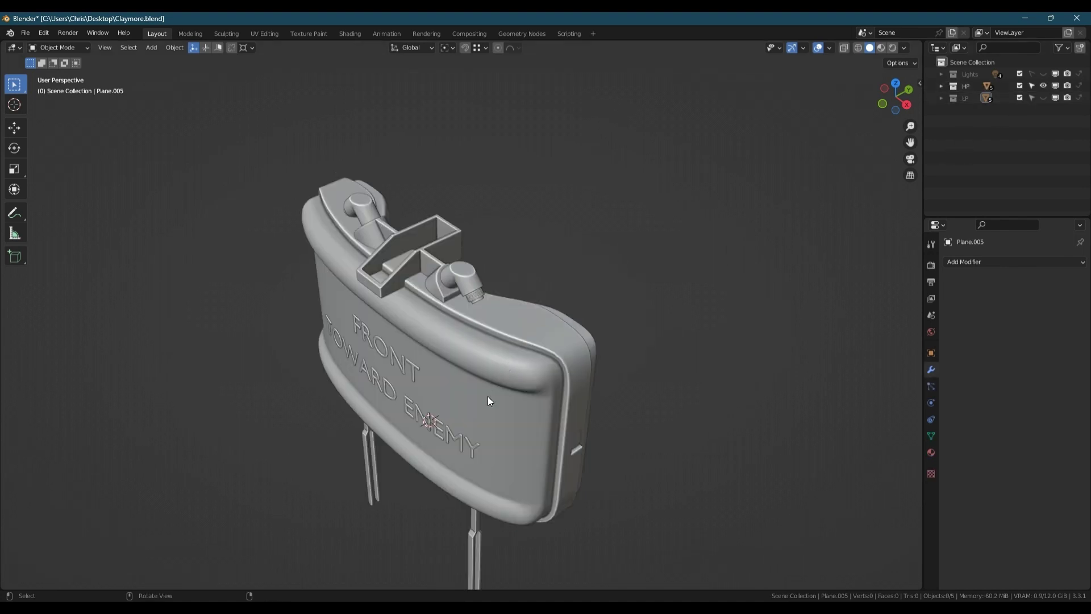
middle_click_drag(487, 396, 513, 299)
left_click(496, 472)
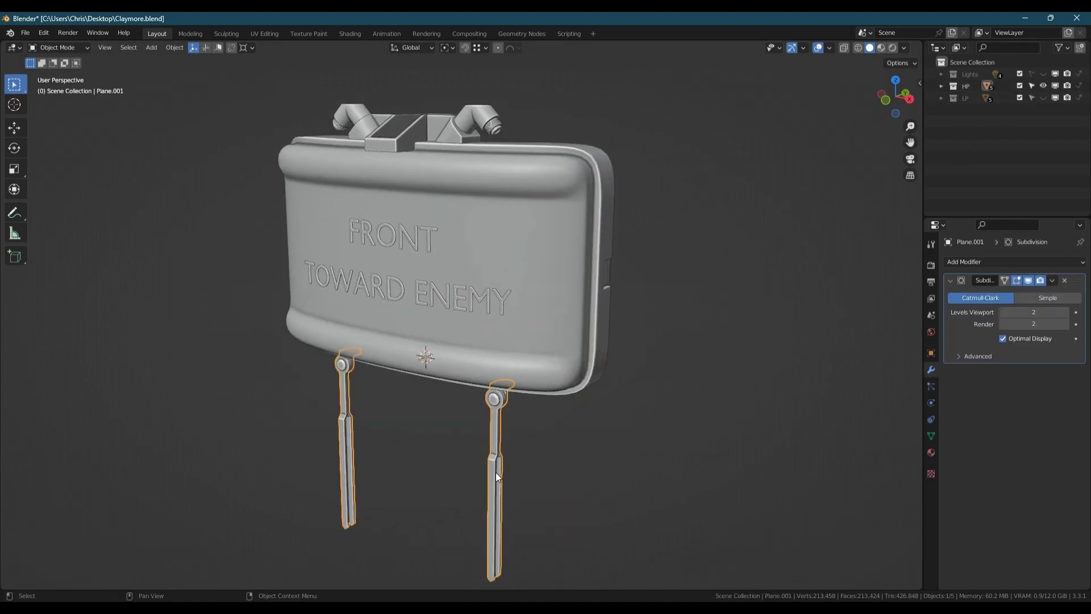
middle_click_drag(495, 472, 480, 342)
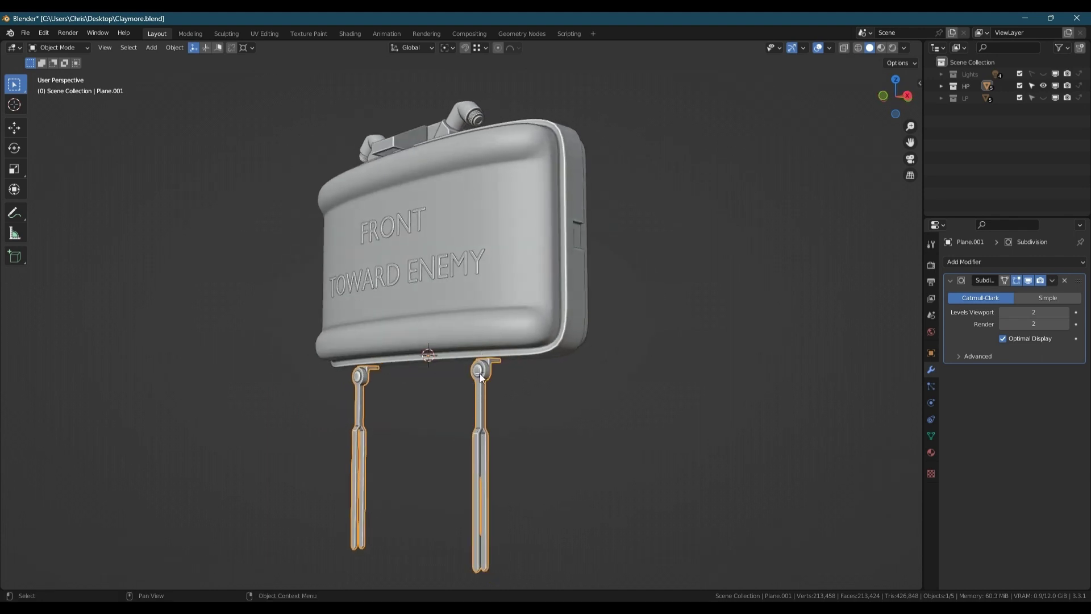
Step: In Edit Mode, separate both legs' geometry into a new object and select it
key("Tab")
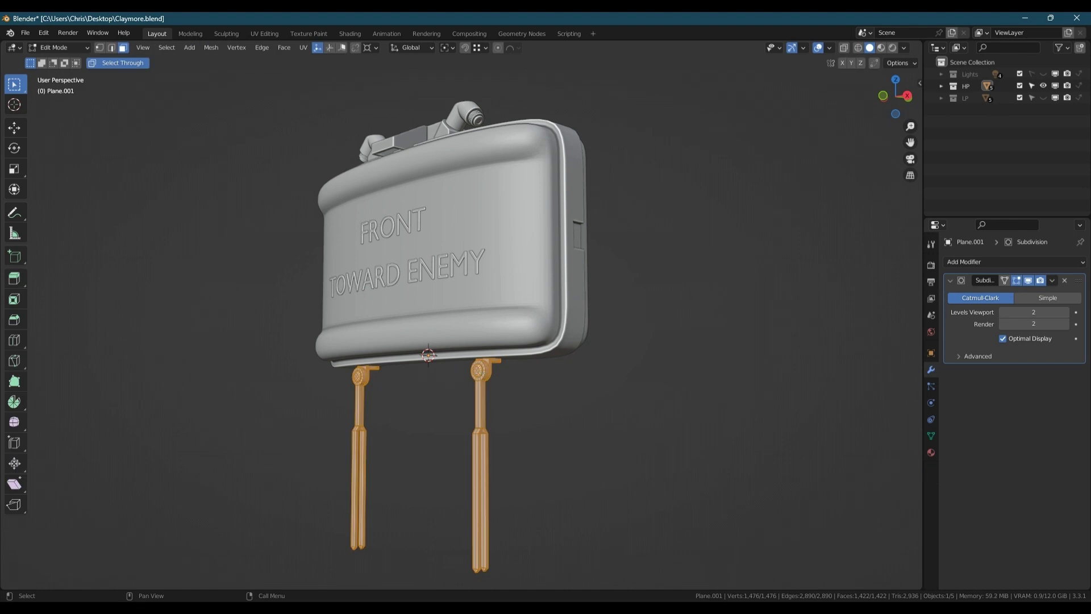
double_click(484, 419)
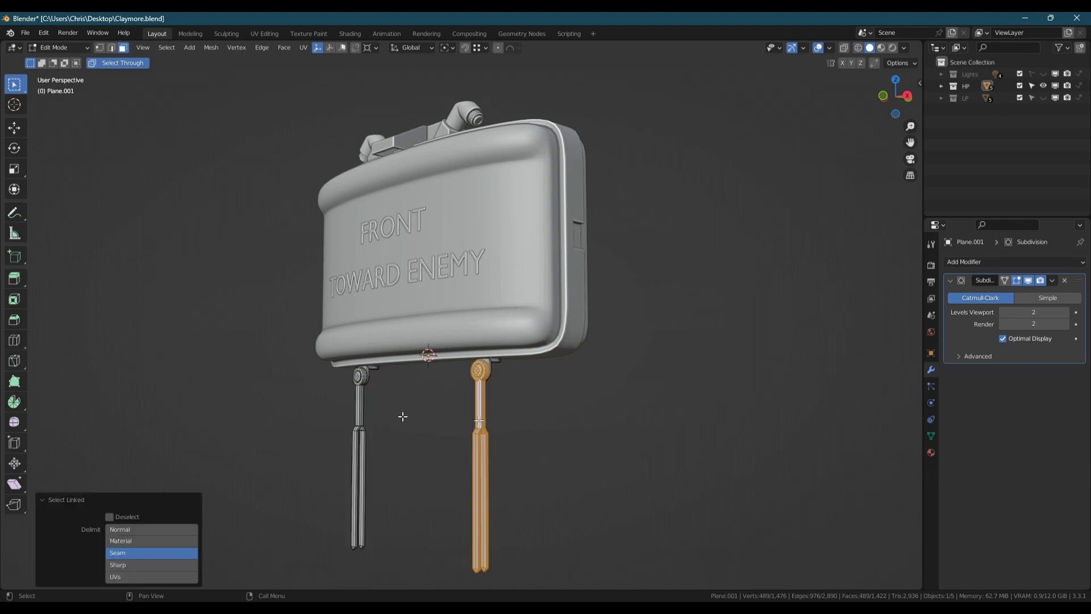
left_click(359, 416)
double_click(359, 416)
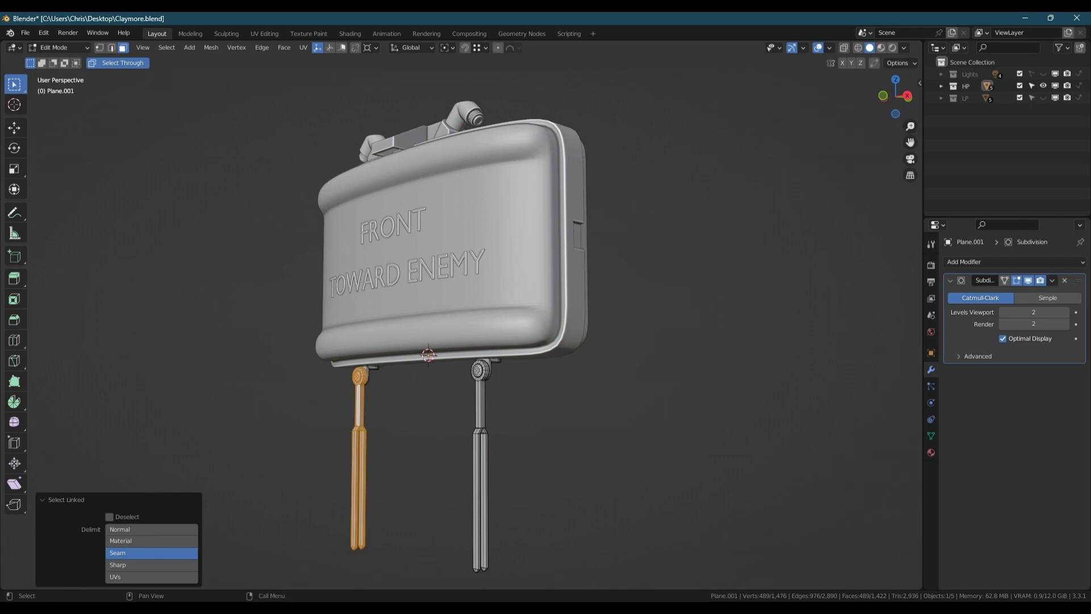
double_click(480, 409, "shift")
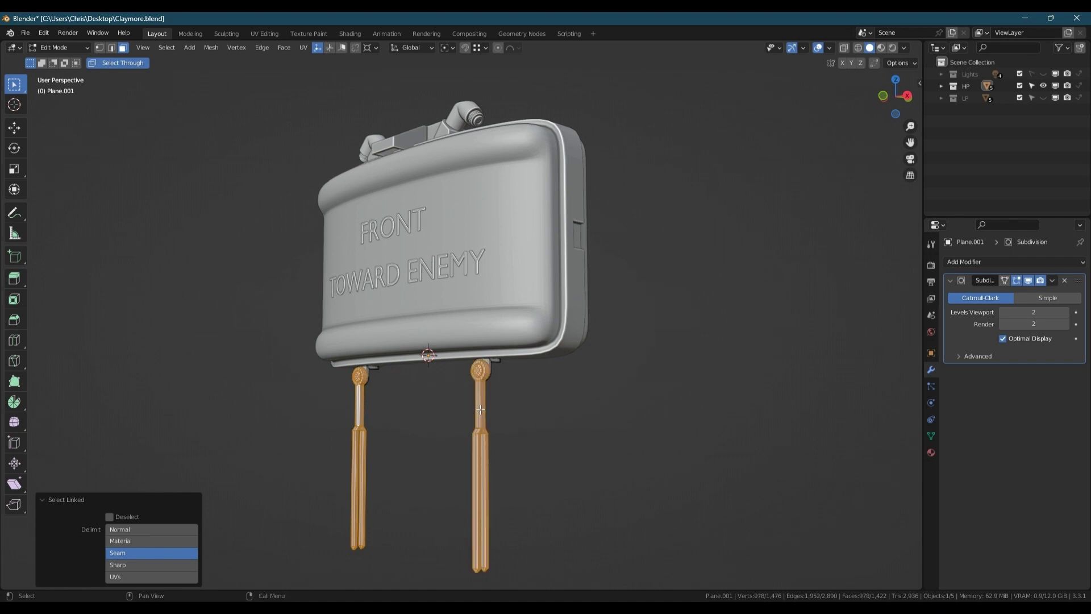
key("p")
left_click(480, 409)
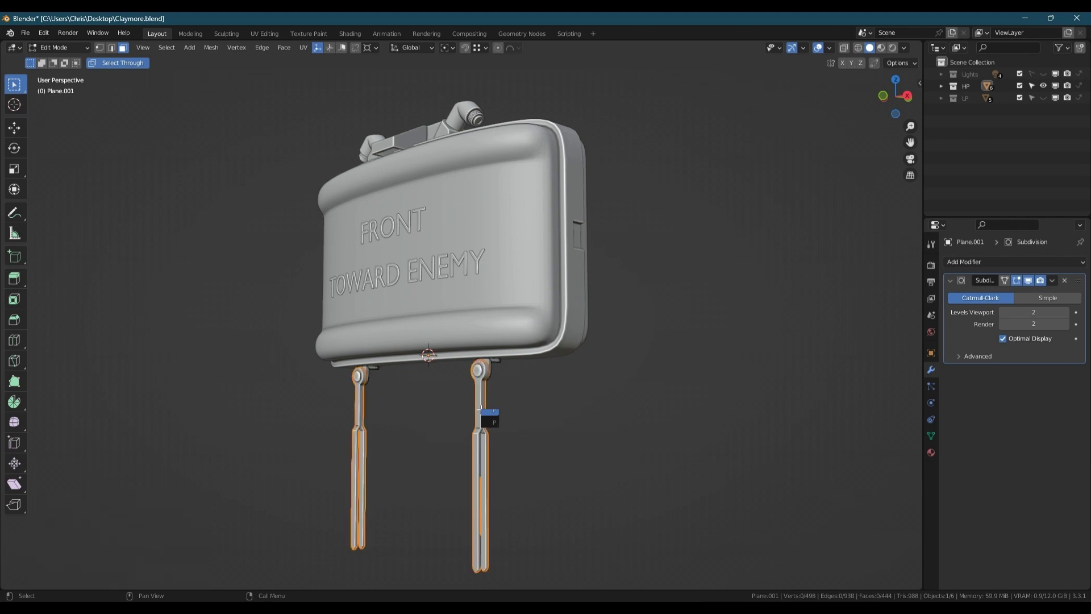
key("Tab")
left_click(480, 410)
left_click(496, 360)
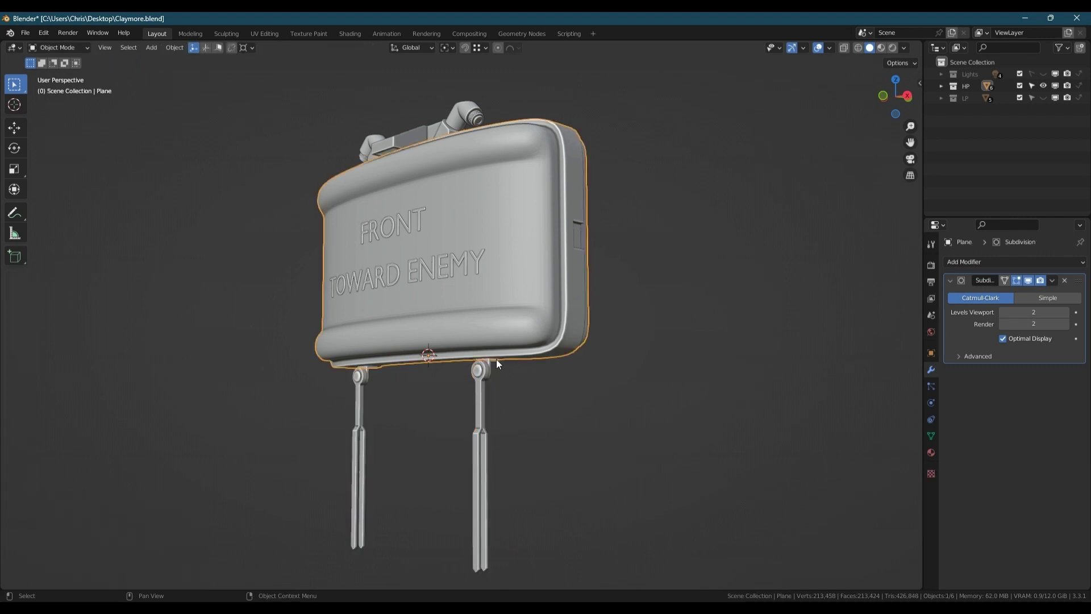
left_click(495, 360)
middle_click_drag(472, 220, 457, 211)
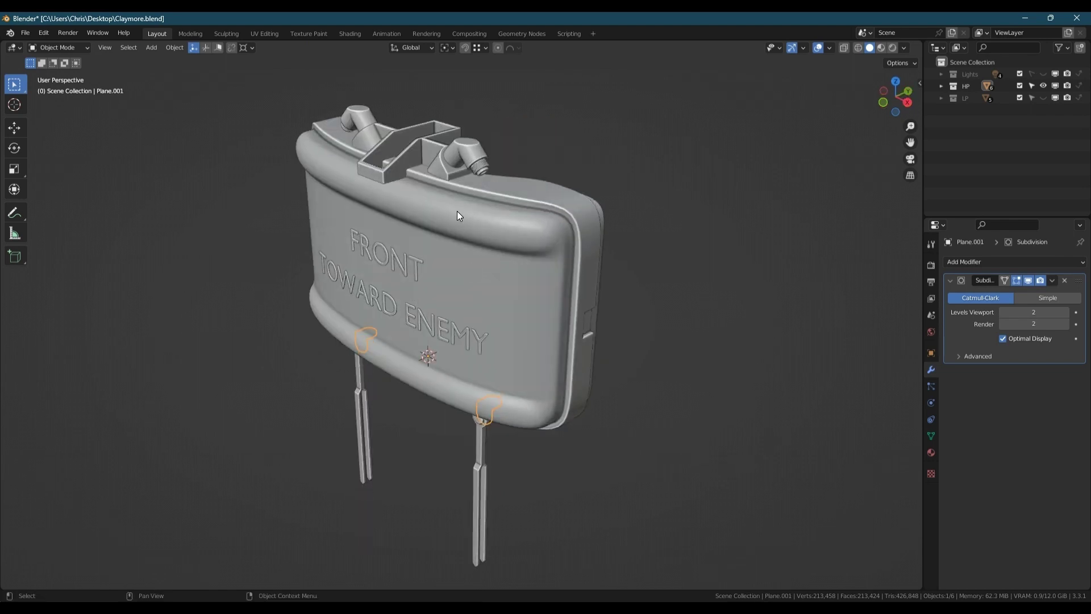
left_click(466, 145)
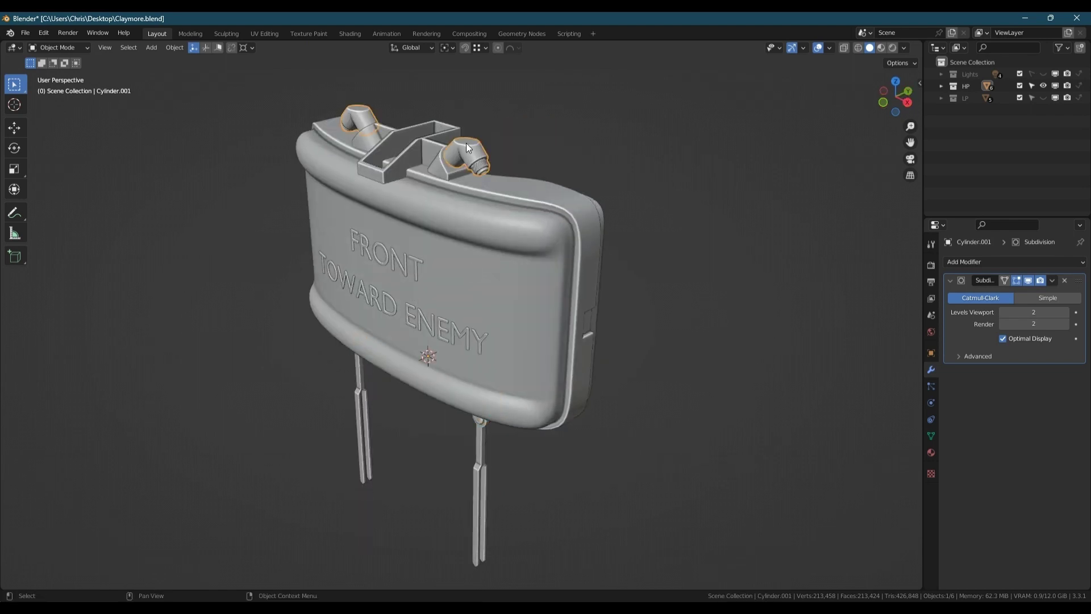
left_click(431, 137)
left_click(463, 253)
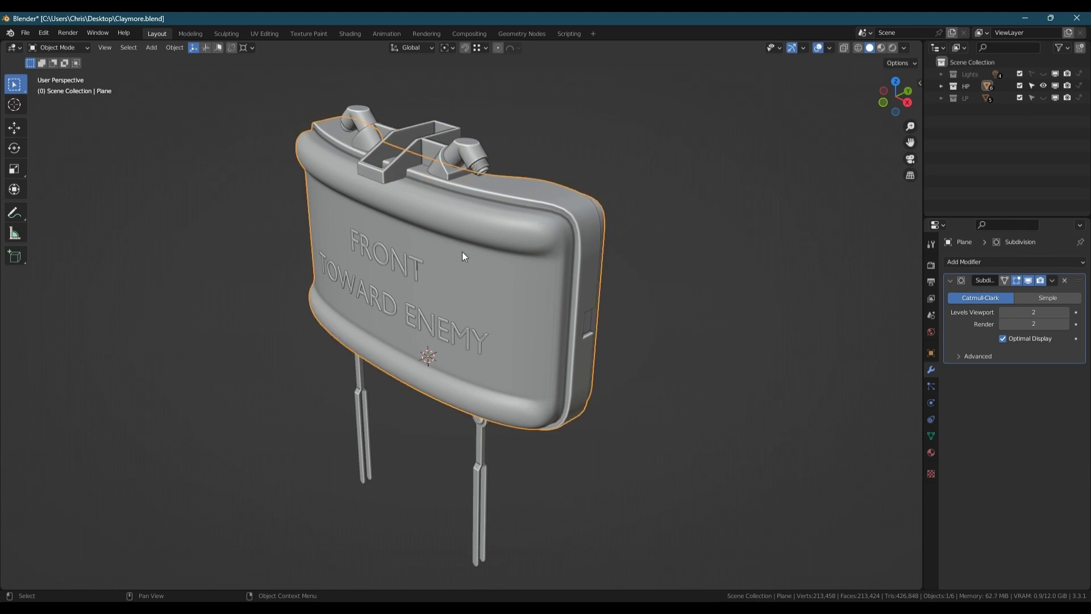
left_click(417, 261)
middle_click_drag(417, 260, 469, 294)
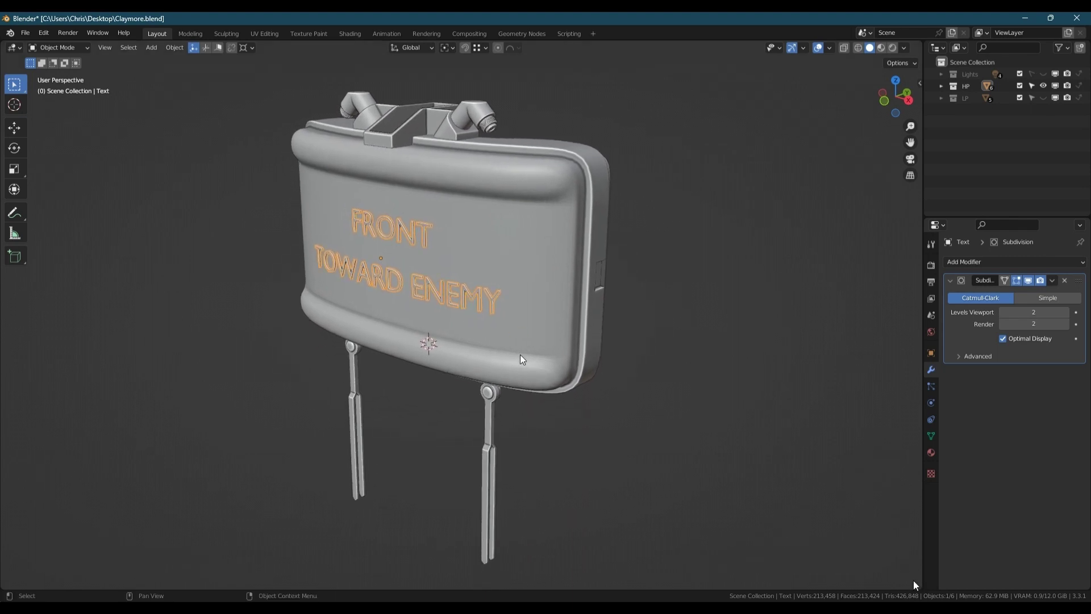
scroll(522, 439, "down", 2)
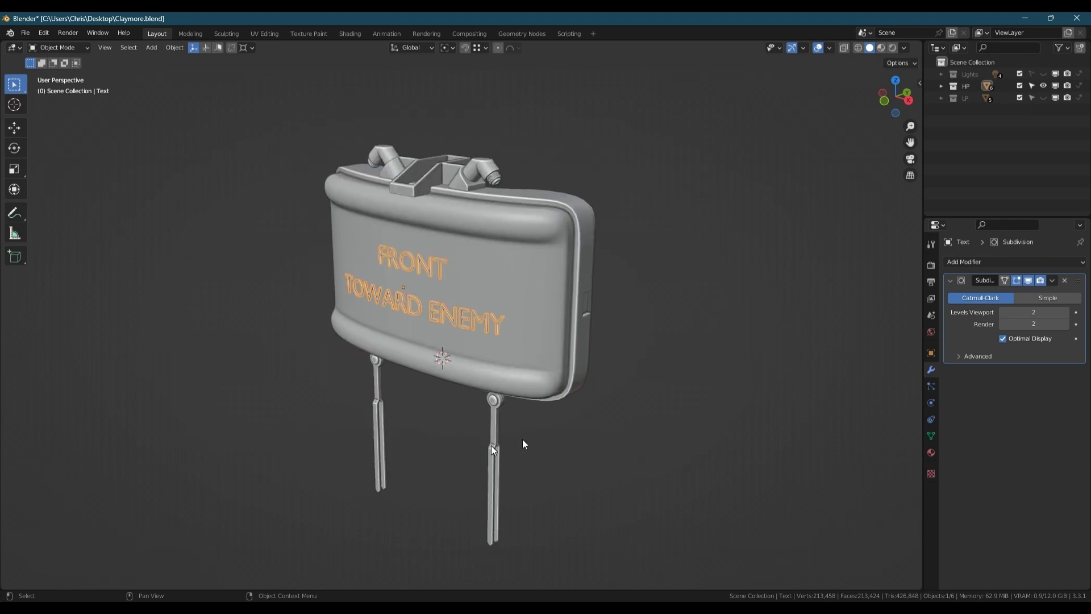
left_click(494, 445)
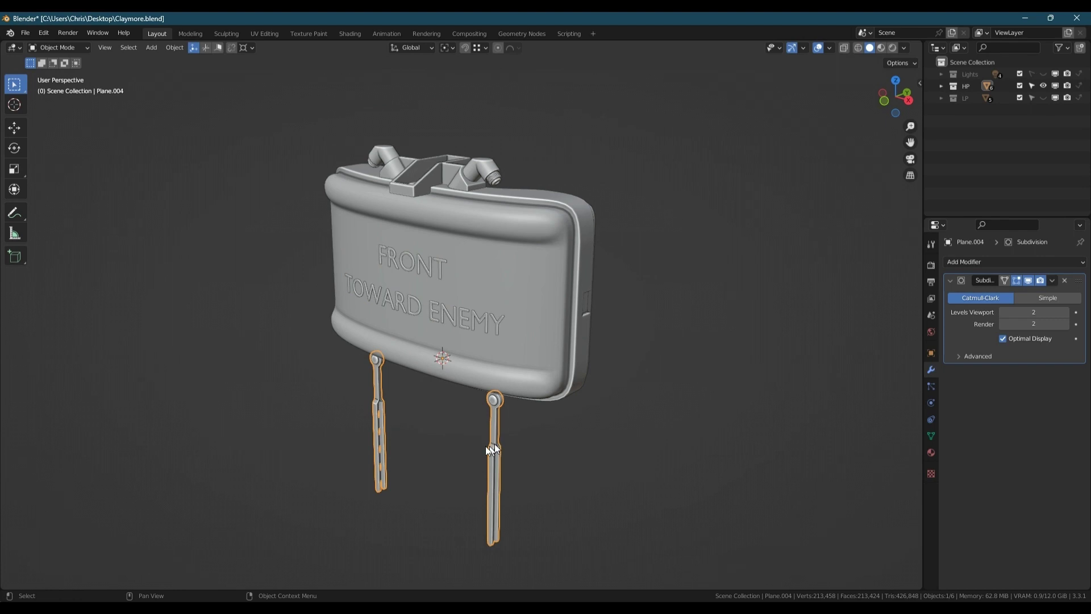
middle_click_drag(494, 443, 469, 368, "shift")
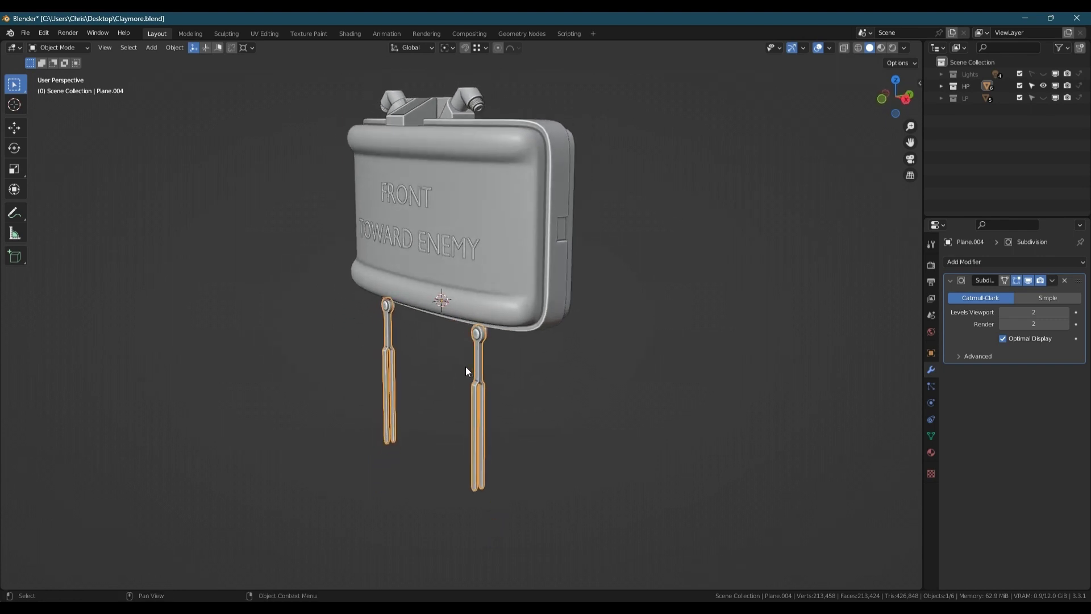
Step: Move the high-poly legs 0.2 m along Y, replacing an undone 1 m trial move
key("g")
type("y")
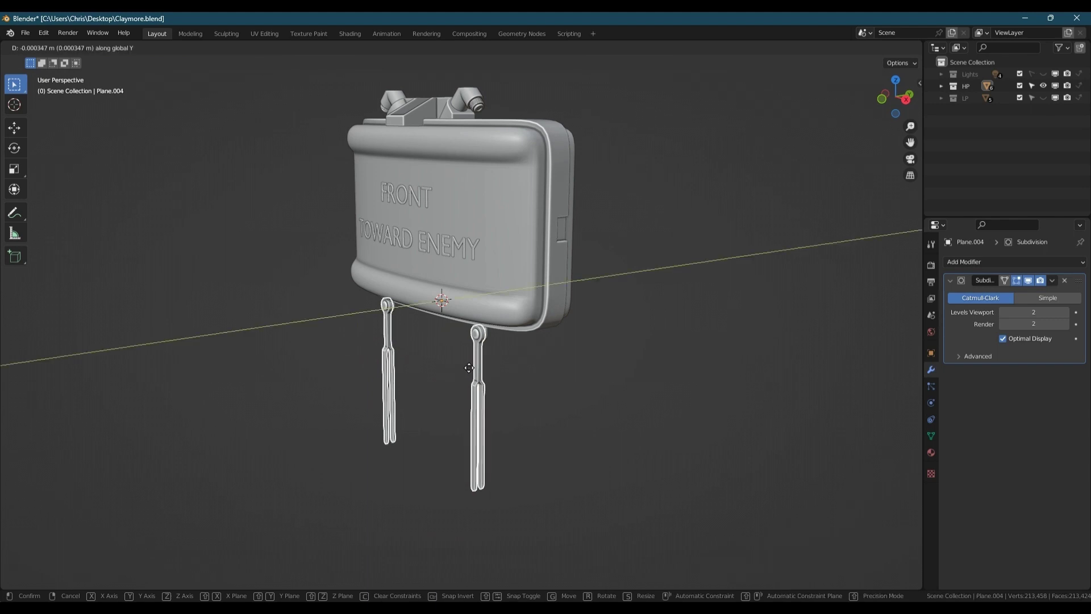
type("1")
key("Return")
scroll(469, 372, "down", 6)
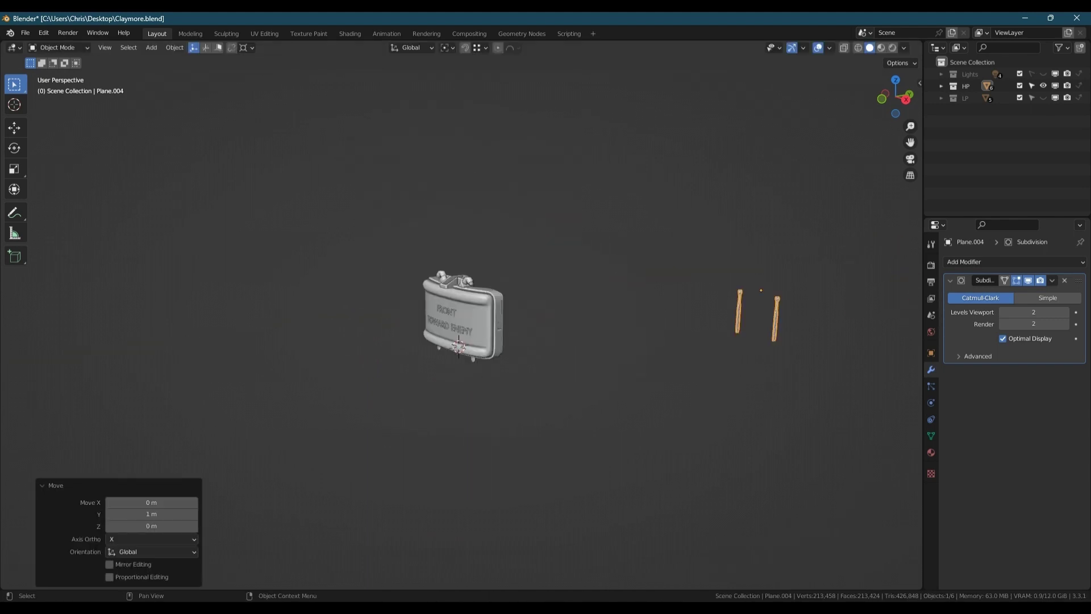
key("ctrl+z")
scroll(476, 371, "up", 5)
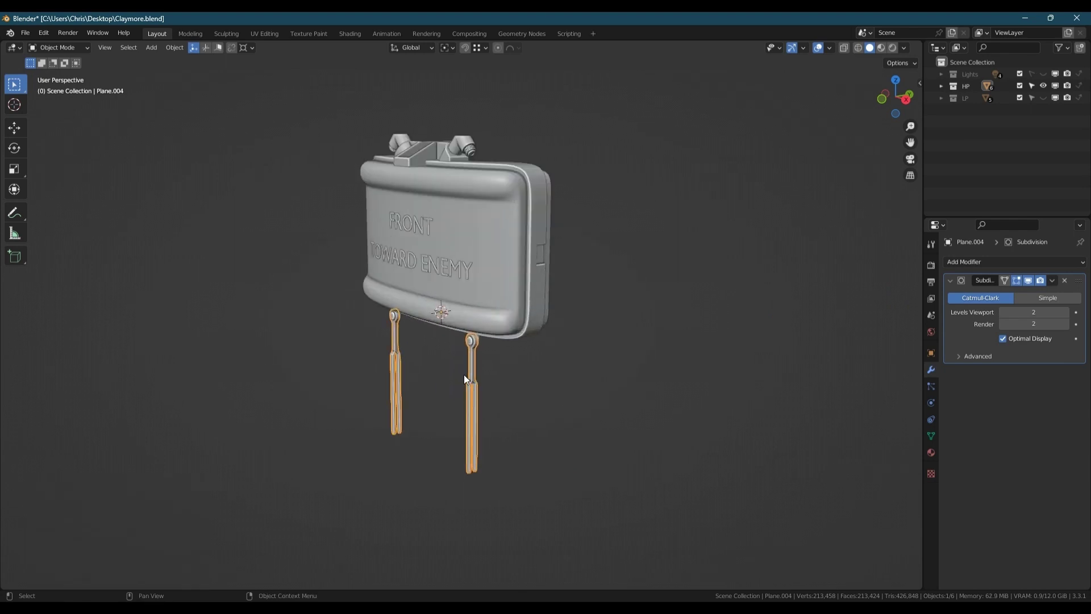
scroll(464, 376, "up", 2)
key("g")
key("y")
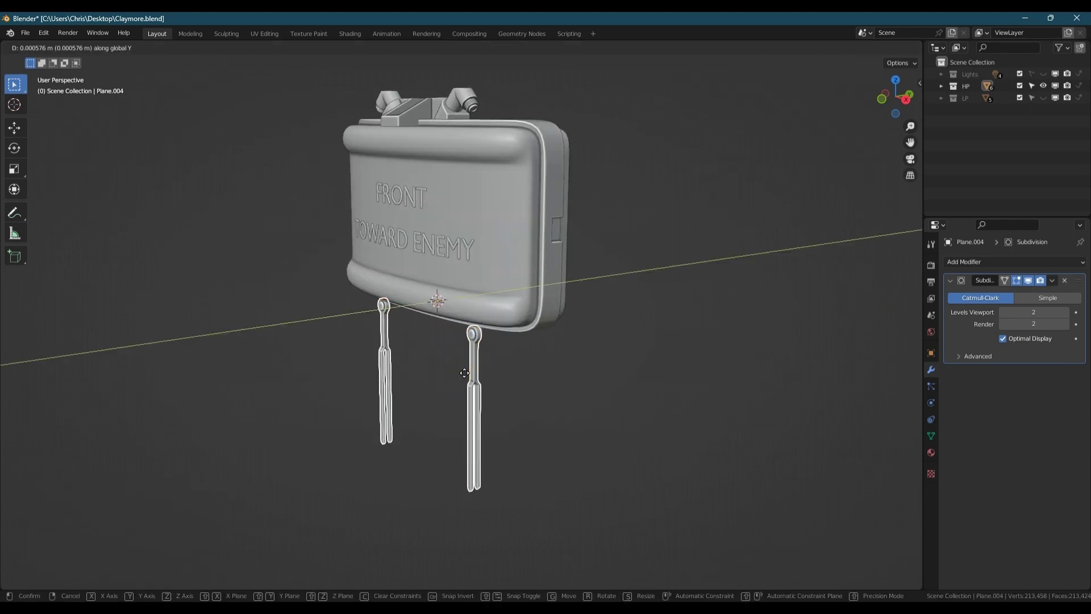
type("0.2")
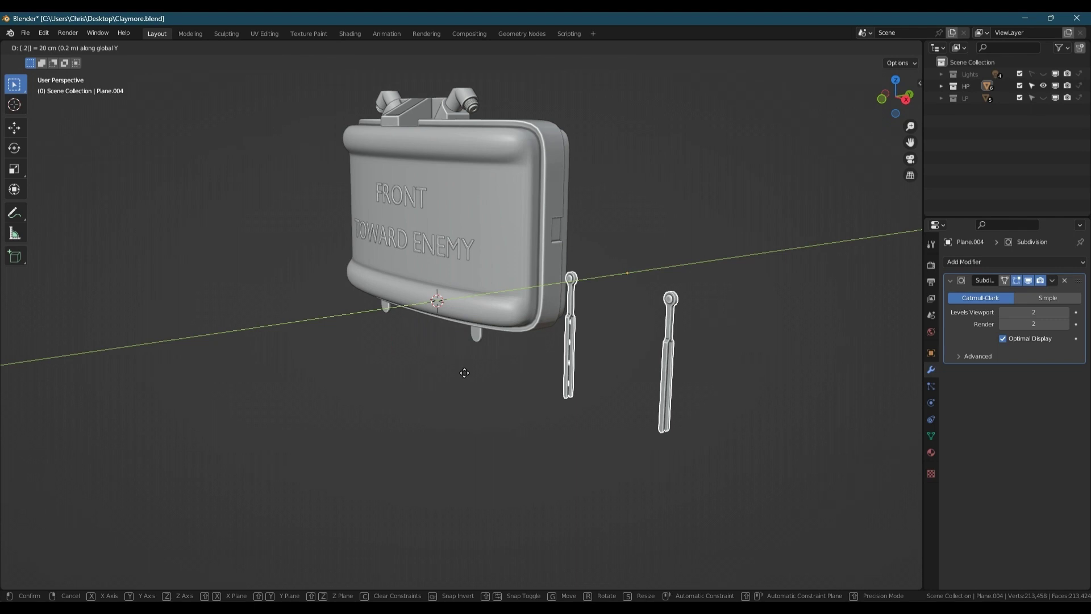
key("Return")
Step: Move the feet 0.4 m, nozzle tubes 0.2 m and top bracket 0.4 m along Y
left_click(477, 333)
middle_click_drag(478, 333, 479, 345)
type("gy.4")
key("Return")
middle_click_drag(520, 210, 573, 186)
left_click(574, 186)
type("g")
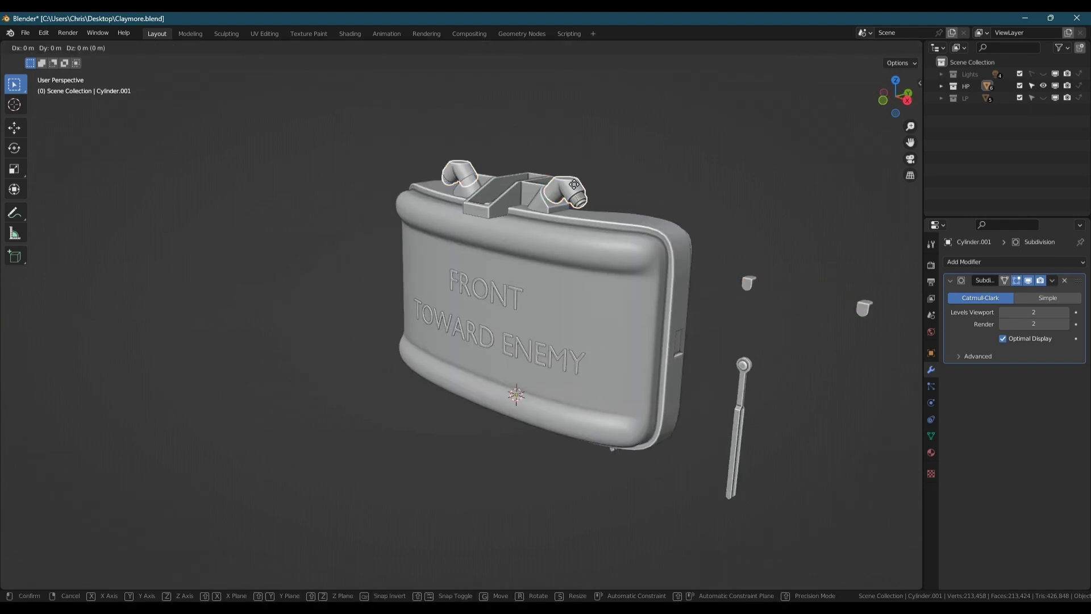
type("y.2")
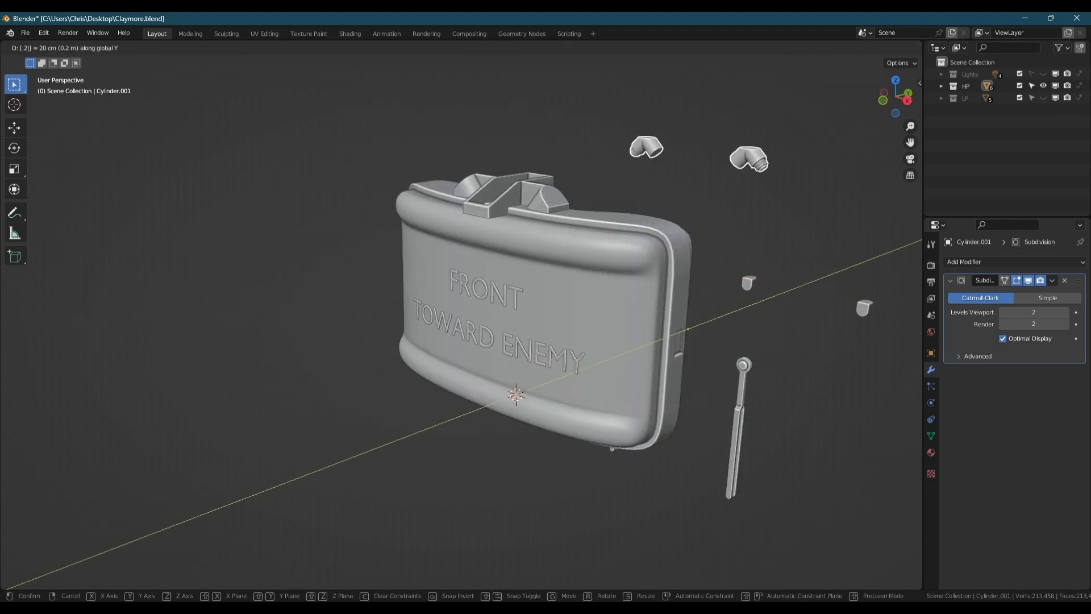
key("Return")
left_click(542, 186)
type("gy")
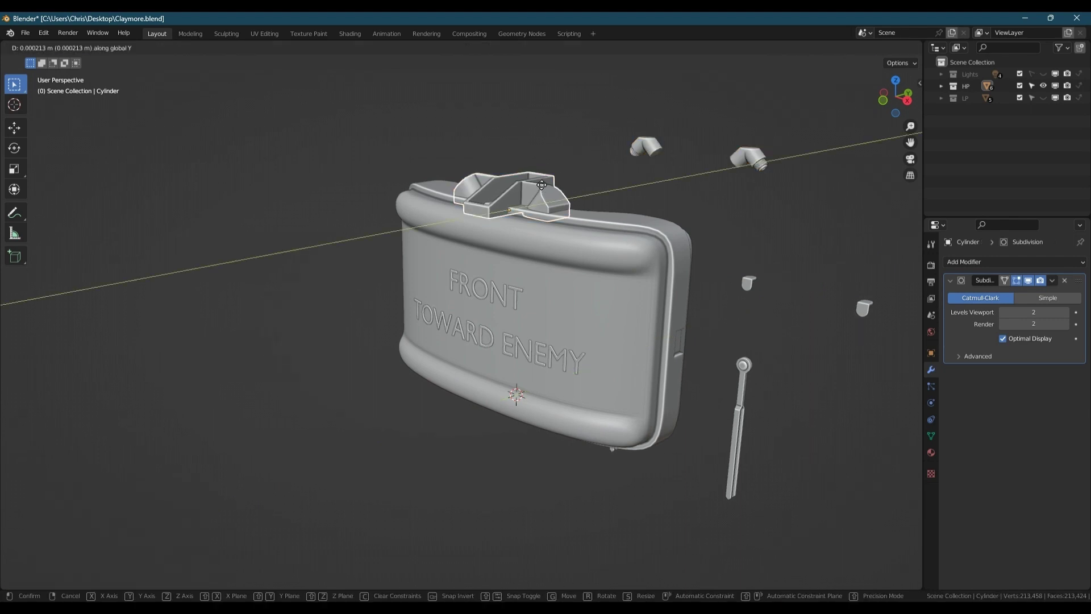
type(".4")
key("Return")
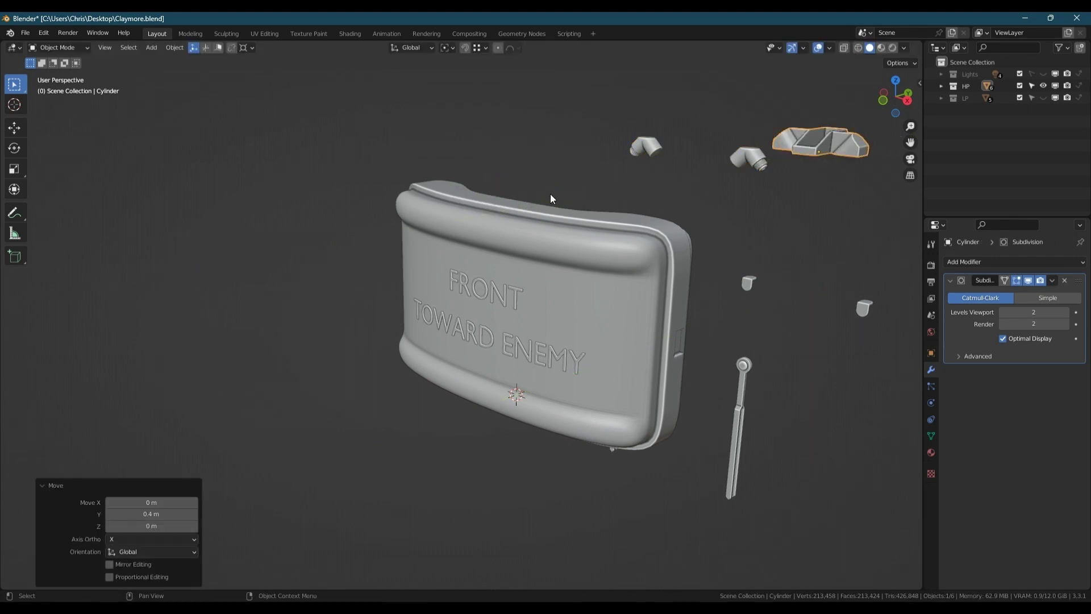
mouse_move(574, 204)
middle_mouse_down()
mouse_move(626, 233)
mouse_move(541, 233)
mouse_move(629, 235)
mouse_move(578, 222)
middle_mouse_up()
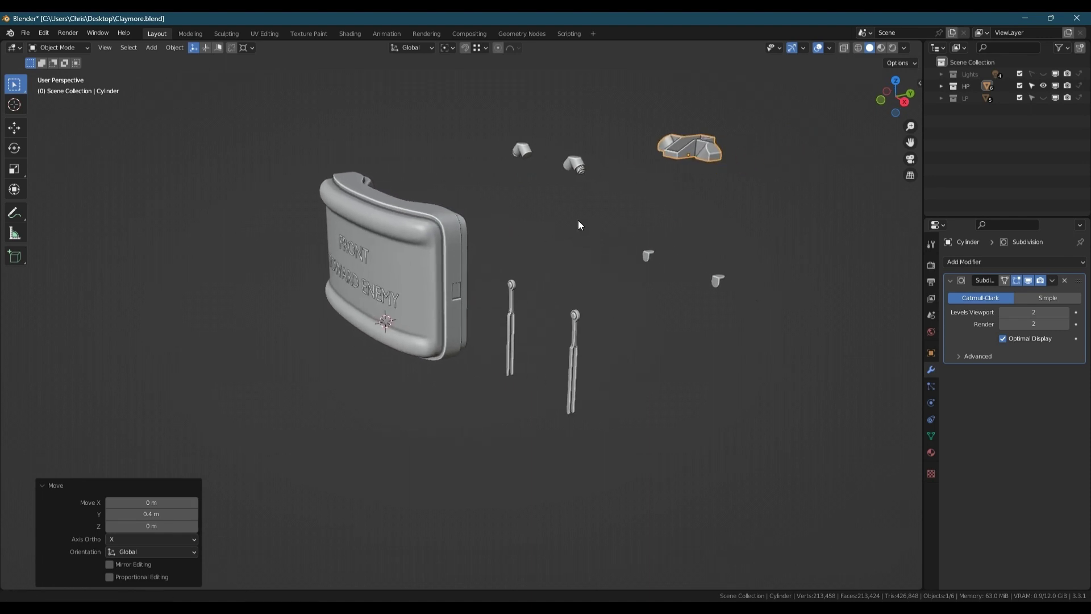
Step: Switch to the low-poly collection and move its small part 0.5 m along Y
left_click(1043, 86)
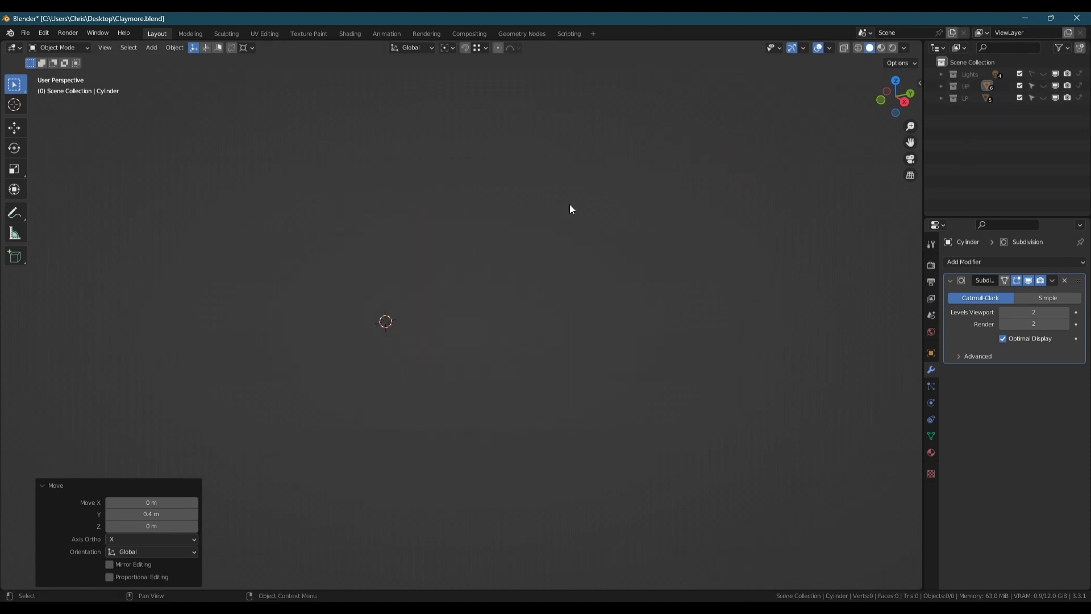
left_click(1043, 98)
left_click(394, 191)
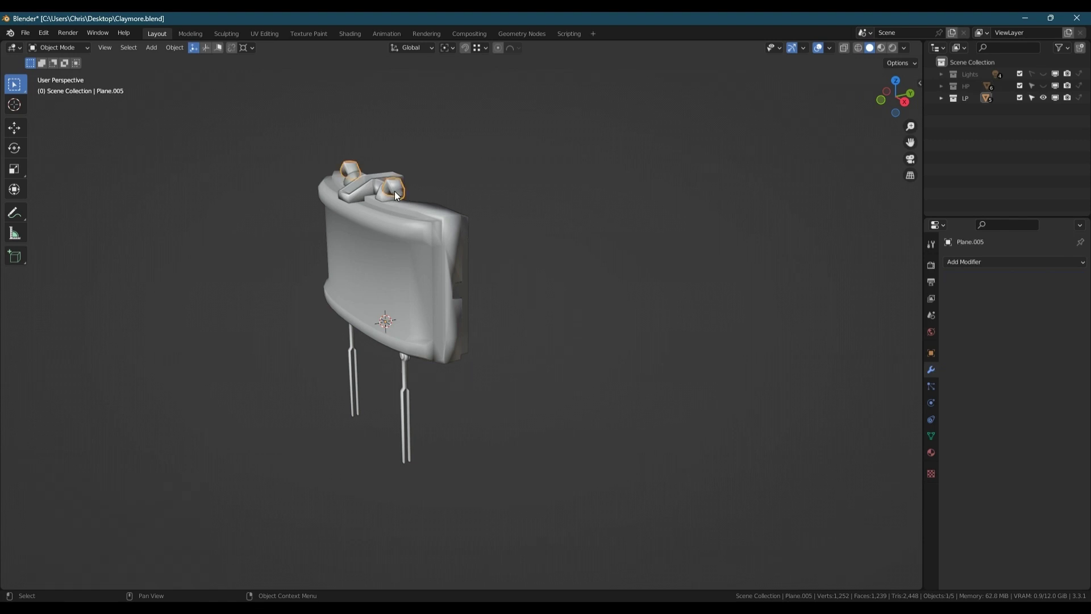
key("g")
key("y")
key("period")
type("5")
key("Return")
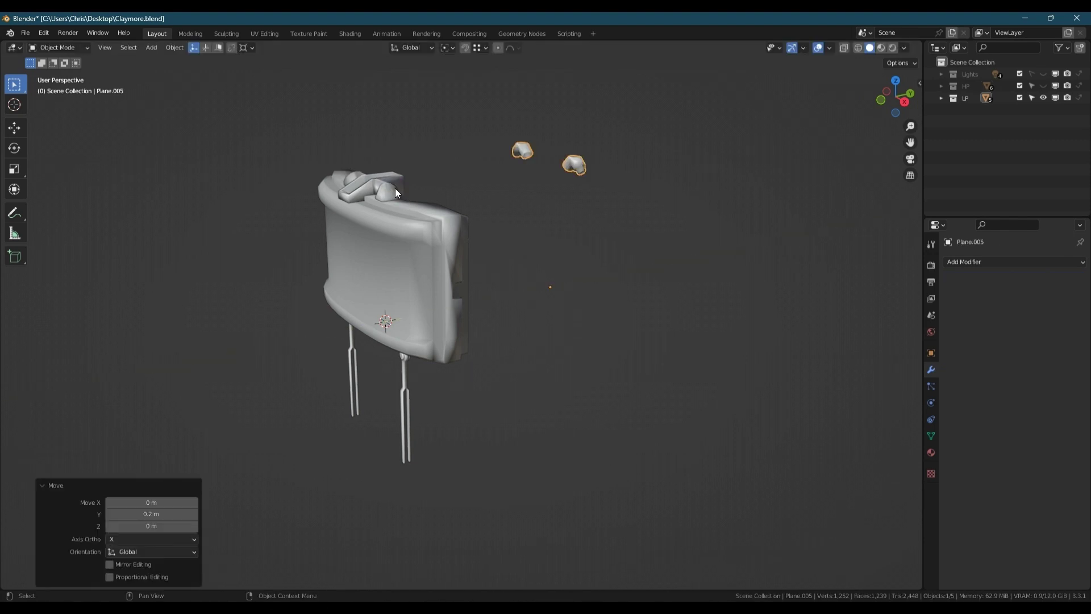
Step: Move the top low-poly piece 0.4 m and the prongs 0.2 m along Y
left_click(394, 185)
key("g")
key("y")
key("period")
type("4")
key("Return")
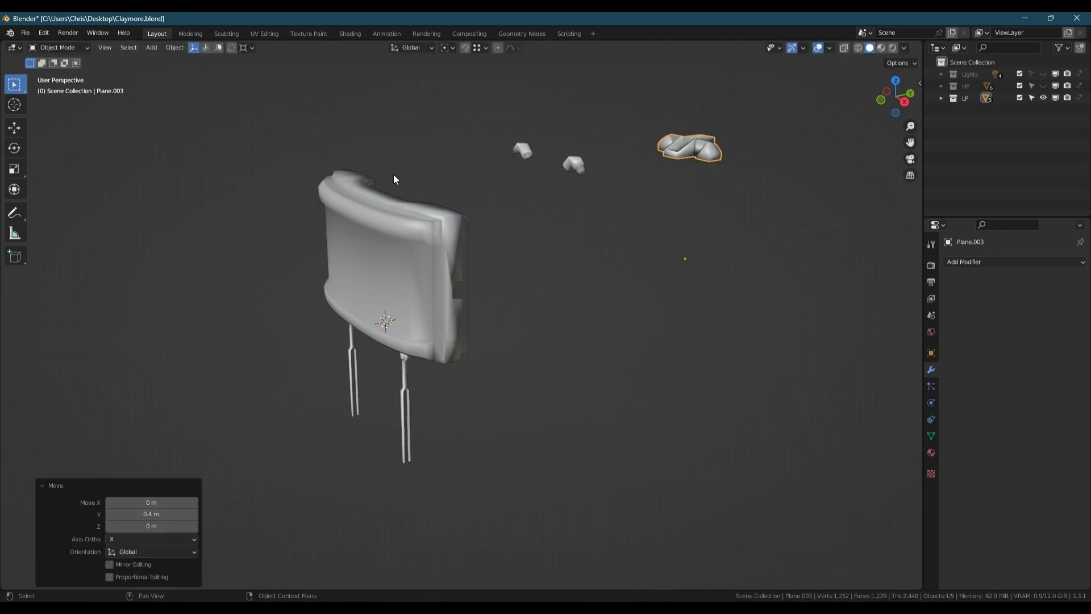
left_click(405, 387)
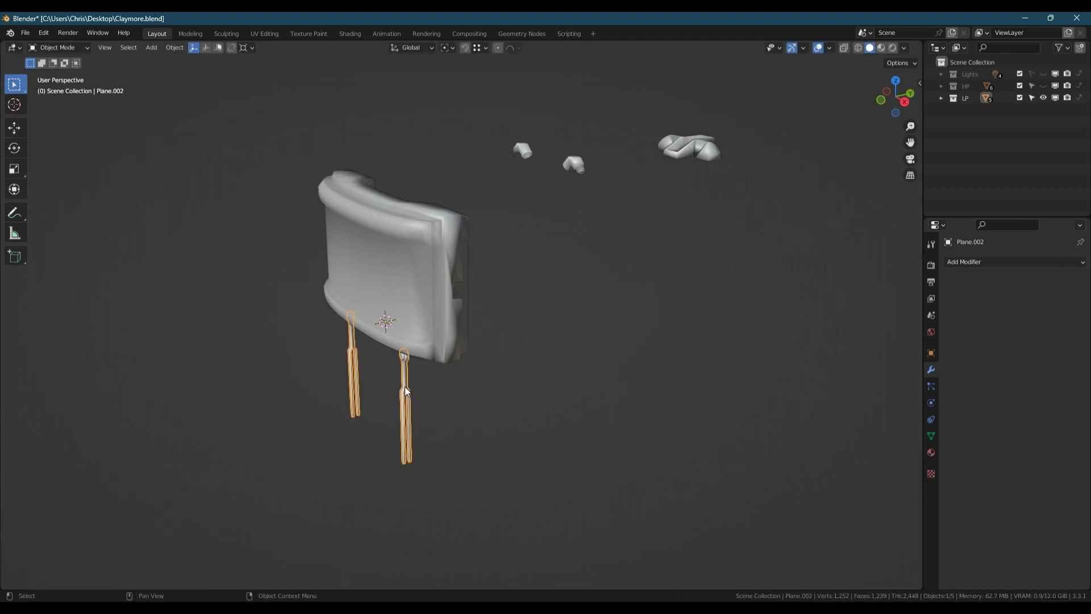
key("g")
key("y")
key("period")
type("2")
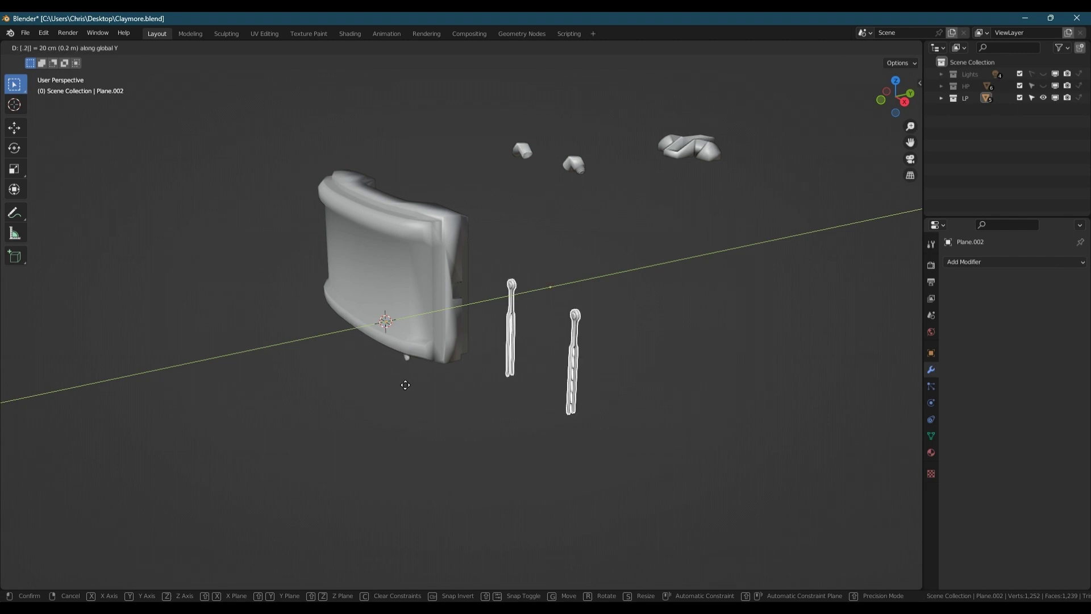
key("Return")
Step: Move the low-poly bracket pieces 0.4 m along Y
left_click(408, 358)
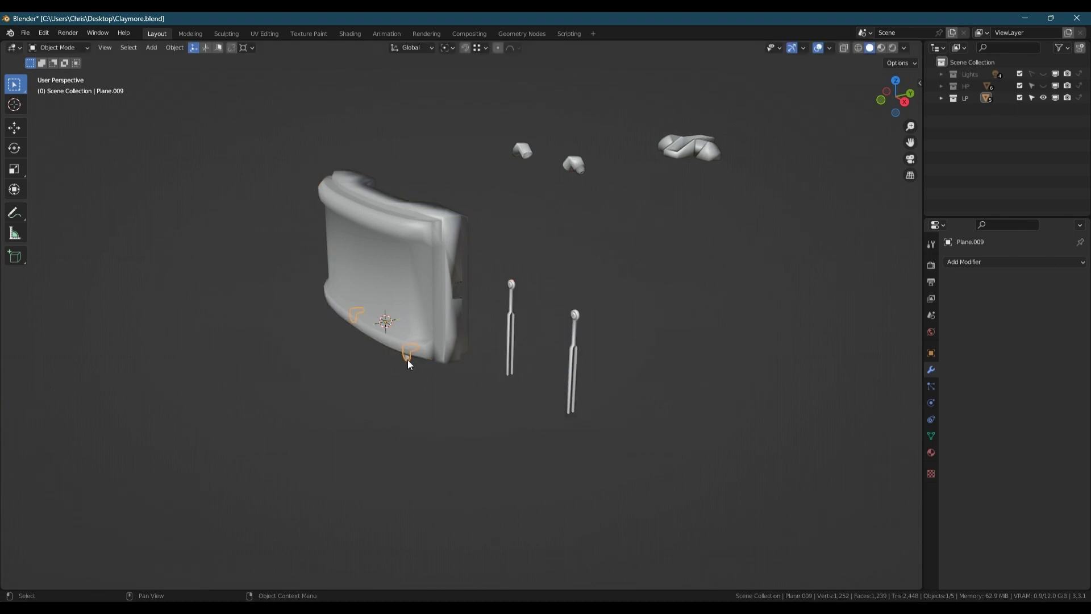
key("g")
key("y")
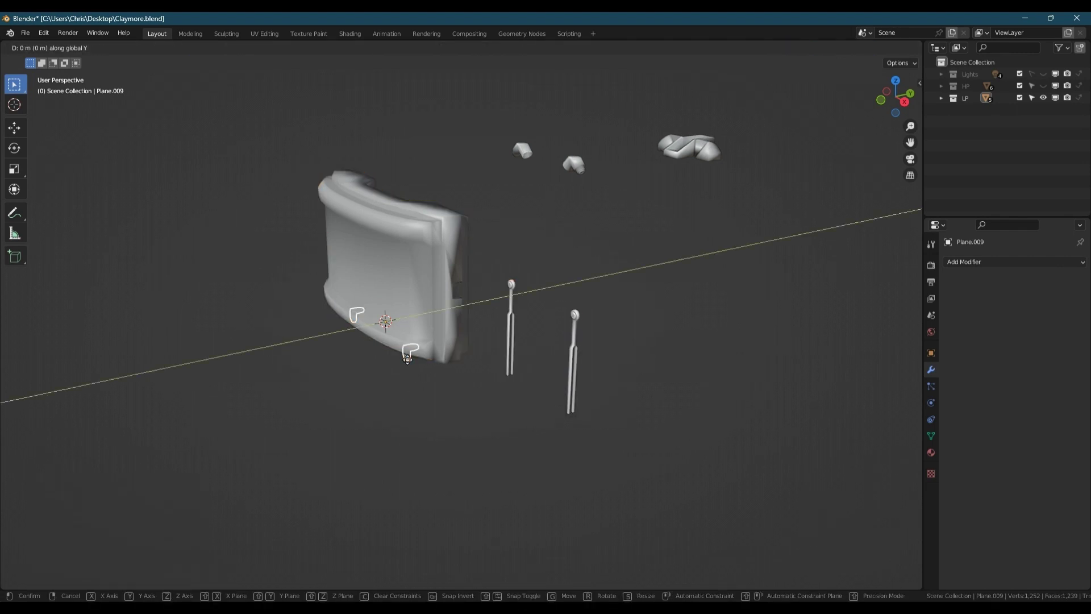
key("period")
type("4")
key("Return")
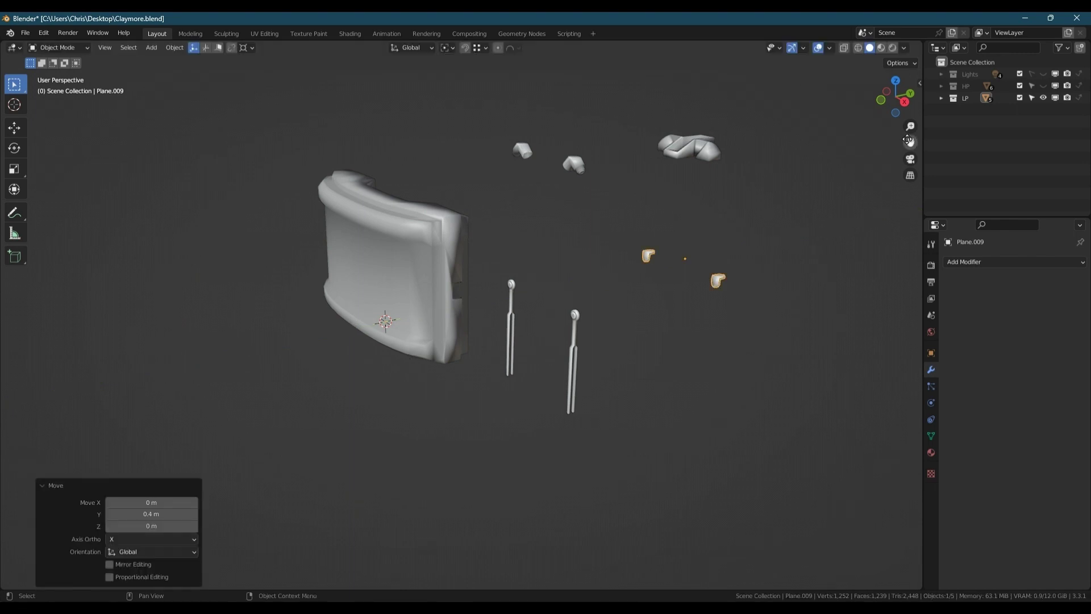
Step: Compare against the high-poly layout, then box-select and join all five low-poly pieces
left_click(1043, 86)
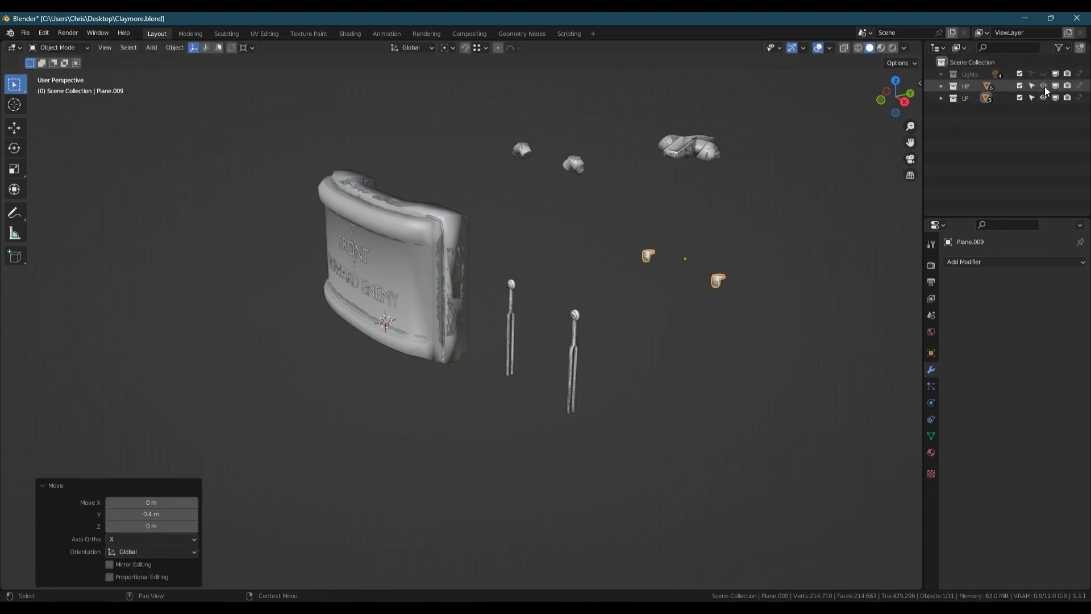
left_click(1044, 86)
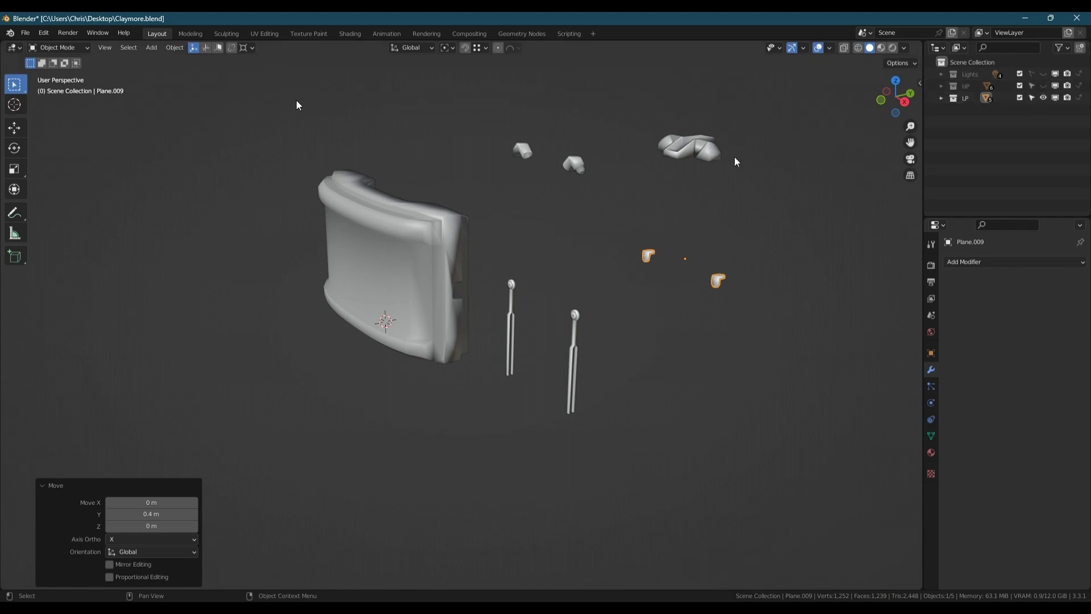
left_click_drag(293, 101, 795, 446)
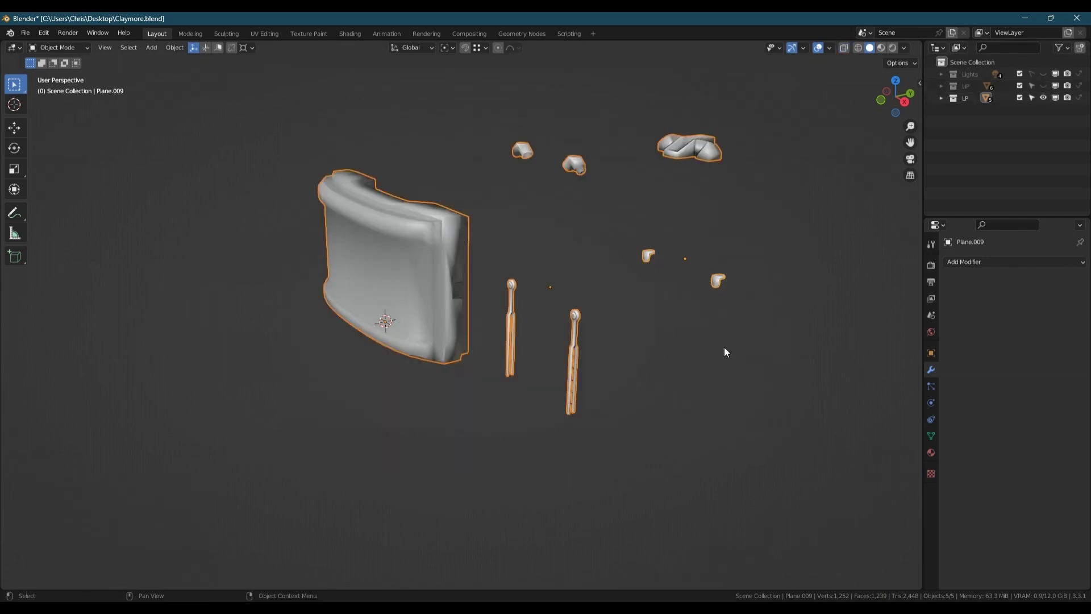
key("ctrl+j")
Step: Toggle the HP and LP collections to check the overlap, then save Claymore.blend
middle_click_drag(517, 251, 548, 234)
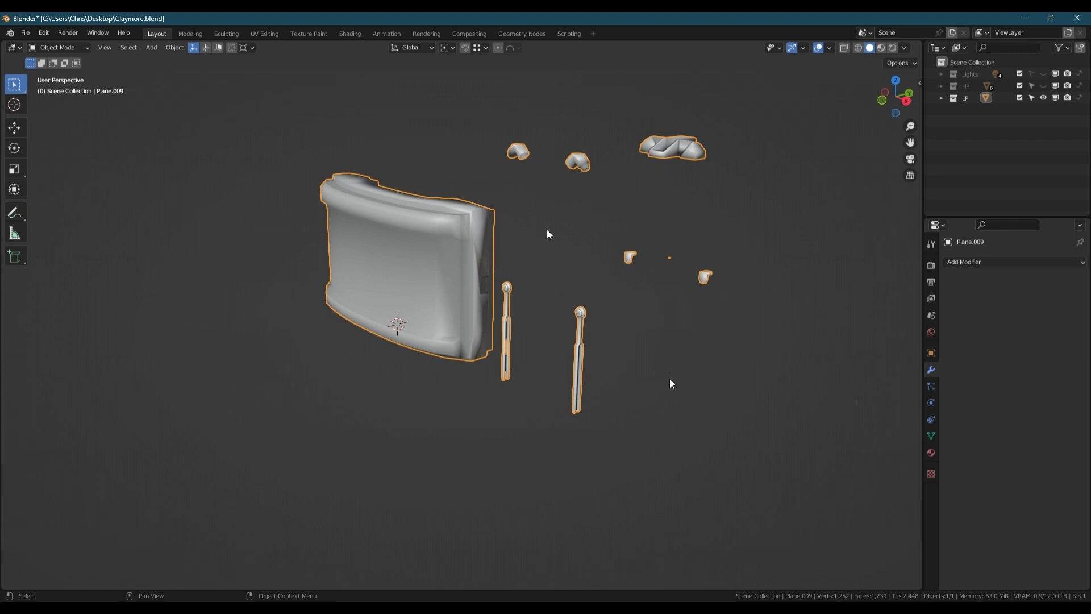
left_click(1043, 98)
left_click(1043, 87)
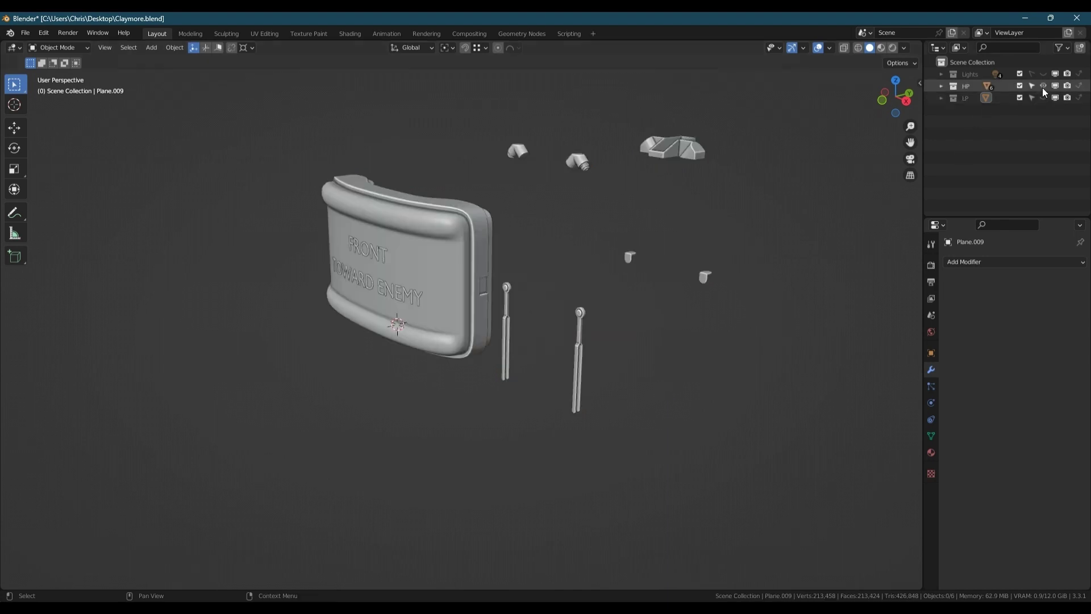
left_click(1043, 87)
left_click(1042, 87)
left_click(1042, 98)
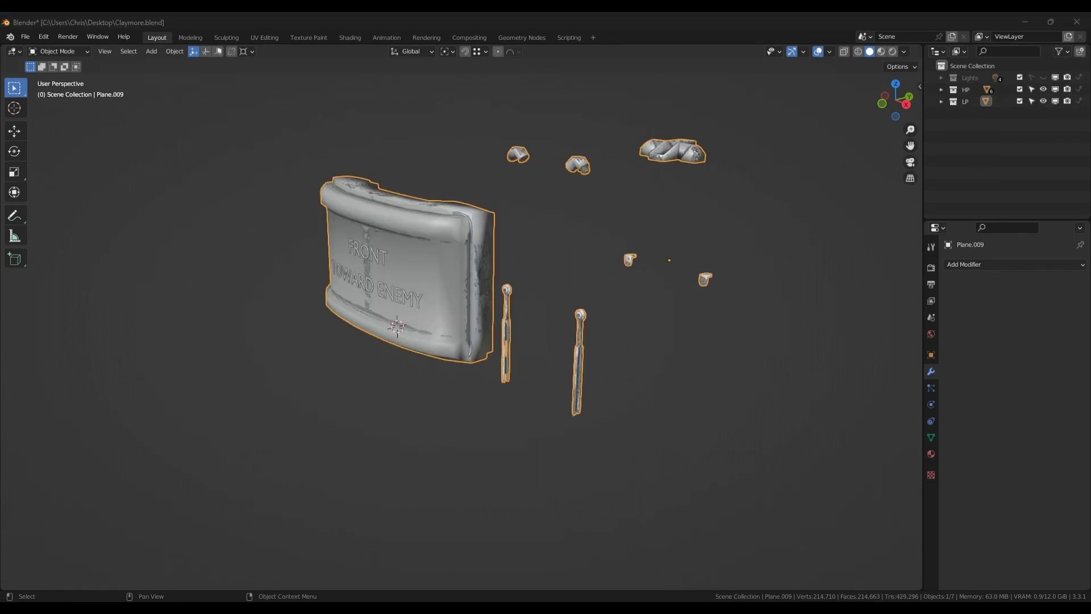
key("ctrl+s")
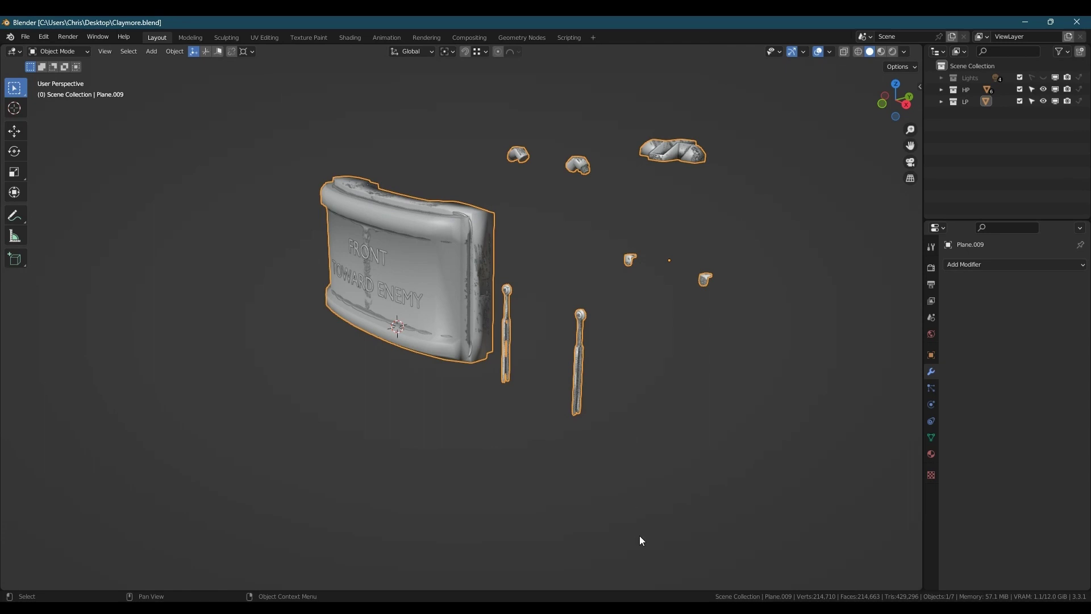
Step: Split off two areas beside the 3D view: a Shader Editor below and an Image Editor above
left_click_drag(919, 587, 442, 550)
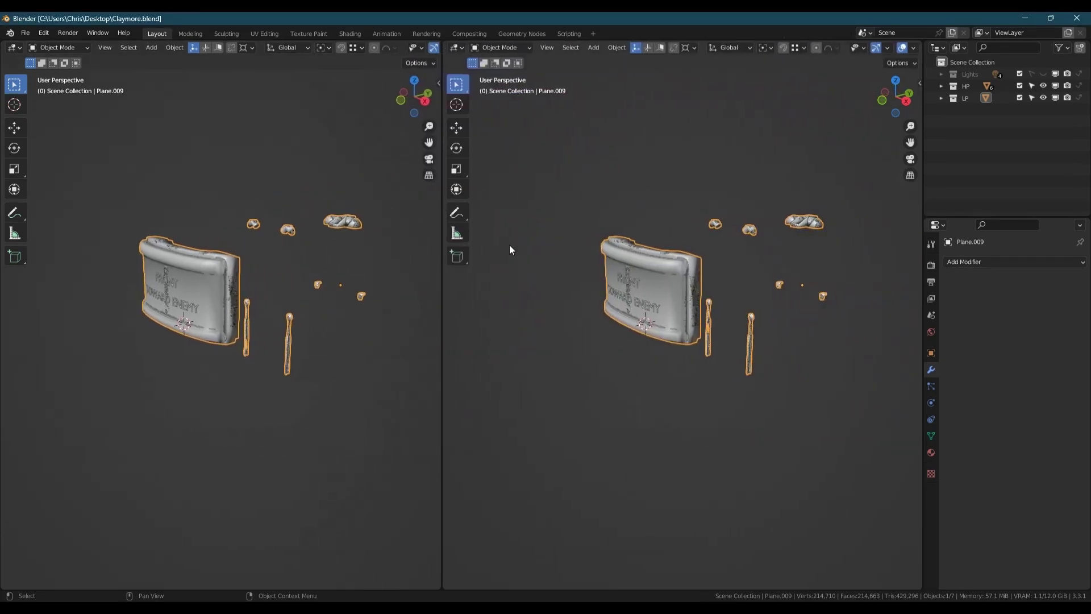
left_click_drag(921, 587, 894, 291)
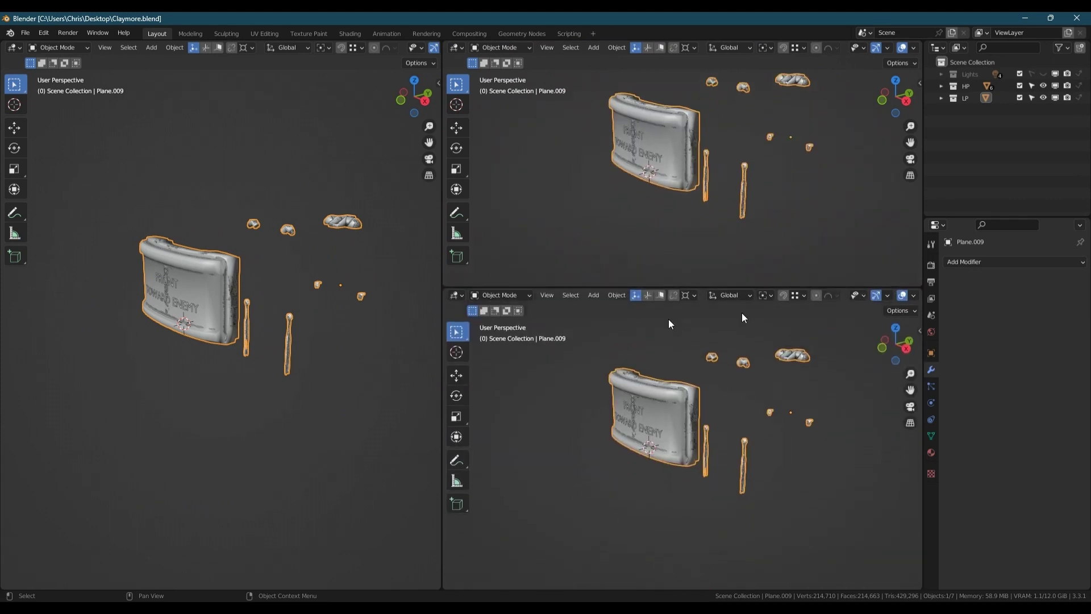
left_click(456, 295)
left_click(482, 402)
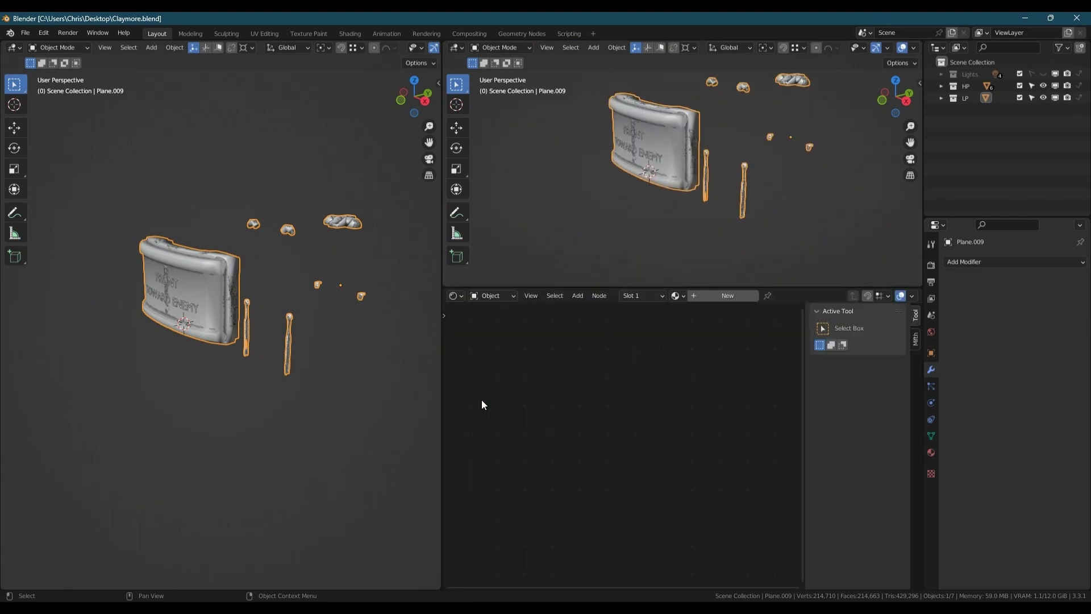
key("n")
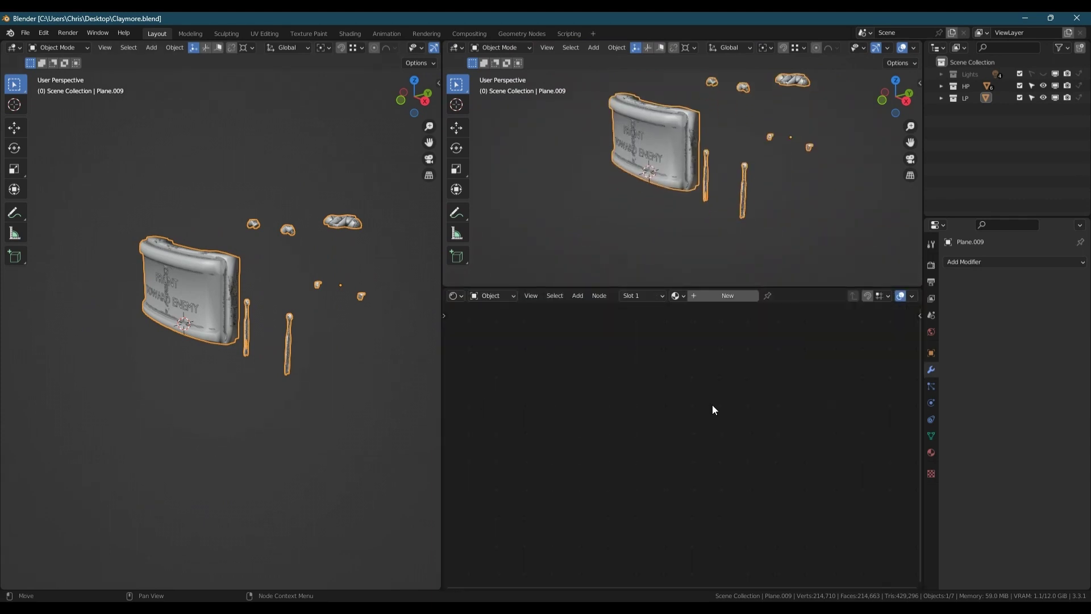
left_click(458, 49)
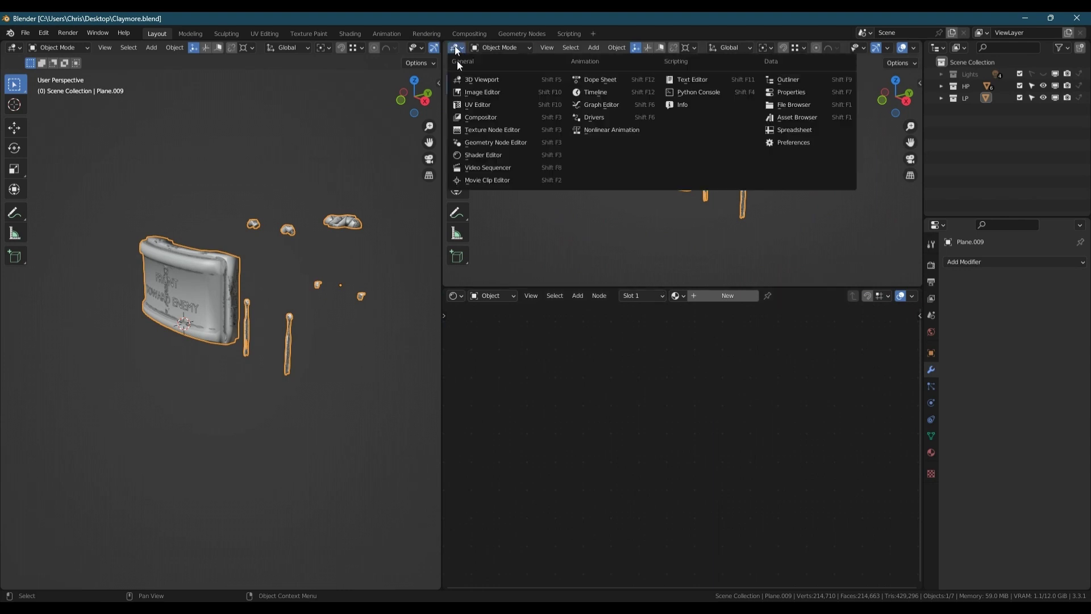
left_click(475, 92)
Step: Create a new image named LP with width and height set to 1024*4 (4096 px)
left_click(649, 50)
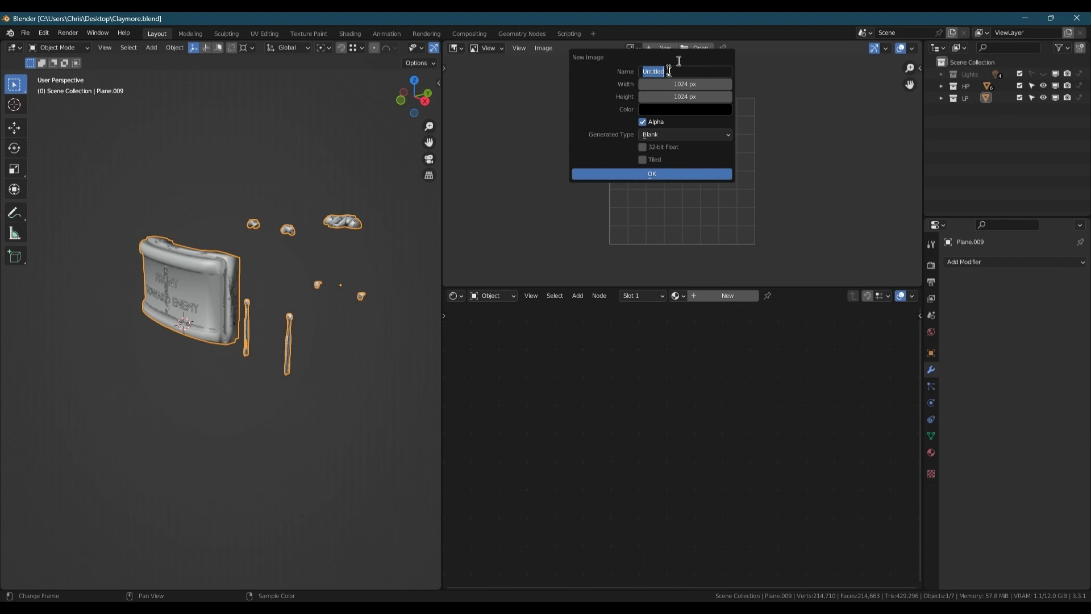
type("LP")
key("Return")
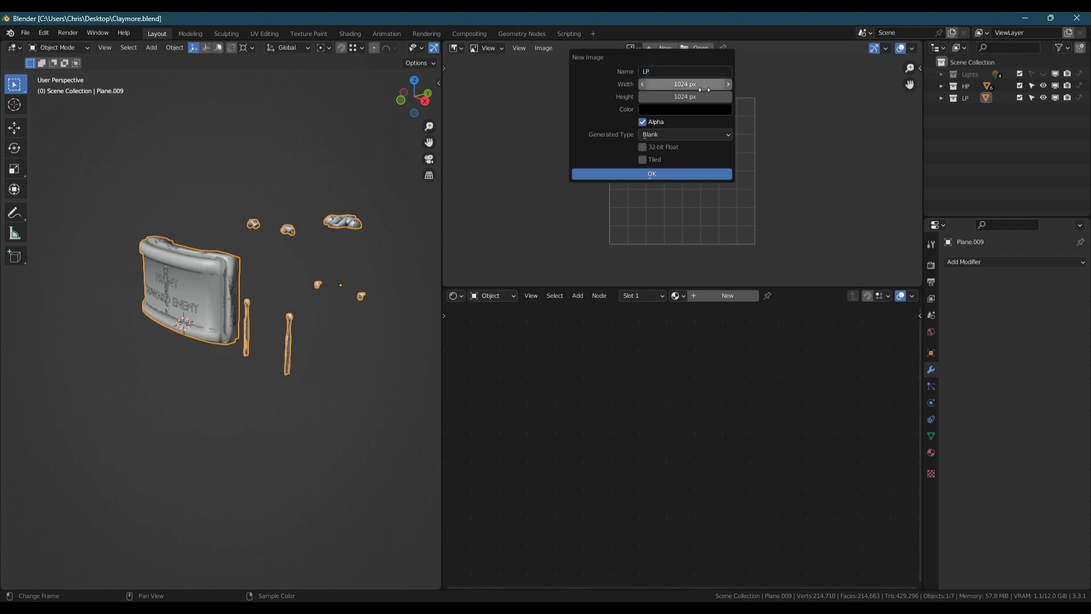
left_click_drag(698, 85, 698, 96)
key("End")
type("*4")
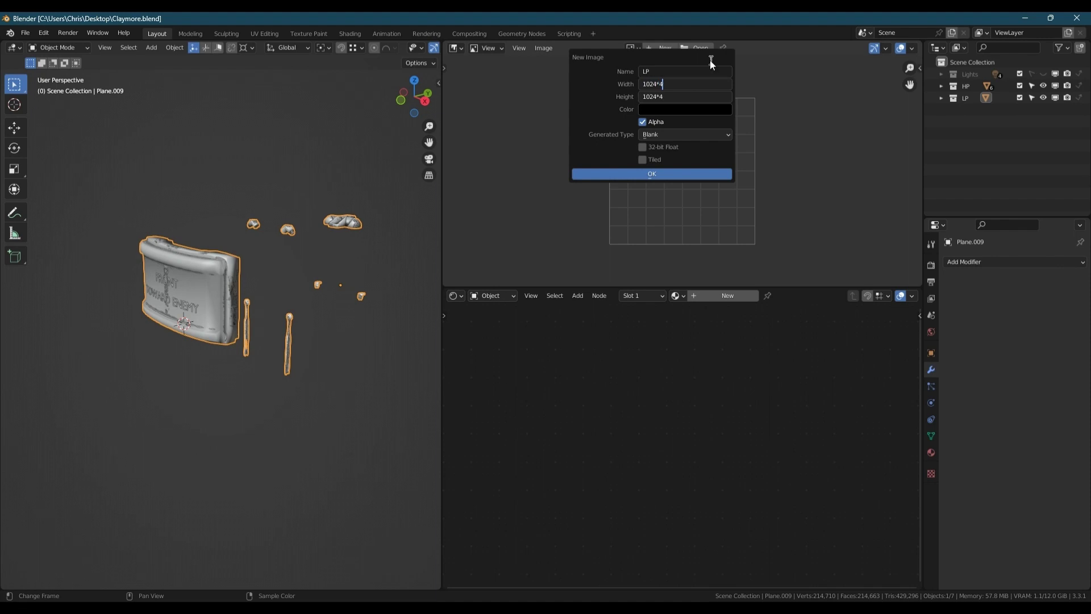
key("Return")
left_click(659, 175)
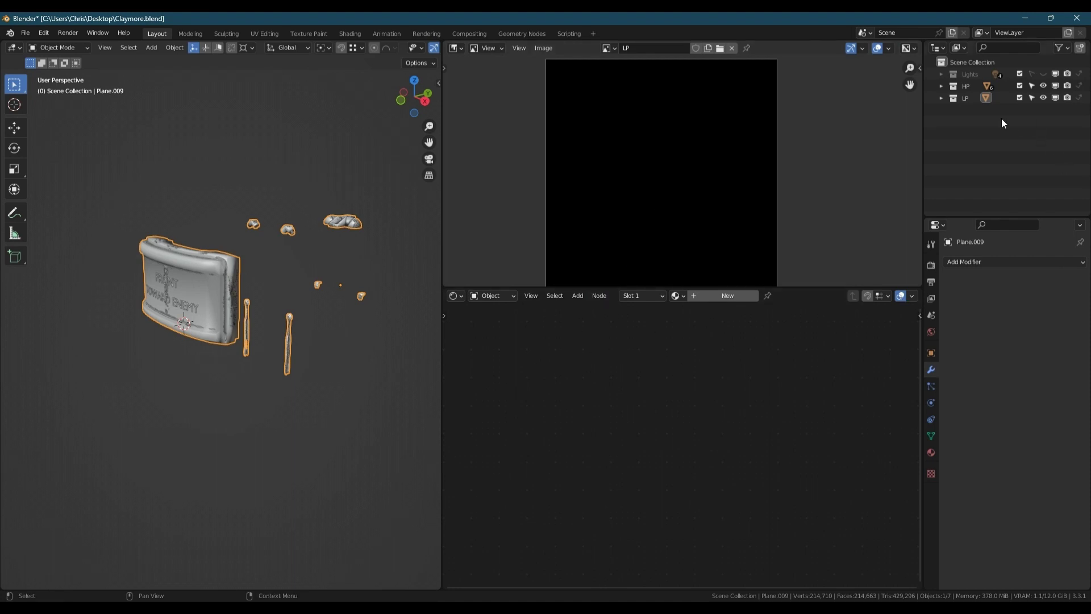
Step: Join all six high-poly objects into the Cylinder object
left_click(941, 98)
left_click(941, 86)
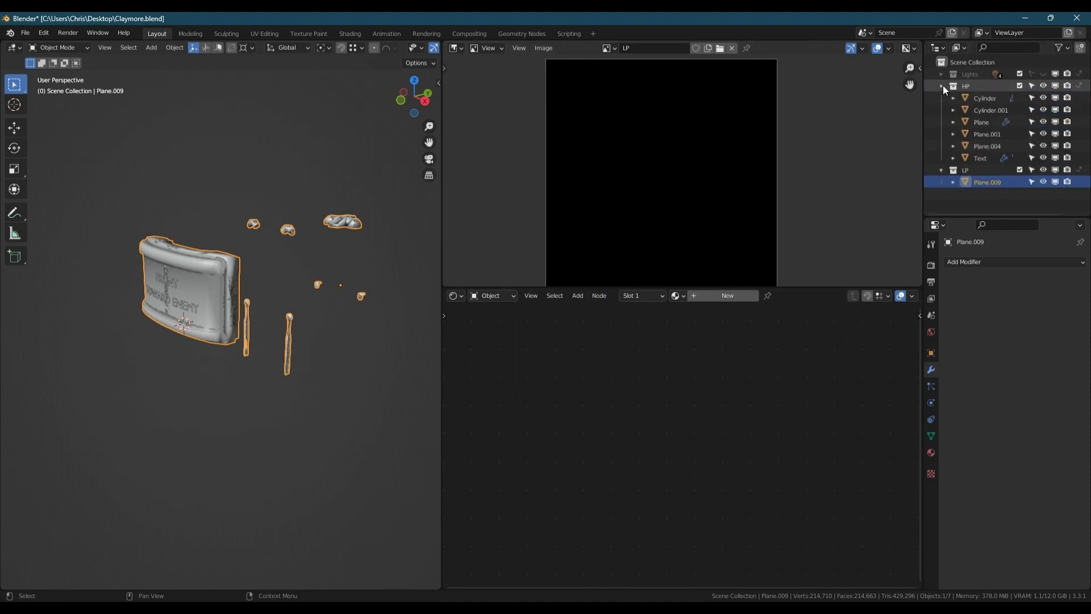
left_click(981, 98)
left_click(989, 158, "shift")
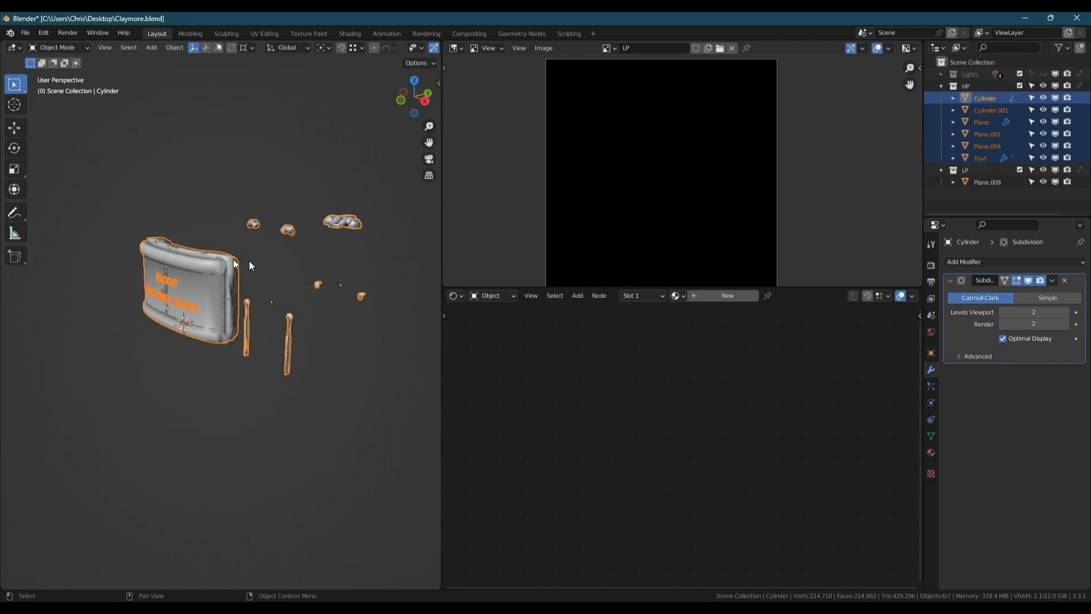
key("ctrl+j")
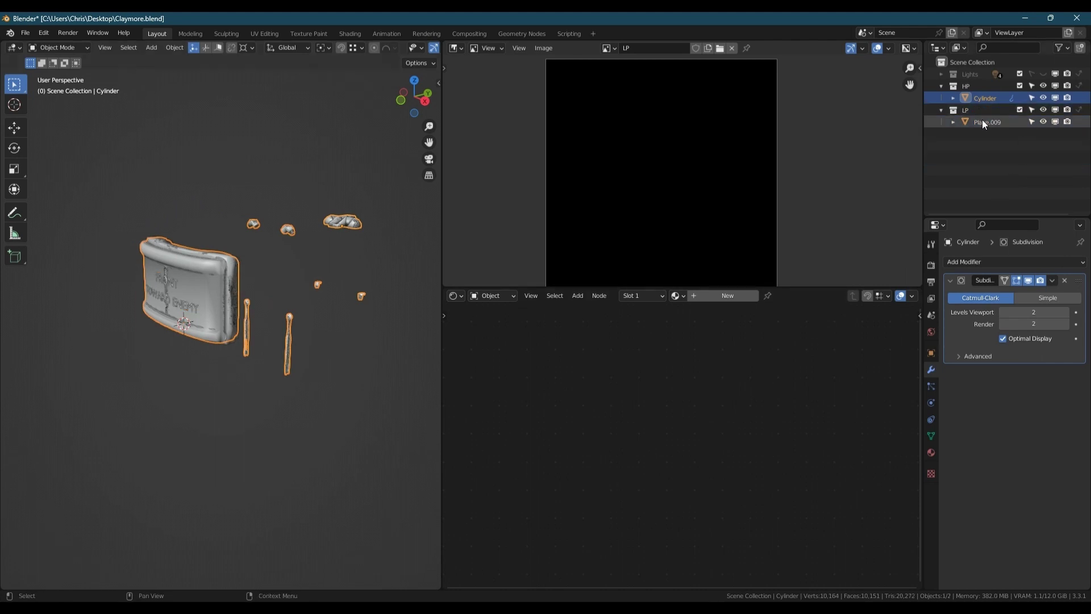
Step: Give the low-poly Plane.009 object a new material named LP
left_click(985, 123)
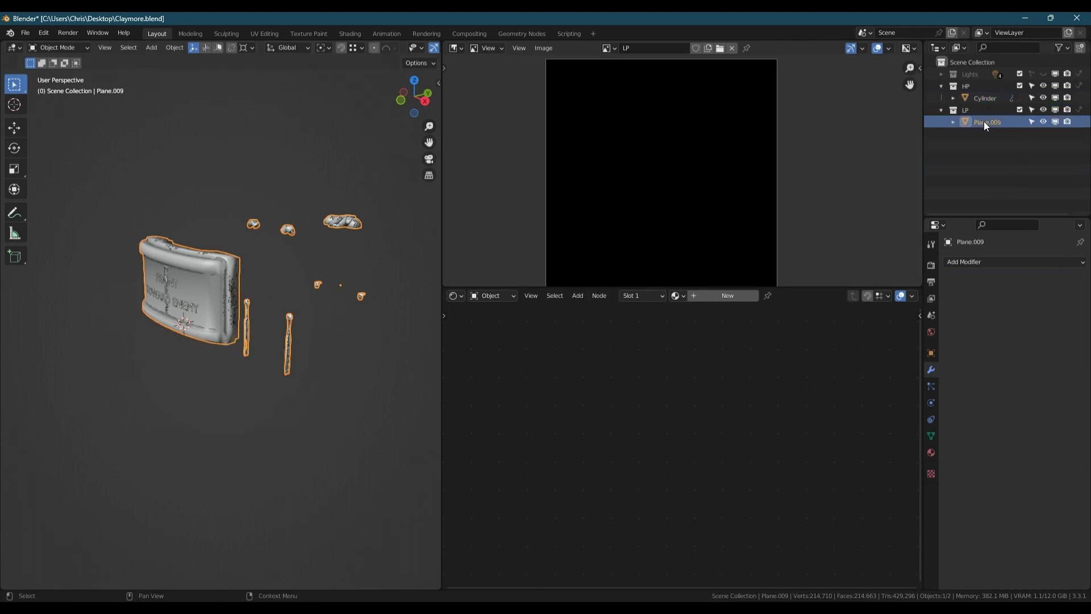
left_click(708, 296)
left_click(758, 294)
type("LP")
key("Return")
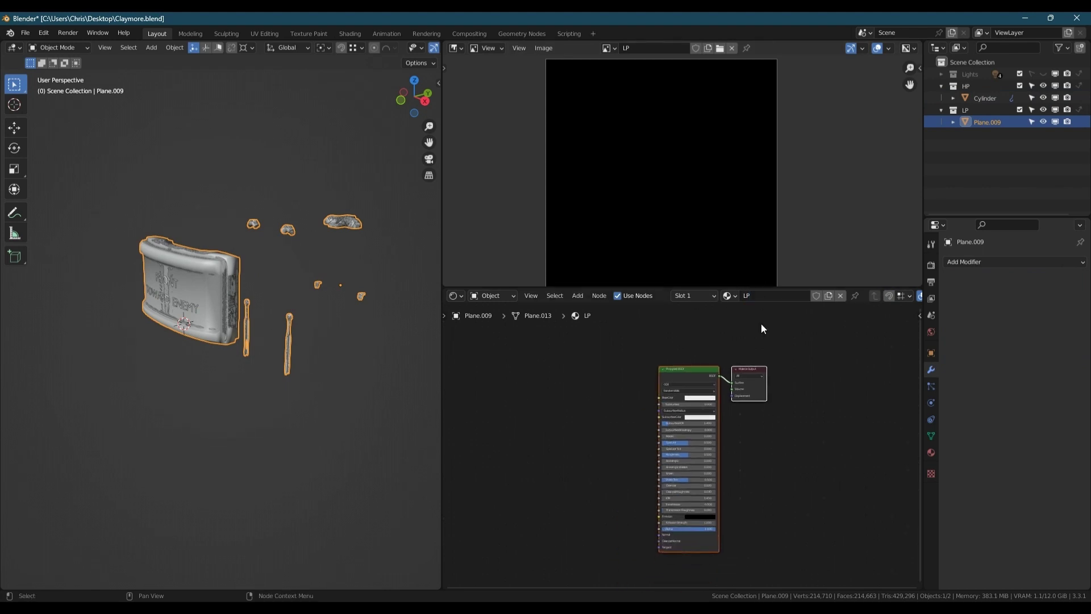
Step: Add an Image Texture node using the LP image with Non-Color colour space
key("shift+a")
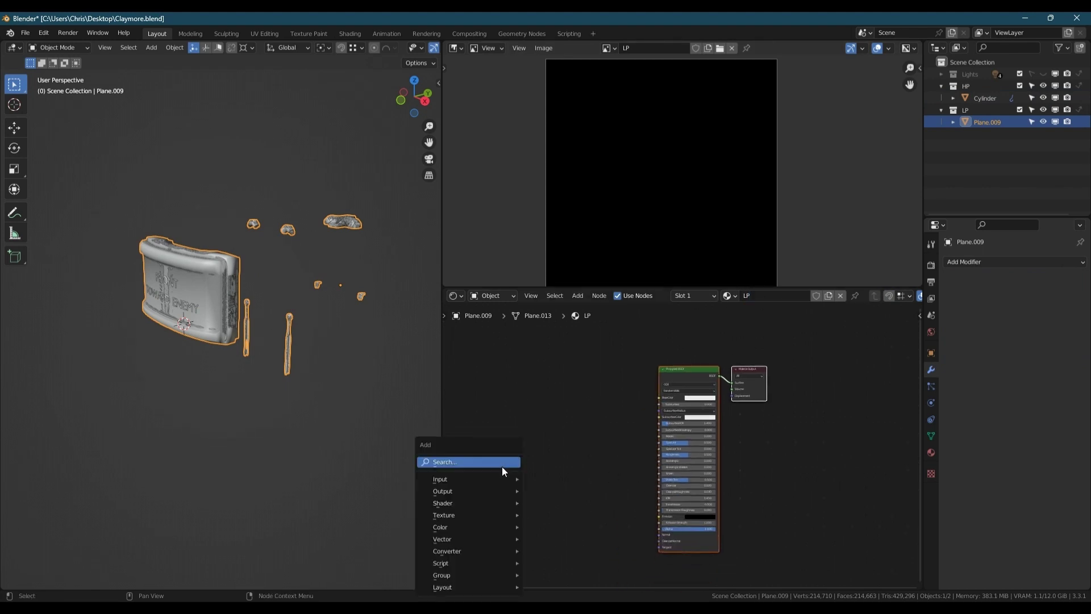
left_click(503, 461)
type("image")
left_click(527, 477)
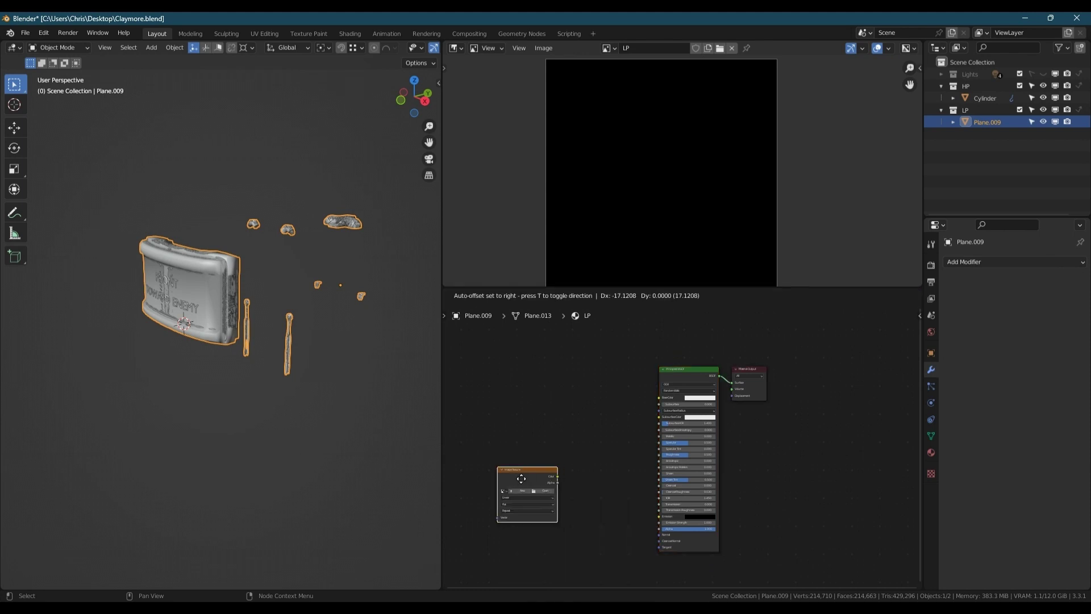
left_click(529, 495)
scroll(578, 493, "up", 2)
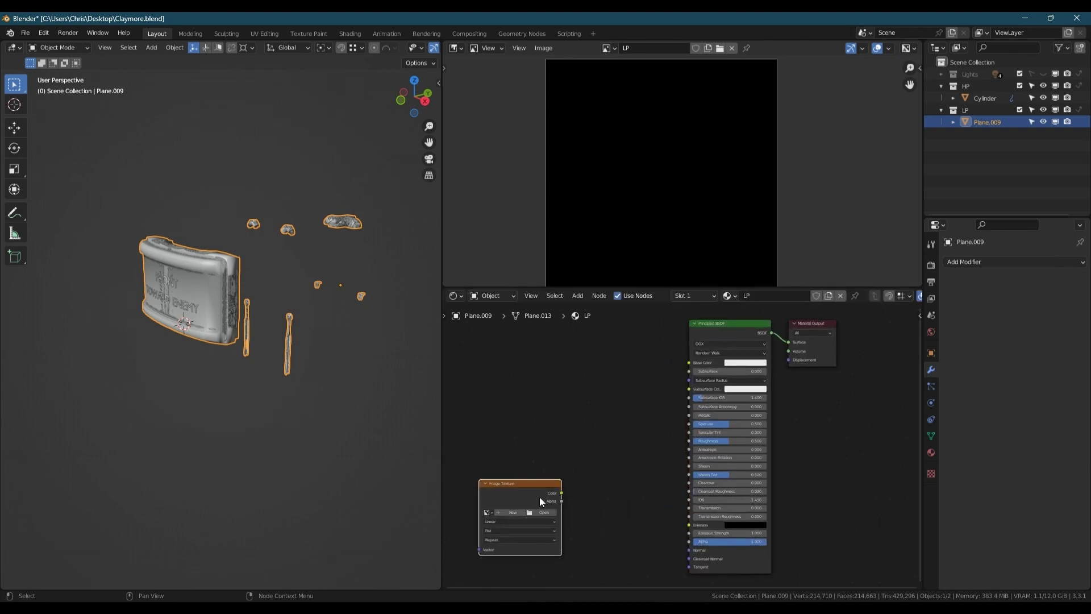
left_click(494, 511)
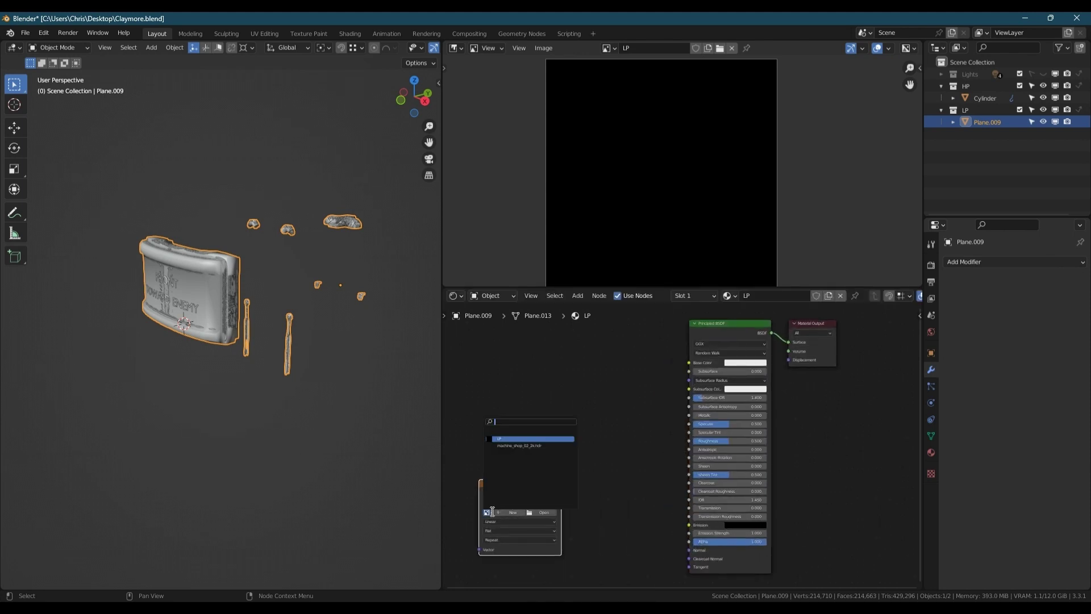
left_click(508, 438)
left_click(531, 558)
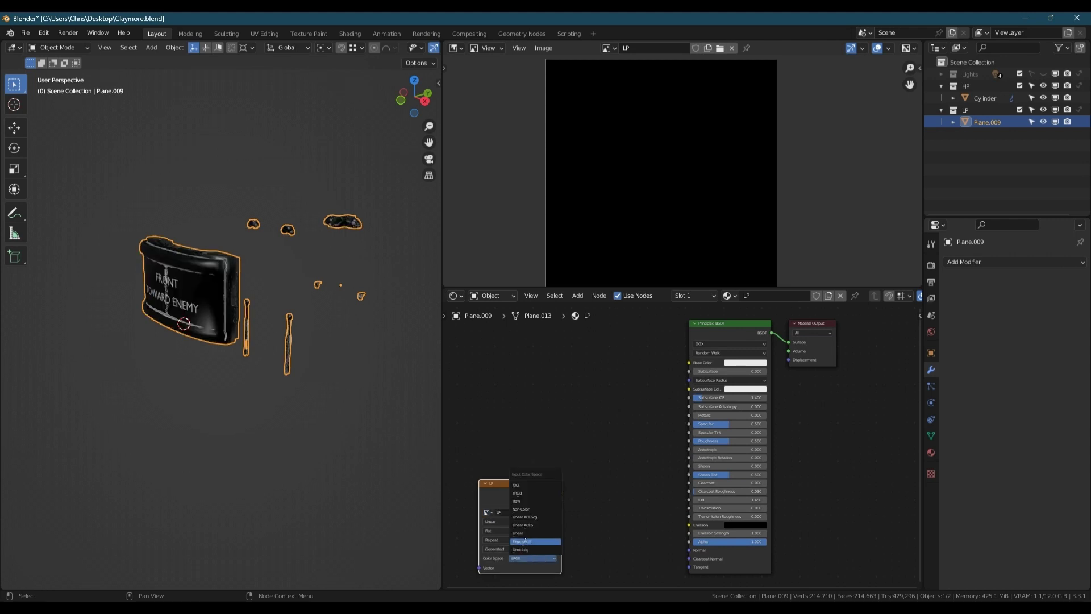
left_click(526, 509)
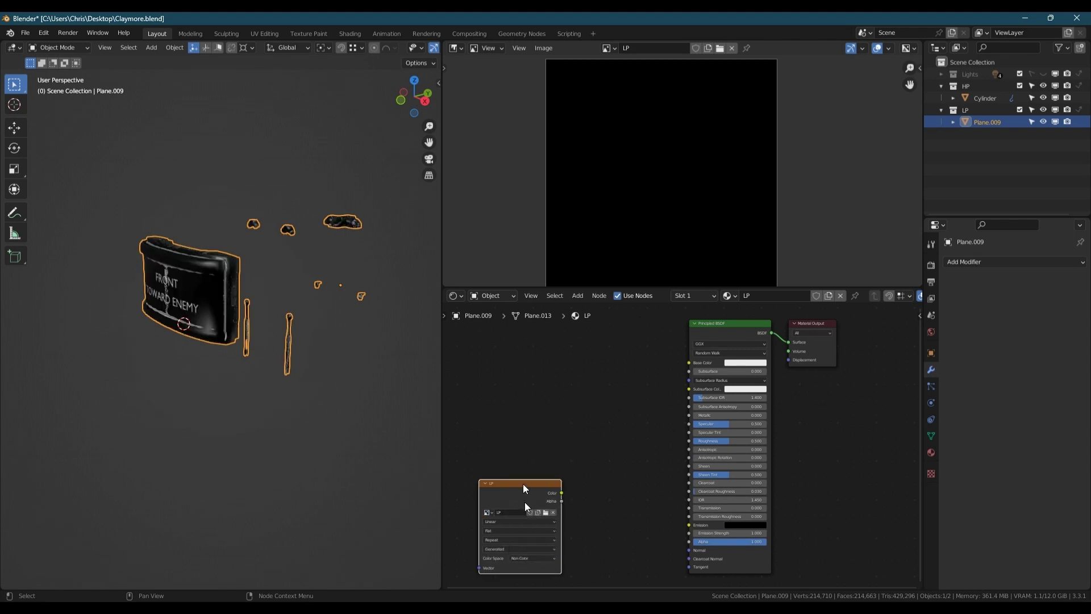
left_click_drag(523, 483, 519, 473)
Step: Add a Normal Map node to the LP material
key("shift+a")
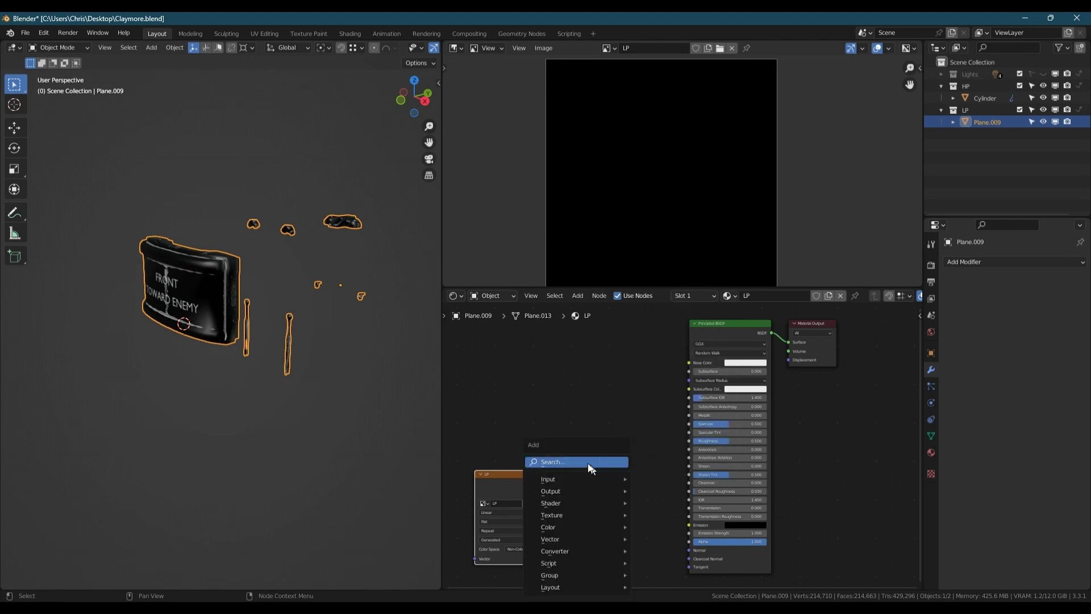
left_click(588, 462)
type("normal")
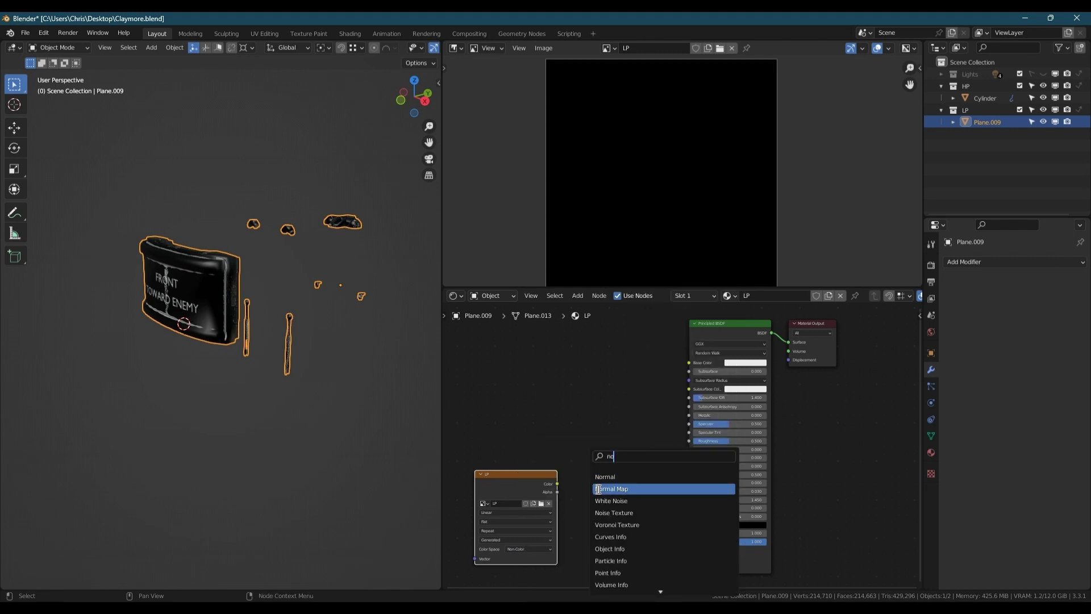
key("Return")
left_click(597, 528)
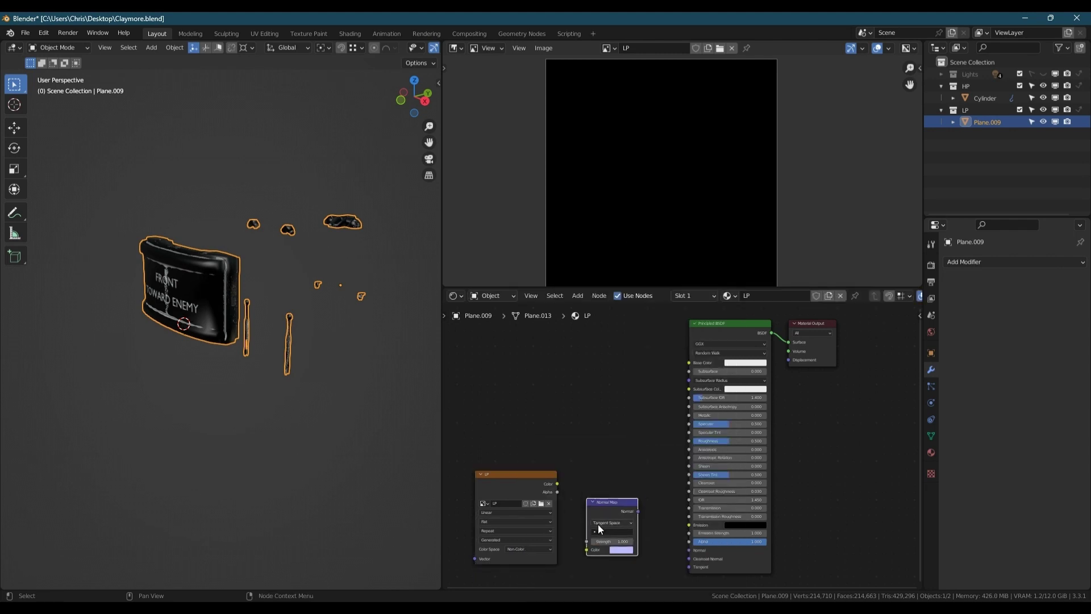
Step: In Render properties, expand Bake and change the Bake Type to Normal
left_click(930, 265)
scroll(1014, 398, "down", 3)
scroll(996, 417, "down", 15)
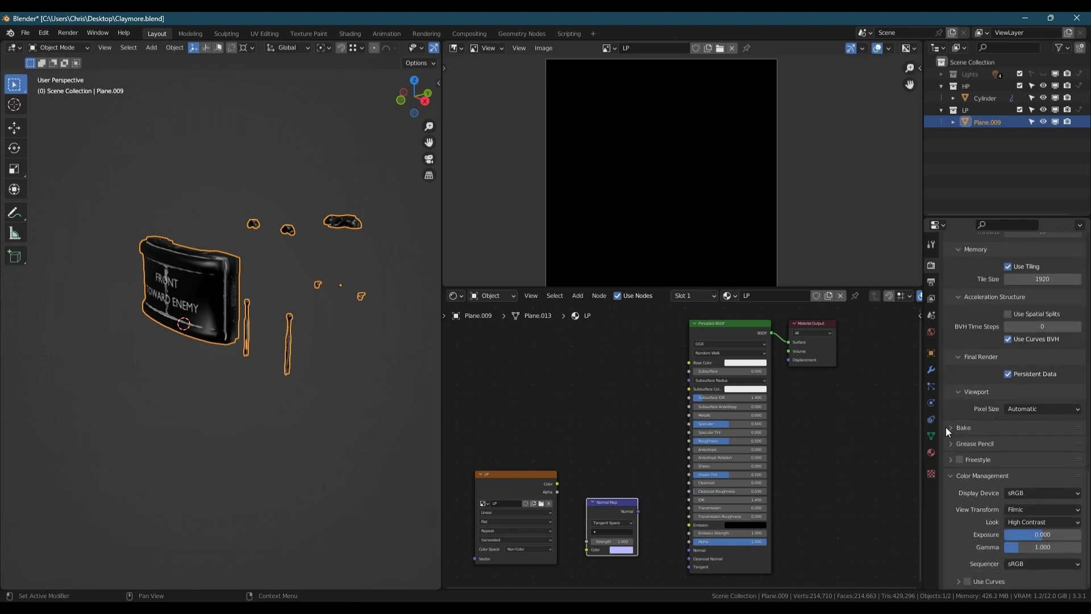
left_click(950, 426)
scroll(1008, 407, "down", 5)
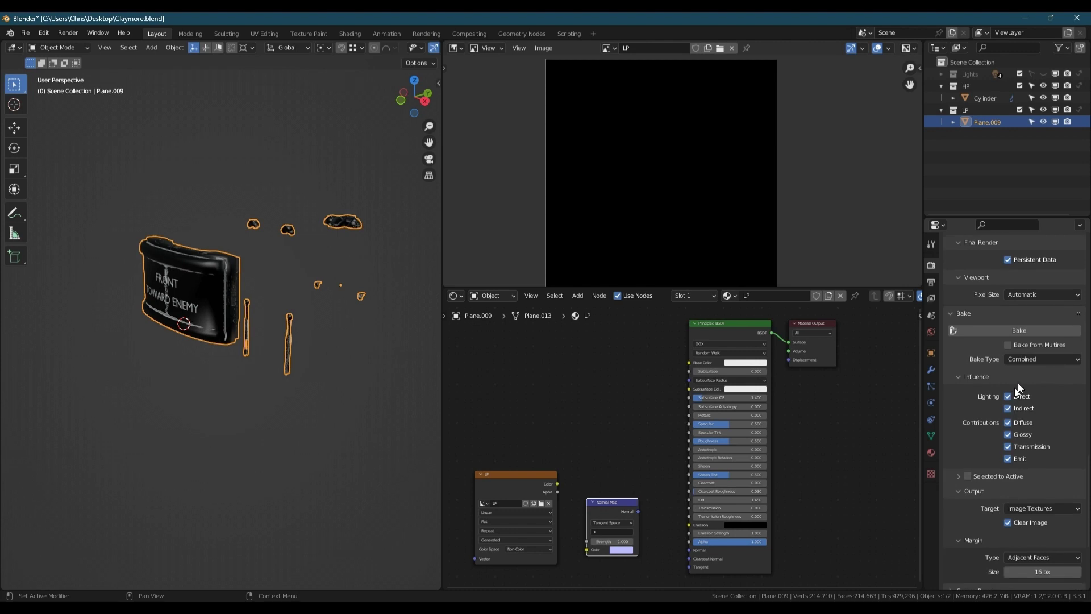
left_click(1037, 358)
left_click(1020, 421)
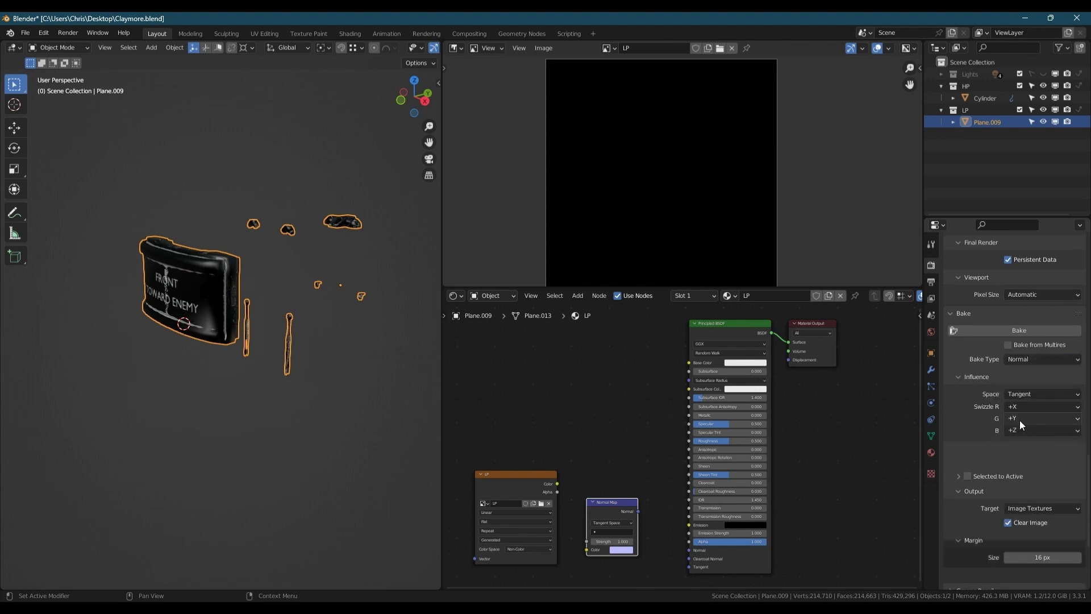
Step: Enable Selected to Active with 0.0035 m extrusion, keeping Image Textures as the target
left_click(968, 448)
left_click(959, 447)
scroll(991, 466, "down", 2)
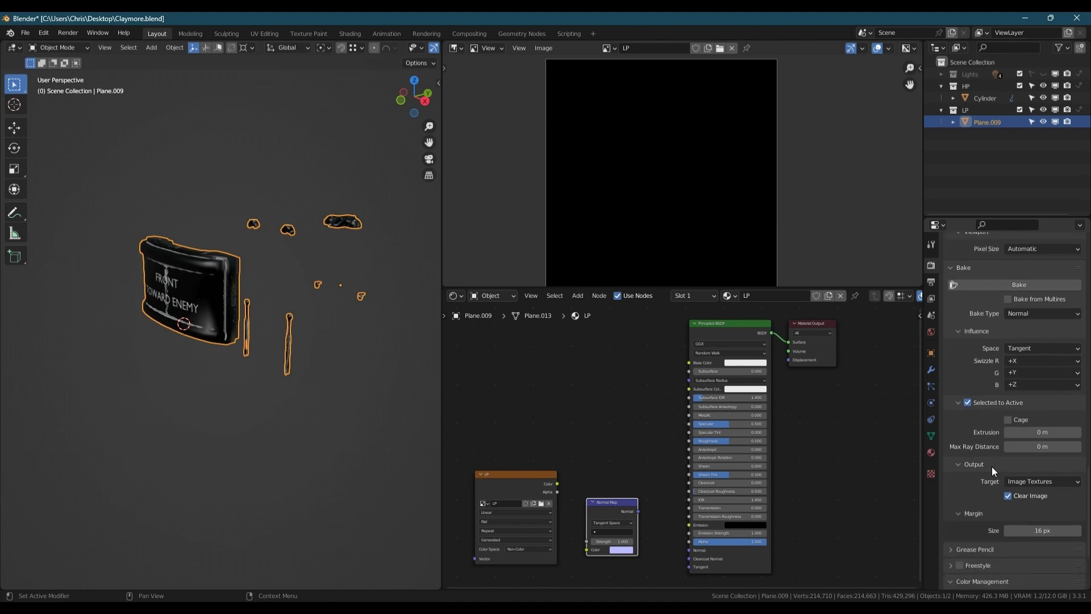
left_click(1038, 433)
left_click(1077, 481)
left_click(1077, 481)
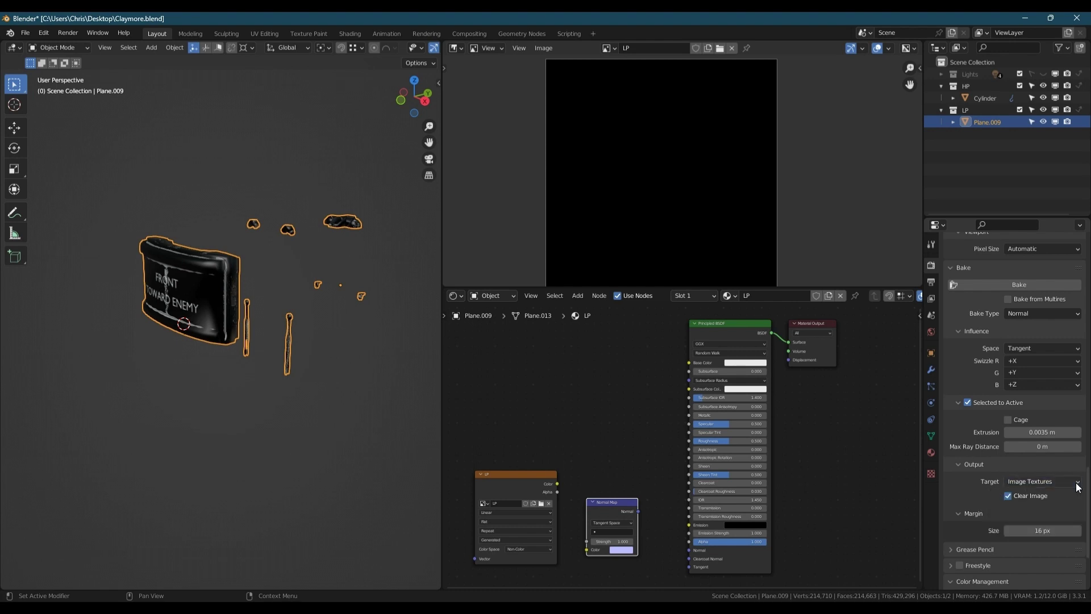
Step: Select Cylinder, make Plane.009 active, and start baking the normal map
left_click(980, 95, "ctrl")
left_click(983, 121, "ctrl")
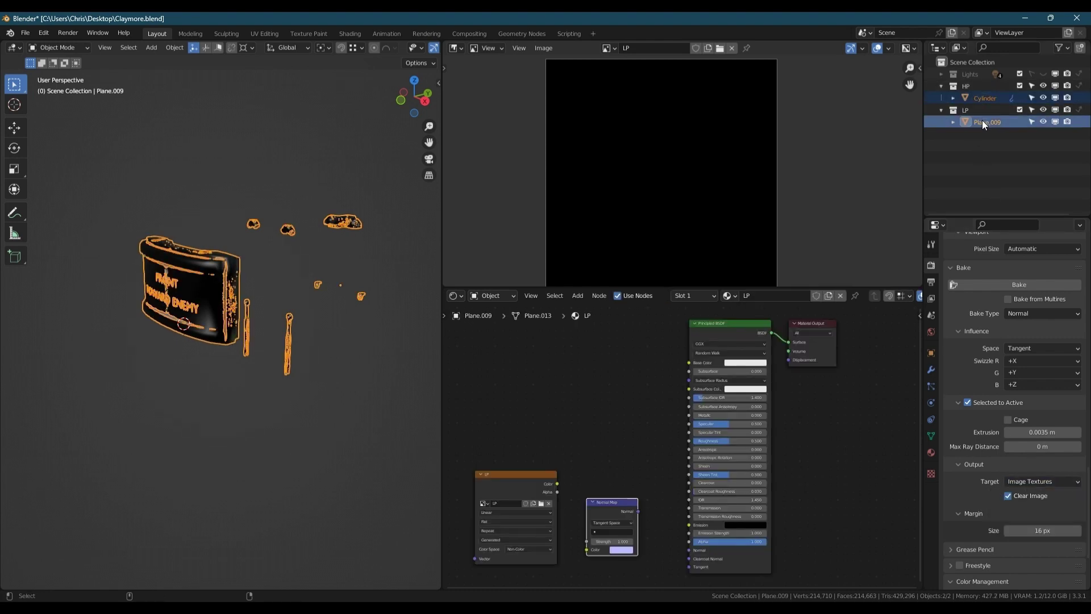
left_click(1024, 286)
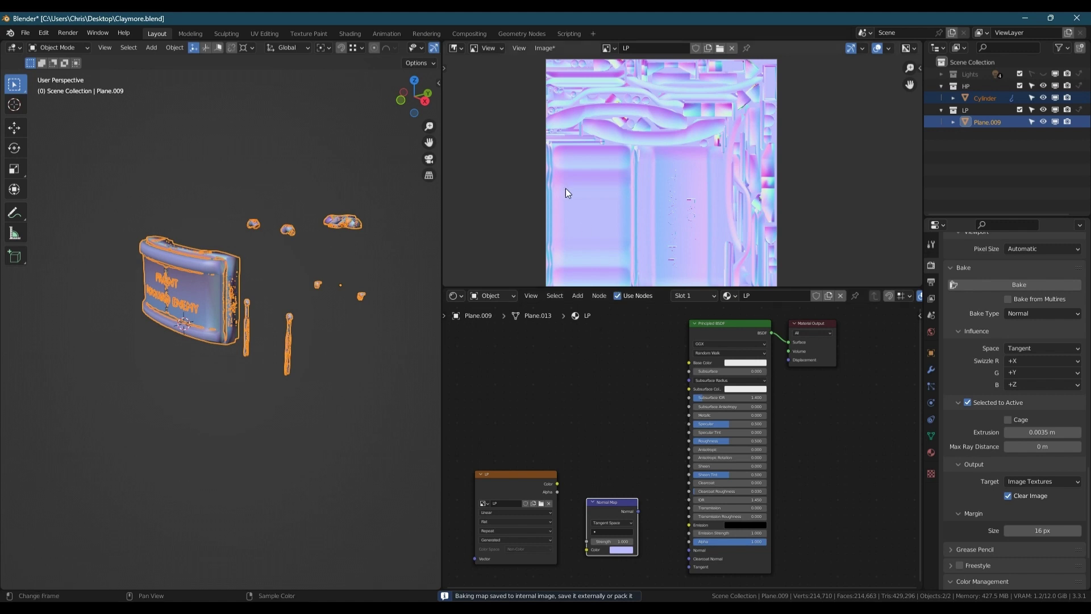
Step: Save the baked image as LP.png on the Desktop via Image > Save As
left_click(544, 49)
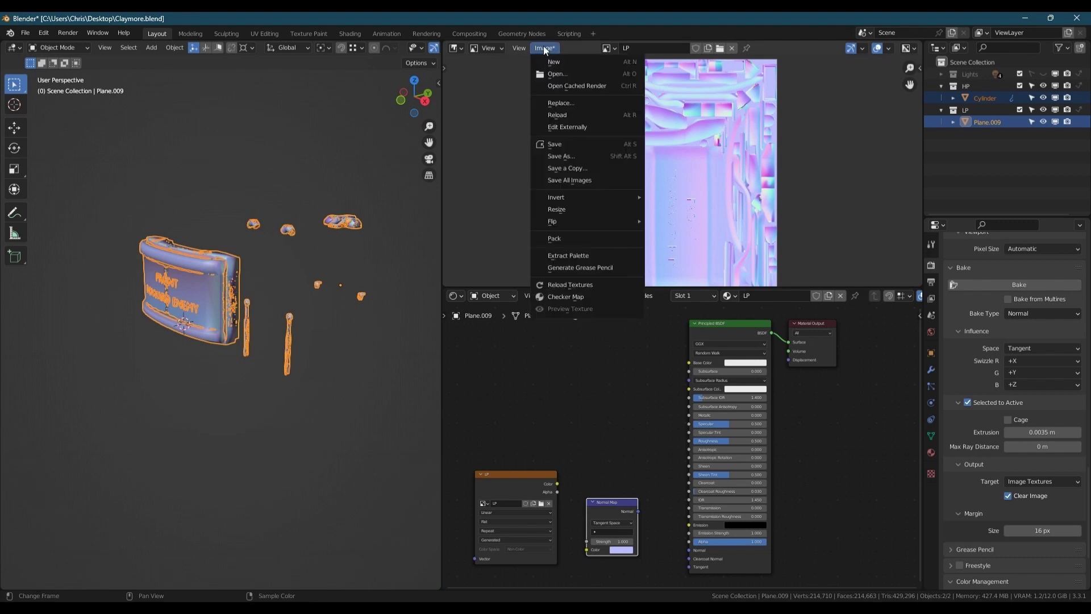
left_click(561, 157)
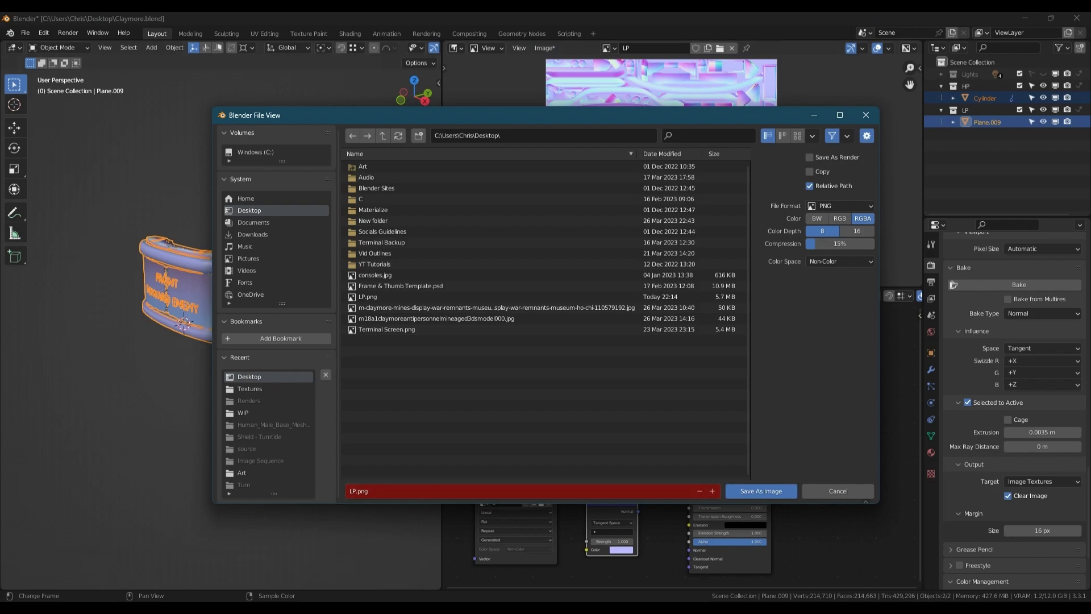
left_click(761, 491)
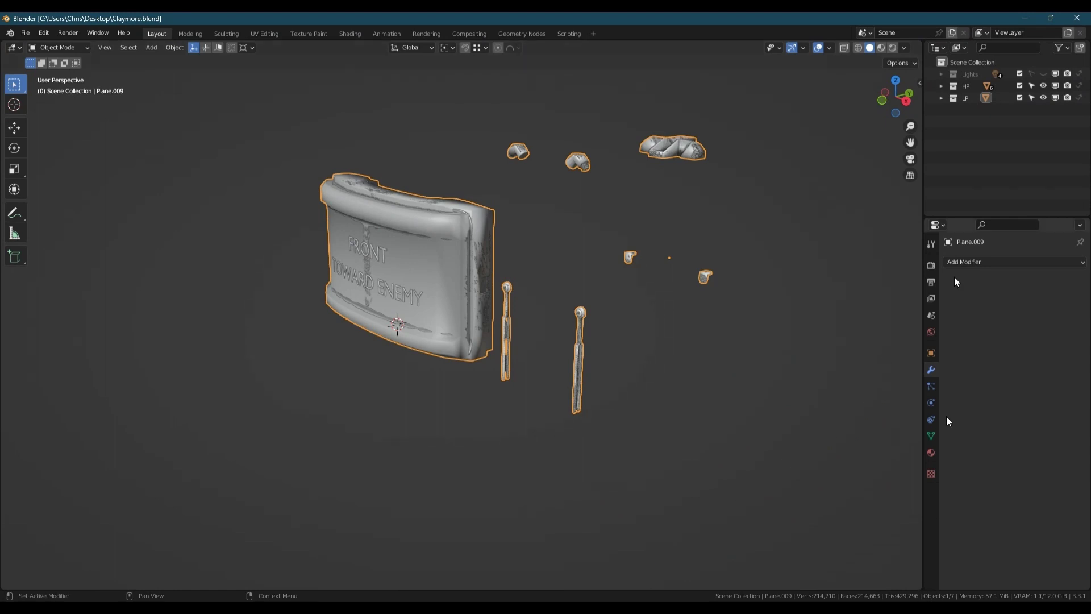
Step: Join all high-poly pieces from Cylinder to Text into the Cylinder object
left_click(941, 86)
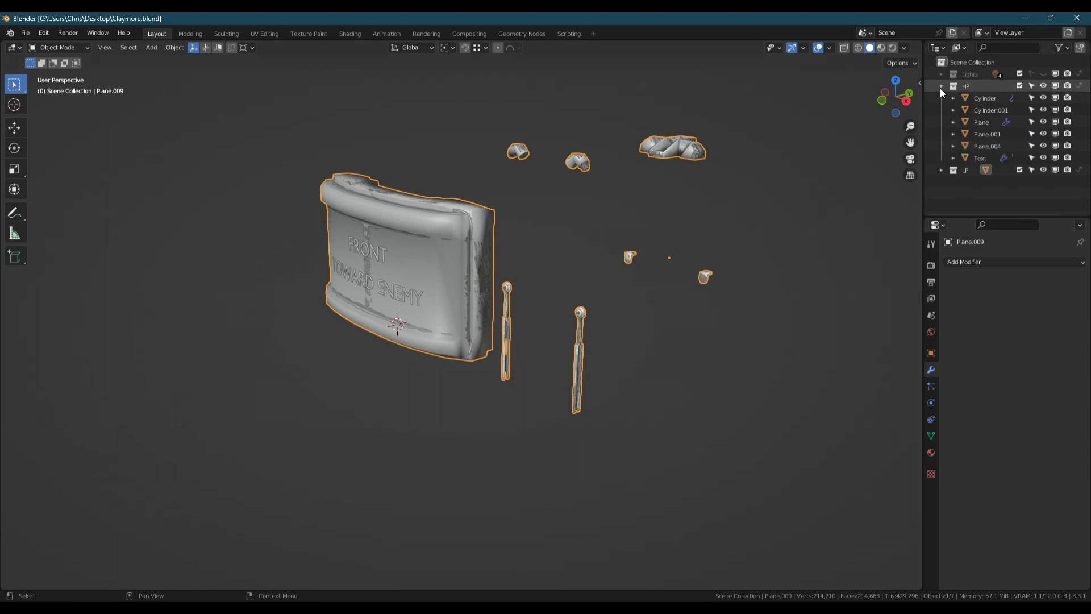
left_click(976, 97)
left_click(984, 157, "shift")
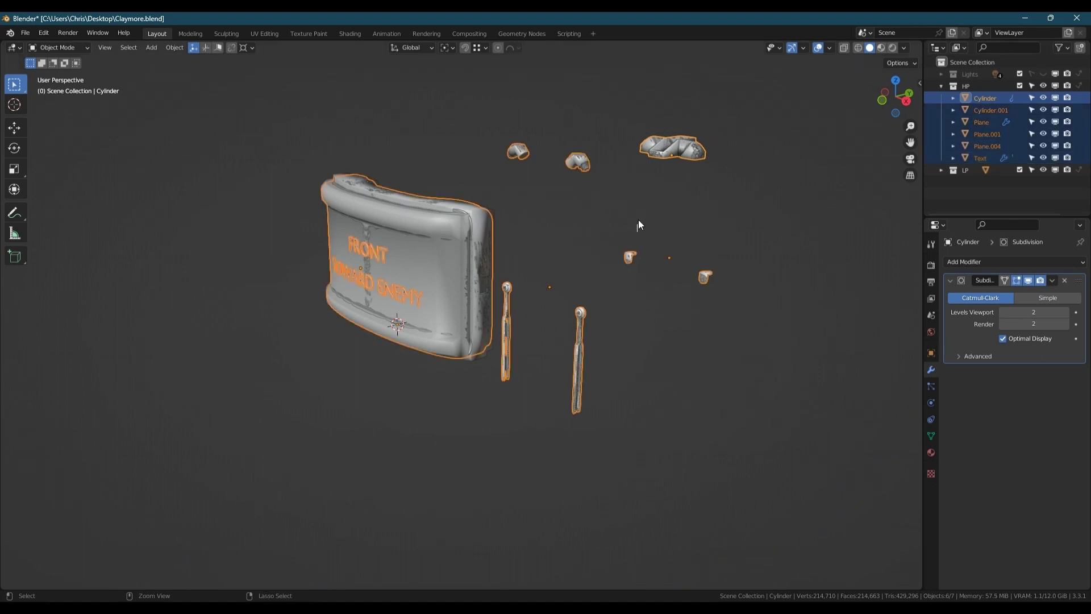
key("ctrl+j")
Step: Give Cylinder a new material with a red Base Color
left_click(931, 452)
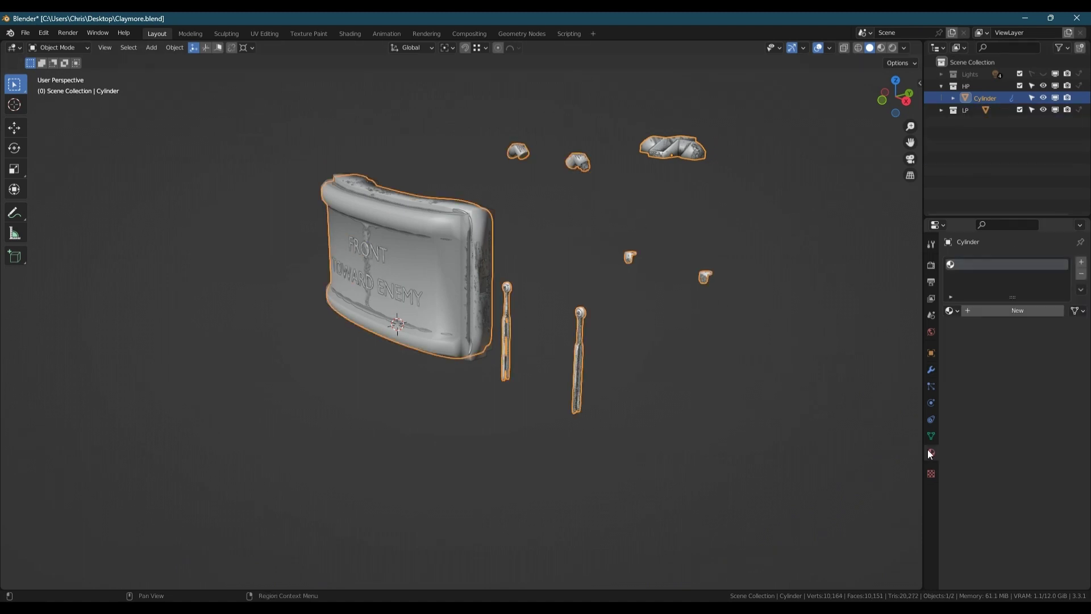
left_click(964, 308)
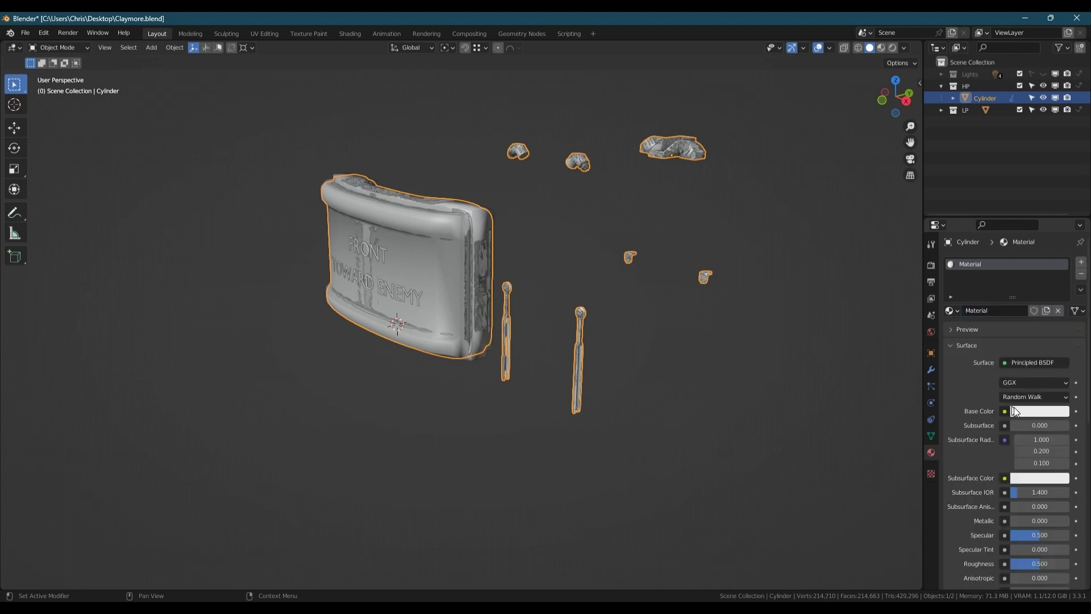
left_click(1013, 410)
left_click_drag(1024, 325, 1011, 341)
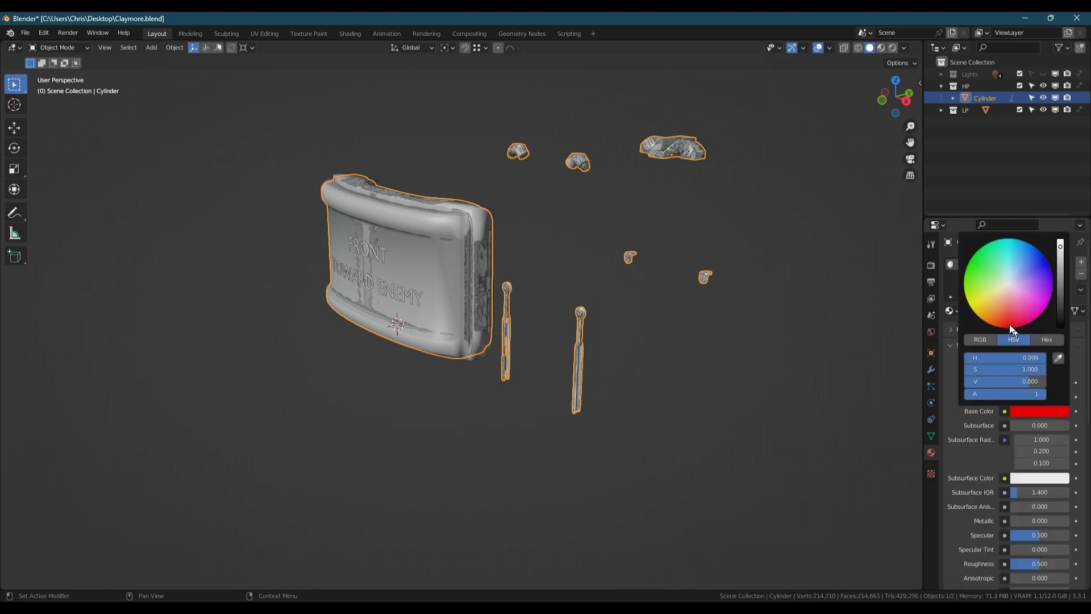
Step: Duplicate Plane.009 from the LP collection in place
left_click(939, 85)
left_click(941, 98)
left_click(984, 109)
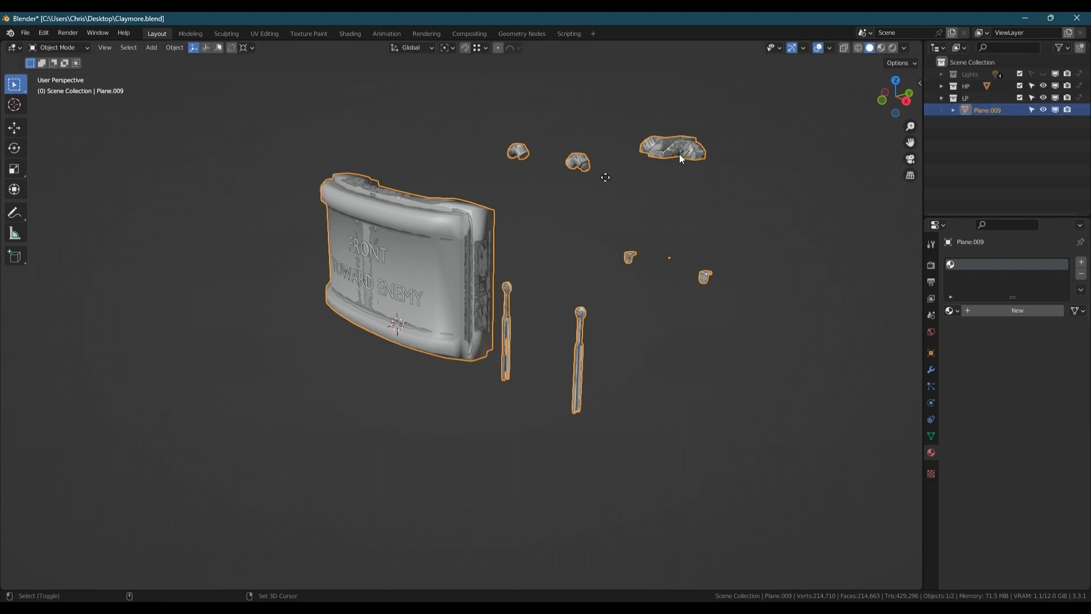
key("shift+d")
right_click(537, 257)
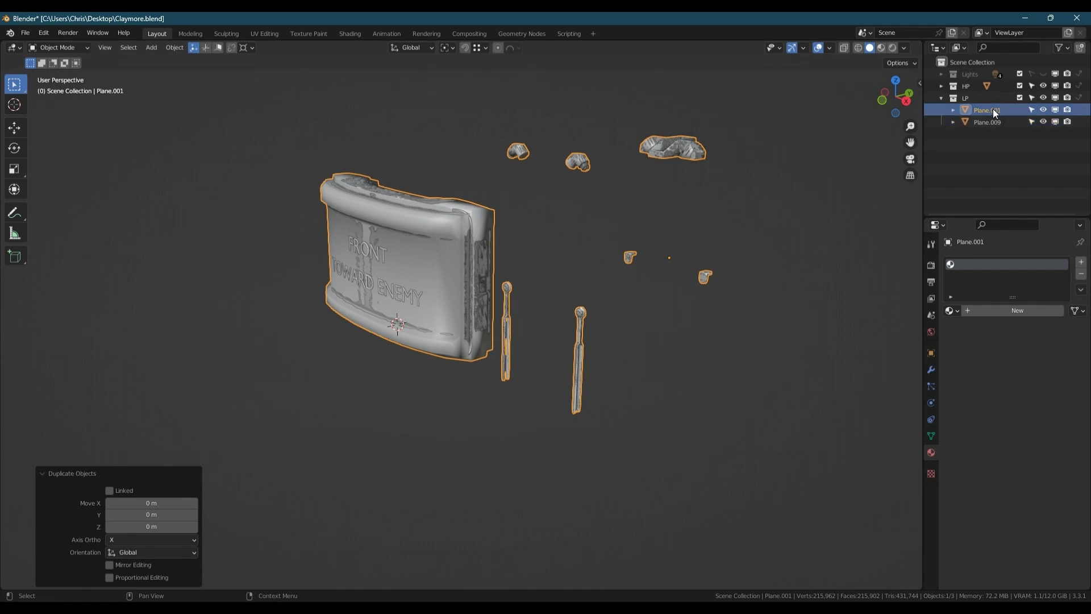
Step: Move Plane.001 into the Scene Collection, hide the LP collection, and rename the duplicate Cage
left_click_drag(988, 110, 976, 64)
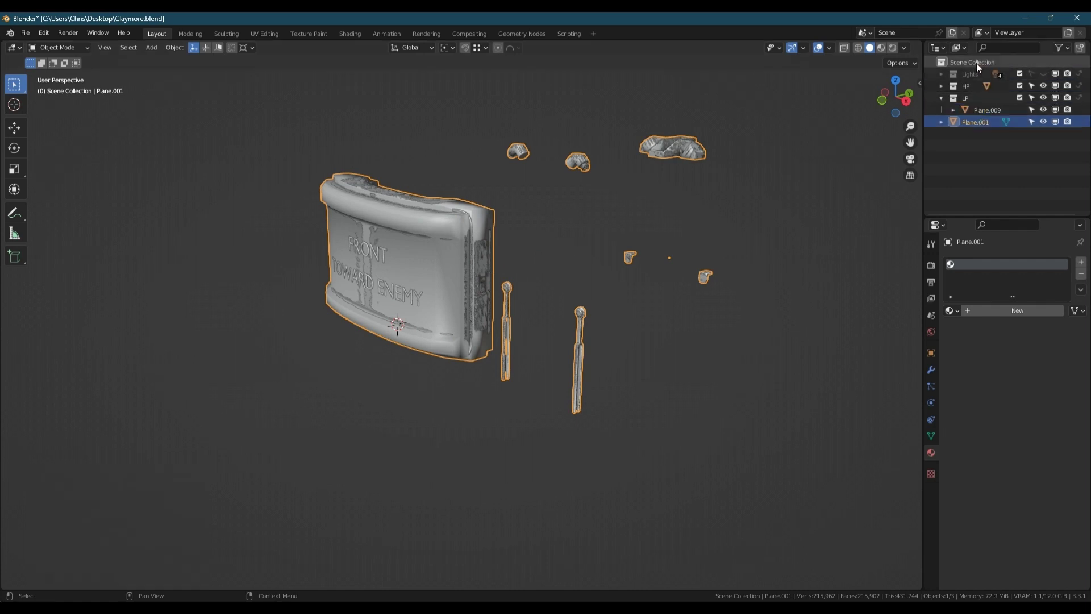
left_click(941, 98)
left_click(1042, 97)
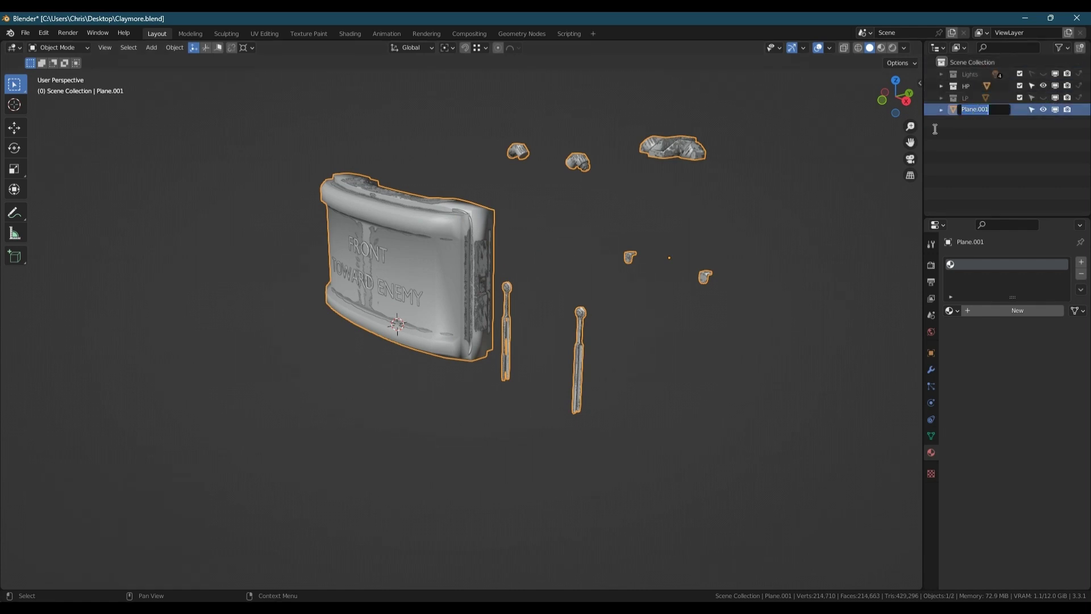
type("Cage")
key("Return")
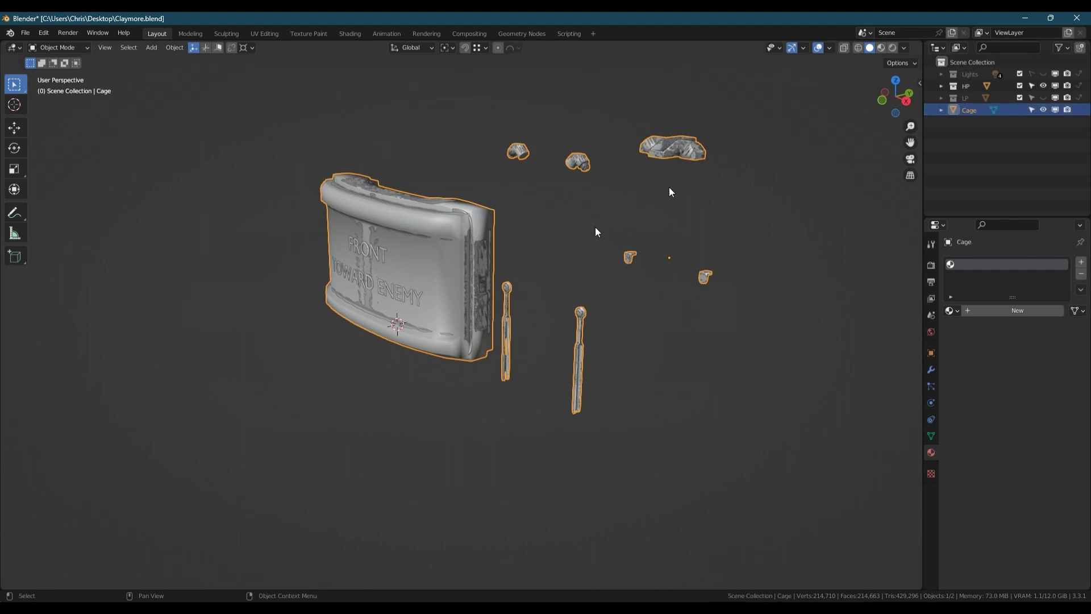
Step: Switch to rendered shading, enter Edit Mode, and select the cage body's linked faces delimited by Sharp edges
left_click(891, 49)
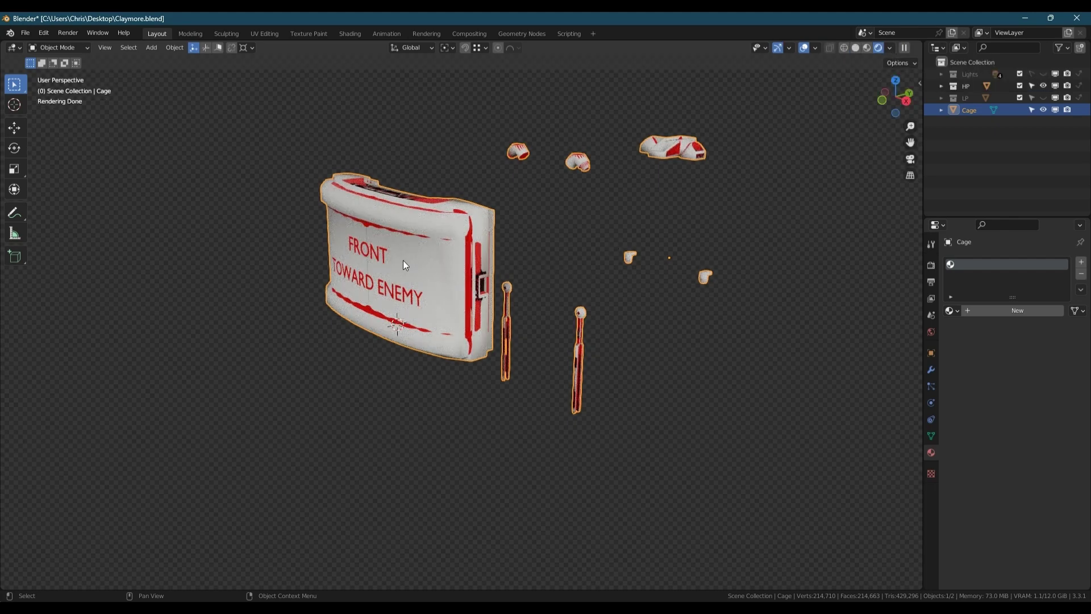
key("Tab")
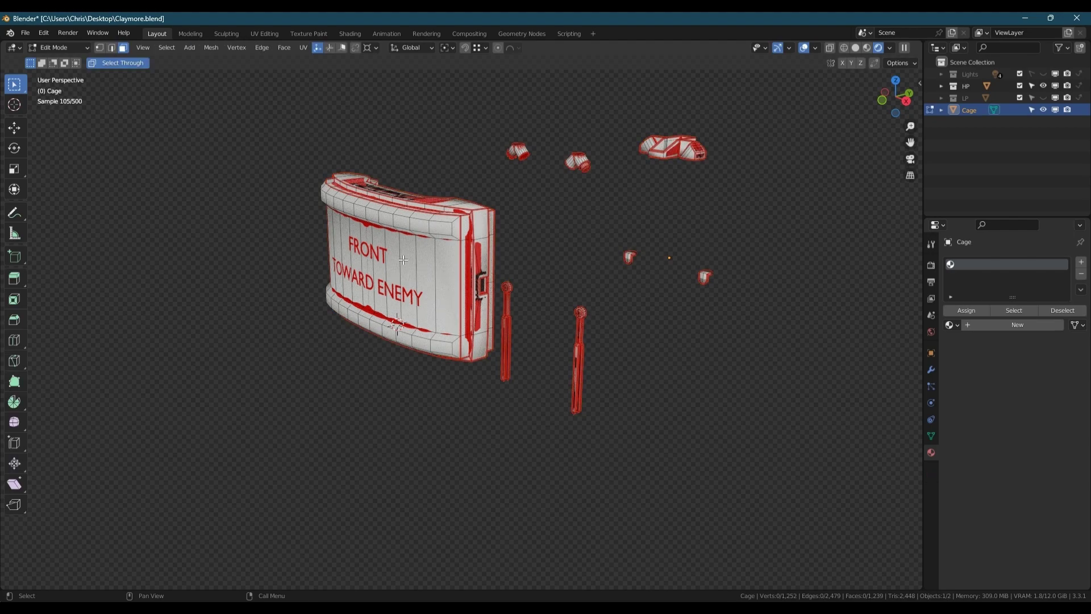
scroll(409, 255, "up", 2)
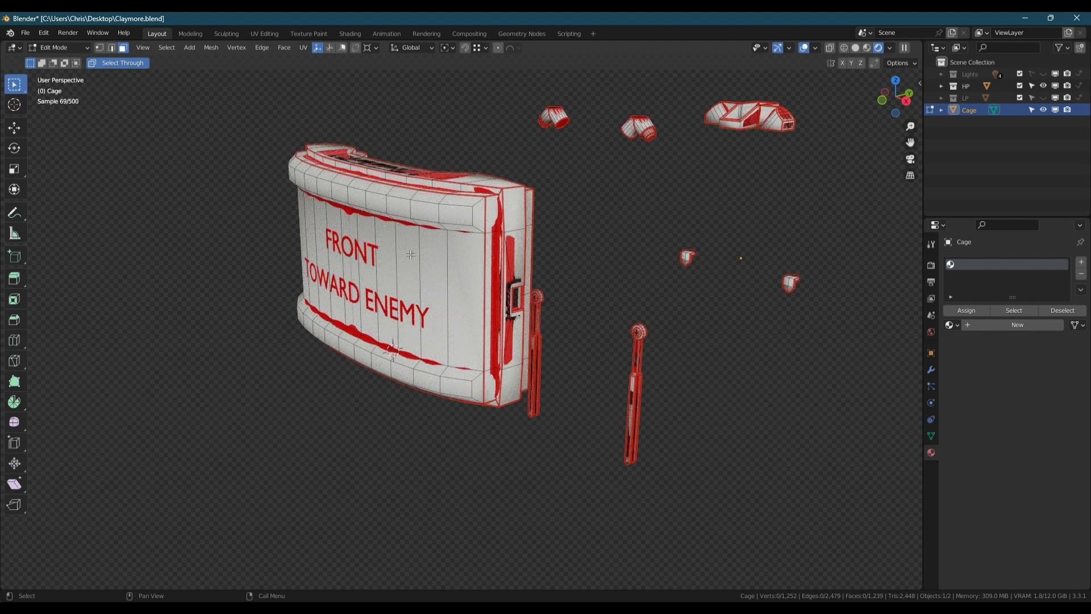
left_click(411, 255)
key("ctrl+l")
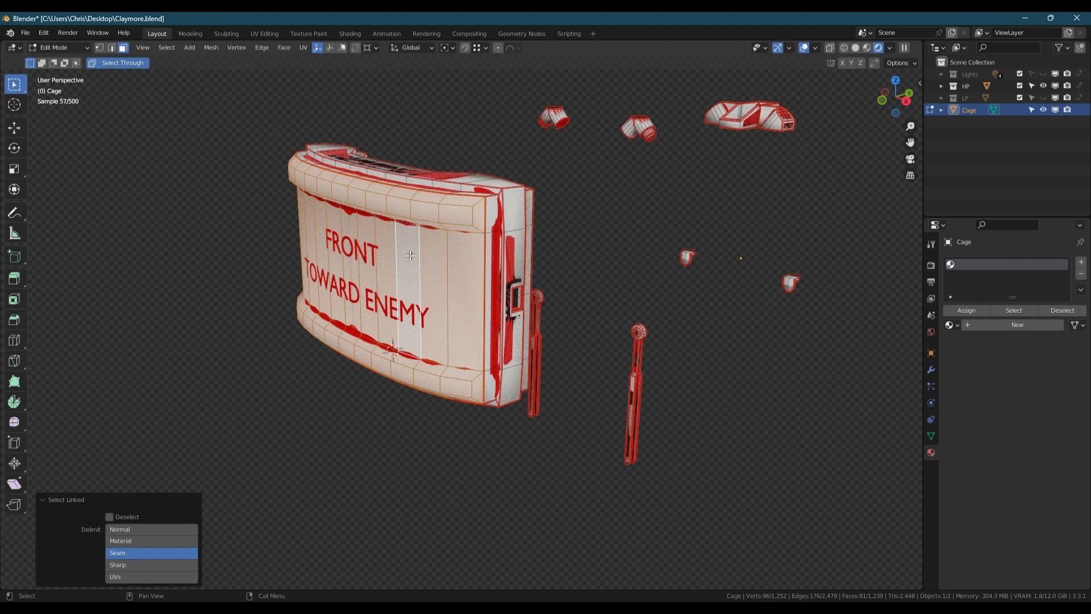
left_click(122, 564)
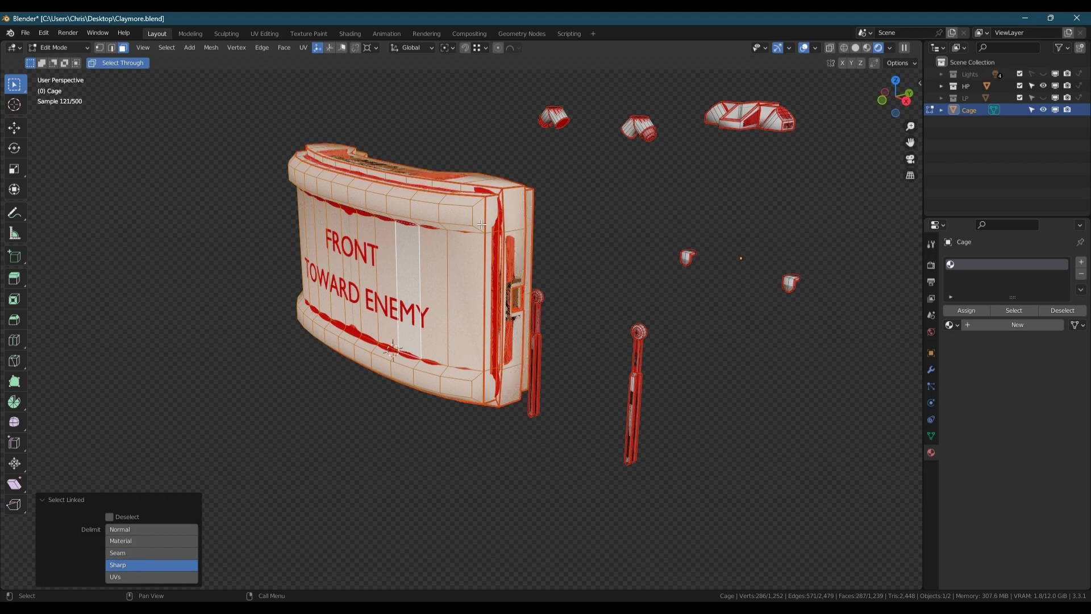
Step: Find Shrink/Fatten through the F3 search for 'shrink' and start it on the selection
middle_click_drag(438, 217, 437, 207)
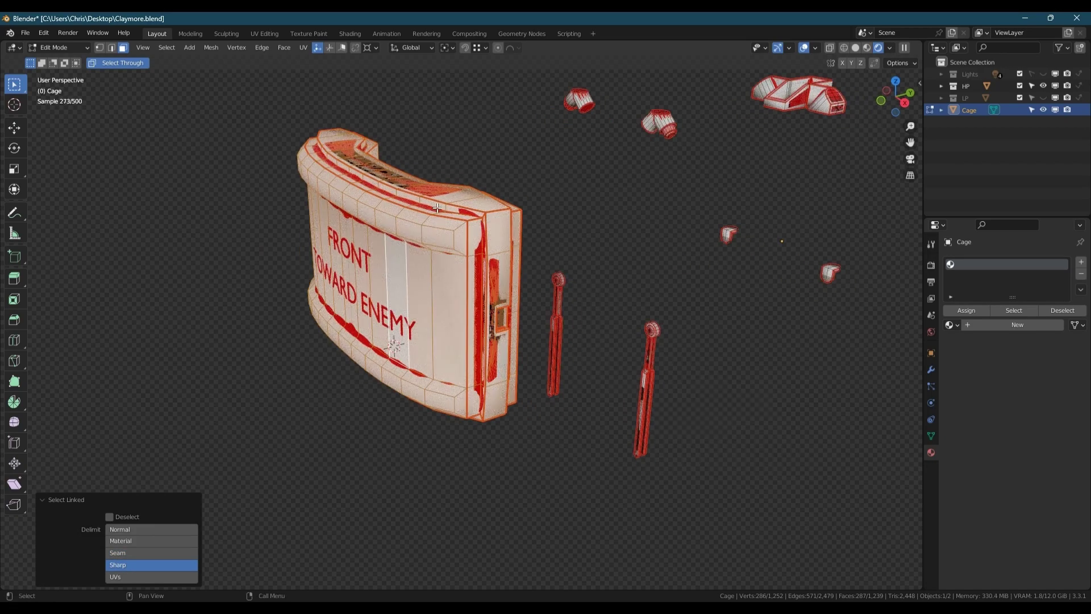
key("F3")
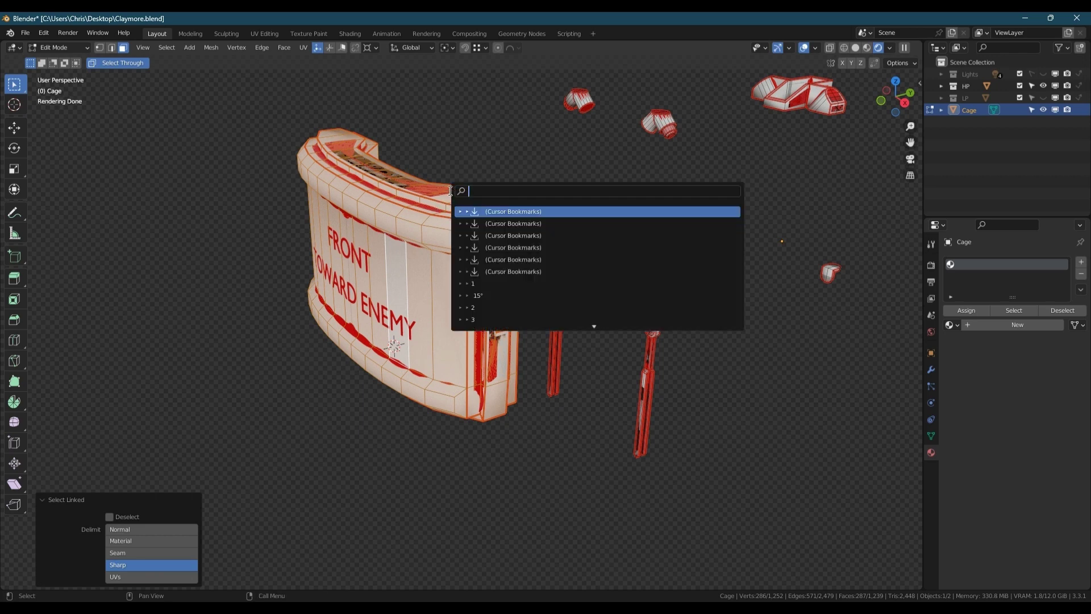
type("shrink")
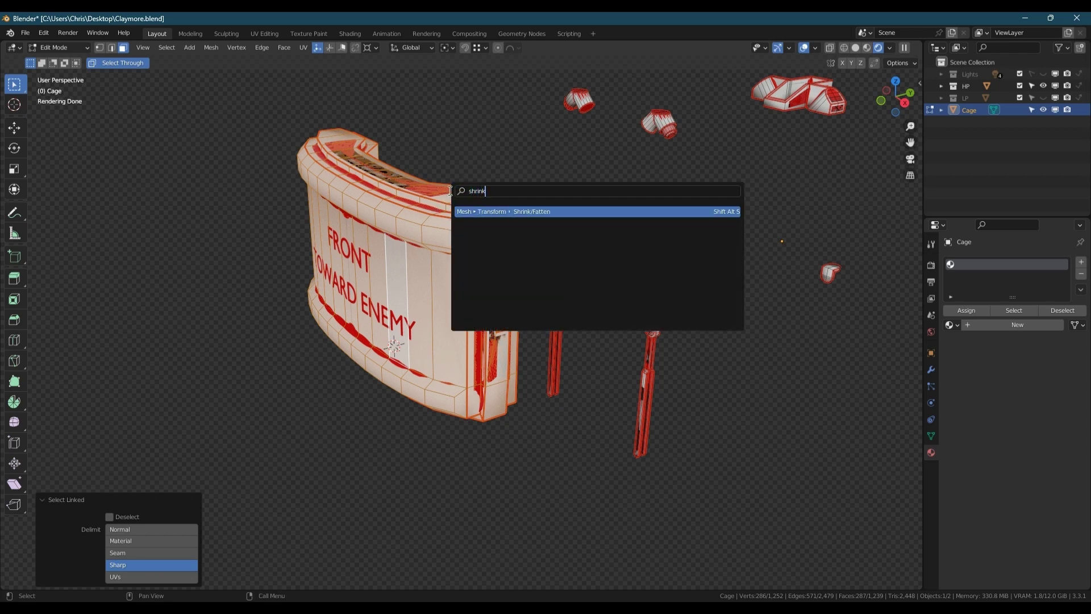
left_click(729, 213)
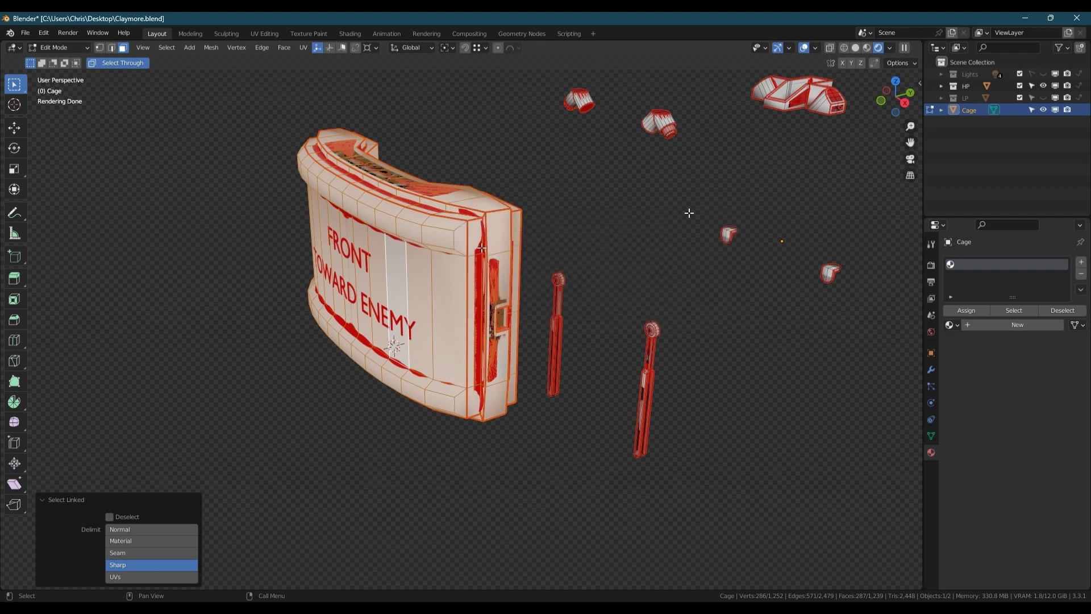
Step: Inflate the cage body along its normals with Alt+S to 0.00192 m
key("alt+s")
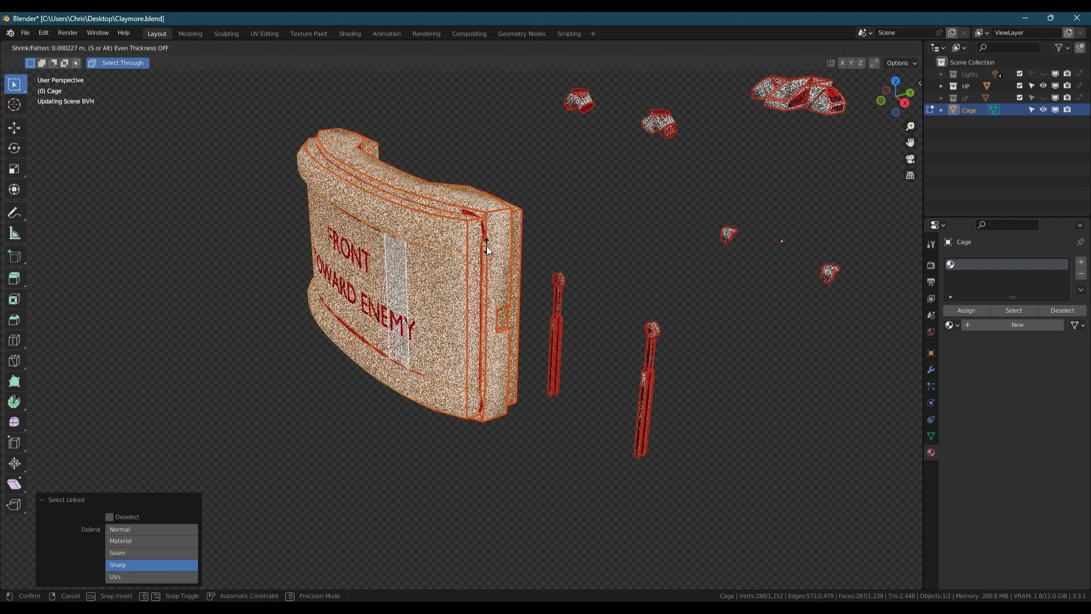
left_click(502, 241)
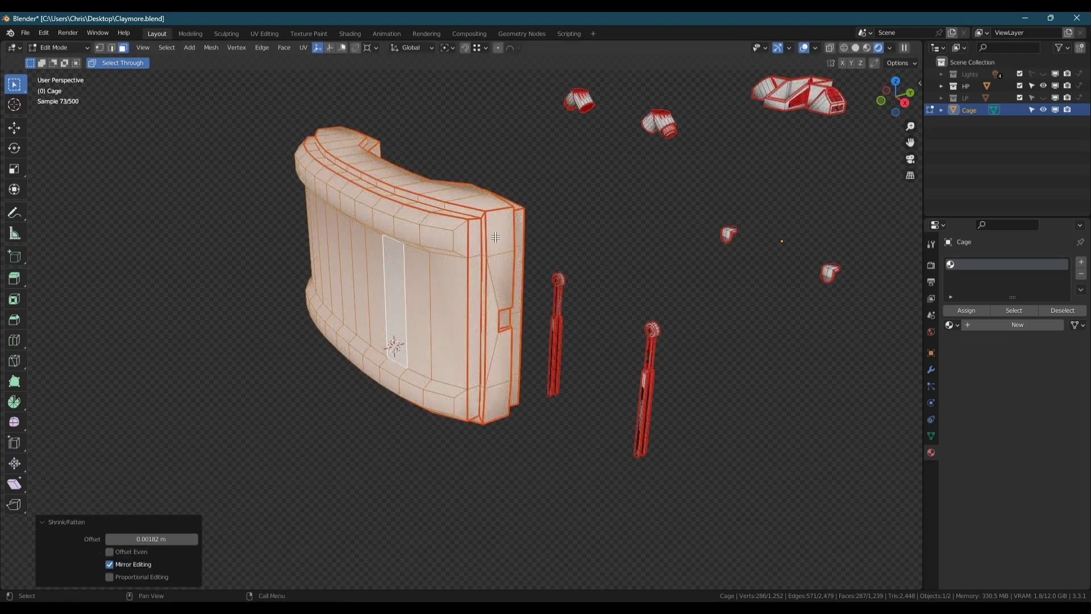
middle_click_drag(502, 241, 320, 332)
scroll(320, 331, "up", 10)
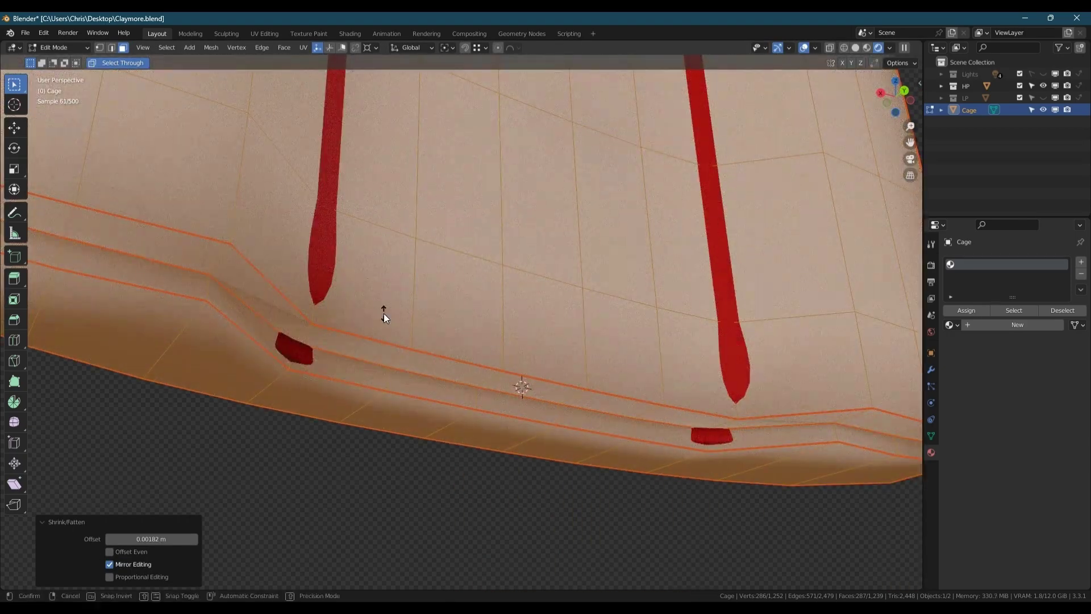
key("alt+s")
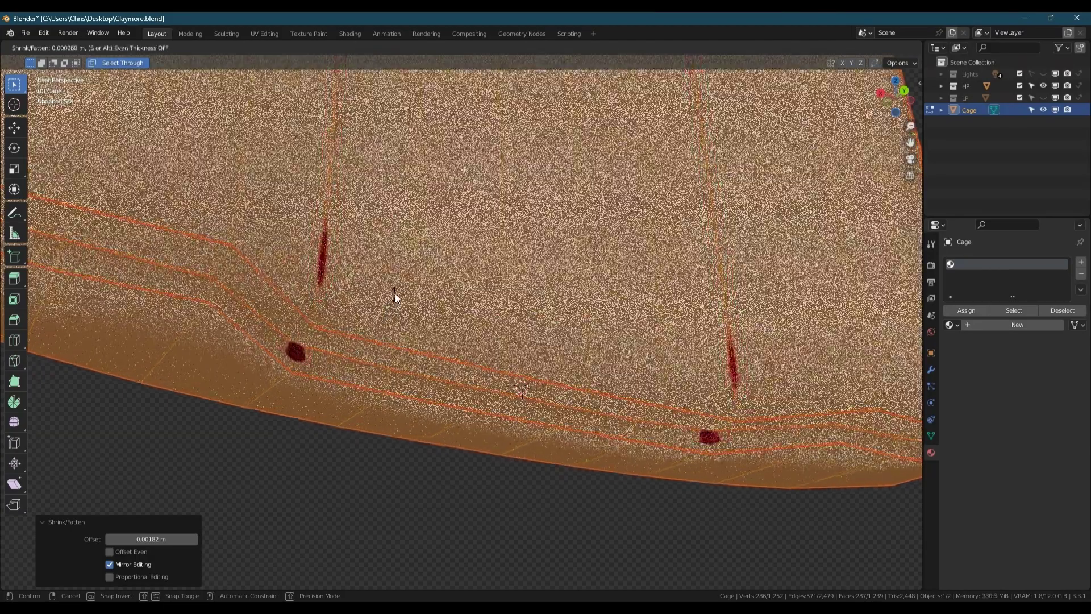
left_click(395, 296)
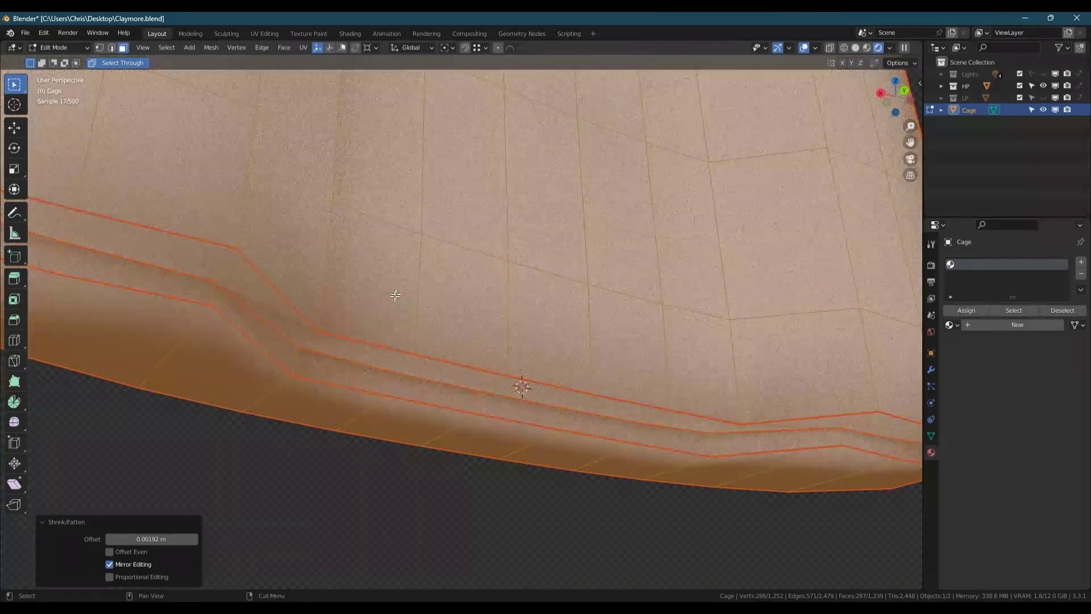
scroll(395, 296, "down", 8)
middle_click_drag(395, 296, 478, 201)
scroll(500, 292, "down", 4)
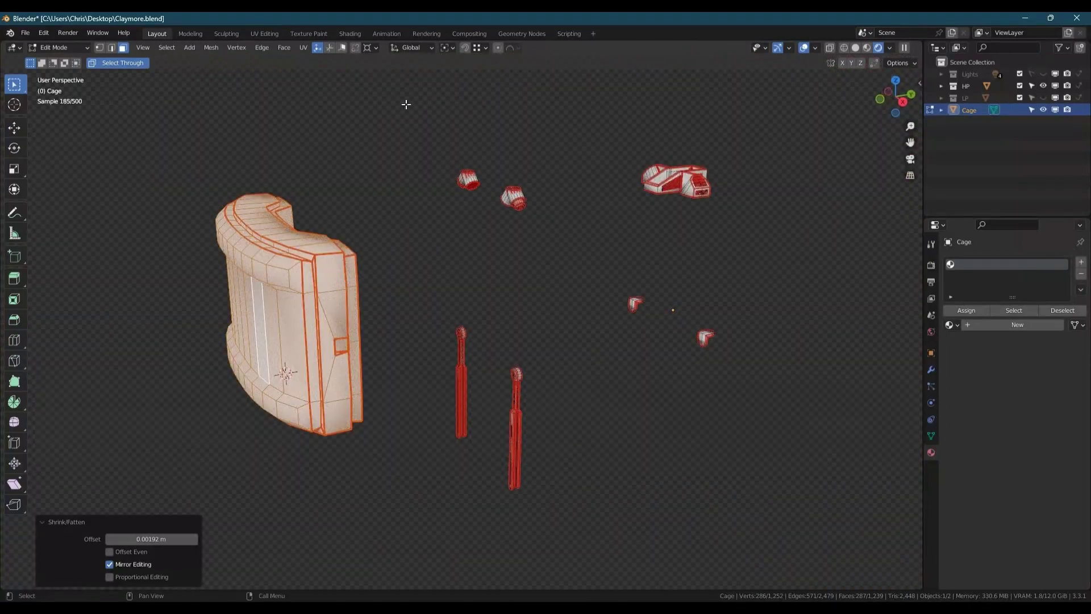
Step: Box-select the smaller cage parts and inflate them by 0.000482 m
left_click_drag(409, 98, 869, 554)
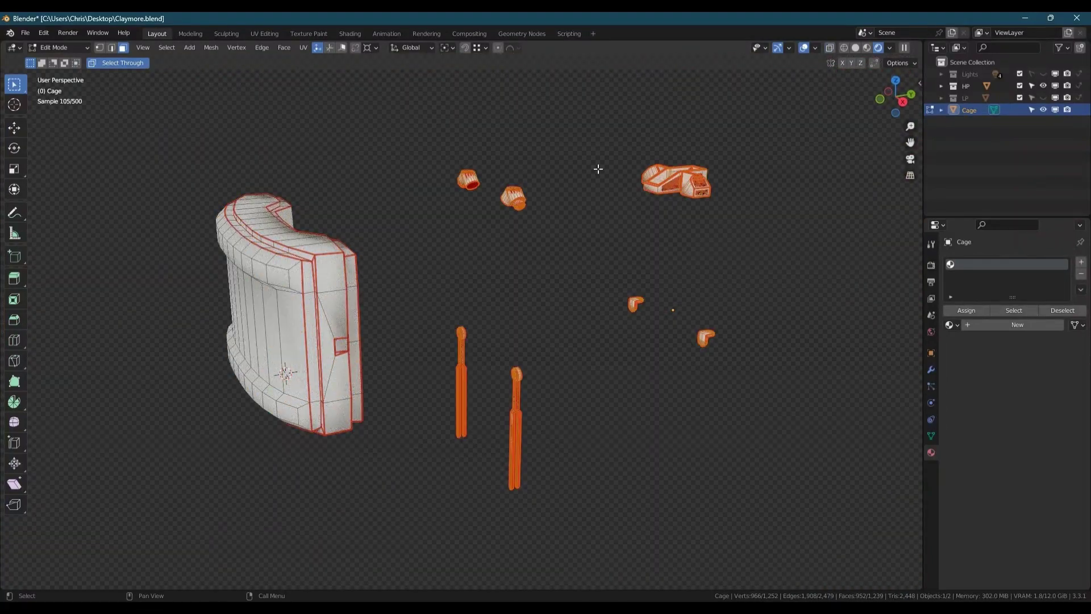
scroll(704, 180, "up", 10)
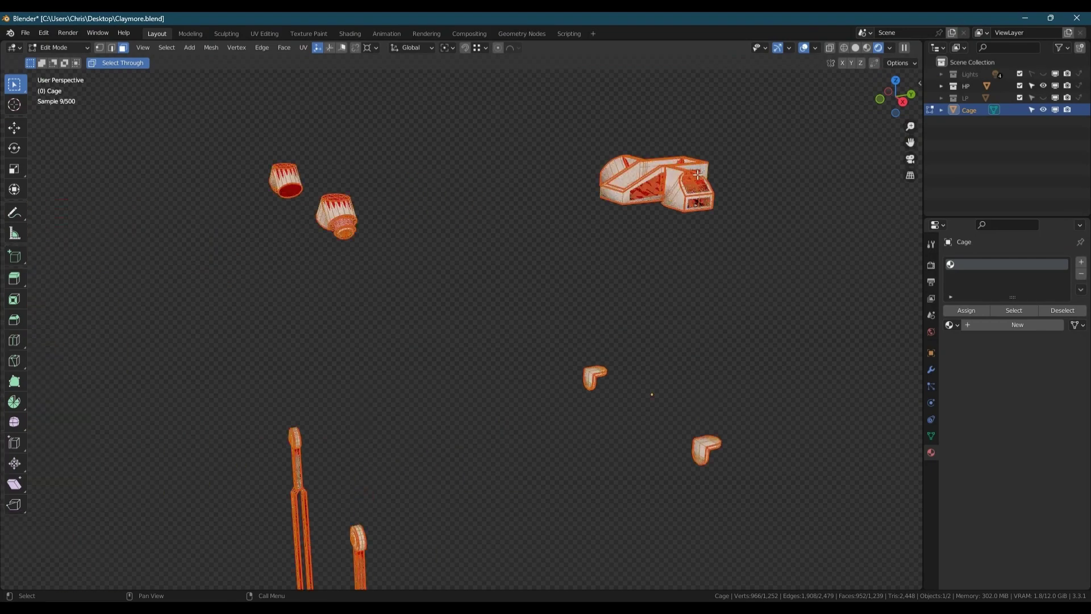
scroll(645, 169, "down", 3)
key("alt+s")
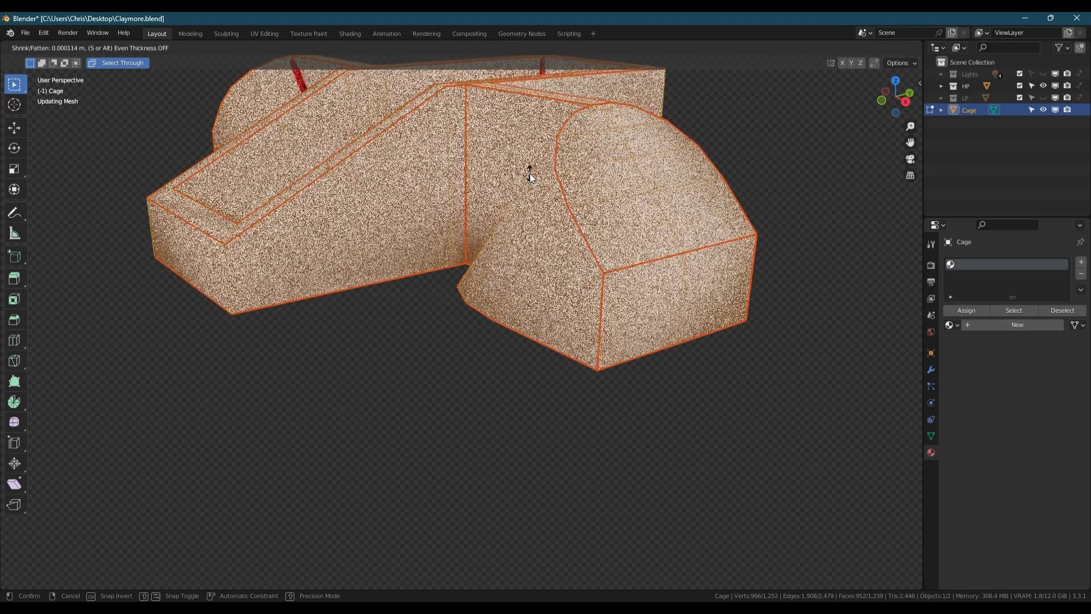
left_click(537, 158)
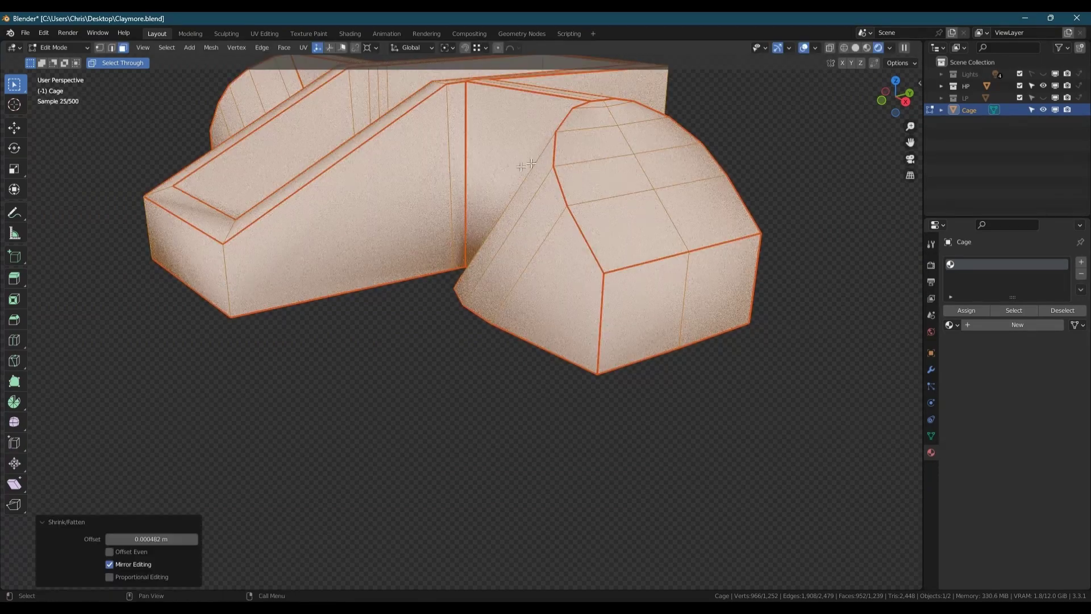
Step: Select a strip face on the frame-shaped part and get a straighter view of it
middle_click_drag(537, 158, 454, 205)
left_click(496, 239)
scroll(455, 204, "up", 5)
middle_click_drag(562, 349, 570, 355)
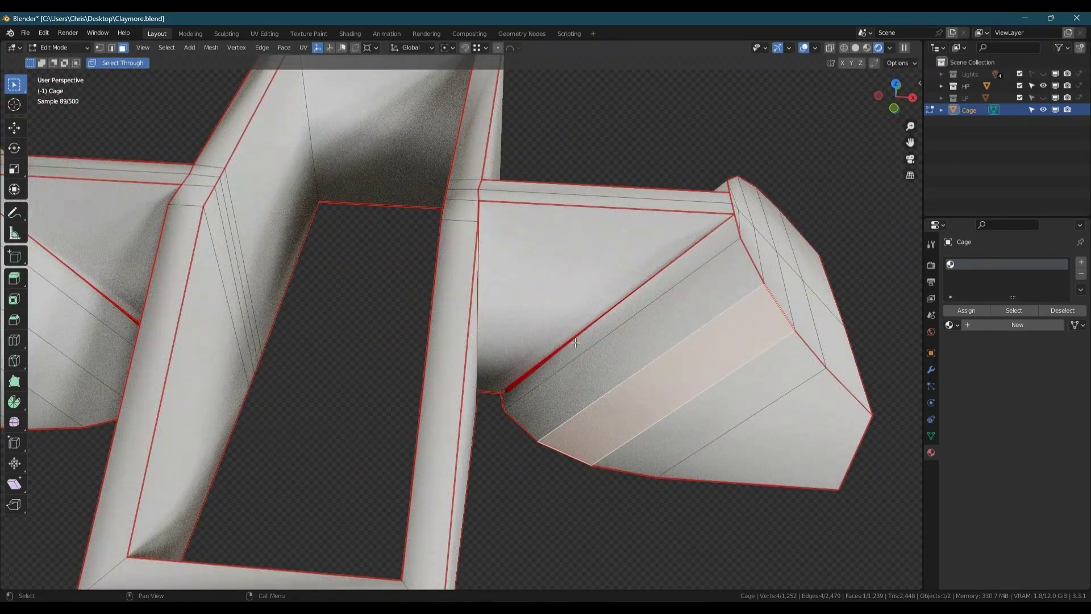
middle_click_drag(574, 338, 483, 284)
Step: Add the other strip faces on both end caps and scale them to 0.987 along X
left_click(548, 253, "shift")
left_click(97, 246, "shift")
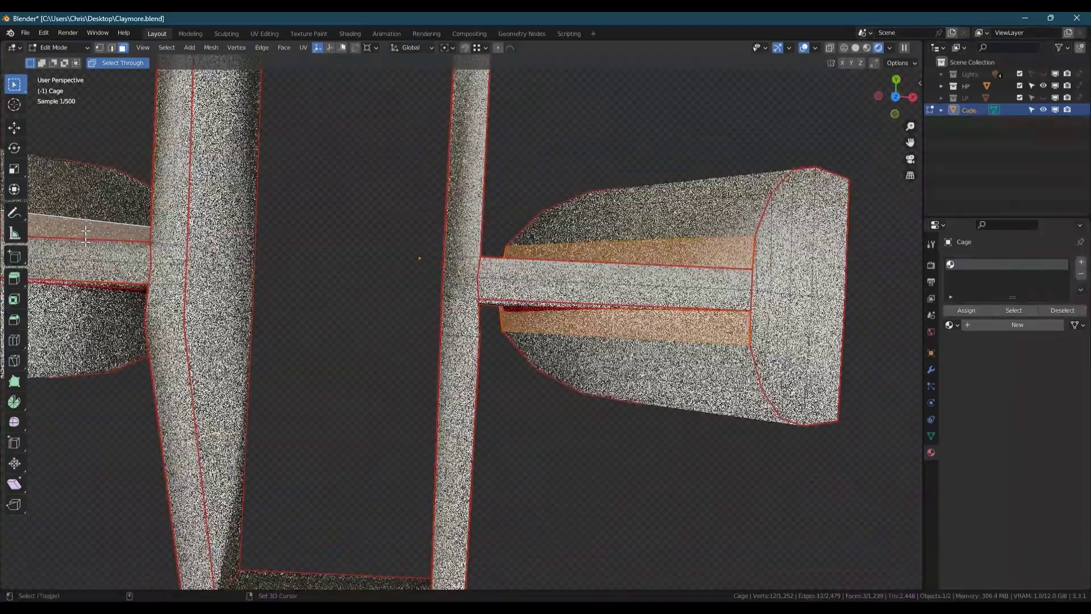
left_click(91, 292, "shift")
middle_click_drag(431, 315, 513, 260)
key("s")
key("x")
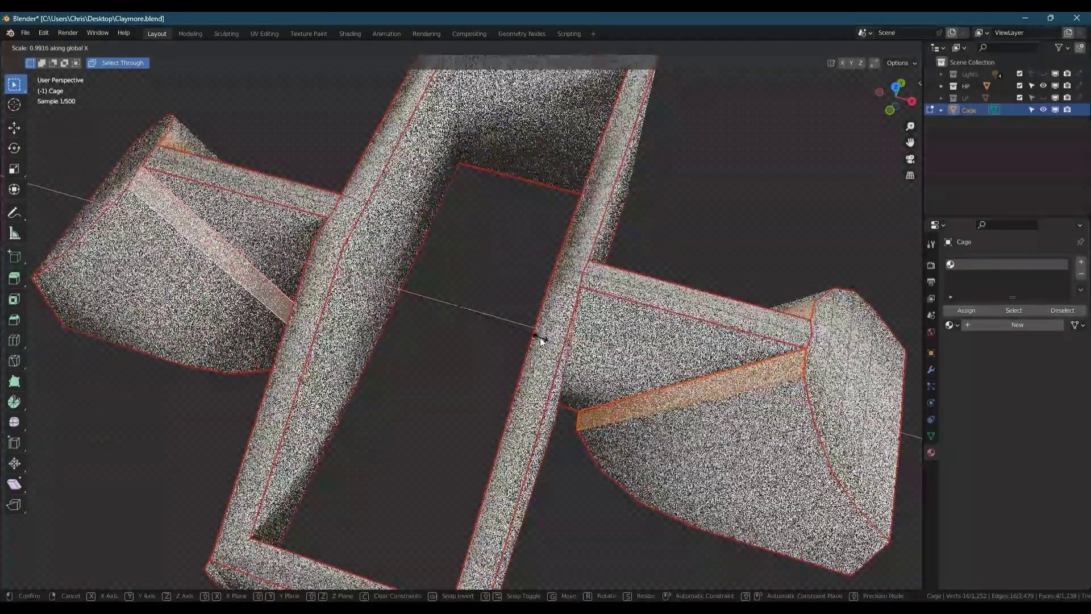
left_click(536, 336)
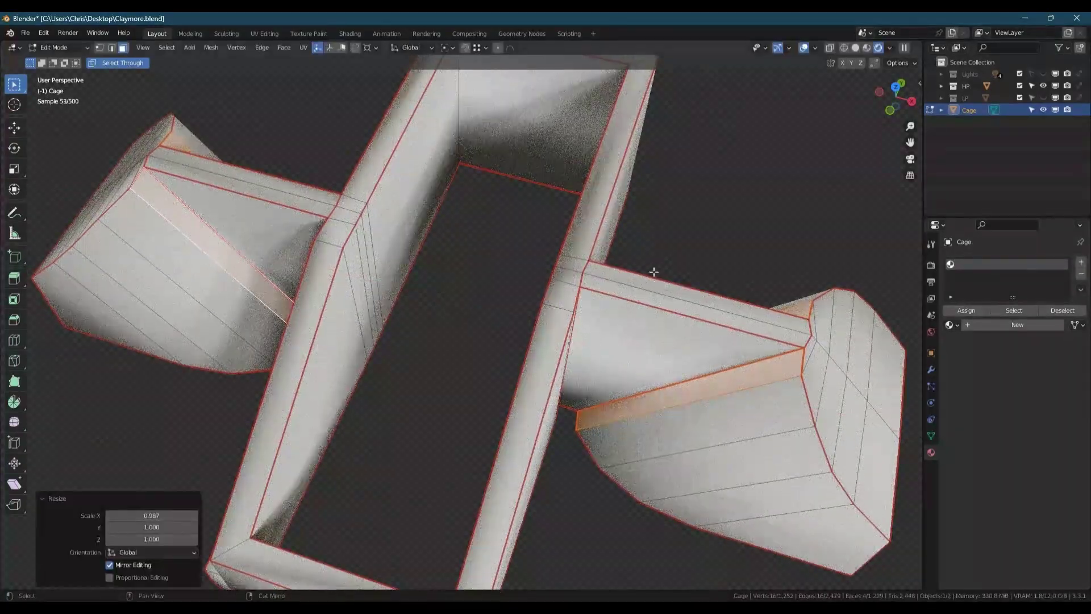
Step: Deselect the faces, recentre the whole cage in view, and return to Object Mode
left_click(680, 257)
scroll(680, 256, "down", 2)
middle_click_drag(680, 256, 800, 375)
scroll(799, 375, "up", 4)
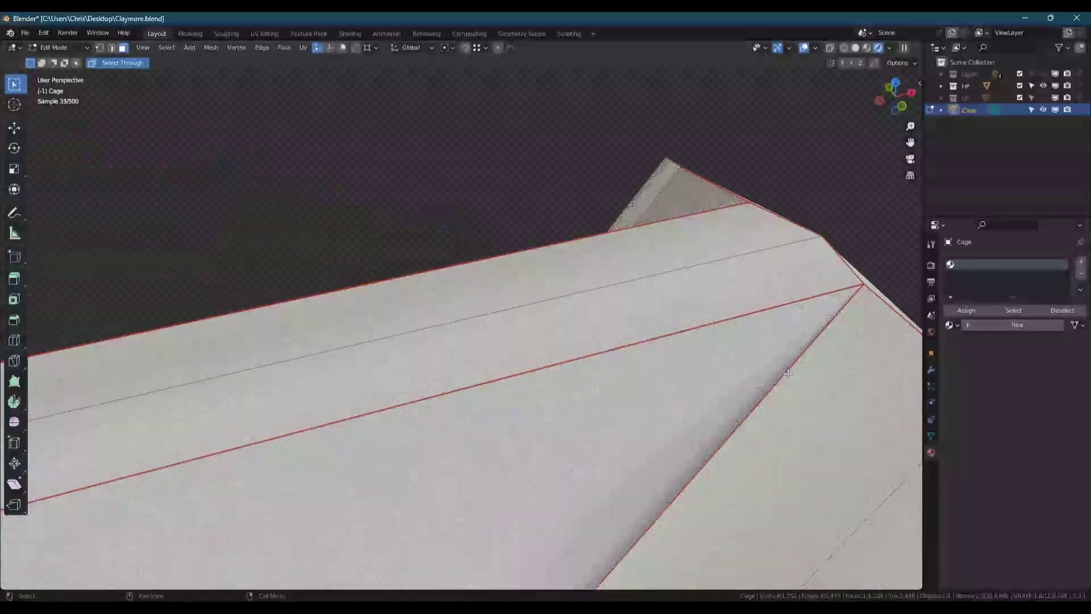
scroll(787, 373, "down", 8)
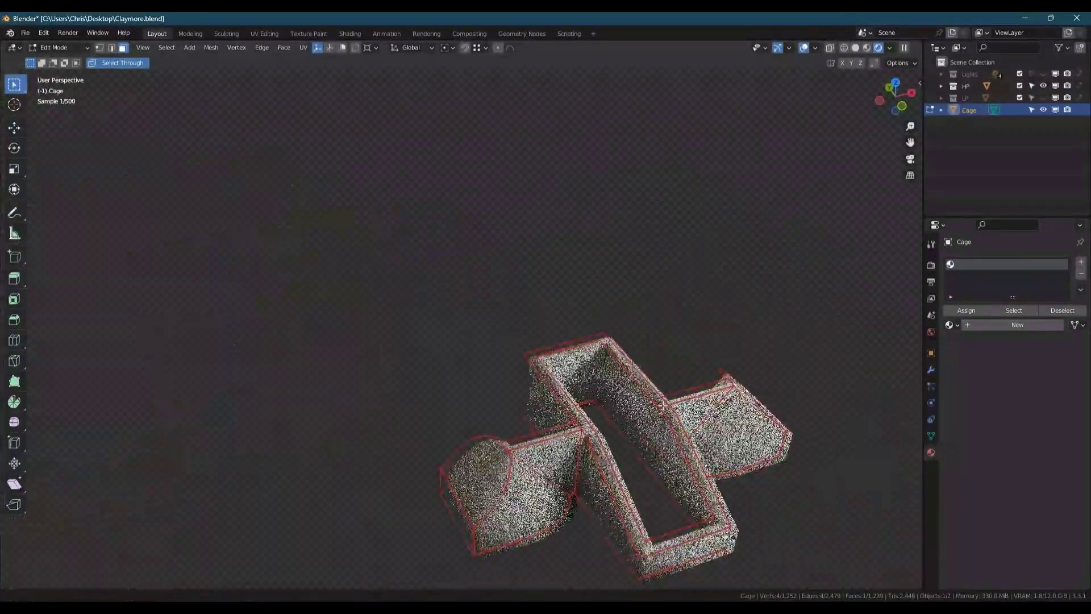
middle_click_drag(787, 374, 583, 295, "shift")
scroll(584, 295, "up", 1)
middle_click_drag(641, 335, 635, 287)
key("Tab")
scroll(527, 317, "down", 2)
scroll(283, 450, "up", 7)
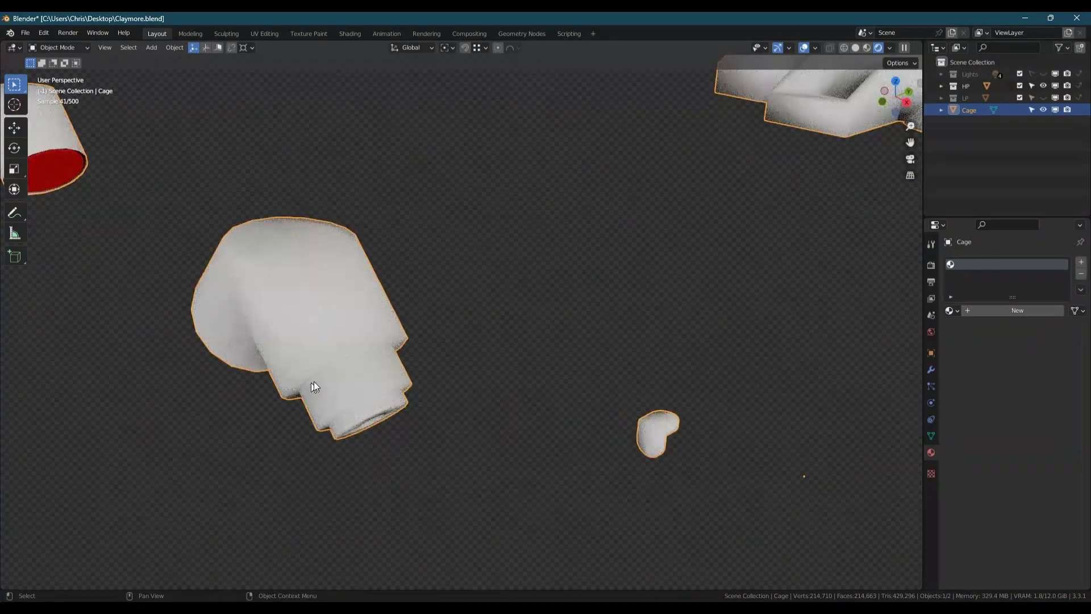
scroll(320, 378, "down", 2)
key("Tab")
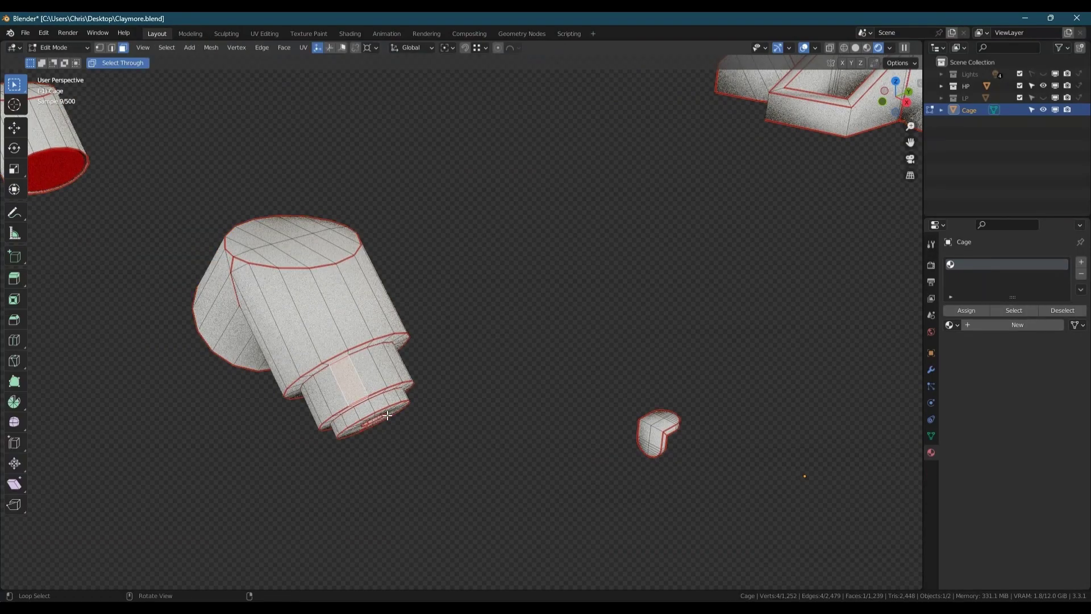
middle_click_drag(347, 375, 256, 375)
scroll(375, 438, "up", 5)
middle_click_drag(318, 437, 368, 437)
scroll(367, 436, "down", 10)
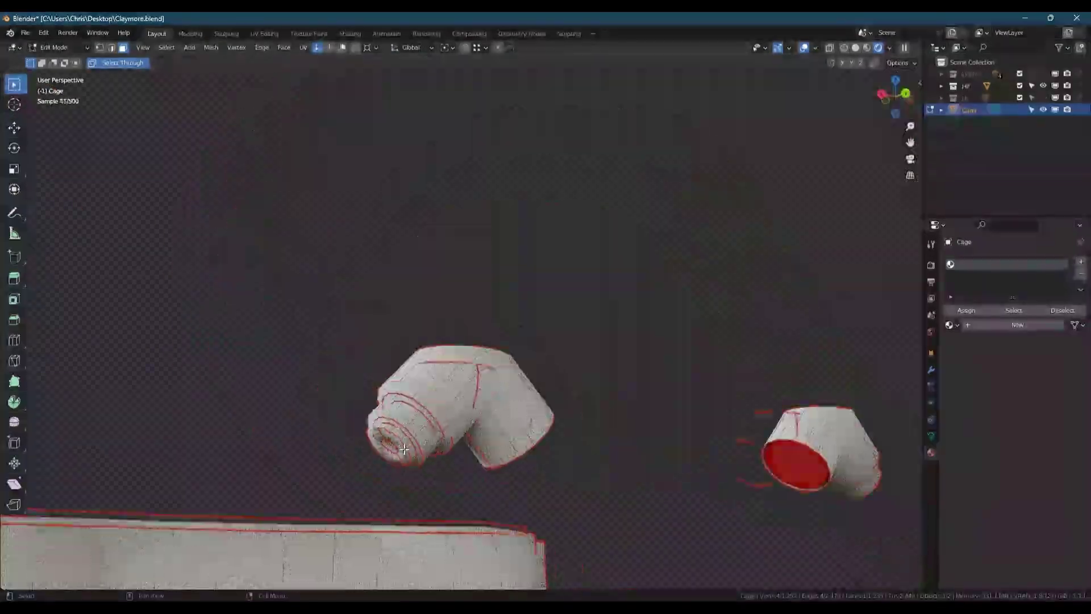
scroll(378, 381, "down", 2)
middle_click_drag(378, 382, 409, 329)
scroll(353, 295, "up", 6)
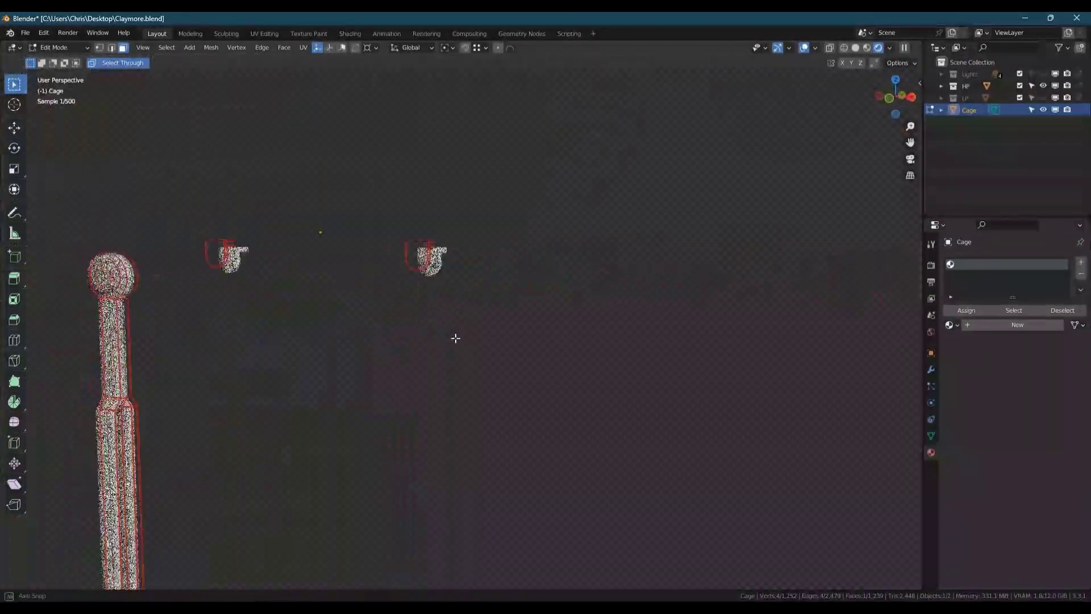
key("Tab")
scroll(336, 321, "down", 2)
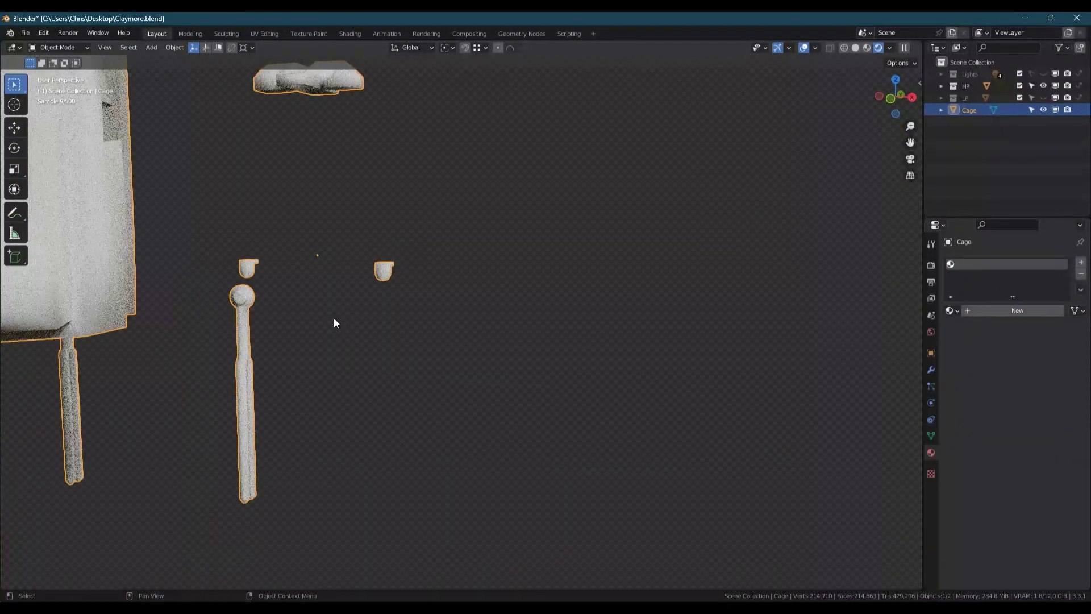
scroll(333, 318, "down", 3)
Step: Switch to solid shading, make the LP collection visible again, and expand the LP and HP collections
left_click(856, 48)
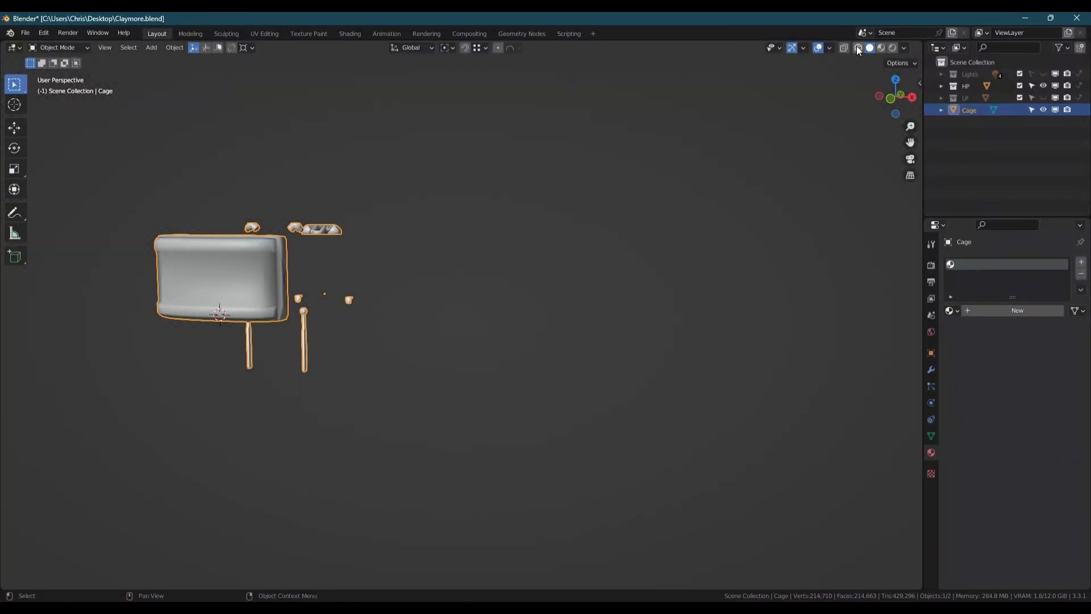
mouse_move(368, 203)
middle_mouse_down()
mouse_move(533, 247)
mouse_move(459, 287)
middle_mouse_up()
scroll(453, 316, "up", 2)
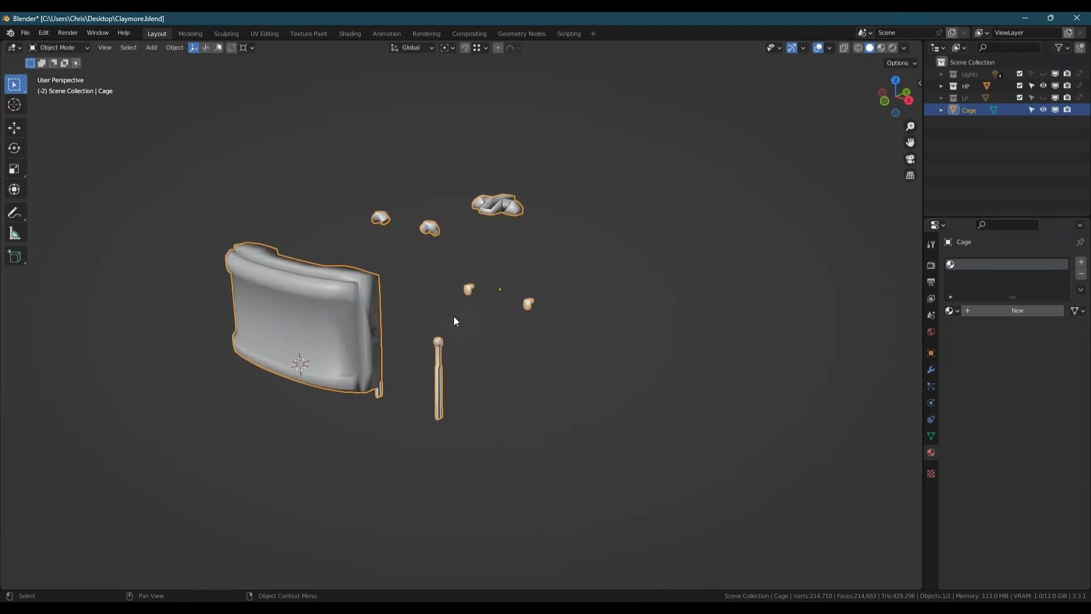
left_click(1043, 98)
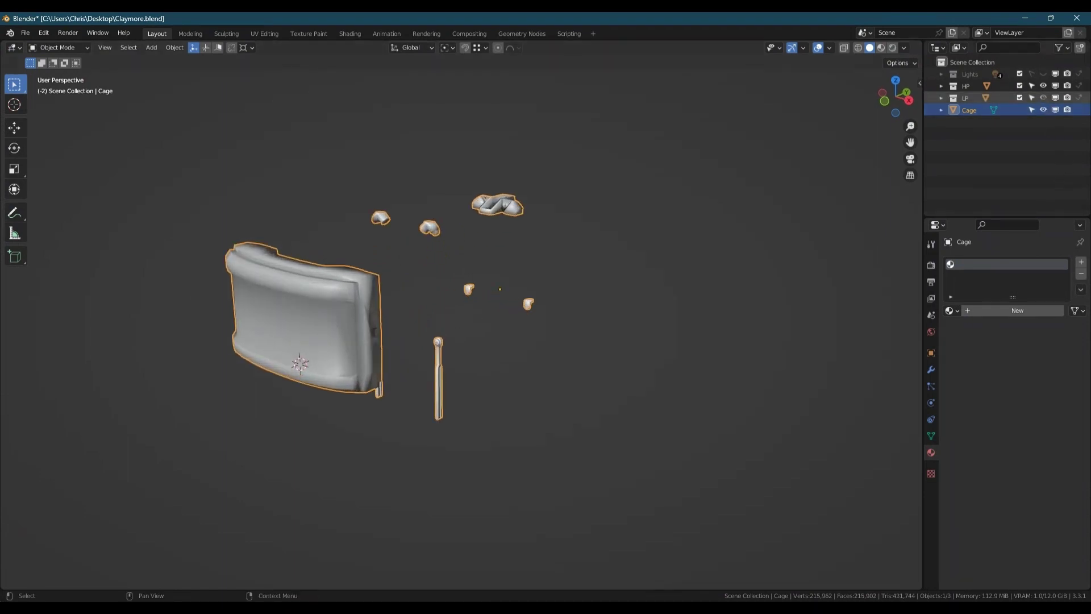
left_click(932, 282)
left_click(940, 98)
left_click(941, 89)
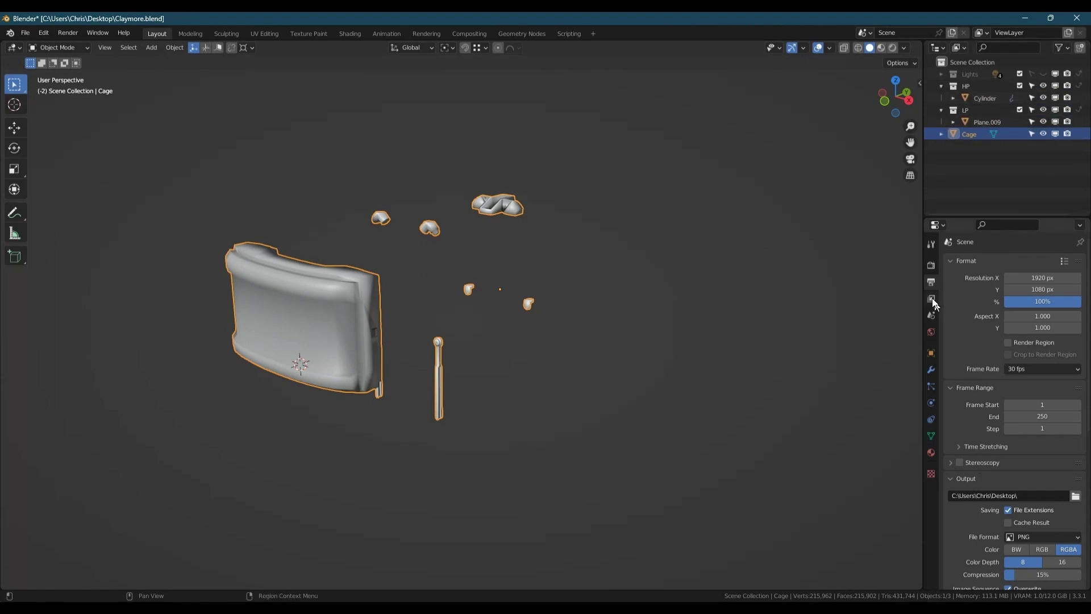
Step: In Render properties, expand Bake and set the Bake Type to Normal
scroll(1004, 336, "down", 10)
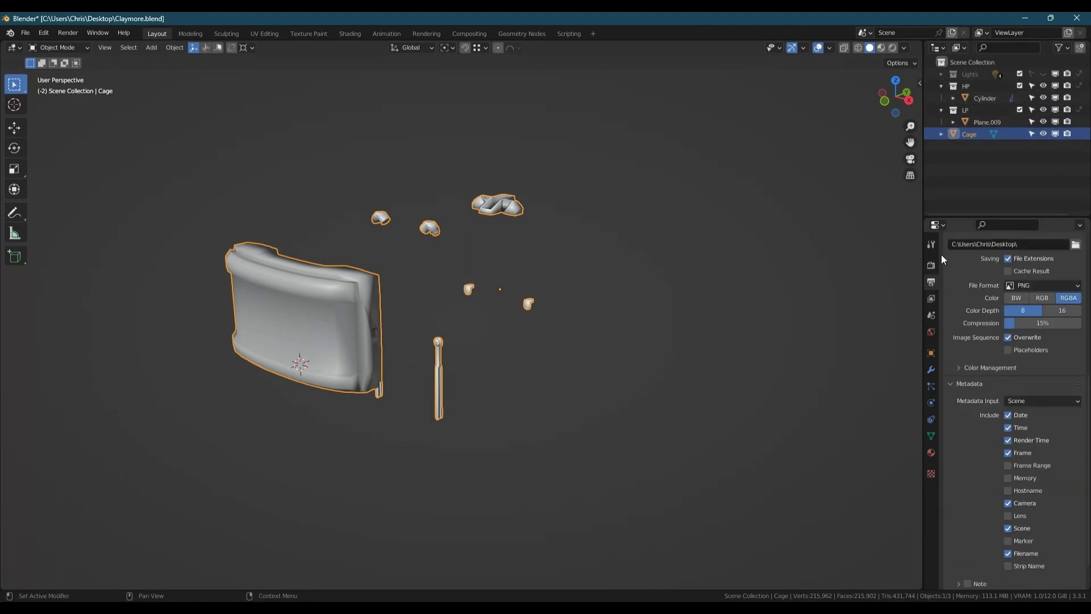
left_click(930, 265)
scroll(1038, 373, "down", 15)
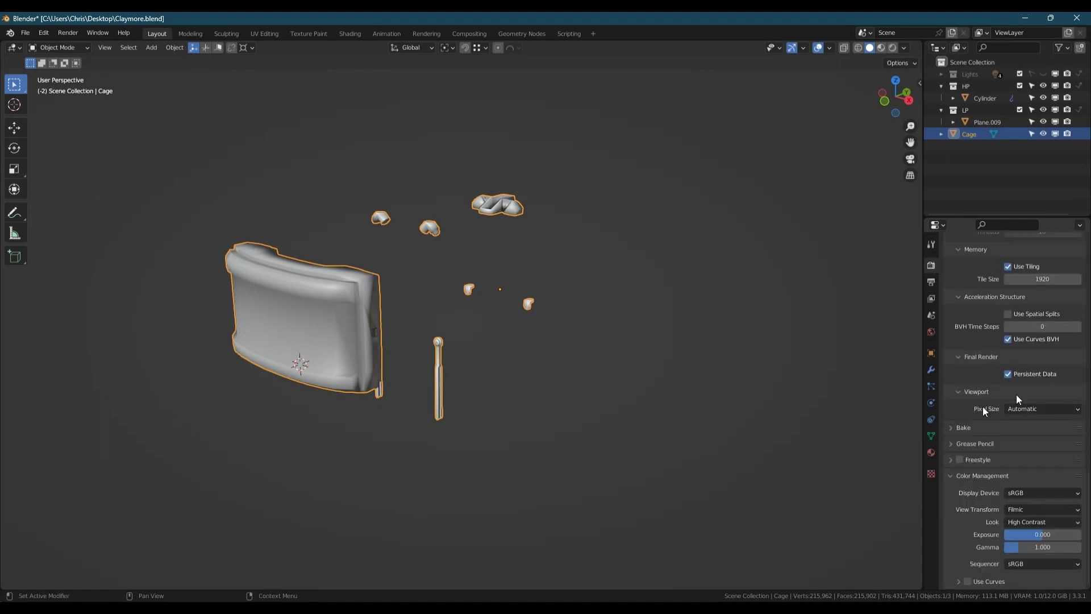
left_click(955, 427)
scroll(1012, 391, "down", 4)
left_click(1031, 382)
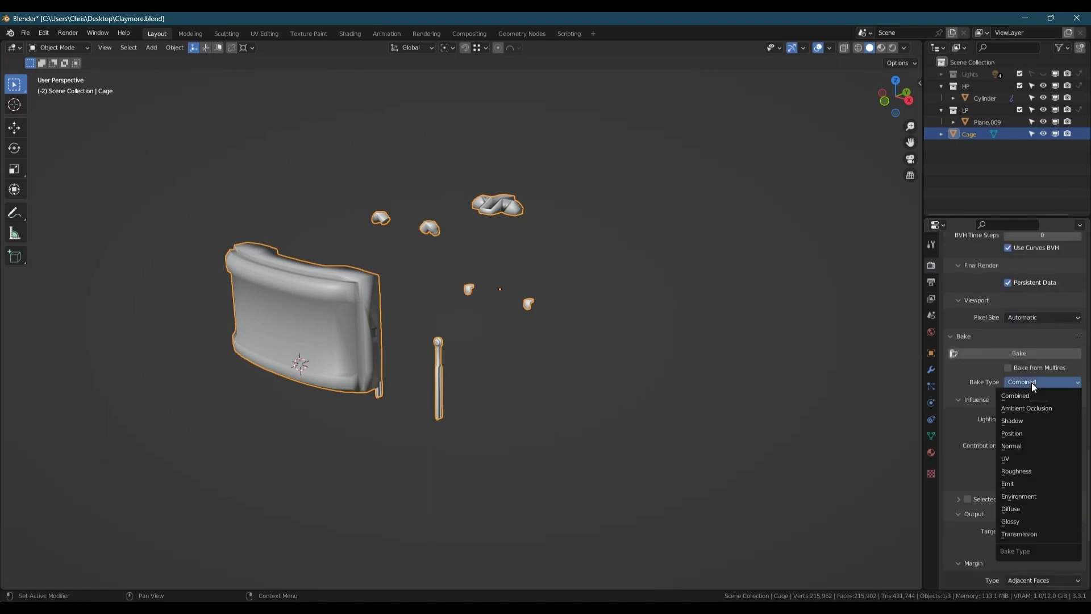
left_click(1019, 443)
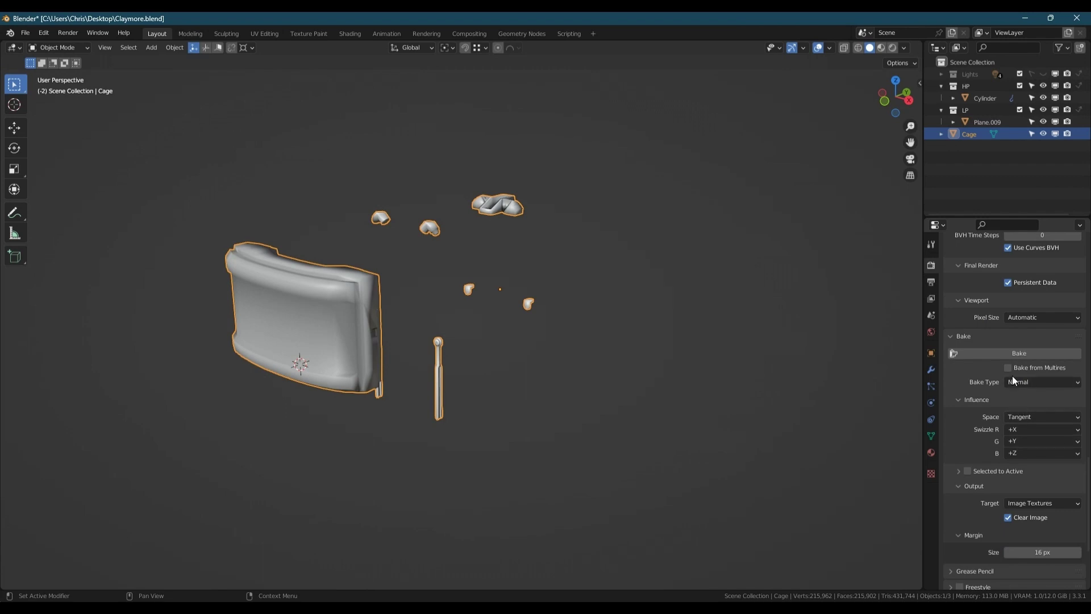
Step: Enable Selected to Active with Cage as the cage object, then split the 3D view into three
left_click(969, 470)
left_click(957, 471)
left_click(1006, 488)
left_click(1014, 500)
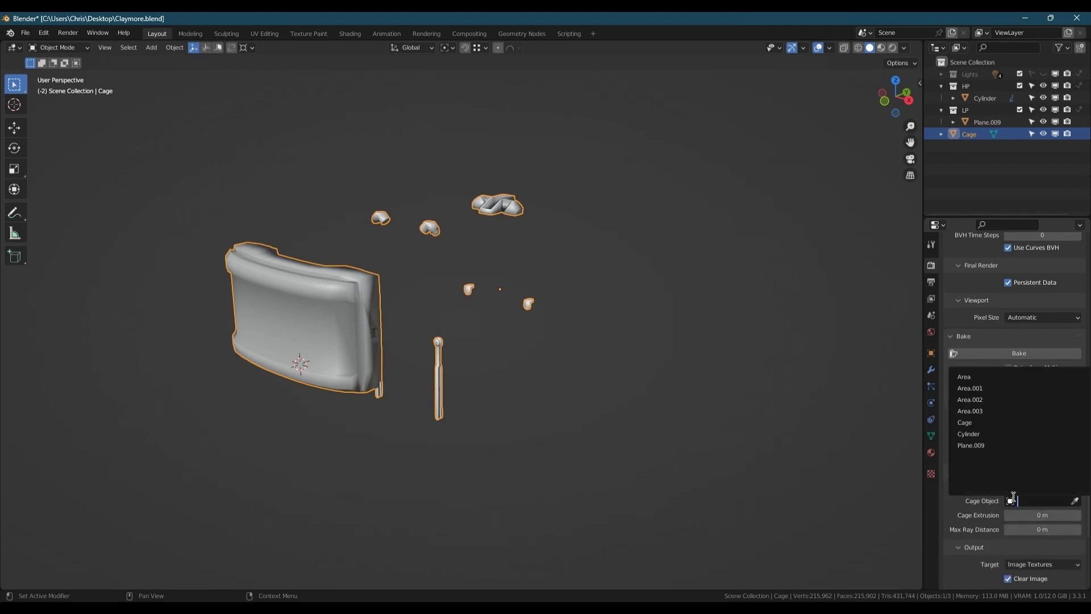
left_click(973, 422)
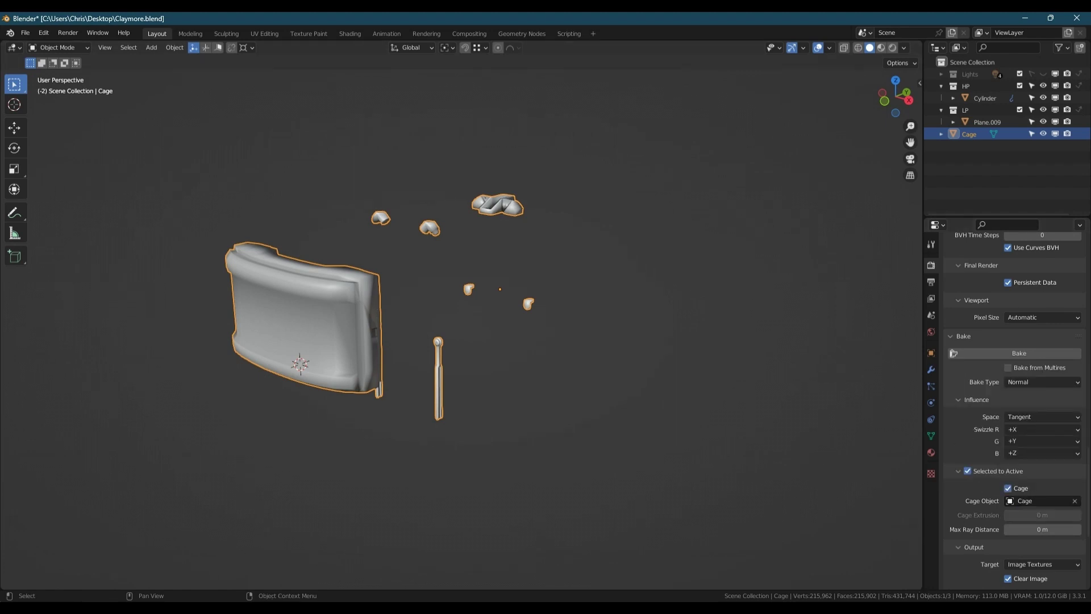
left_click_drag(920, 587, 434, 543)
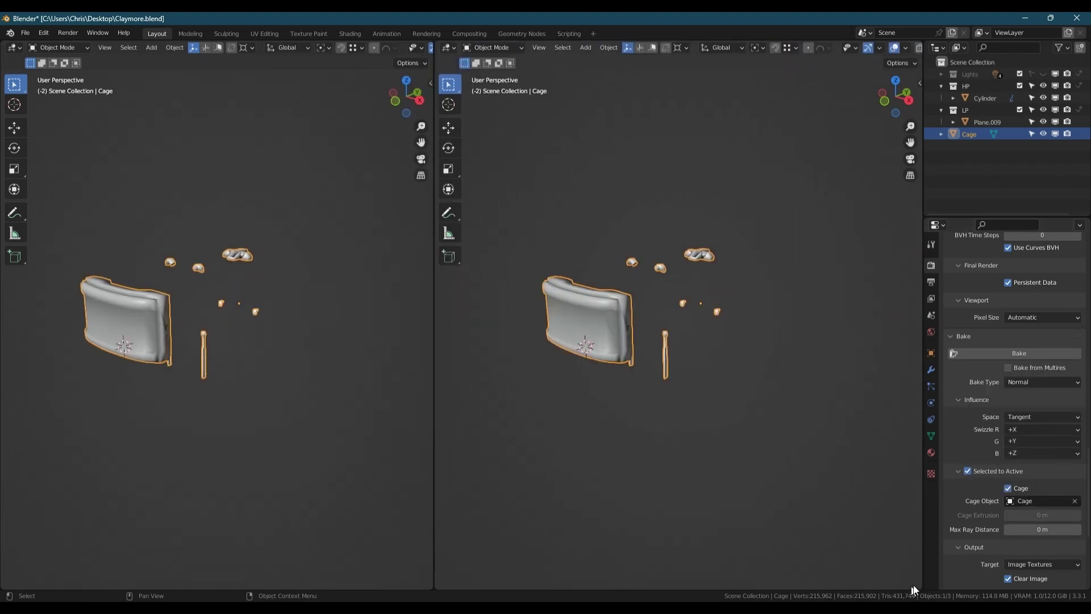
left_click_drag(920, 586, 684, 287)
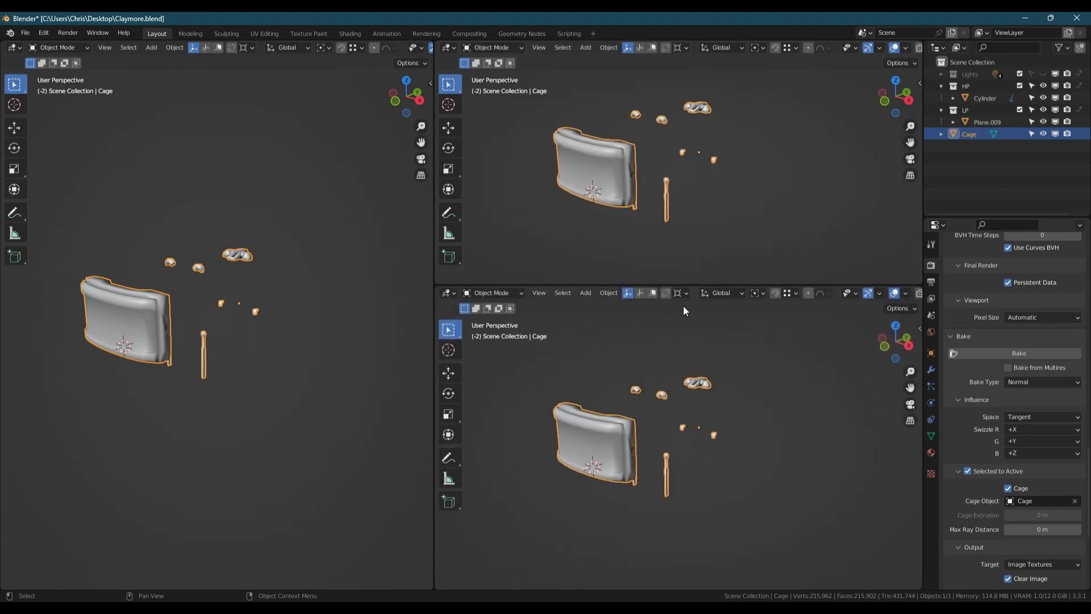
Step: Turn the lower view into a Shader Editor and the upper view into an Image Editor
left_click(456, 294)
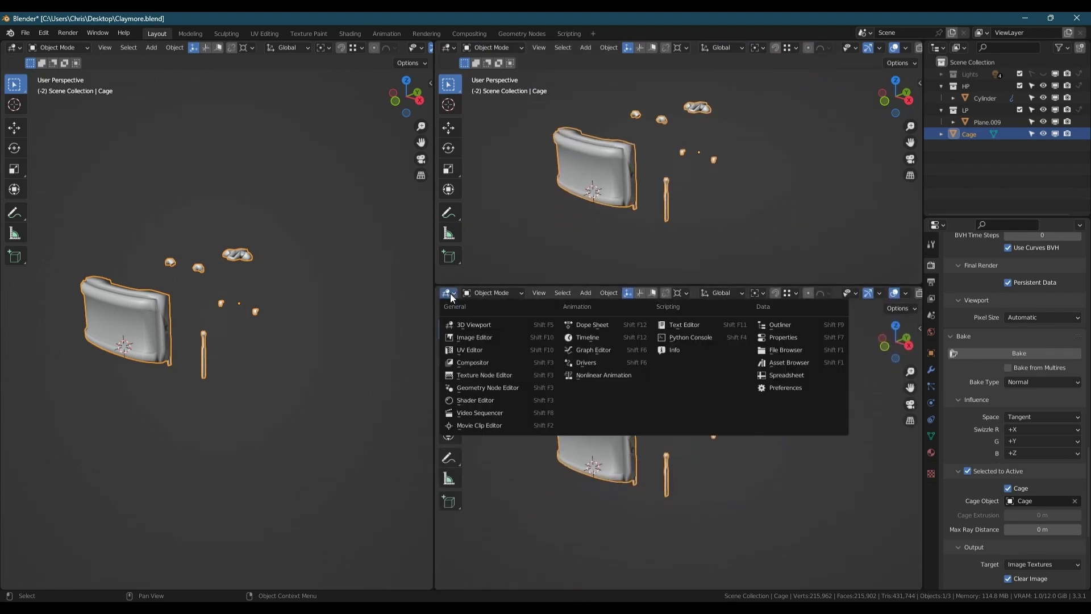
left_click(477, 398)
key("n")
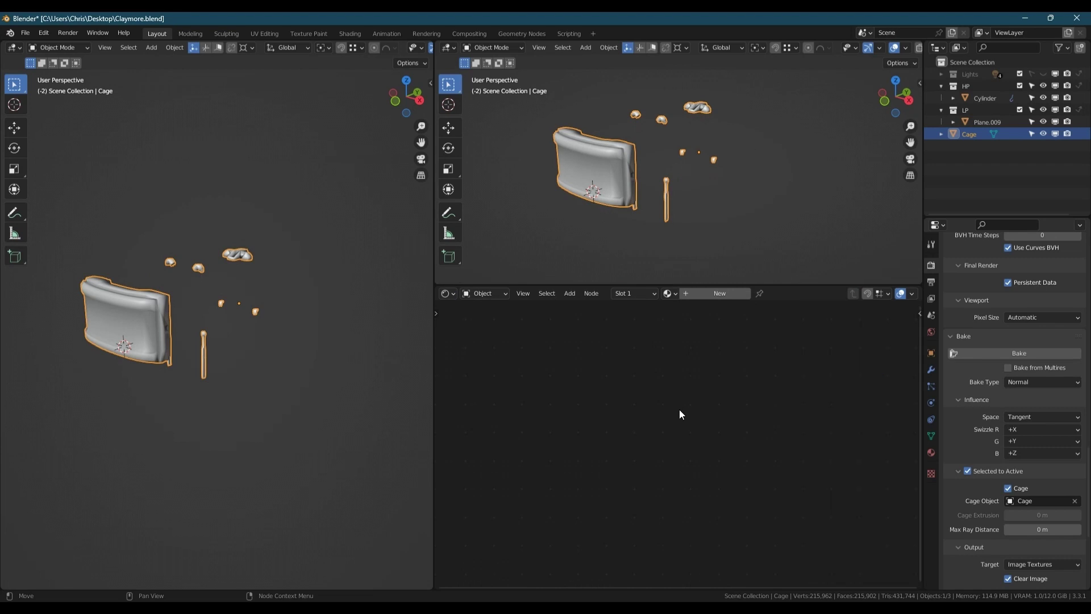
left_click(449, 47)
left_click(469, 93)
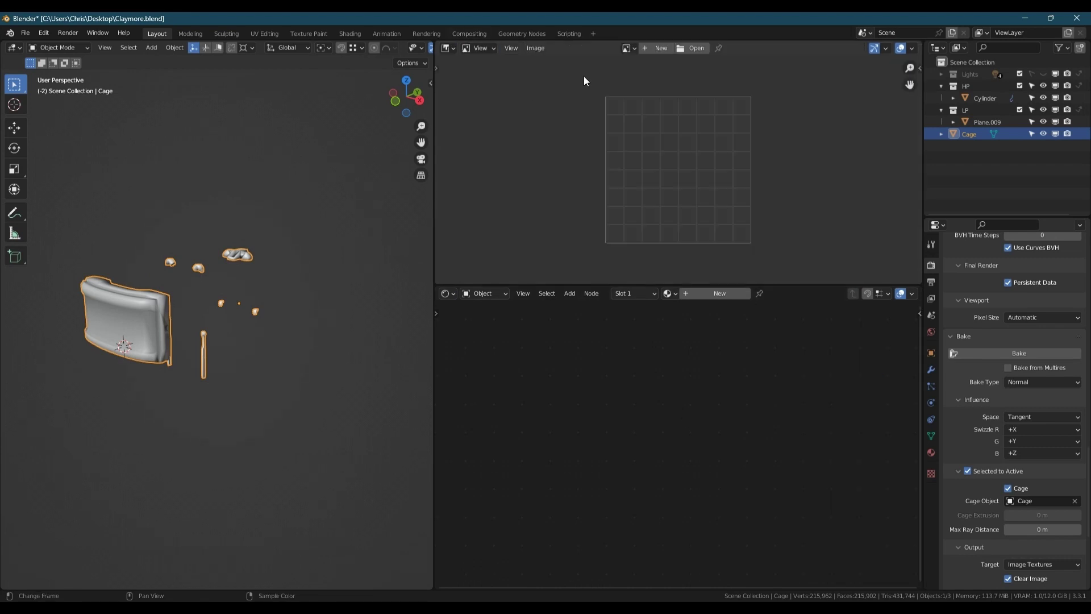
Step: Create a new 4096 × 4096 image named LP_Cage
left_click(659, 47)
left_click(659, 67)
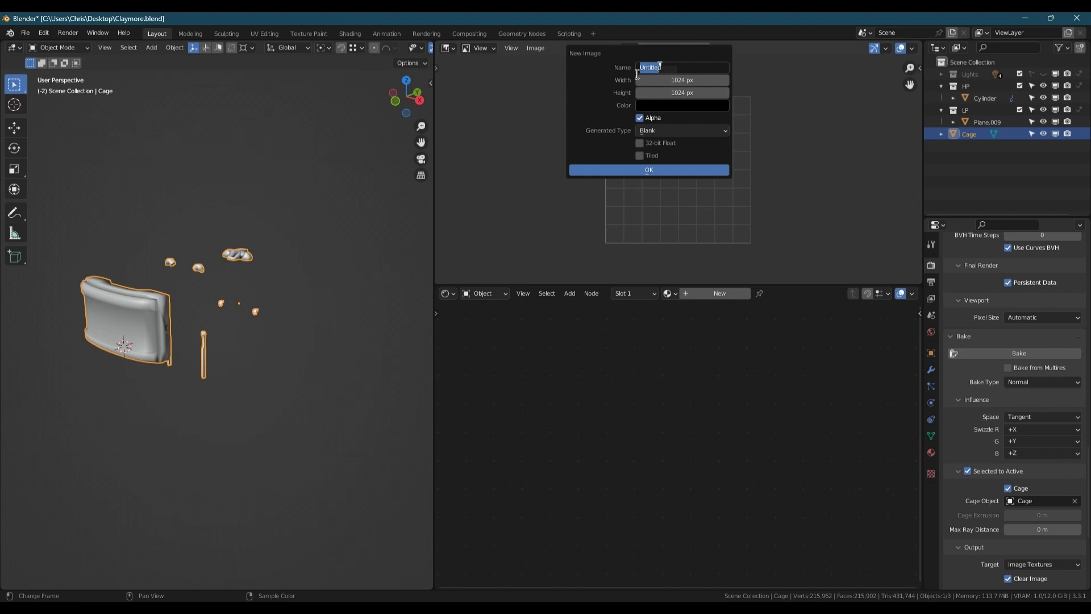
type("LP_CAge")
key("BackSpace")
key("BackSpace")
type("age")
left_click(693, 80)
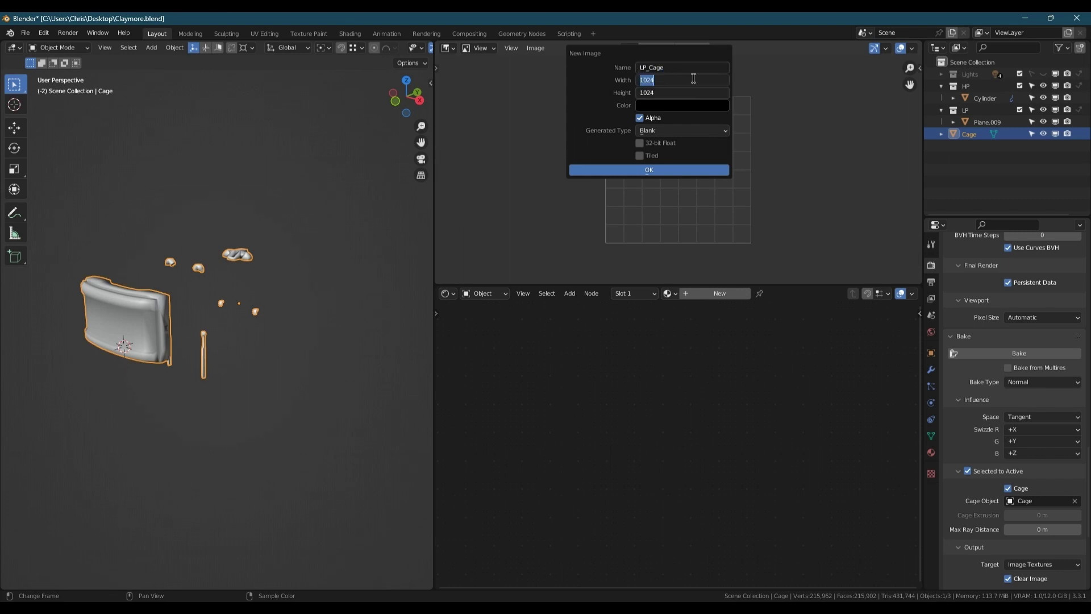
type("4096")
key("Tab")
type("4096")
key("Return")
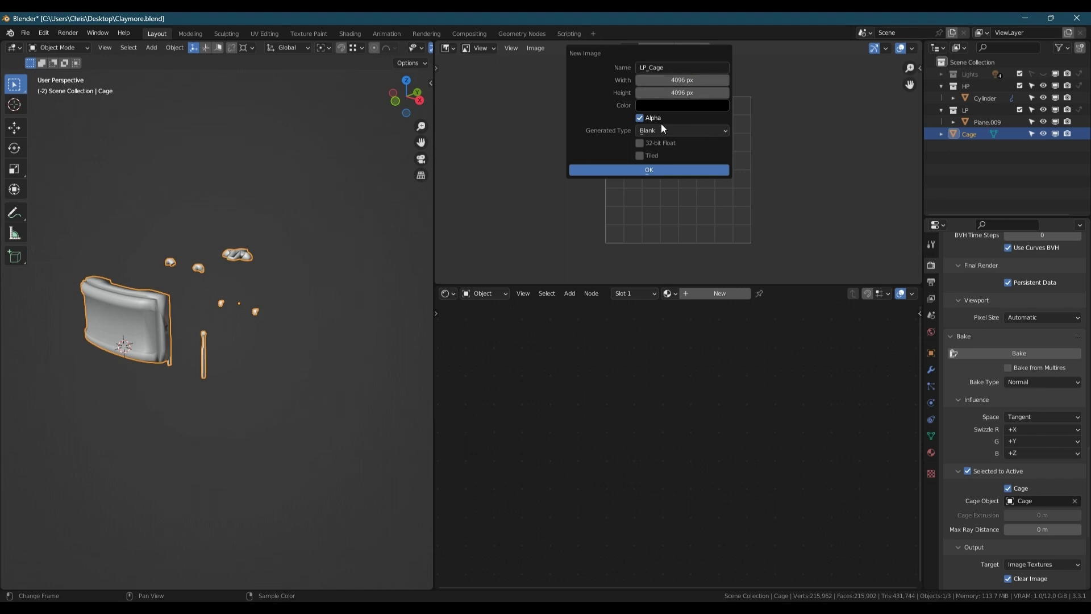
left_click(651, 170)
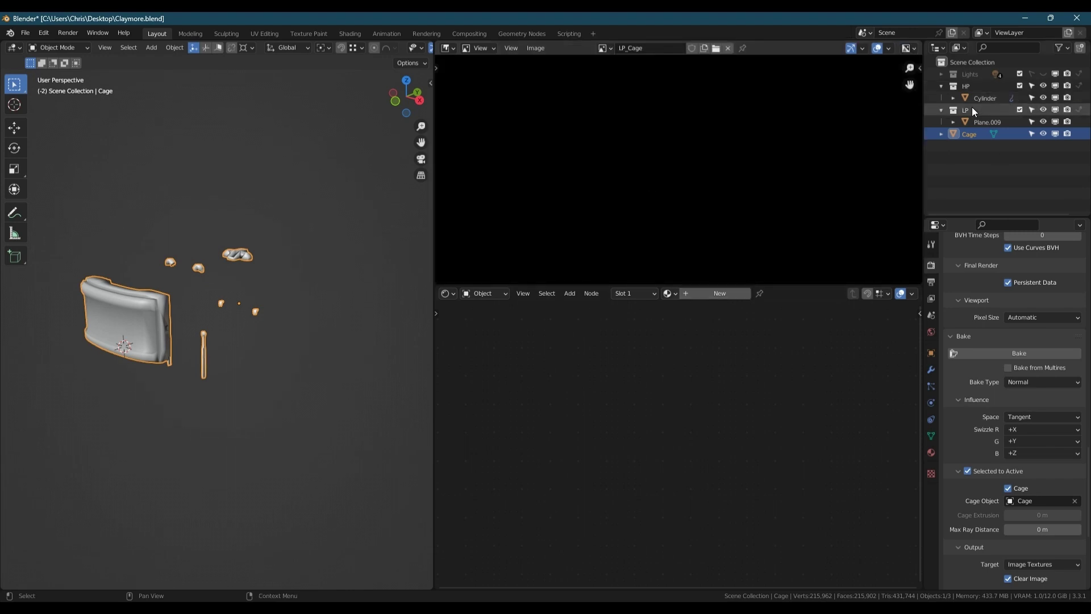
Step: Add an Image Texture node to Plane.009's material using LP_Cage with Non-Color colour space
left_click(989, 122)
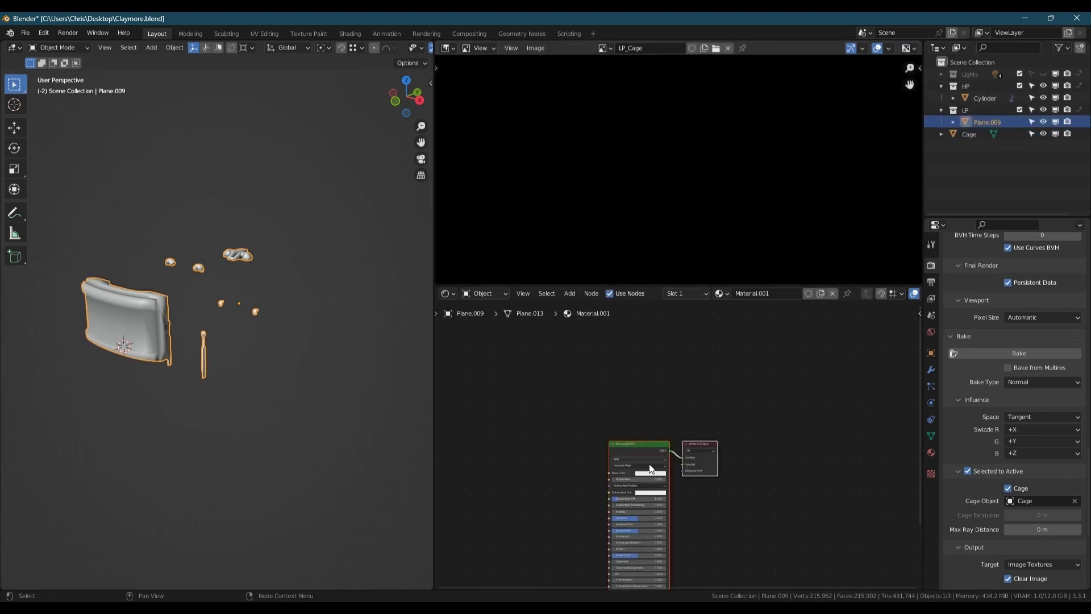
key("Home")
key("shift+a")
type("image")
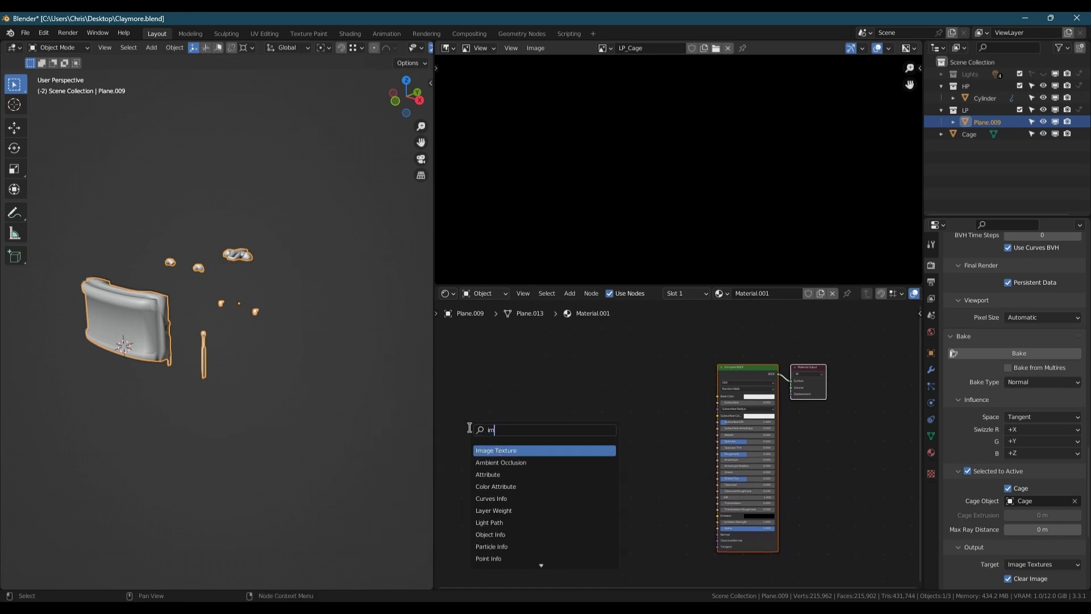
key("Return")
left_click(512, 473)
scroll(504, 411, "up", 2)
left_click(481, 417)
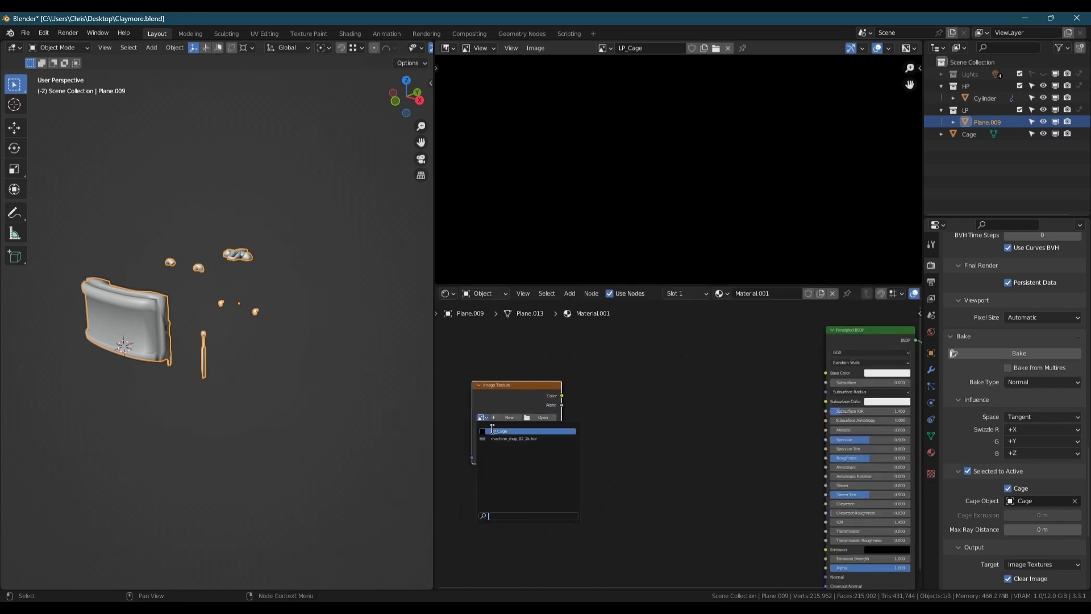
left_click(493, 430)
left_click(528, 467)
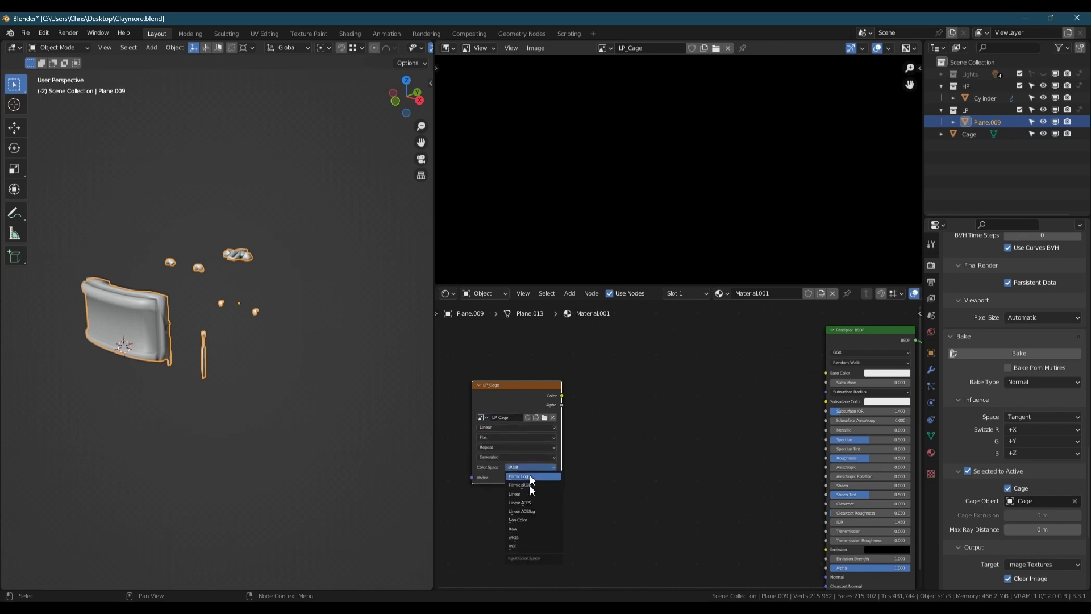
left_click(525, 519)
Step: Add a Normal Map node to the material
key("shift+a")
left_click(639, 436)
type("no")
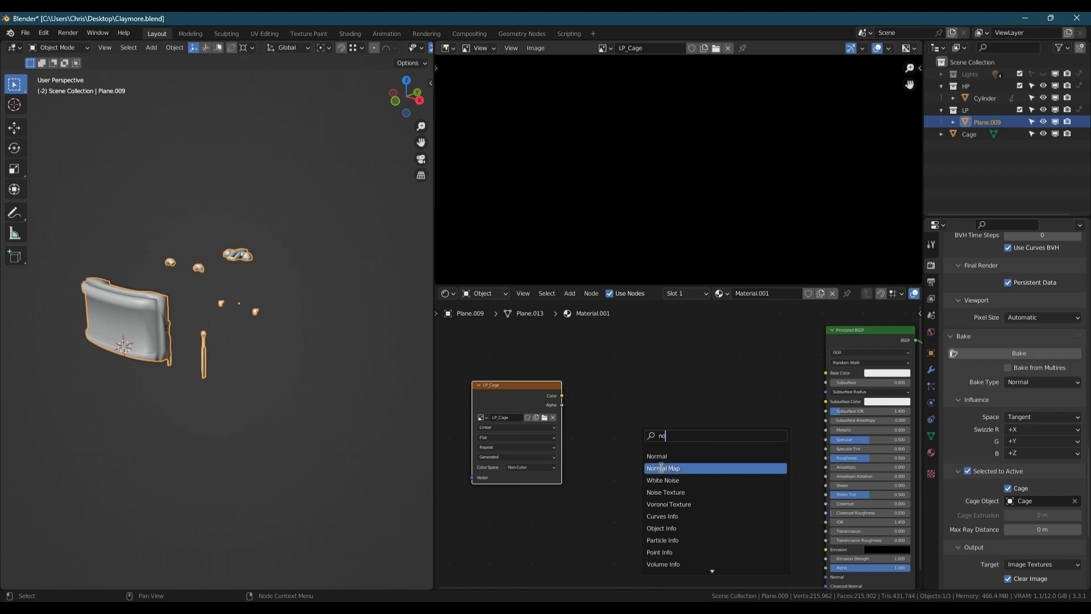
left_click(661, 467)
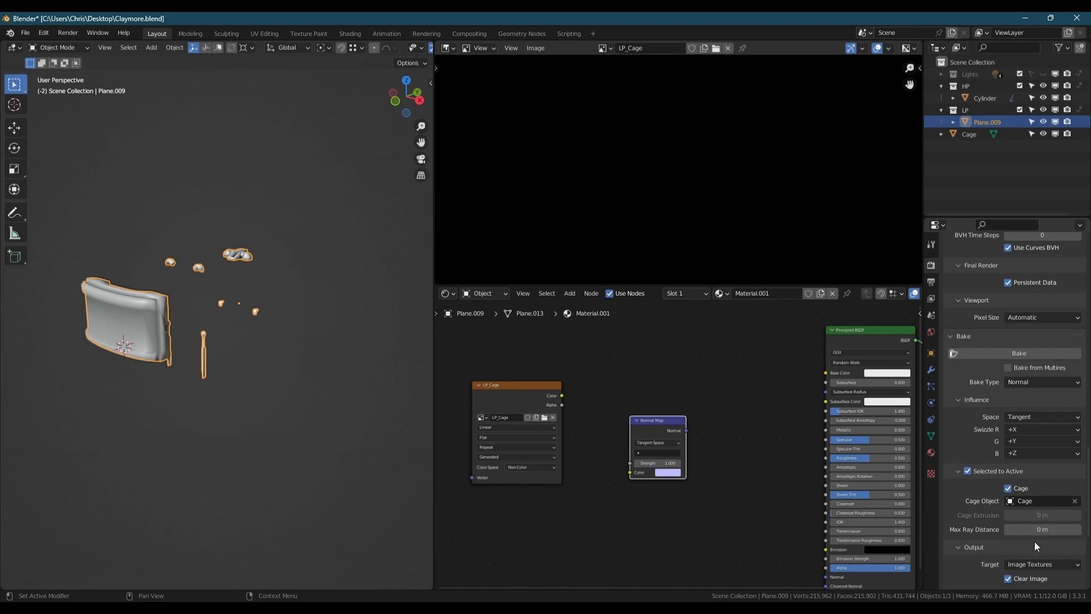
Step: Select Cylinder, then Plane.009 as active, and bake the normal map into the LP_Cage image
left_click(982, 98)
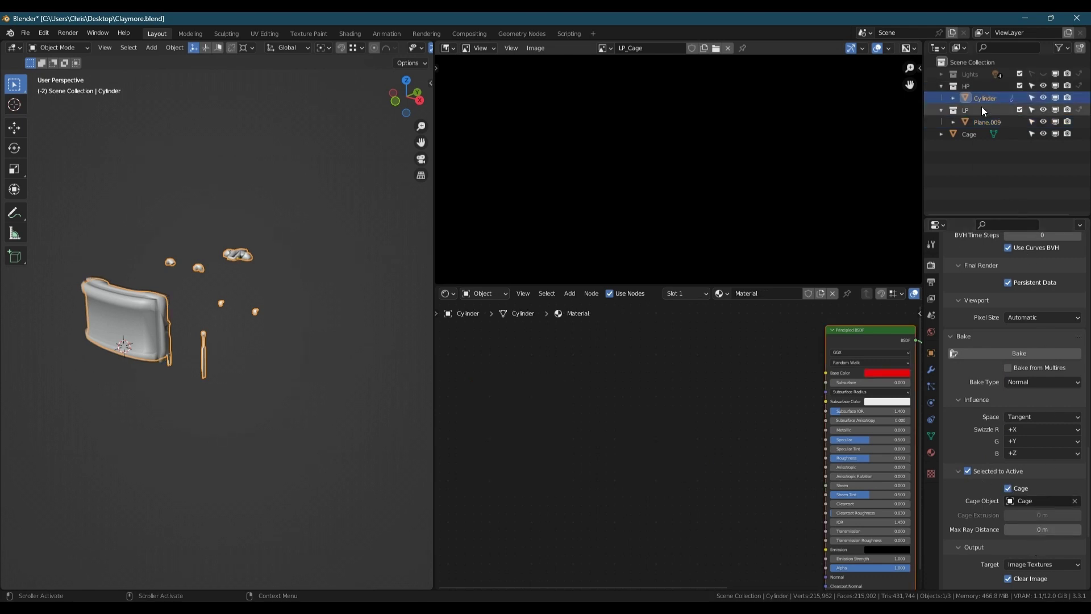
left_click(984, 123)
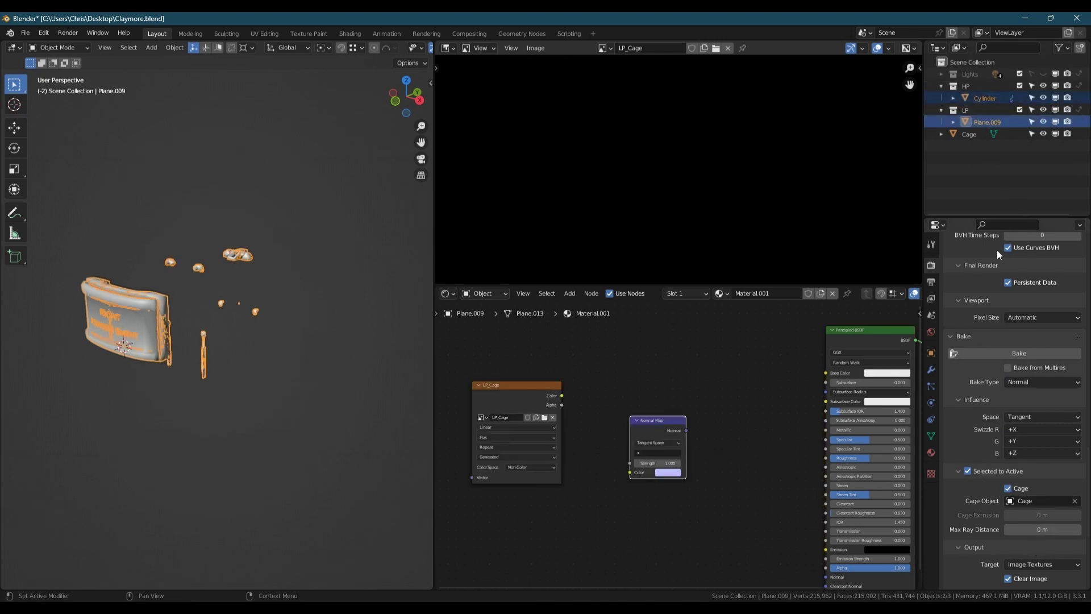
left_click(1030, 354)
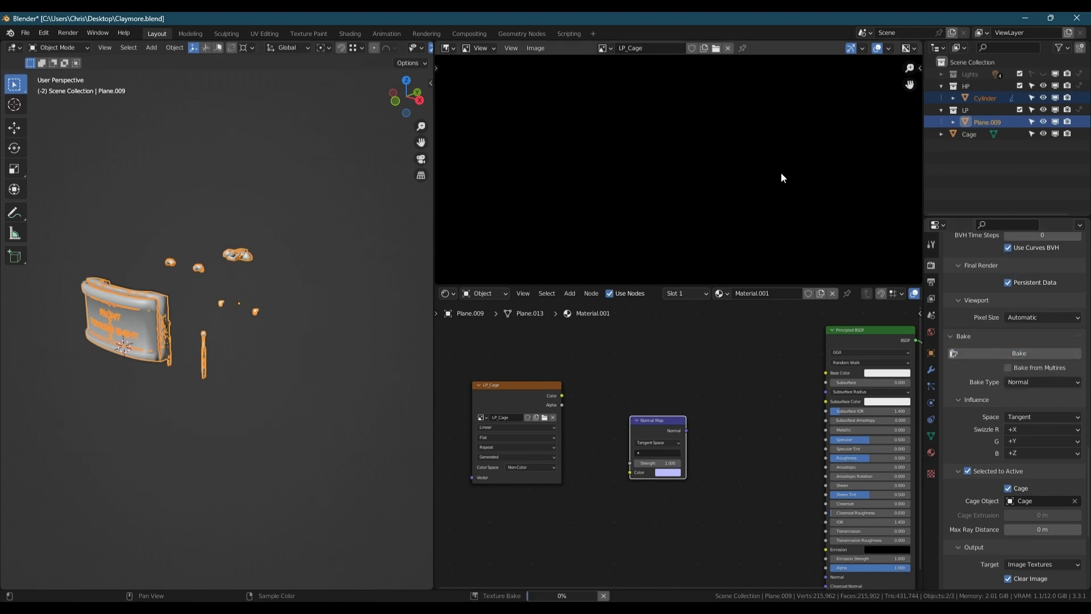
scroll(779, 172, "down", 2)
middle_click_drag(779, 172, 715, 151)
Step: Recentre the baked normal map and open Save As to store it as LP_Cage.png
scroll(715, 151, "down", 1)
scroll(714, 151, "down", 1)
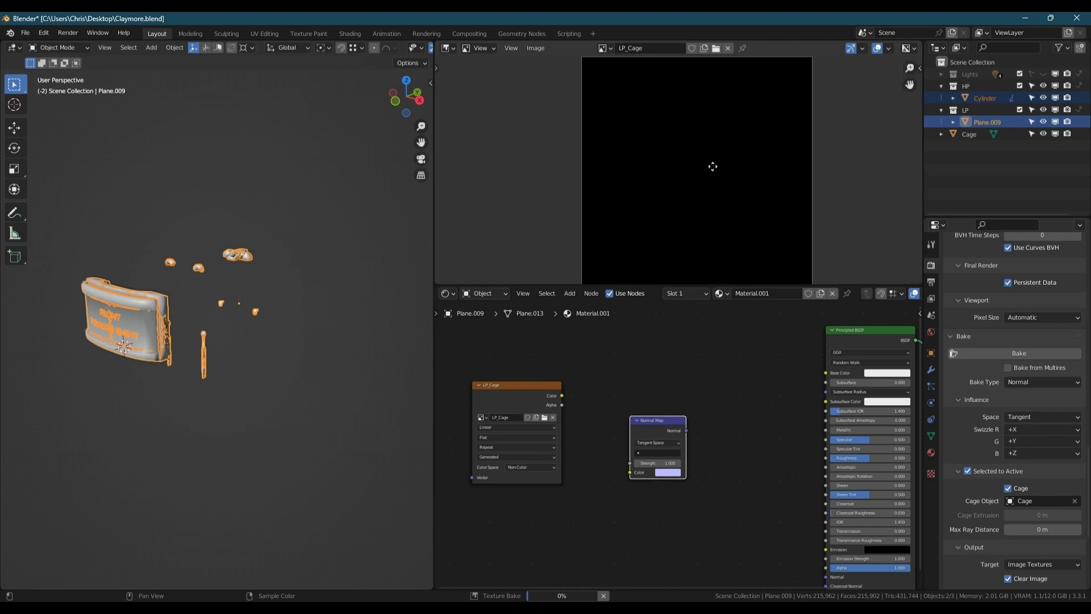
scroll(712, 163, "down", 1)
middle_click_drag(713, 163, 714, 156)
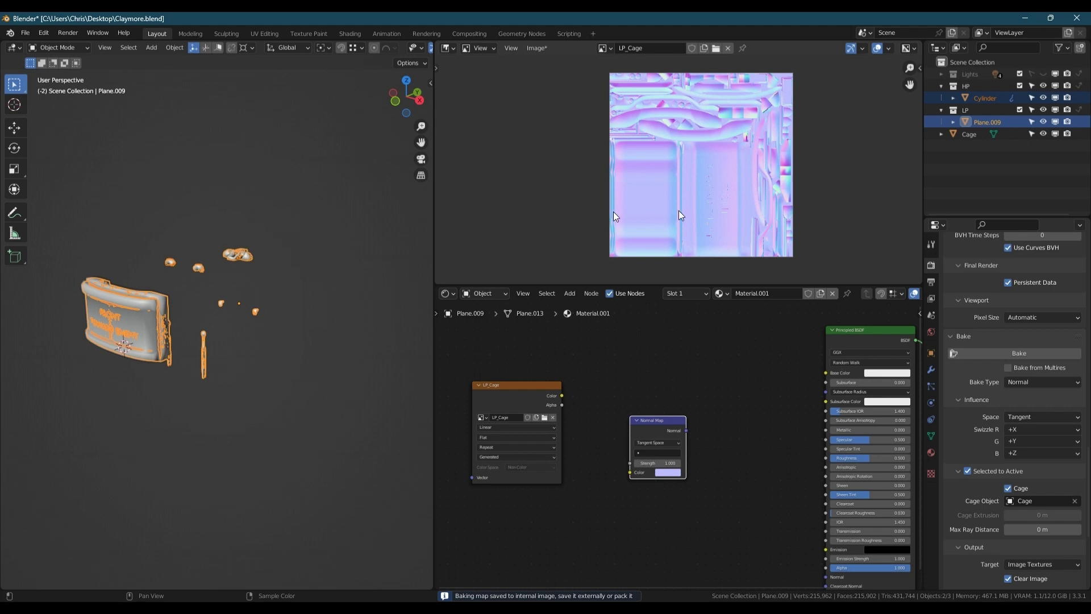
left_click(535, 48)
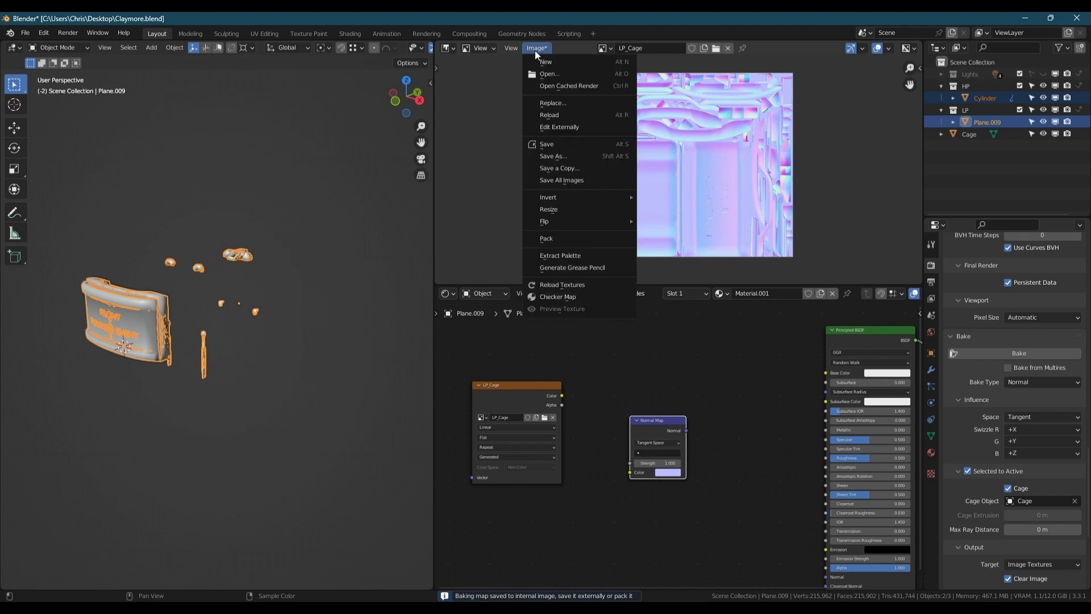
left_click(556, 157)
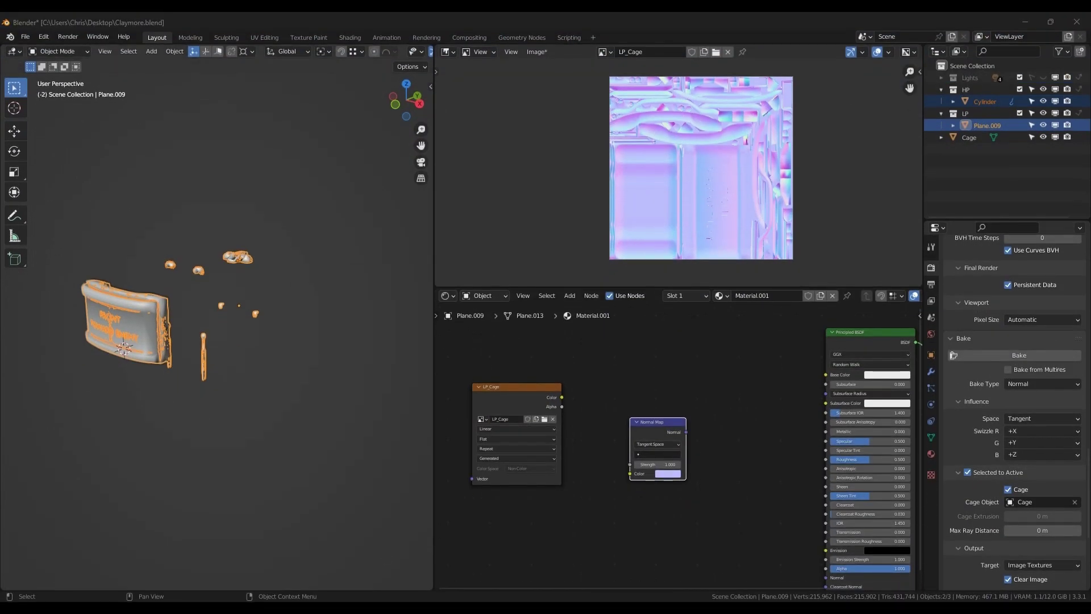
Step: Merge the image editor into the node editor, then hide and collapse the HP collection
right_click(481, 288)
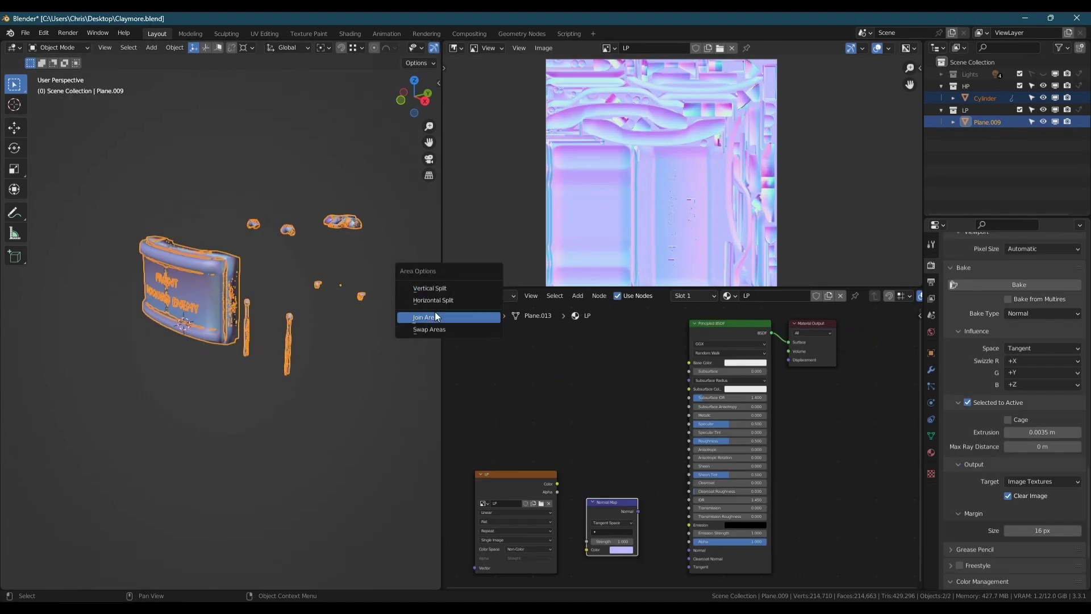
left_click(435, 312)
left_click(530, 228)
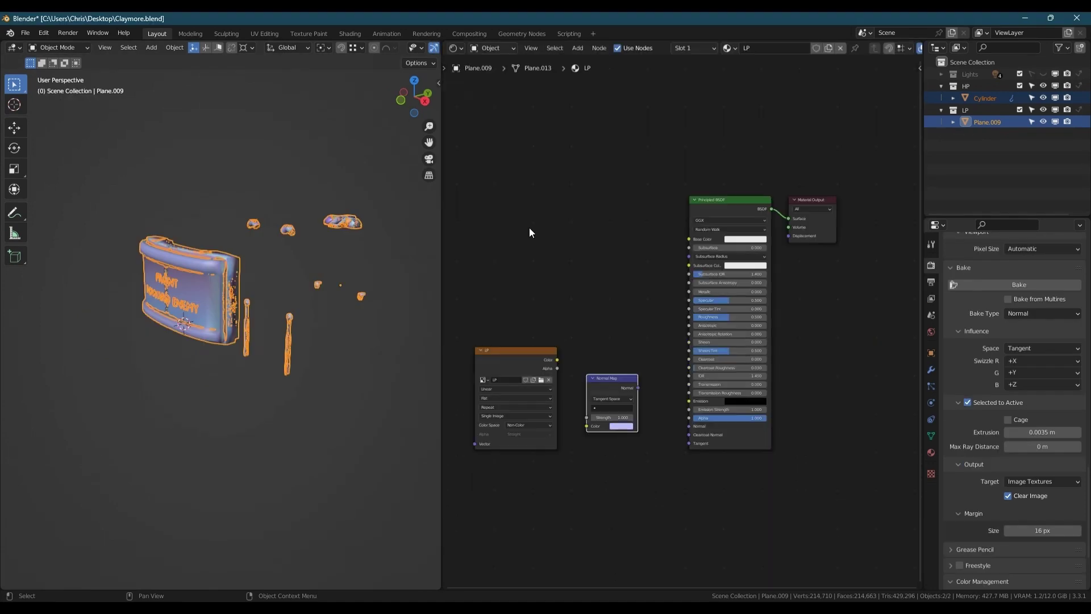
left_click(1043, 86)
left_click(941, 86)
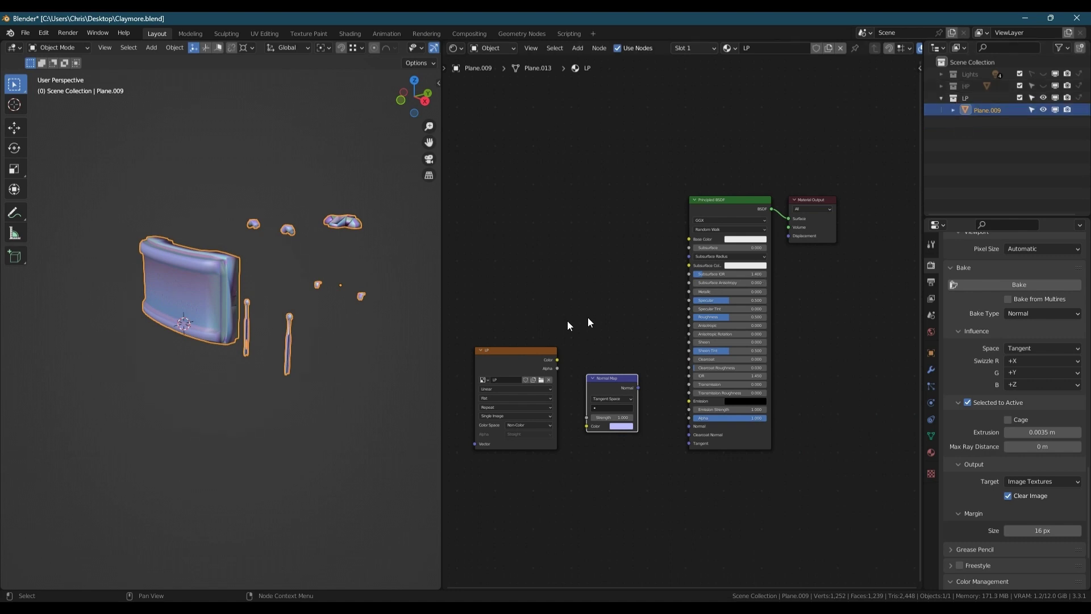
Step: Link the LP texture Color into a Normal Map node and feed it into Principled BSDF Normal
middle_click_drag(602, 339, 635, 330)
left_click_drag(590, 351, 619, 419)
left_click_drag(670, 379, 720, 417)
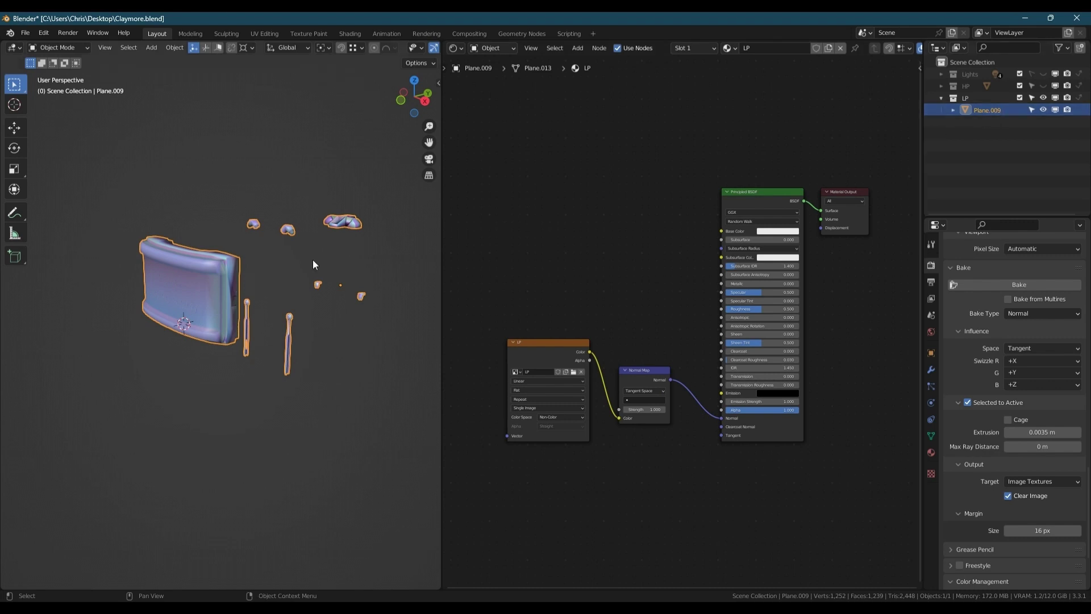
Step: Duplicate the low-poly mesh as Plane.001, move it out of its collection, and hide LP
key("shift+d")
key("Escape")
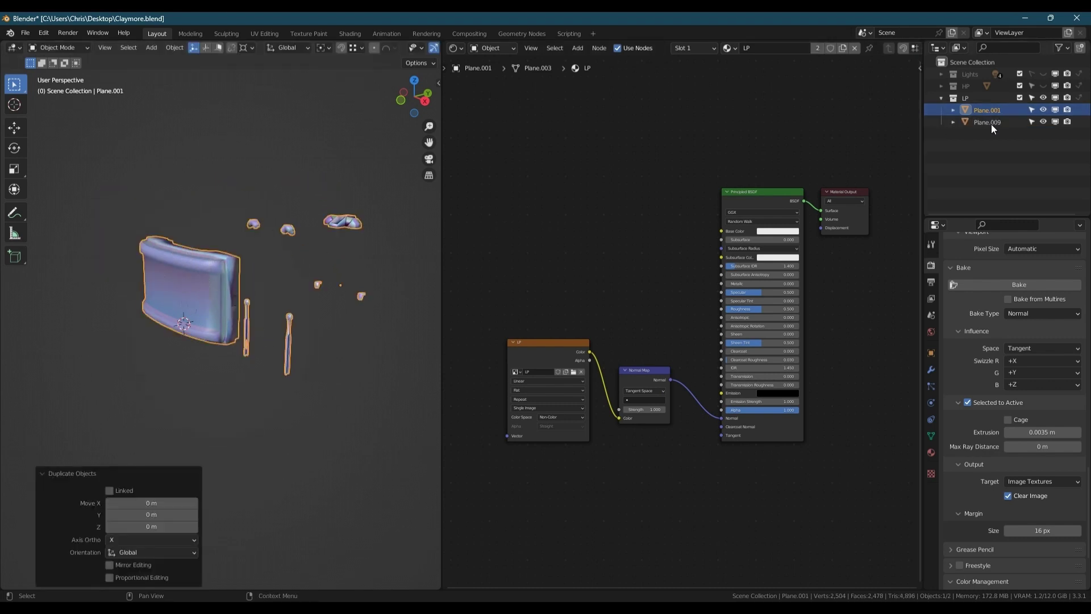
left_click_drag(998, 111, 978, 63)
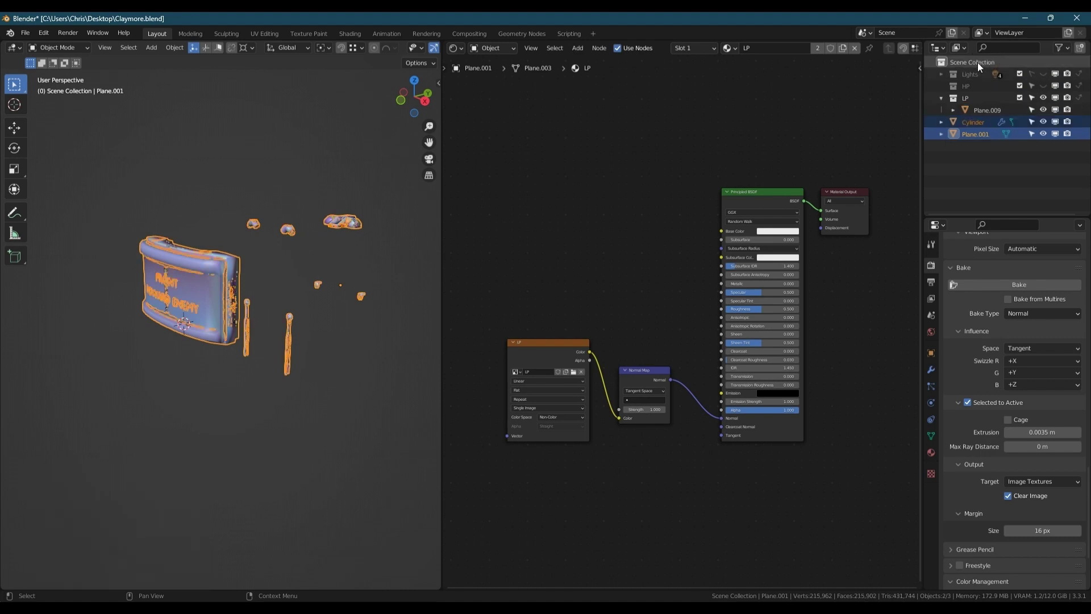
left_click(1042, 97)
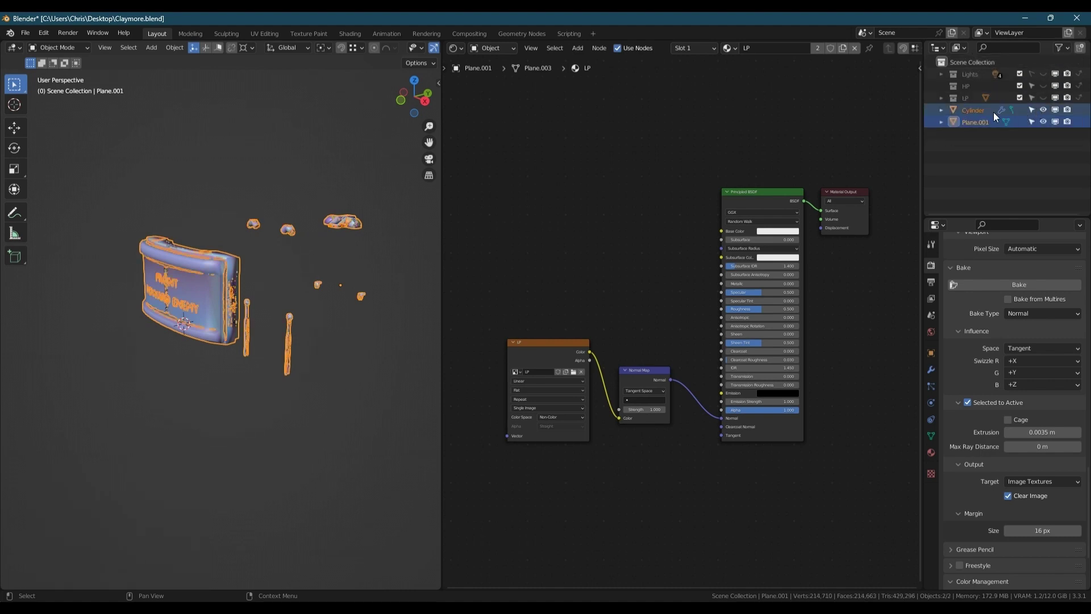
Step: Move the Cylinder back into the HP collection and collapse HP
left_click(976, 111)
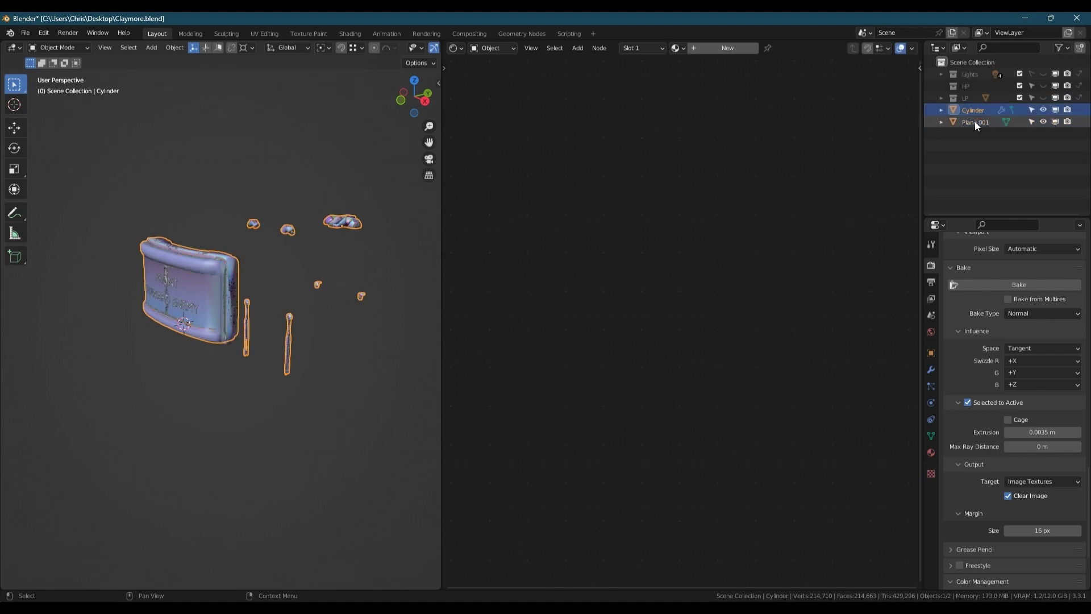
left_click(941, 110)
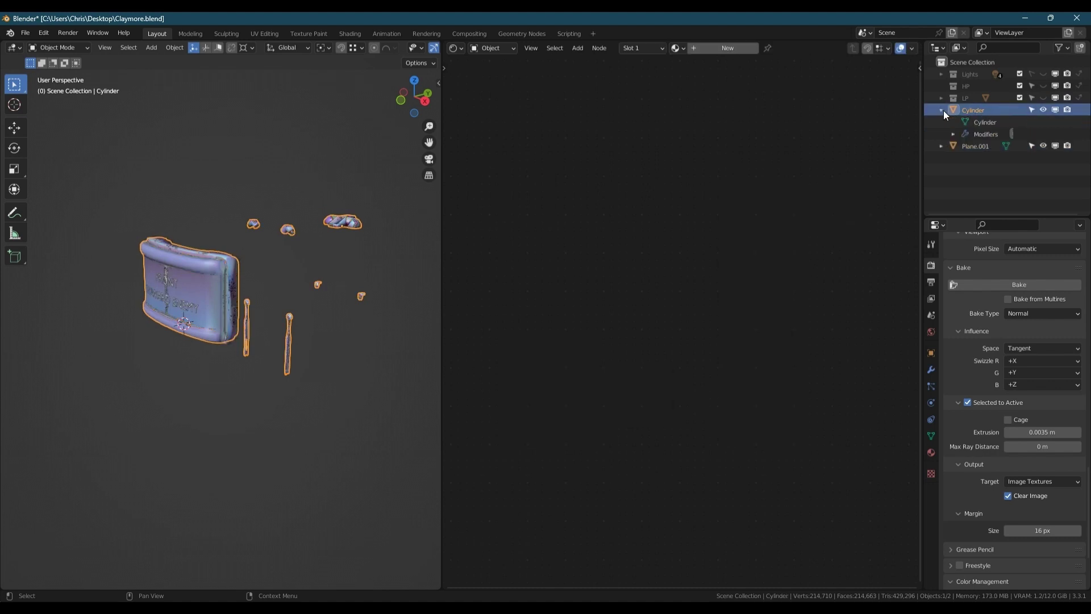
left_click(941, 110)
left_click(981, 118, "ctrl")
left_click(976, 122)
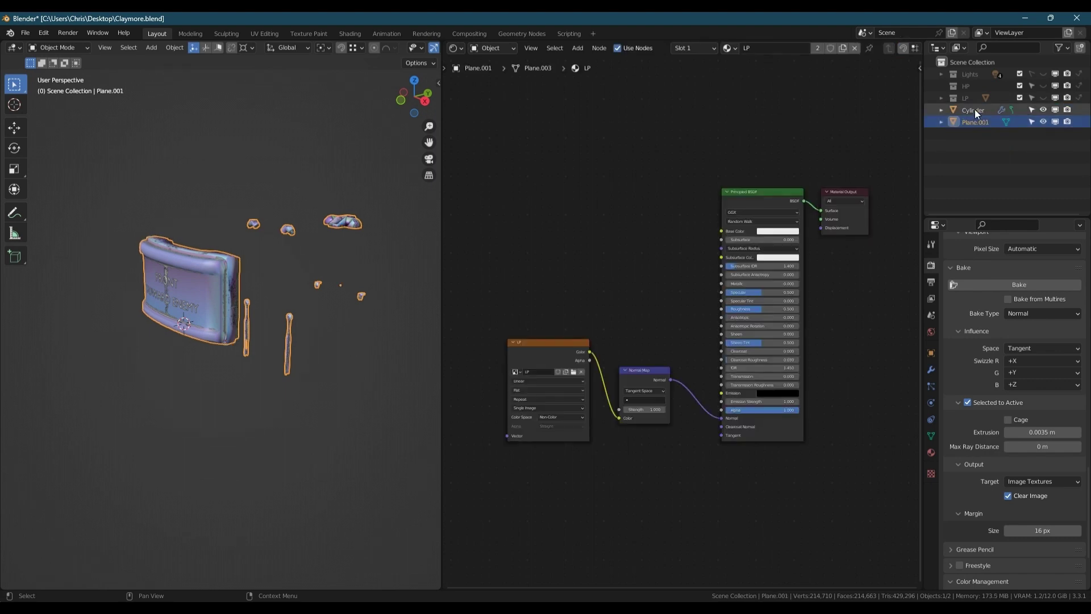
left_click(973, 109)
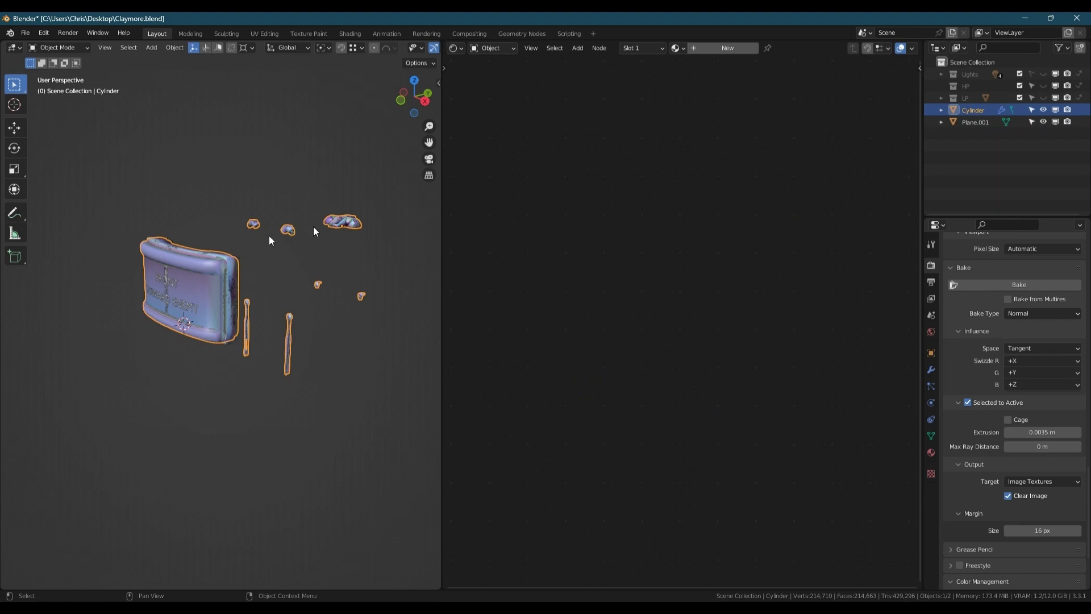
key("g")
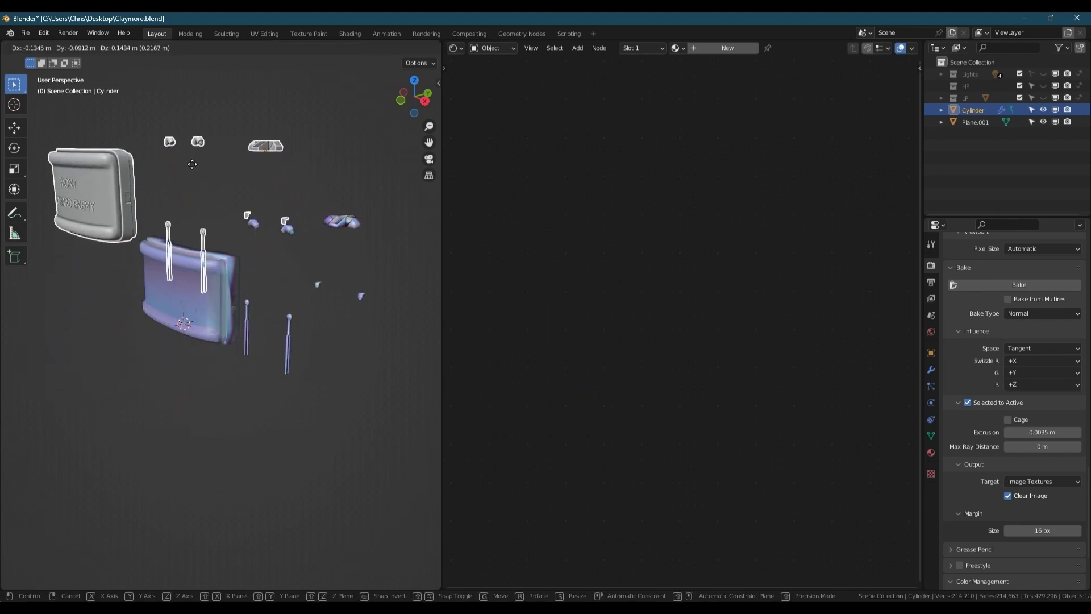
right_click(192, 164)
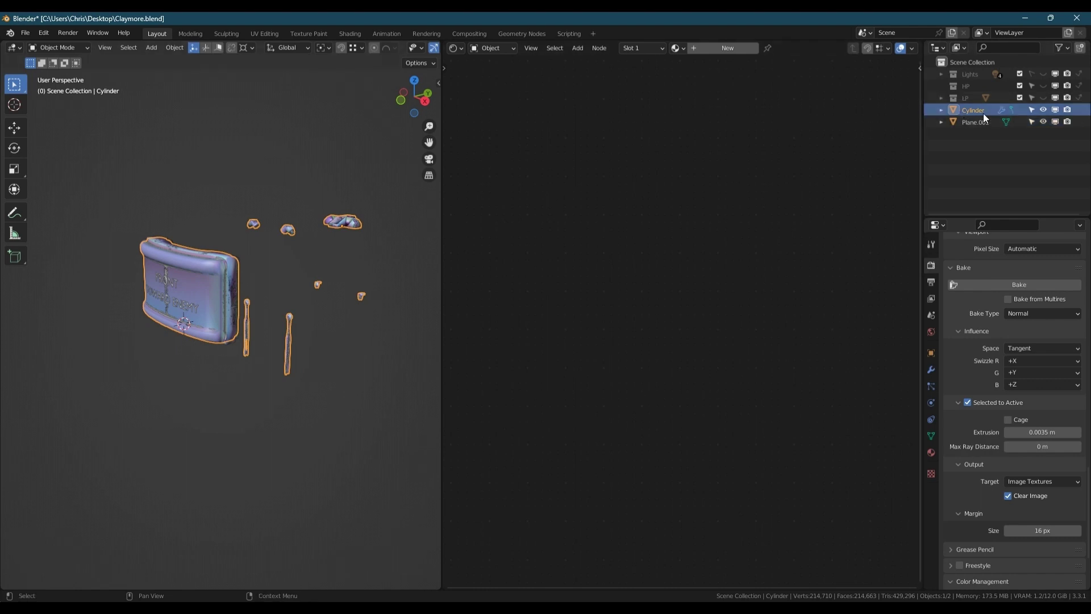
left_click_drag(979, 111, 966, 85)
left_click(931, 390)
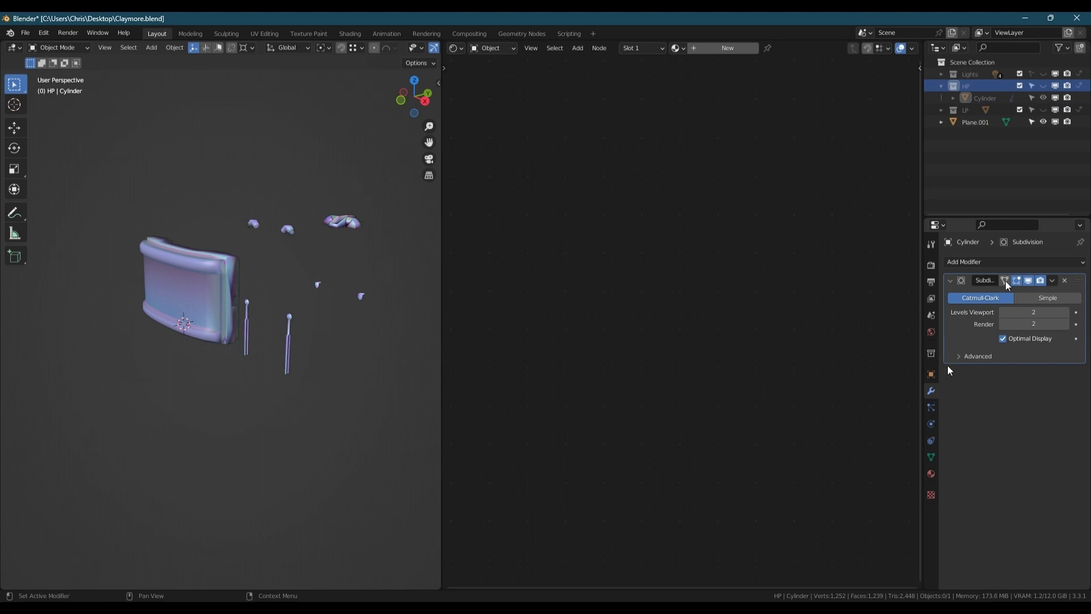
left_click(941, 86)
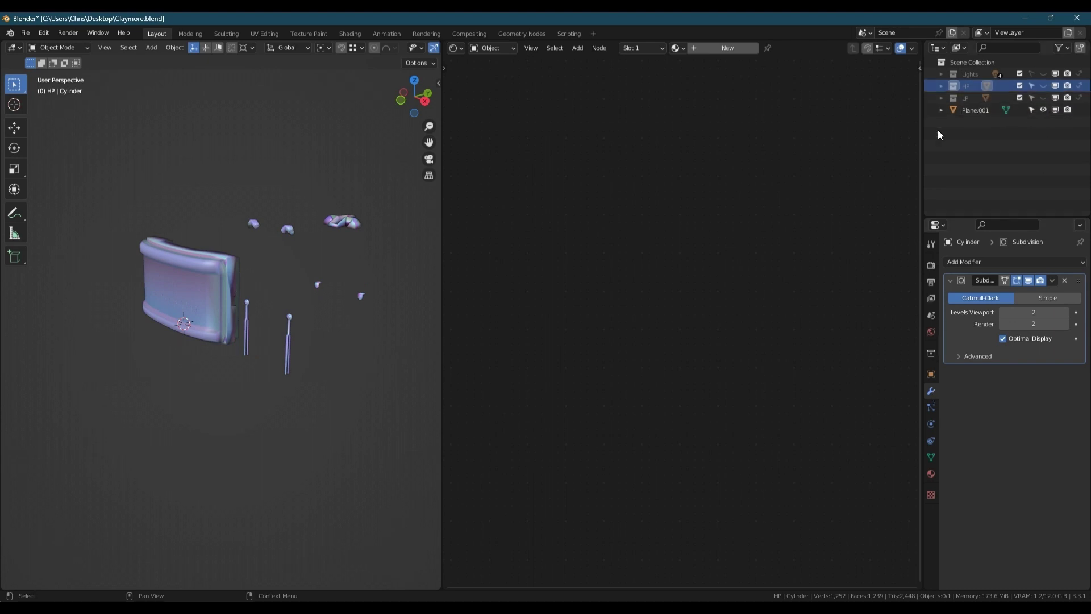
Step: Widen the 3D viewport and separate the Plane.001 copy by loose parts
left_click(976, 111)
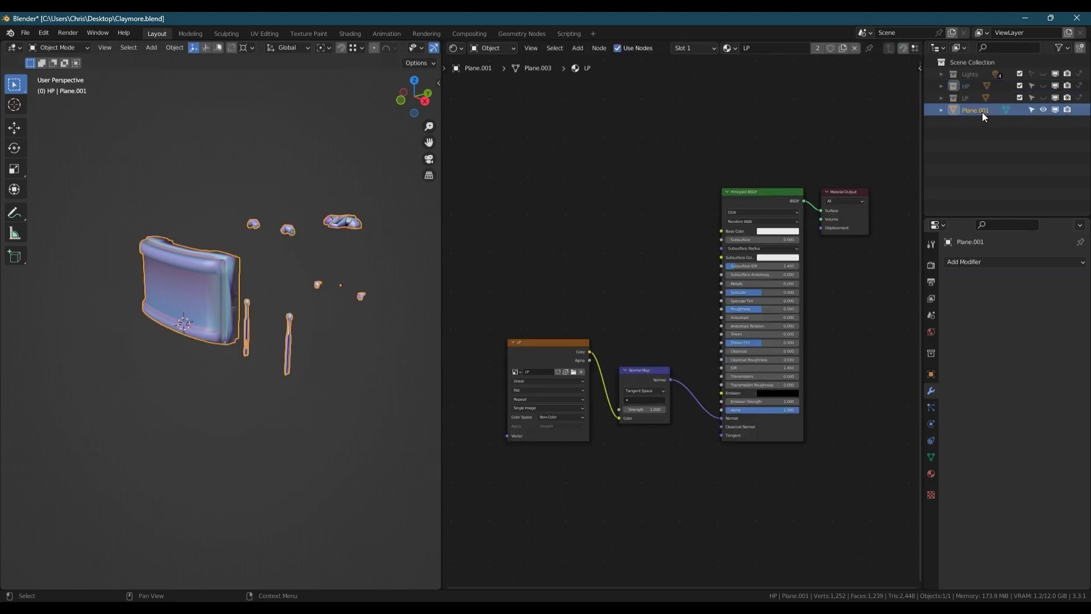
scroll(216, 265, "up", 1)
scroll(217, 266, "up", 2)
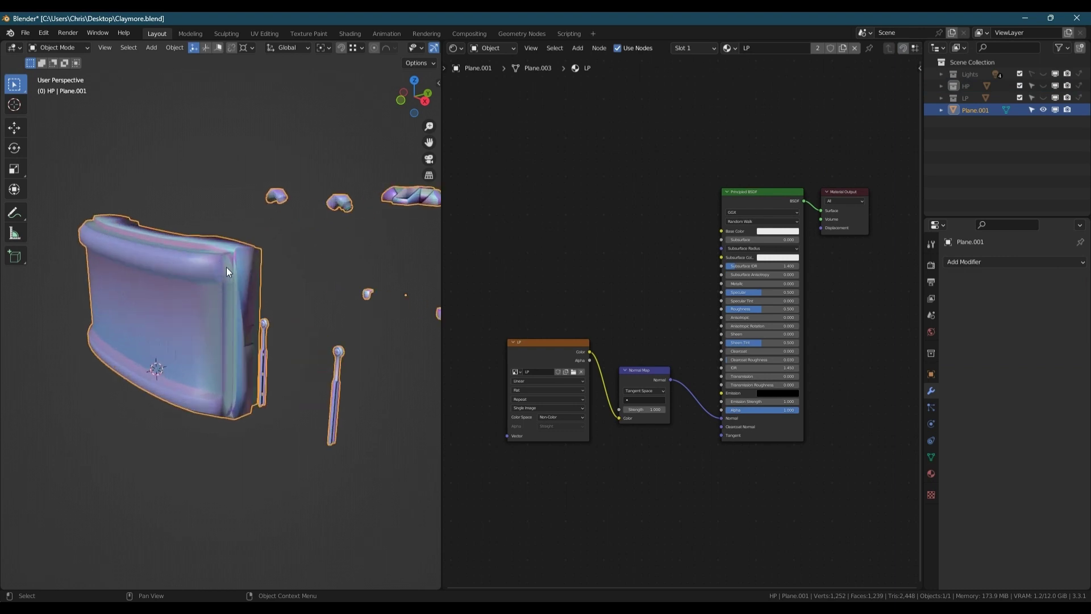
right_click(441, 261)
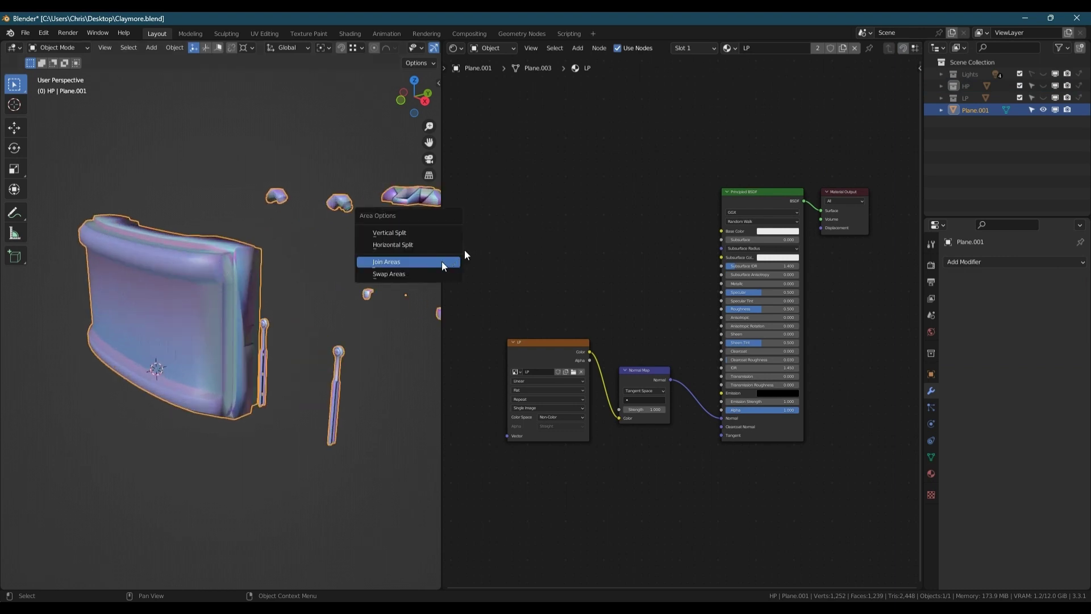
left_click_drag(442, 287, 791, 287)
scroll(510, 247, "down", 2)
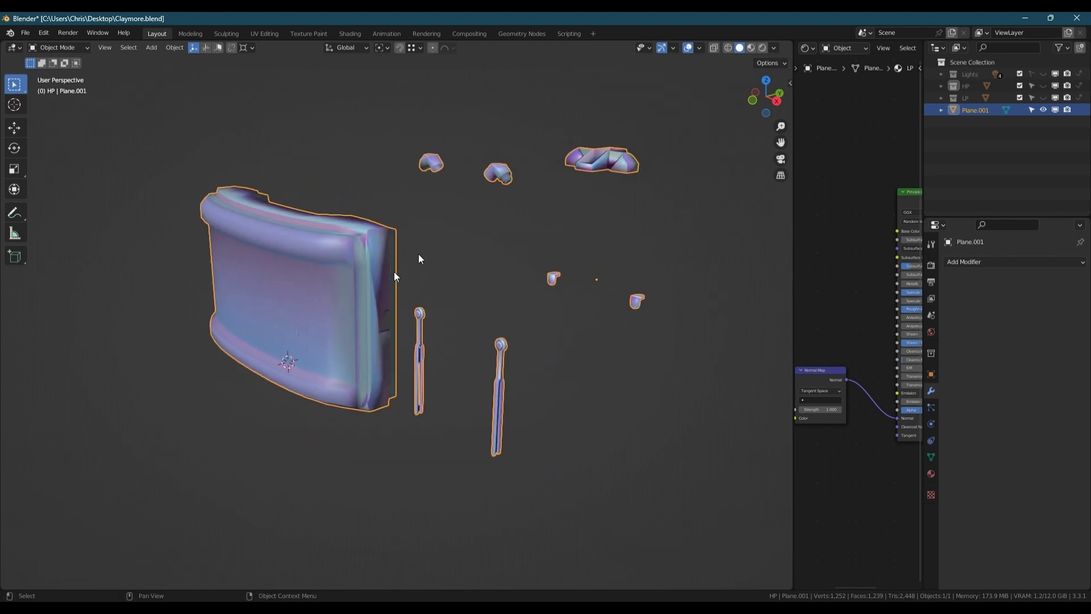
key("Tab")
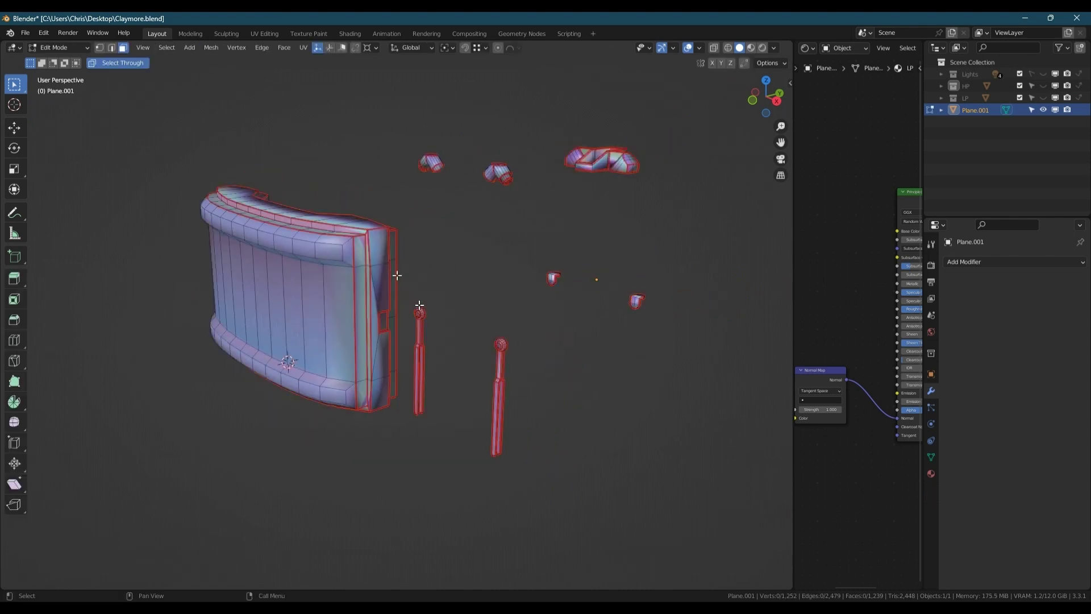
key("a")
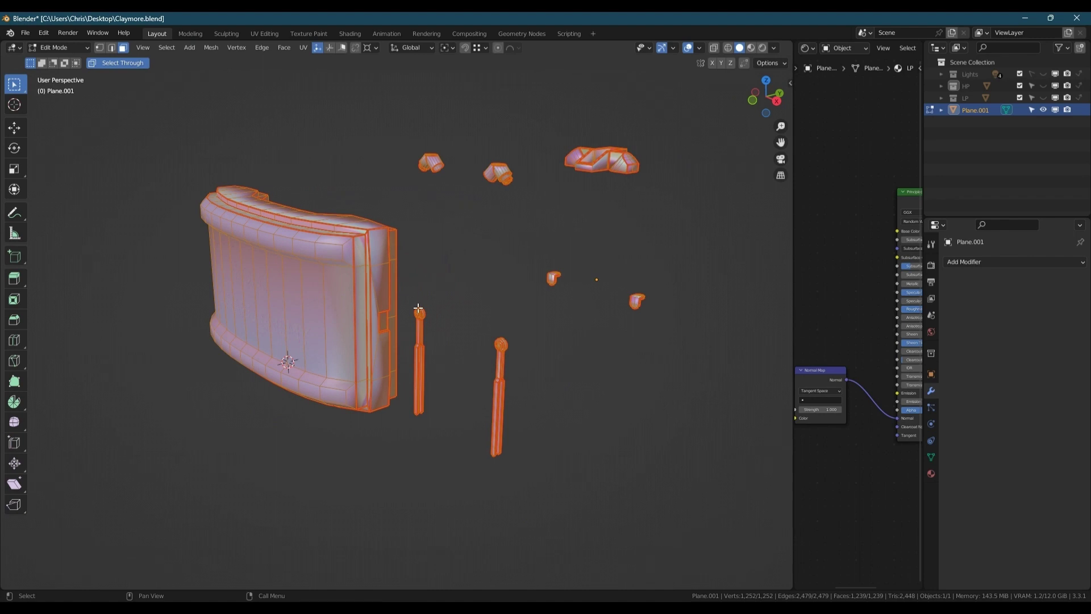
key("p")
left_click(397, 334)
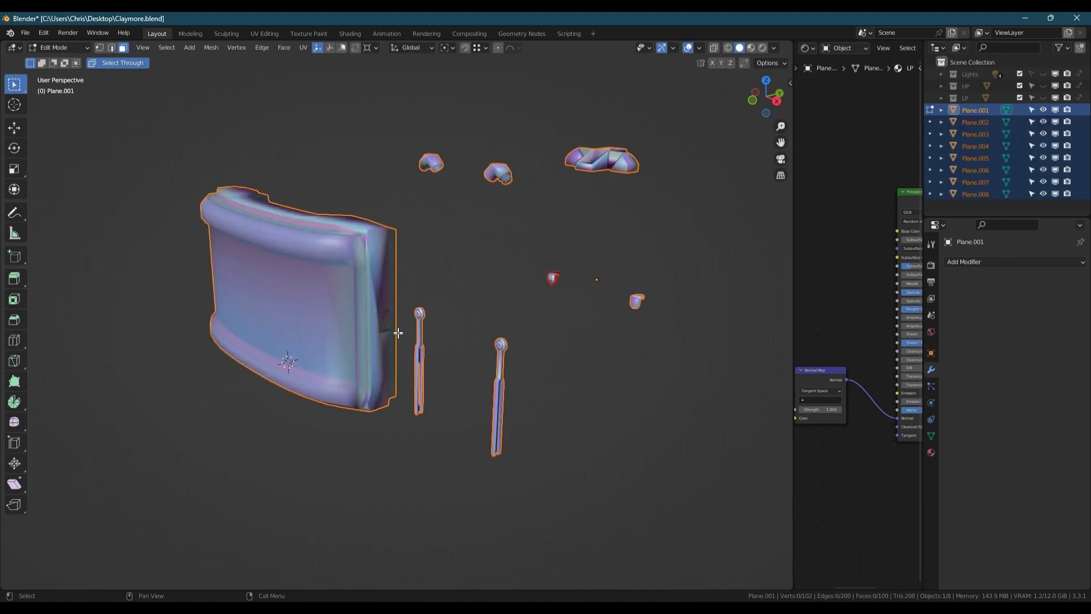
key("Tab")
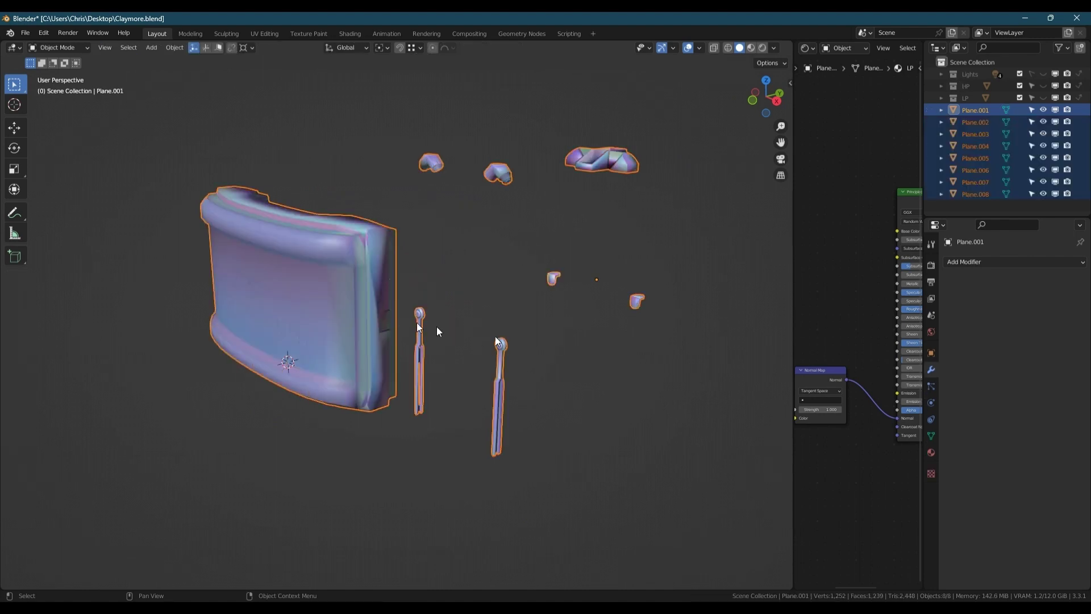
Step: Join the matching pairs: the two thin rods, the two small pieces, and the two top pieces
left_click(420, 327)
left_click(501, 346, "shift")
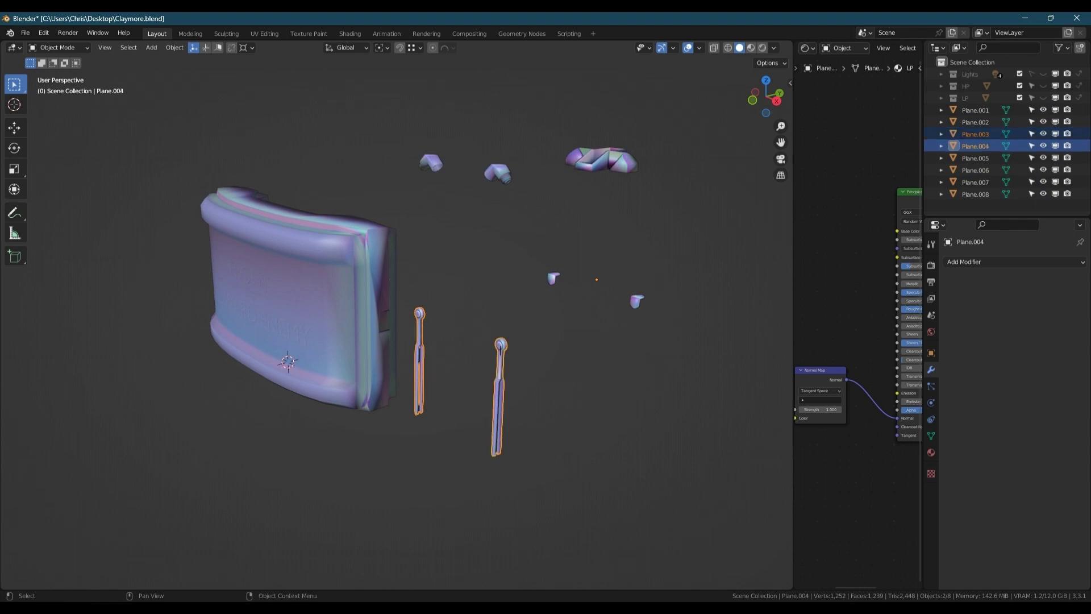
key("ctrl+j")
left_click(555, 279)
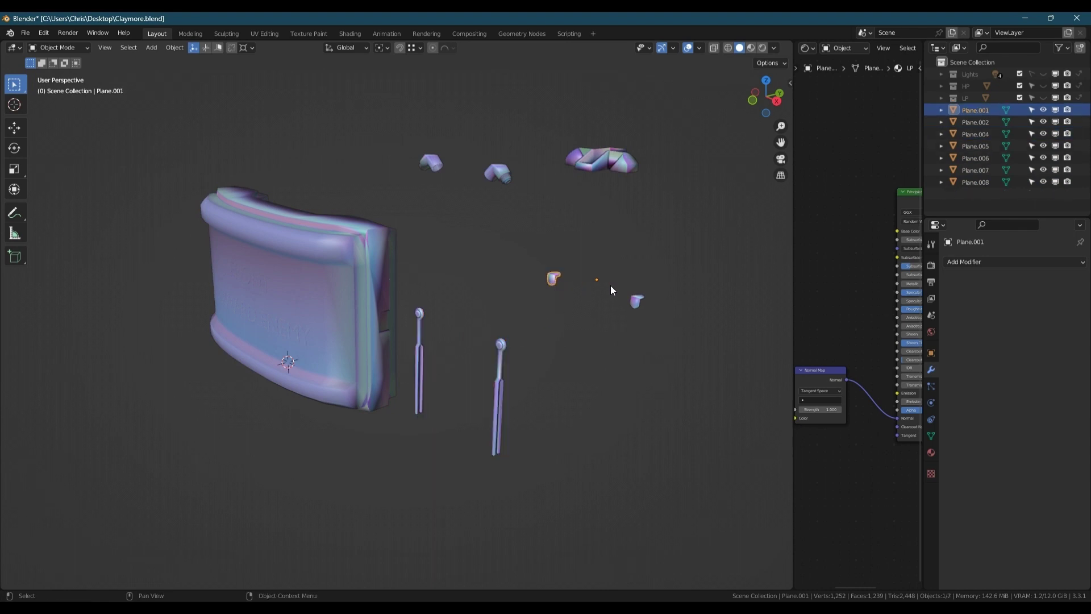
left_click(637, 302, "shift")
key("ctrl+j")
left_click(499, 174)
left_click(438, 162, "shift")
key("ctrl+j")
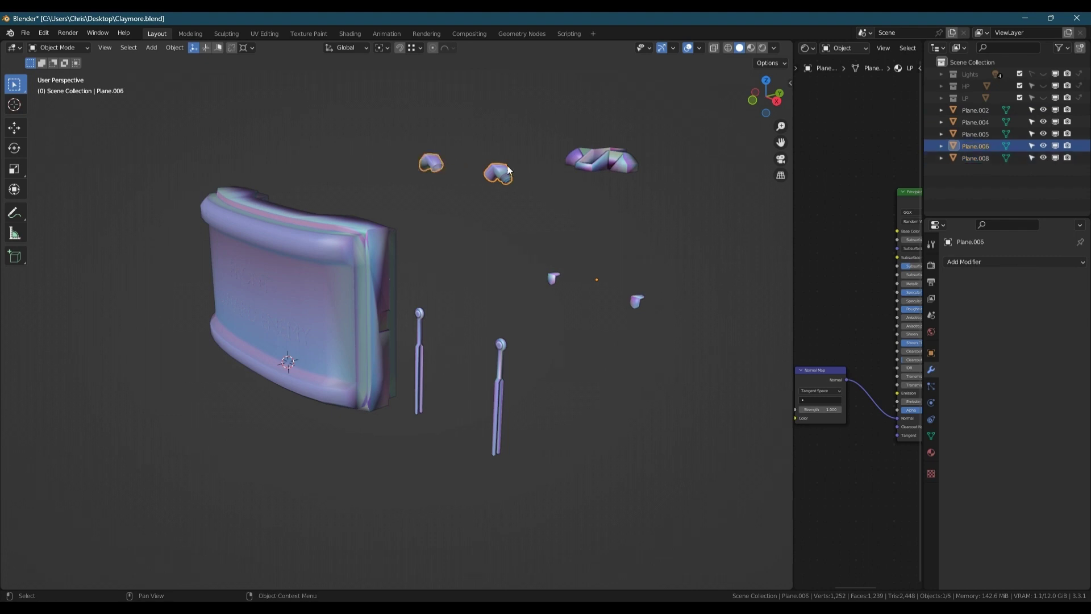
Step: Move the pieces back into place along Y: -0.2, -0.4 for Plane.005, -0.4 for Plane.002, -0.2 for the legs
type("gy")
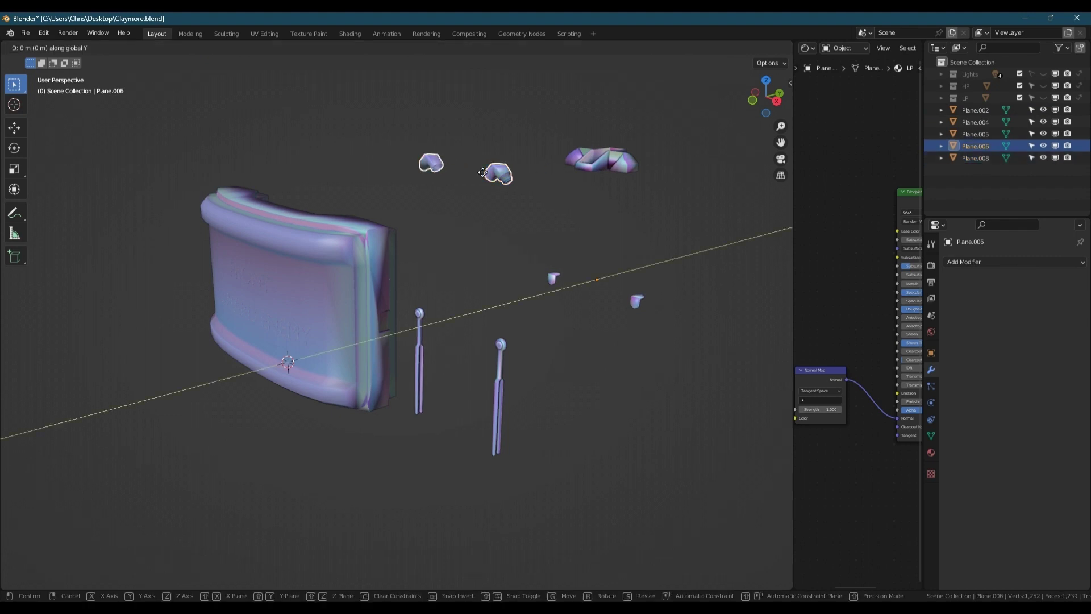
type("-0.2")
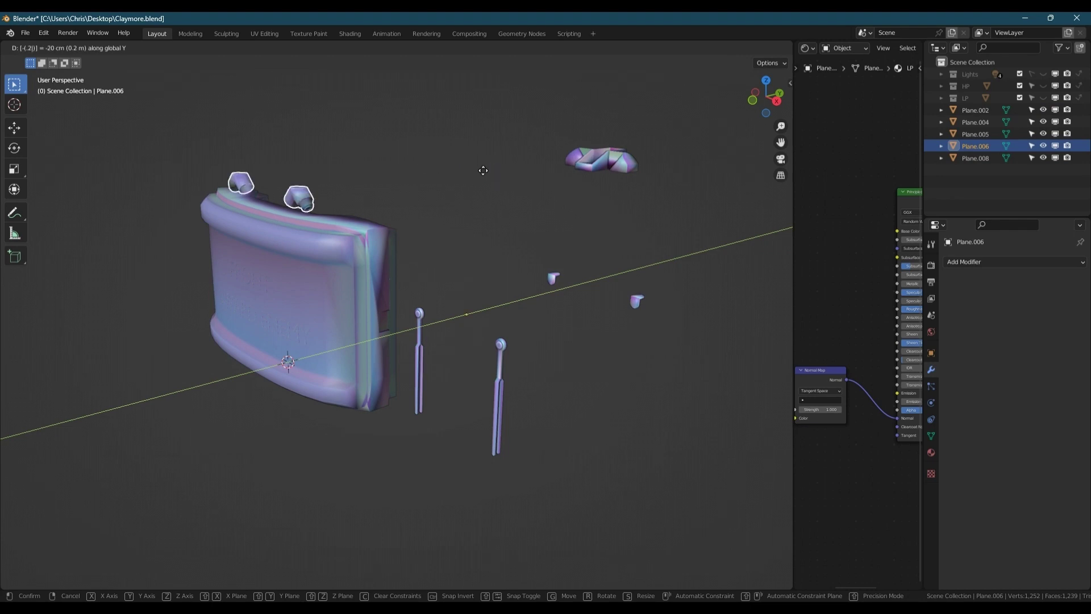
key("Return")
left_click(618, 163)
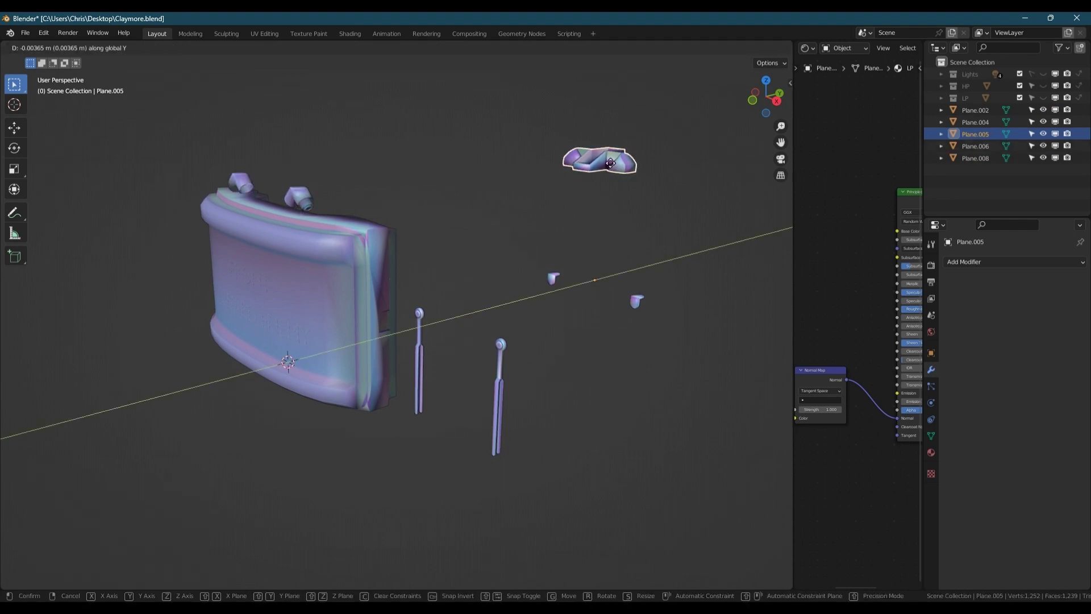
type("-0.4")
key("Return")
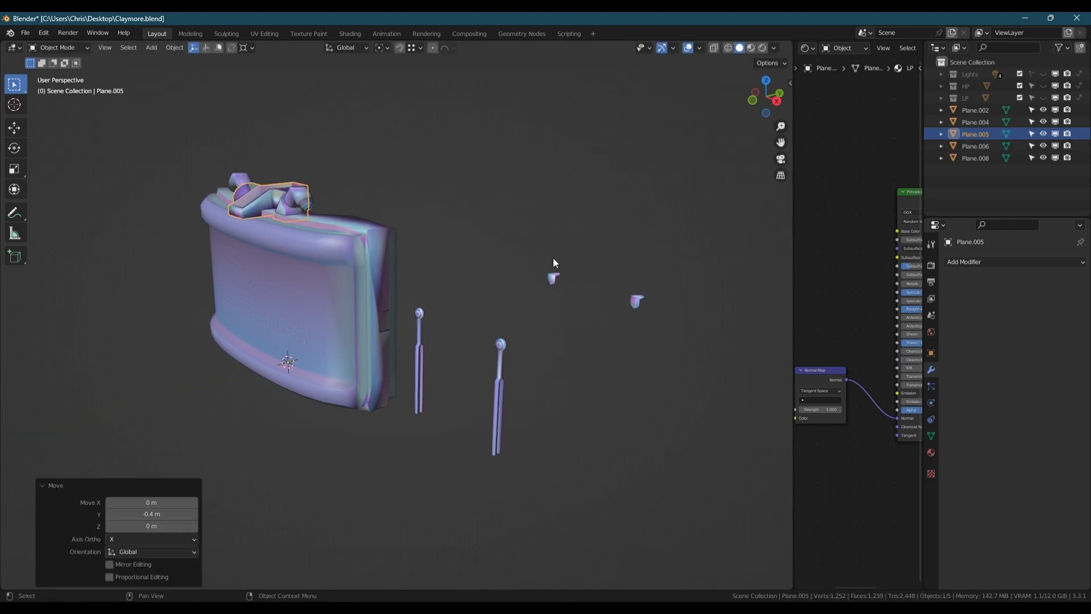
left_click(550, 277)
type("gy")
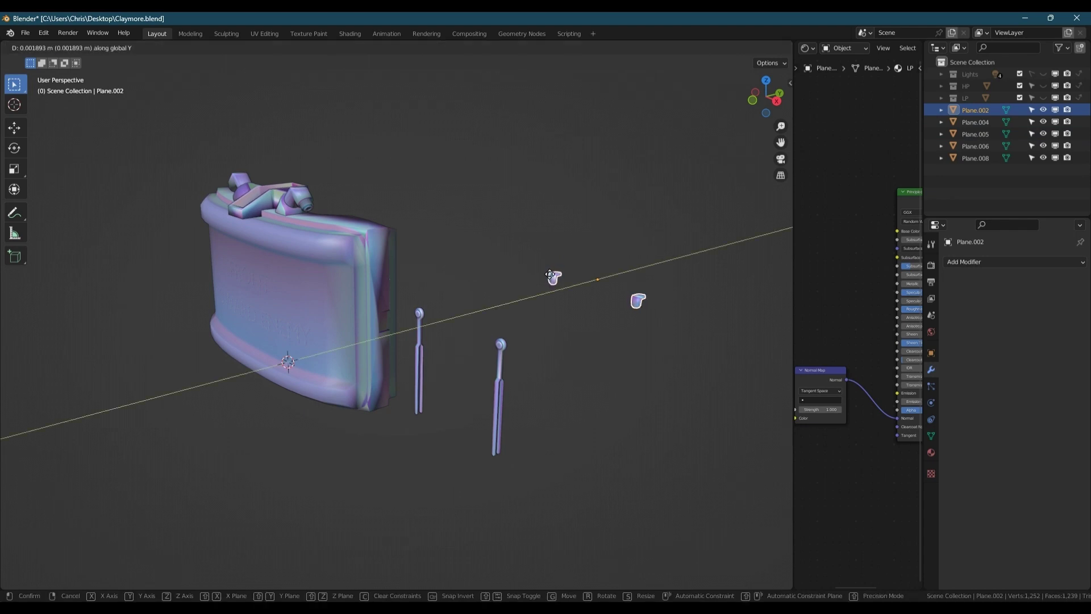
type("-")
type("0.4")
key("Return")
left_click(502, 349)
type("g")
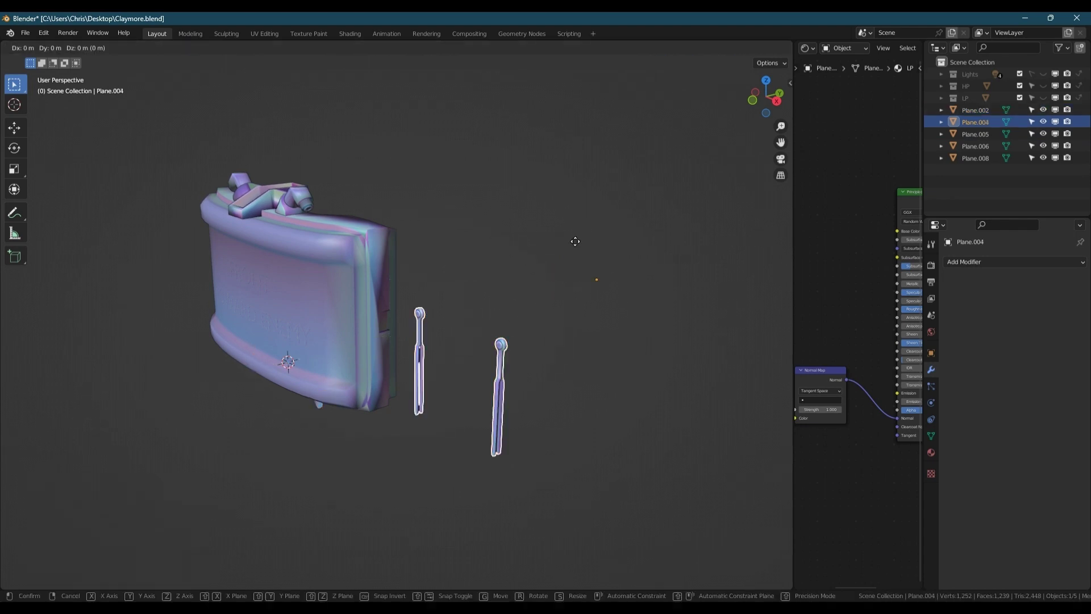
type("y-0.2")
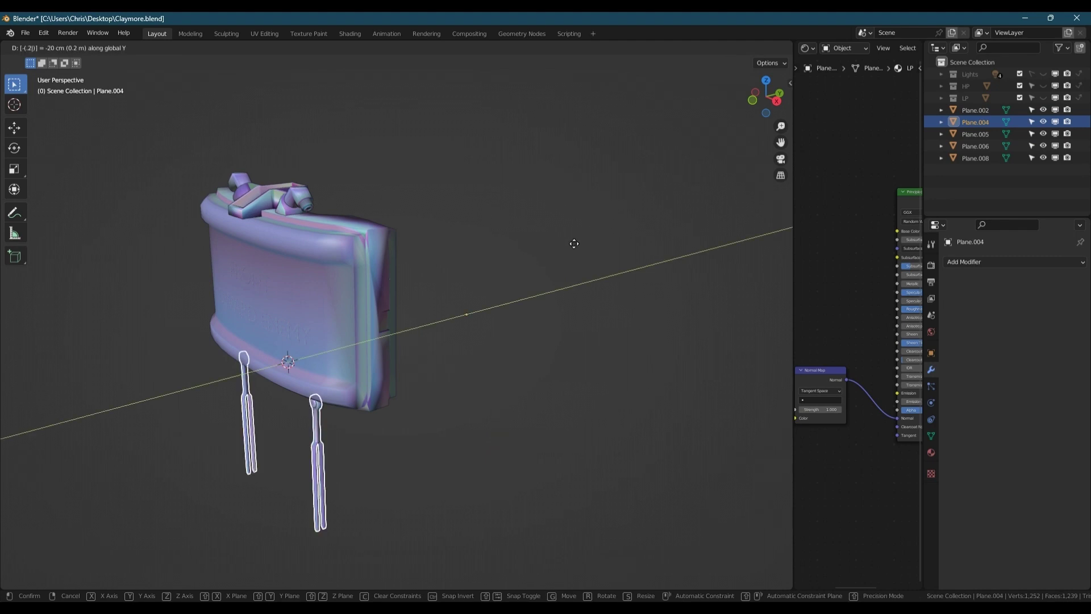
key("Return")
Step: Box-select the body and legs in X-ray, join them into Plane.004, and widen the node editor
key("alt+z")
left_click_drag(152, 107, 413, 445)
key("alt+z")
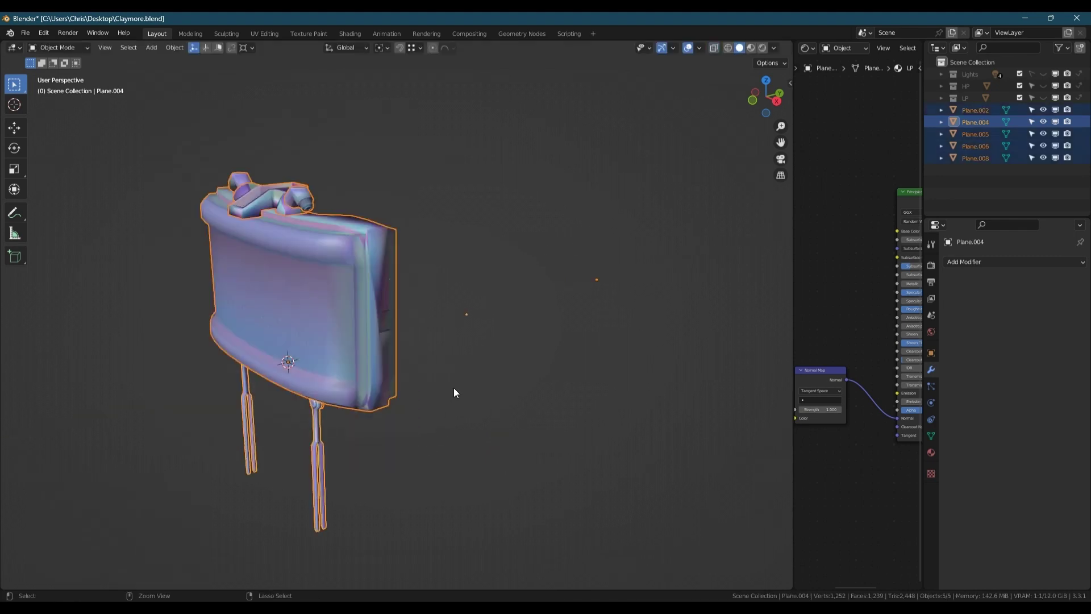
key("ctrl+j")
middle_click_drag(299, 339, 402, 313)
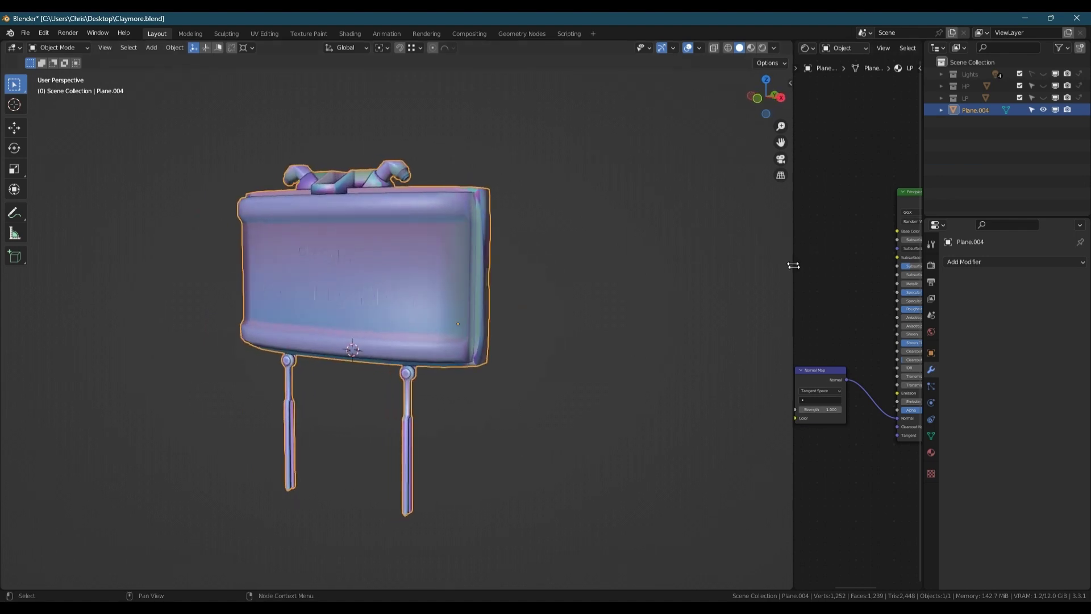
left_click_drag(794, 263, 583, 261)
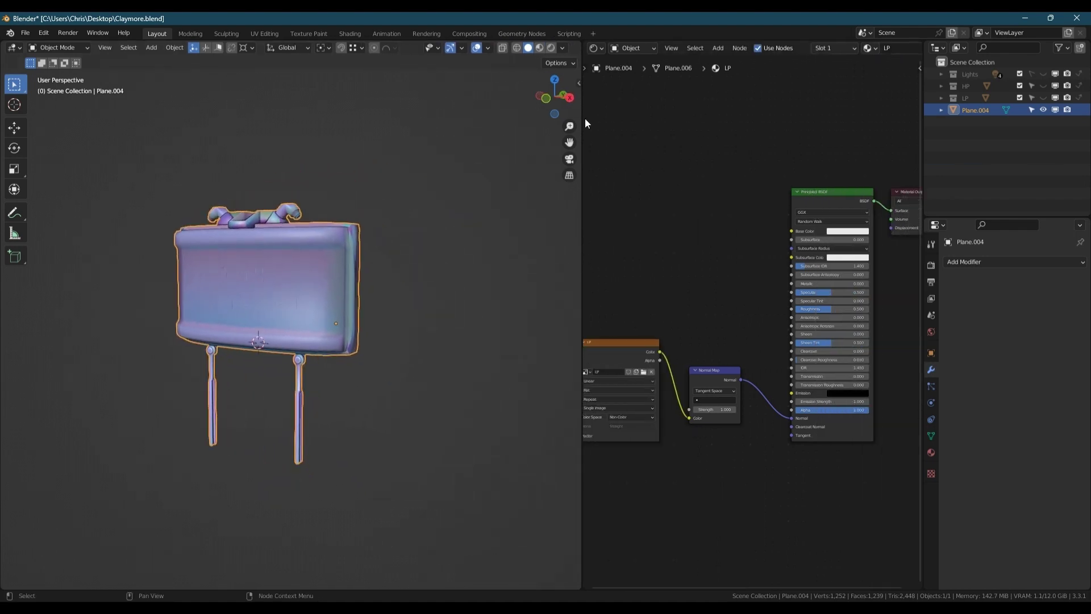
Step: Switch to Rendered shading and darken the base colour to grey
left_click(551, 47)
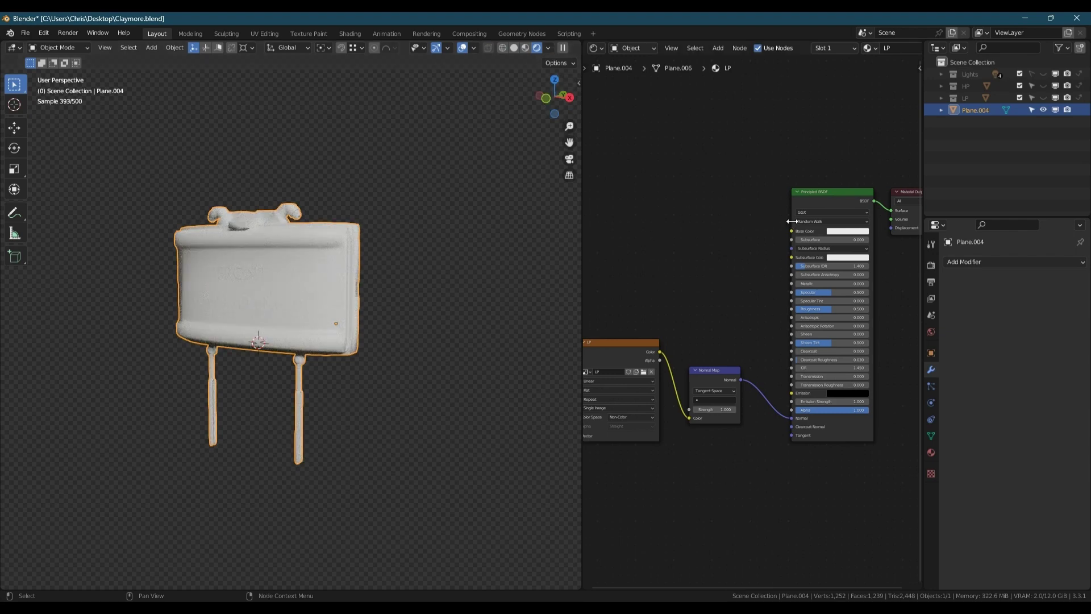
left_click(845, 230)
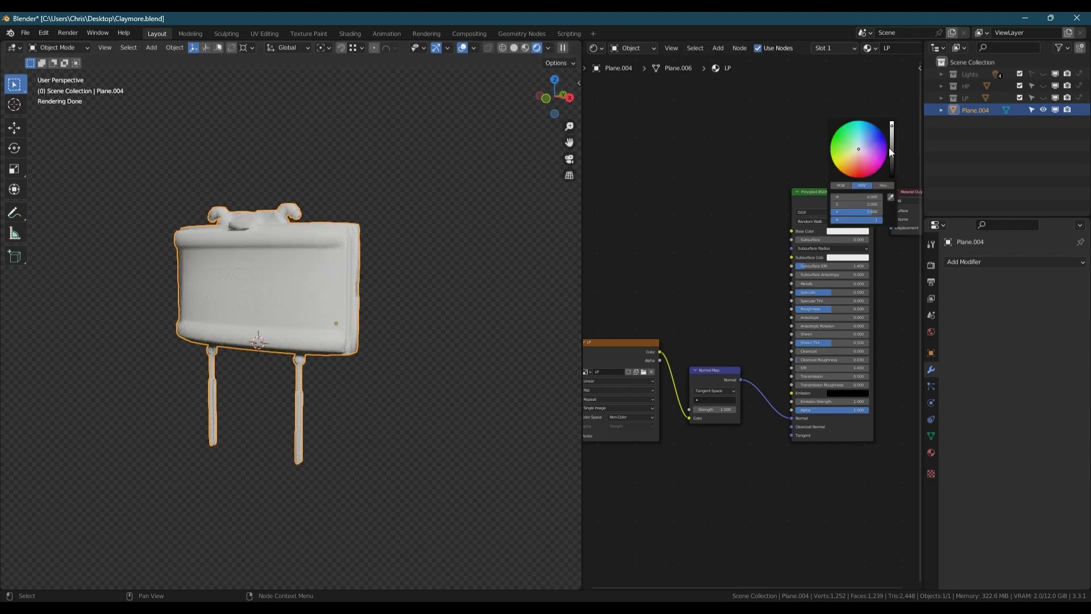
left_click_drag(891, 121, 894, 165)
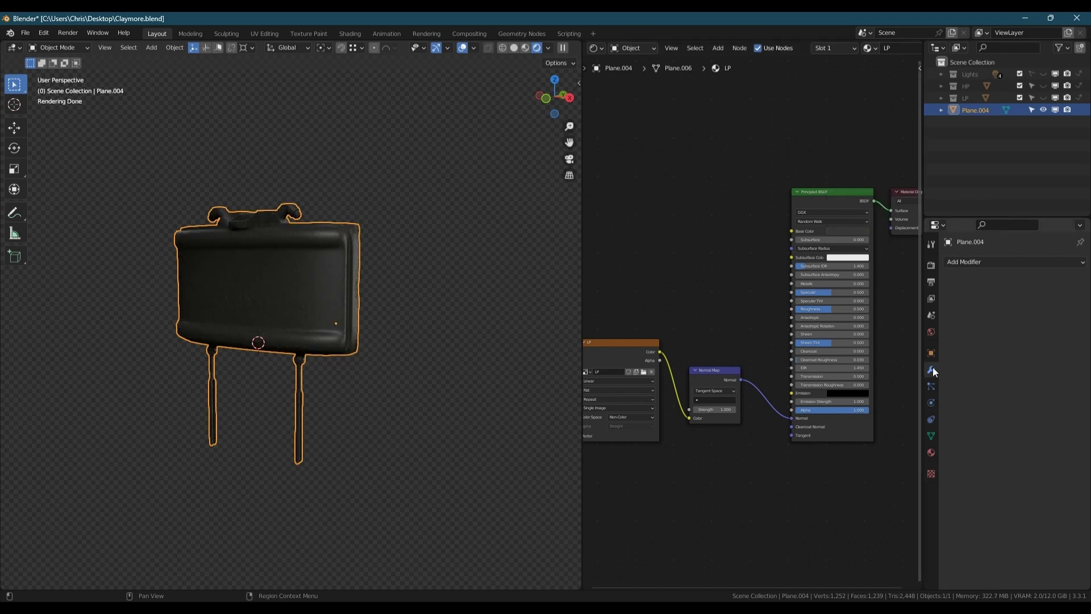
Step: Set the World Strength to 1.000 and enable the Lights collection
left_click(930, 331)
left_click(1030, 447)
type("1")
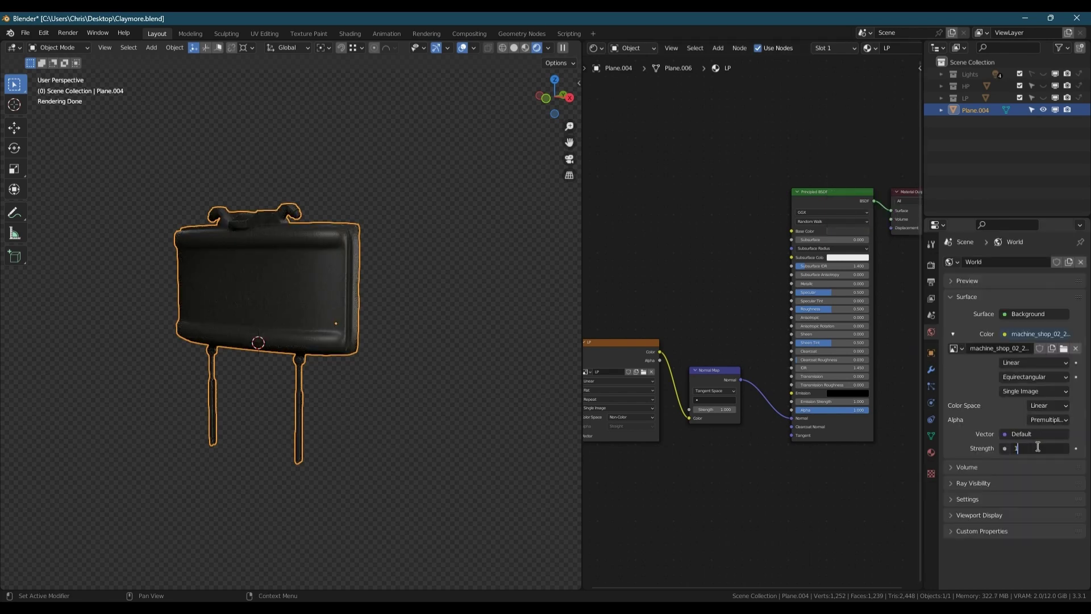
key("Return")
middle_click_drag(207, 297, 248, 301)
left_click(1043, 73)
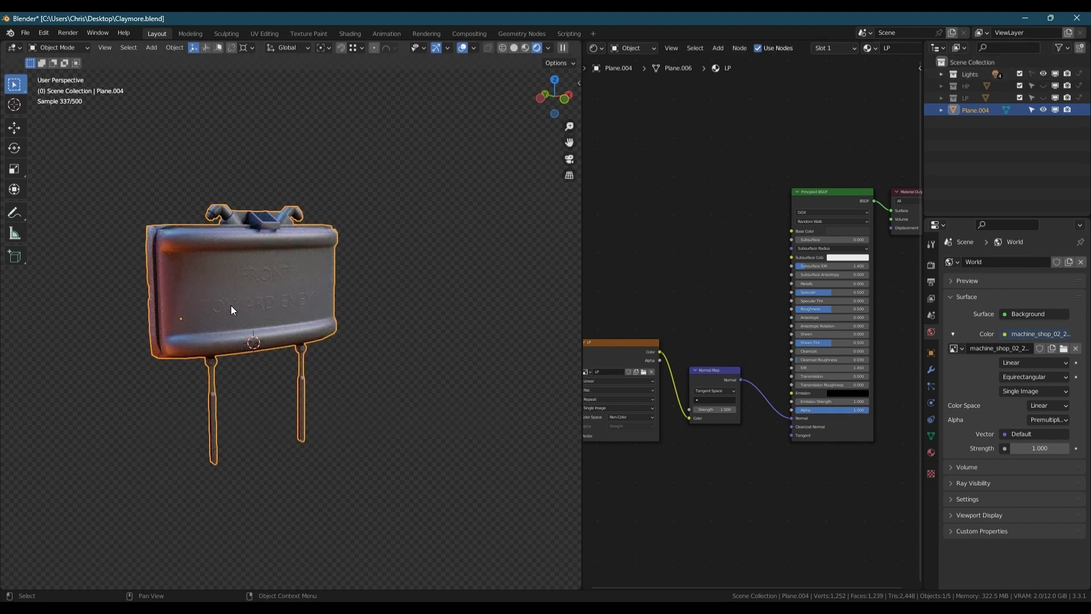
scroll(233, 306, "up", 2)
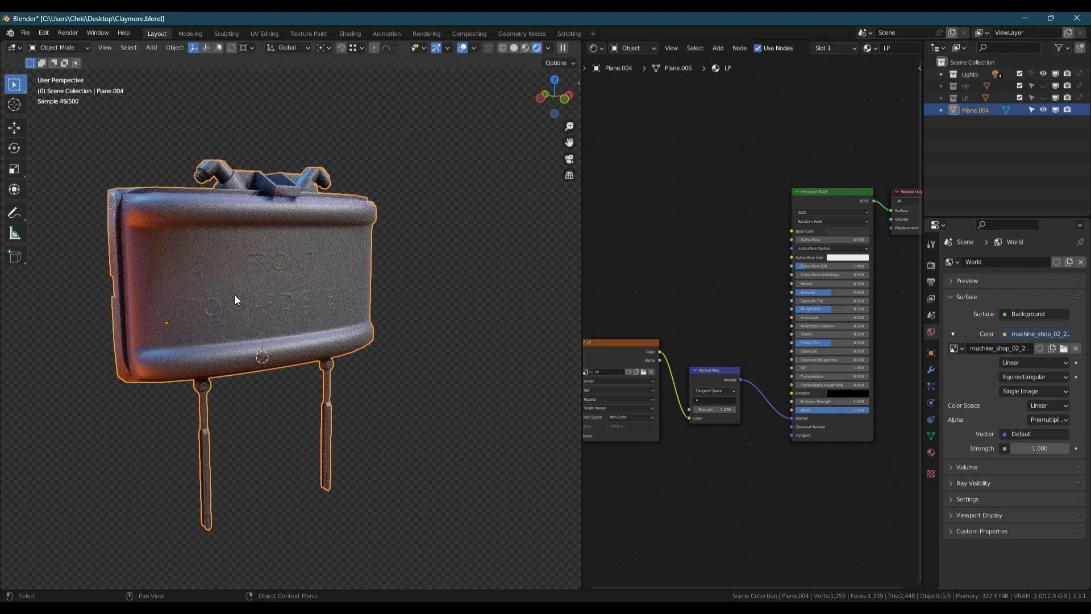
Step: Tint the Principled BSDF base colour a muted olive green
left_click(849, 231)
left_click(856, 147)
left_click_drag(857, 147, 851, 145)
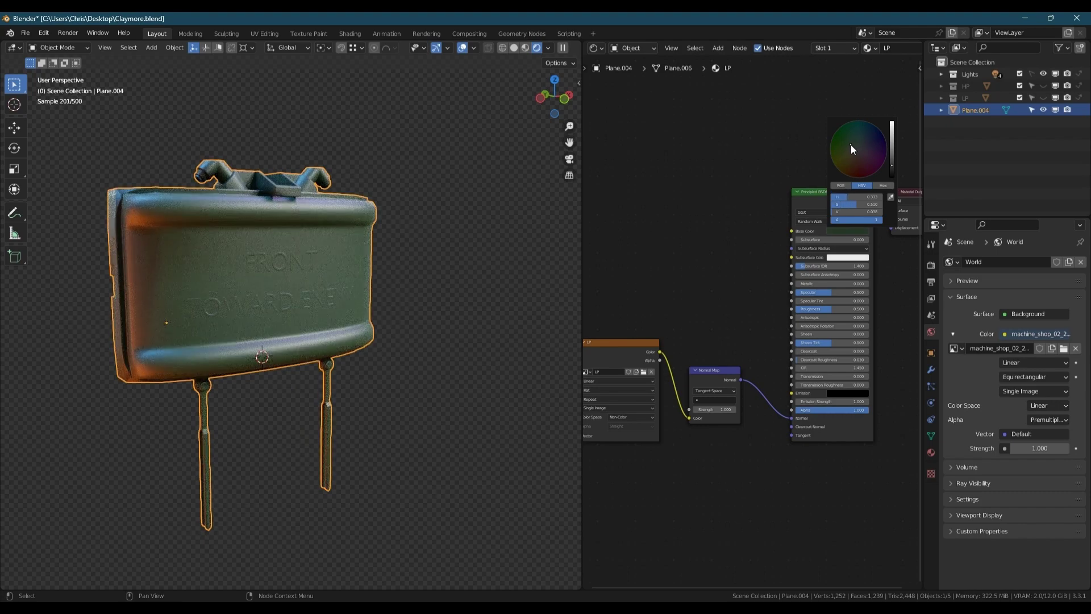
scroll(226, 173, "up", 3)
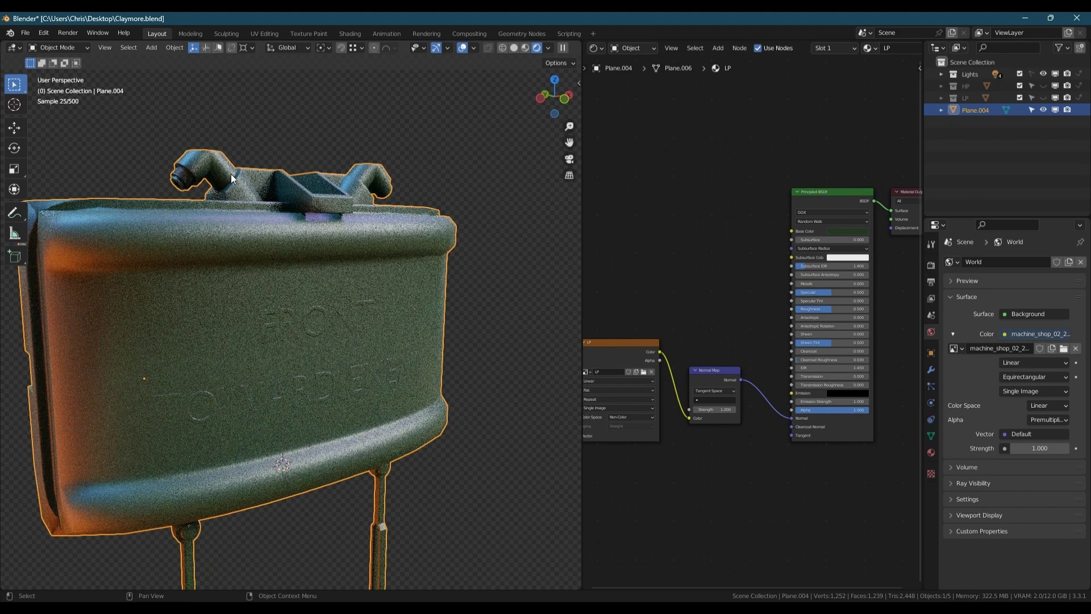
scroll(232, 178, "up", 3)
Step: Orbit and zoom around the rendered mine to inspect the fuse, body and legs
middle_click_drag(195, 167, 410, 260)
scroll(355, 217, "down", 3)
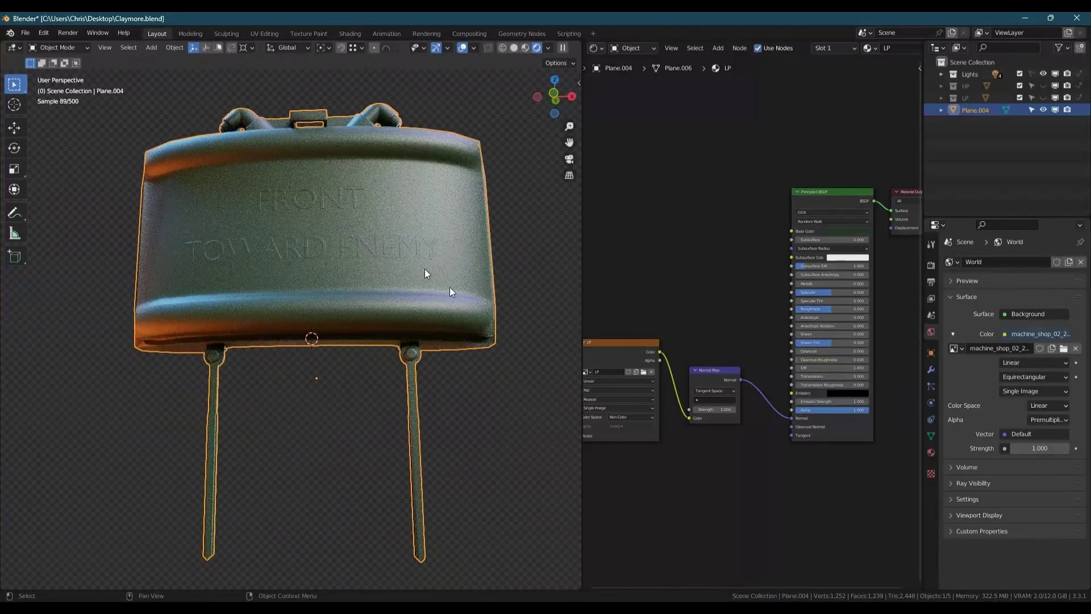
middle_click_drag(489, 325, 432, 341)
scroll(402, 352, "up", 5)
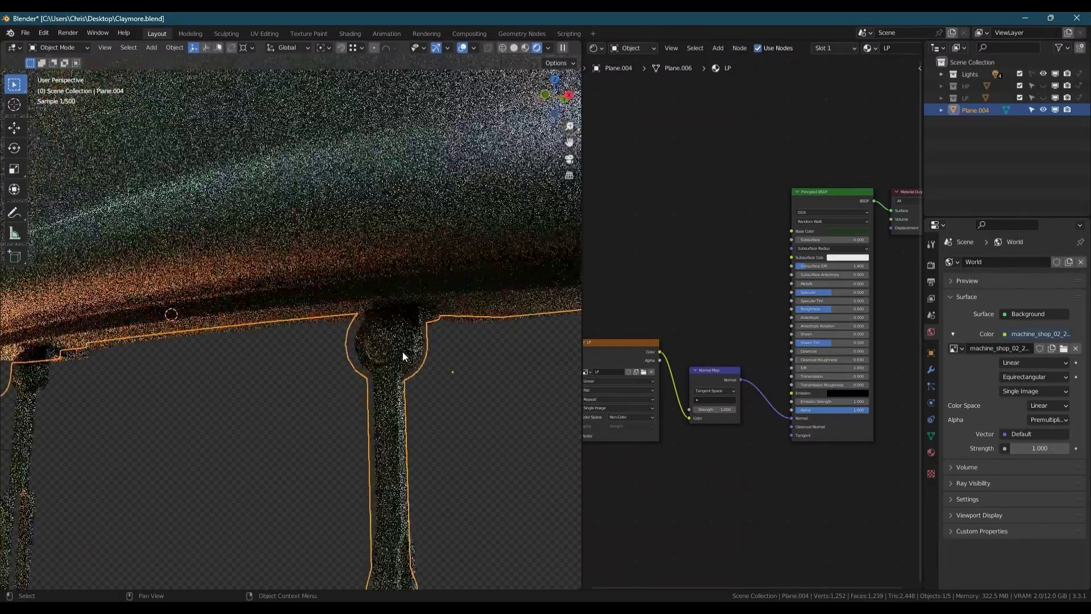
scroll(402, 350, "down", 3)
middle_click_drag(429, 383, 347, 257)
scroll(237, 268, "up", 4)
scroll(232, 253, "down", 4)
scroll(367, 294, "up", 3)
scroll(305, 250, "down", 3)
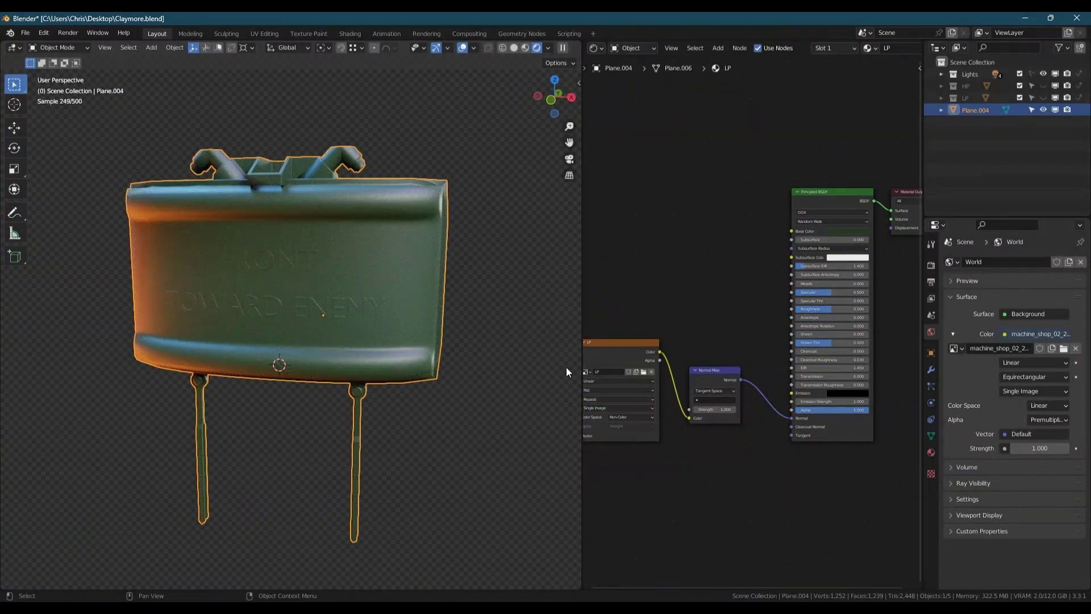
Step: Lower the Principled BSDF Roughness to 0.271, check the reflections, and return to Solid shading
middle_click_drag(676, 305, 694, 304)
left_click_drag(853, 308, 836, 308)
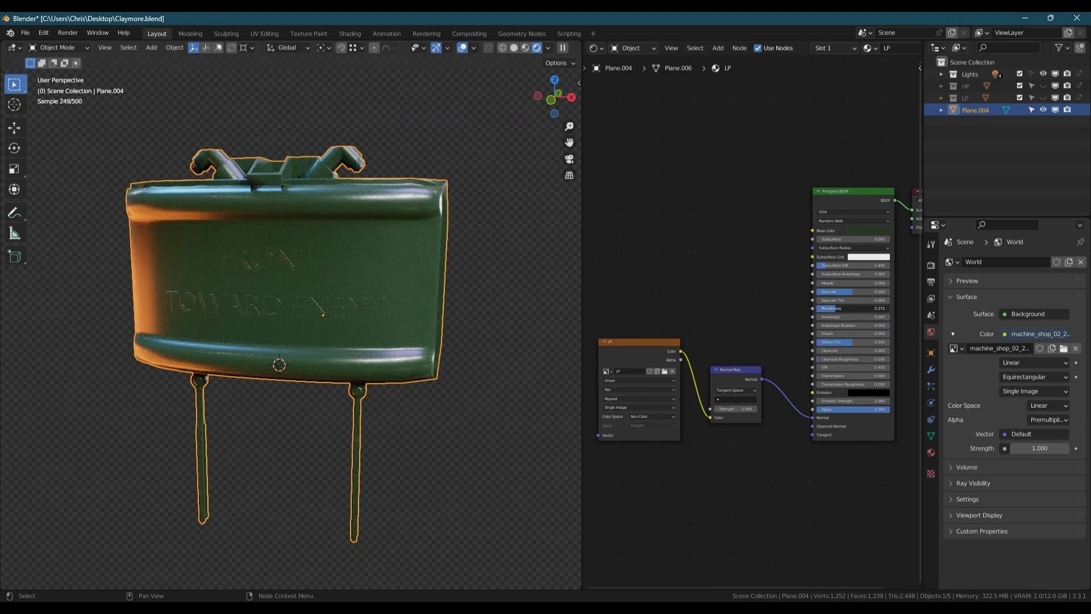
middle_click_drag(346, 291, 431, 259)
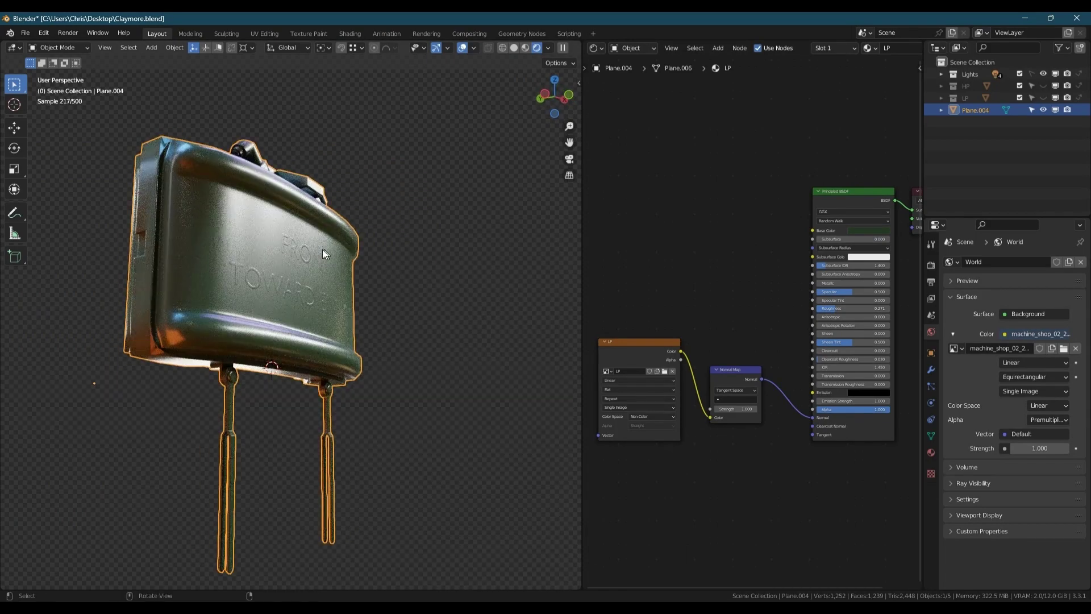
middle_click_drag(320, 253, 295, 270)
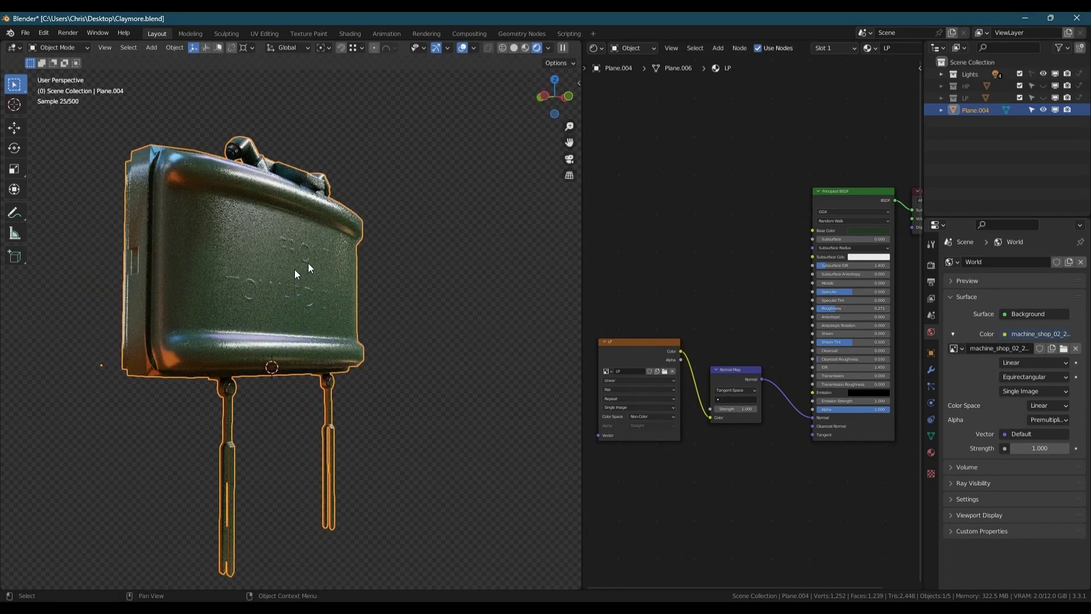
left_click(513, 48)
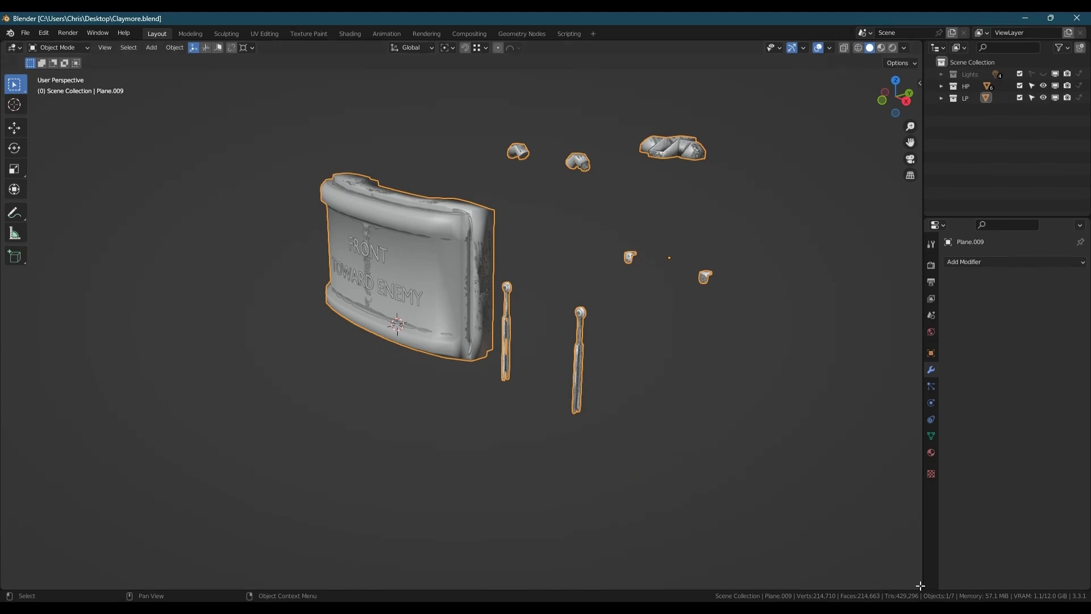
Step: Split the viewport into a lower Shader Editor and an upper Image Editor
left_click_drag(920, 585, 398, 533)
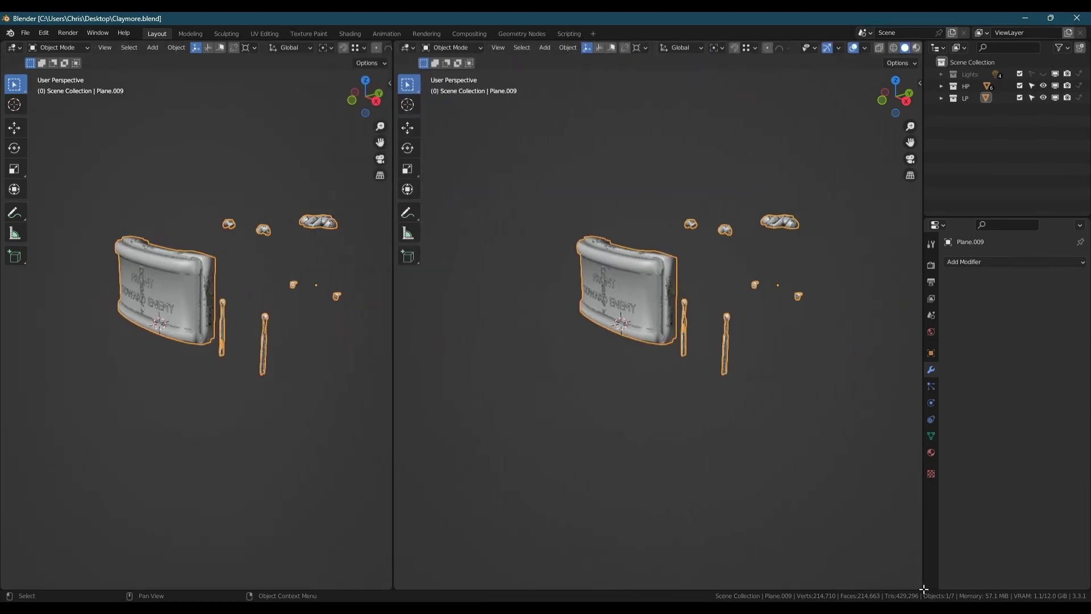
left_click_drag(920, 584, 921, 262)
left_click(406, 269)
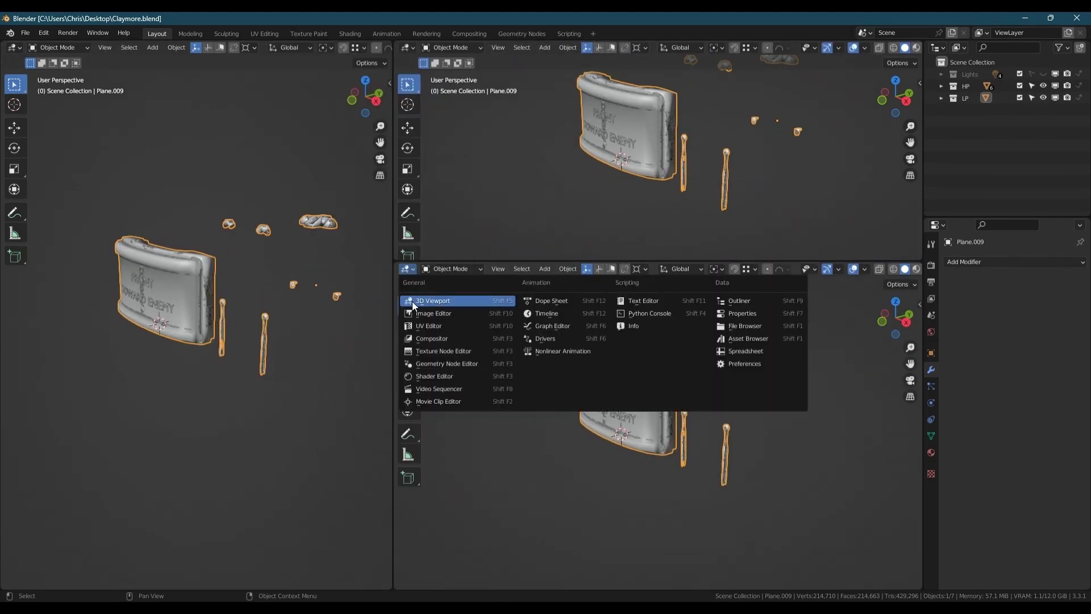
left_click(422, 376)
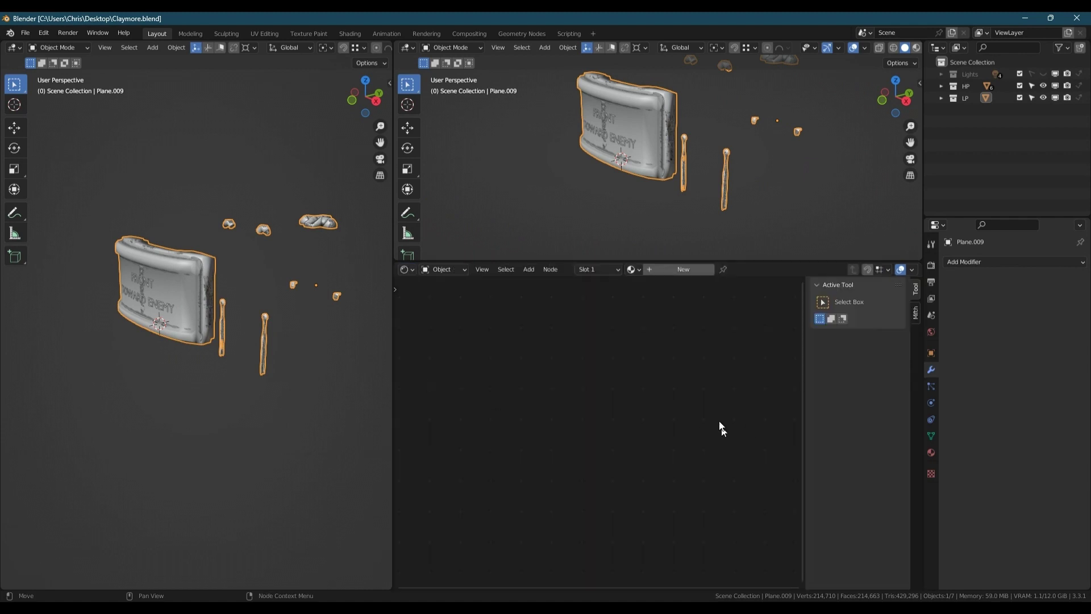
key("n")
left_click(408, 47)
left_click(422, 92)
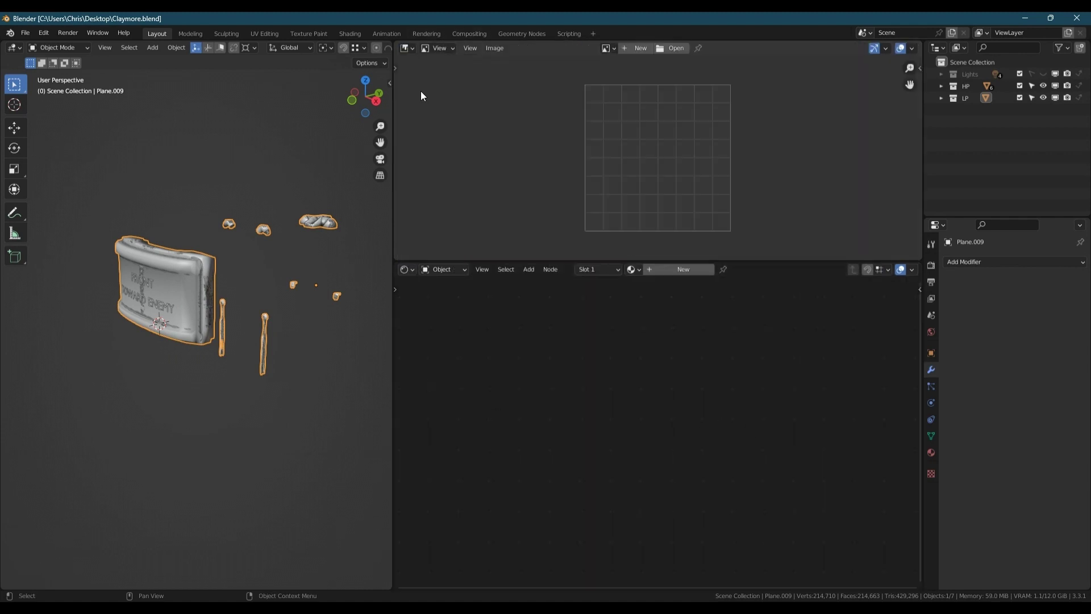
Step: Start a new image named AO with its size set to 1024*4
left_click(635, 48)
left_click(625, 65)
type("A")
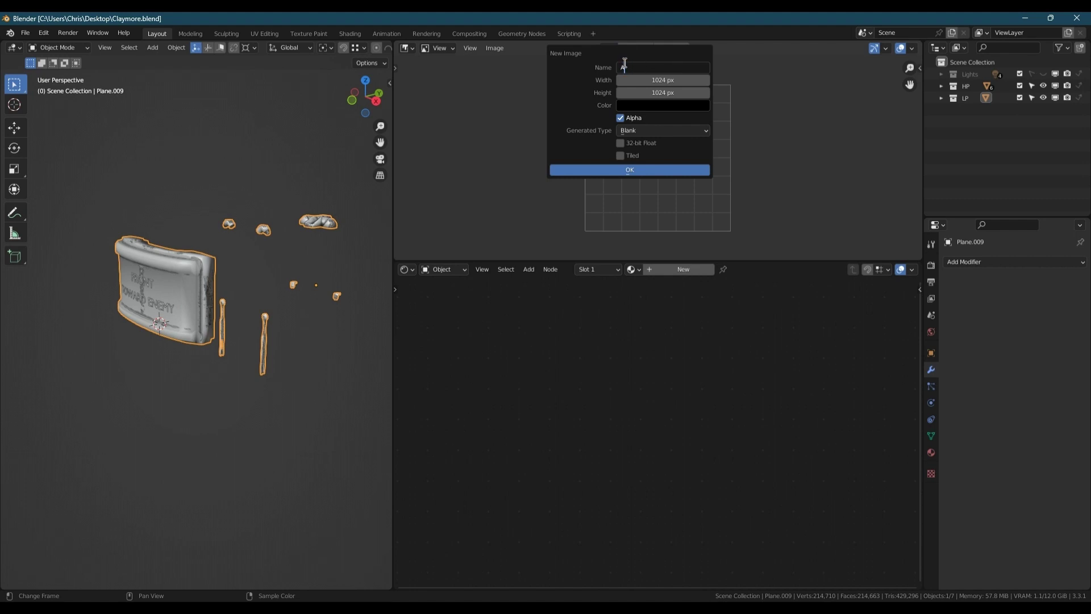
type("O")
key("Return")
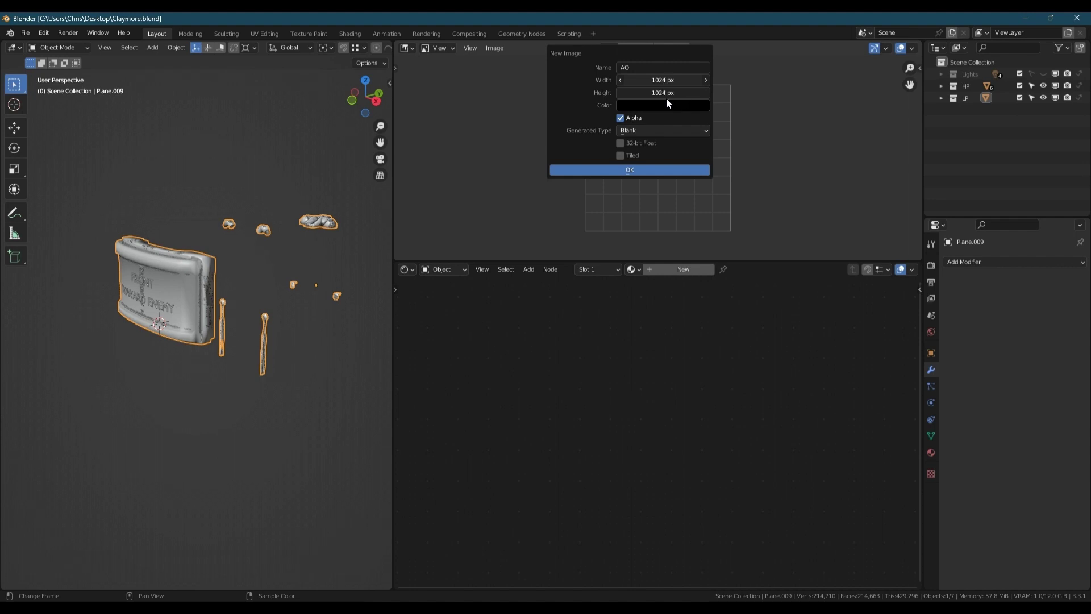
left_click(669, 80)
left_click(669, 79)
type("*4")
key("Return")
Step: Create the black AO image and pan it into view
left_click(650, 171)
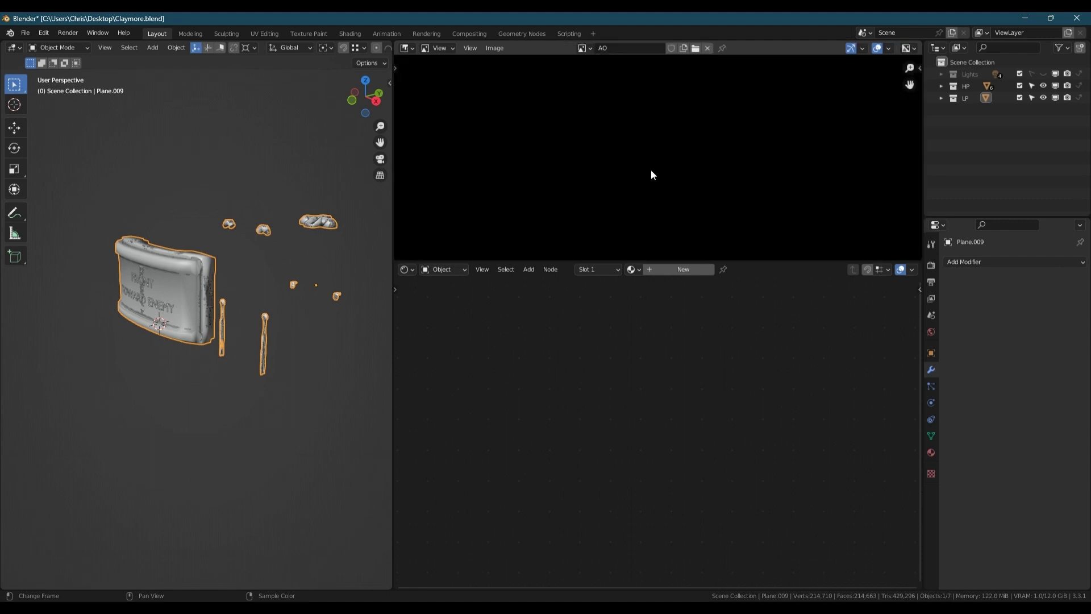
scroll(624, 198, "down", 4)
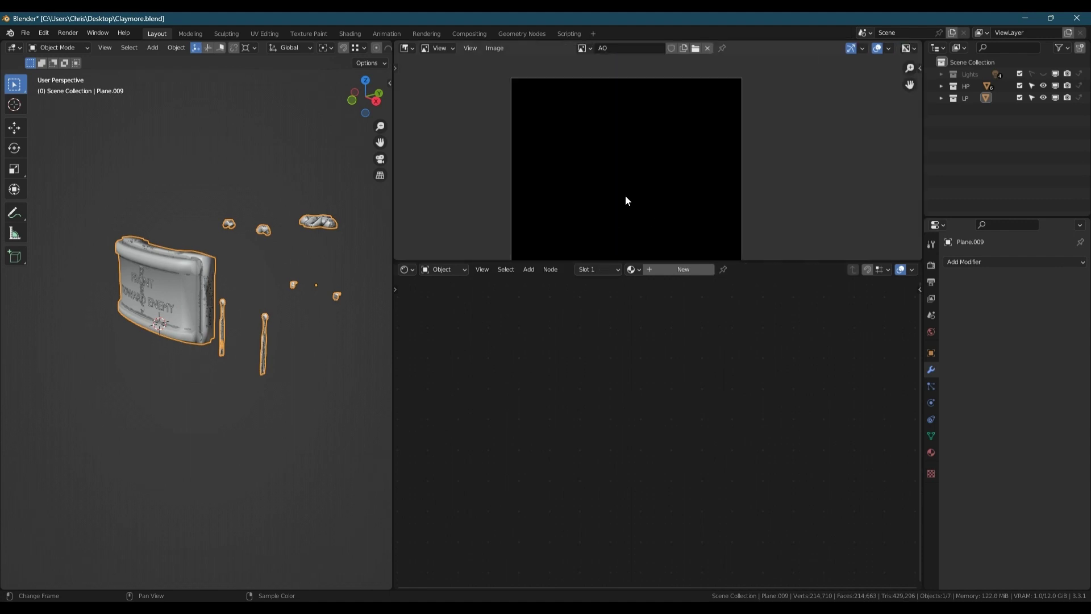
middle_click_drag(625, 197, 641, 157)
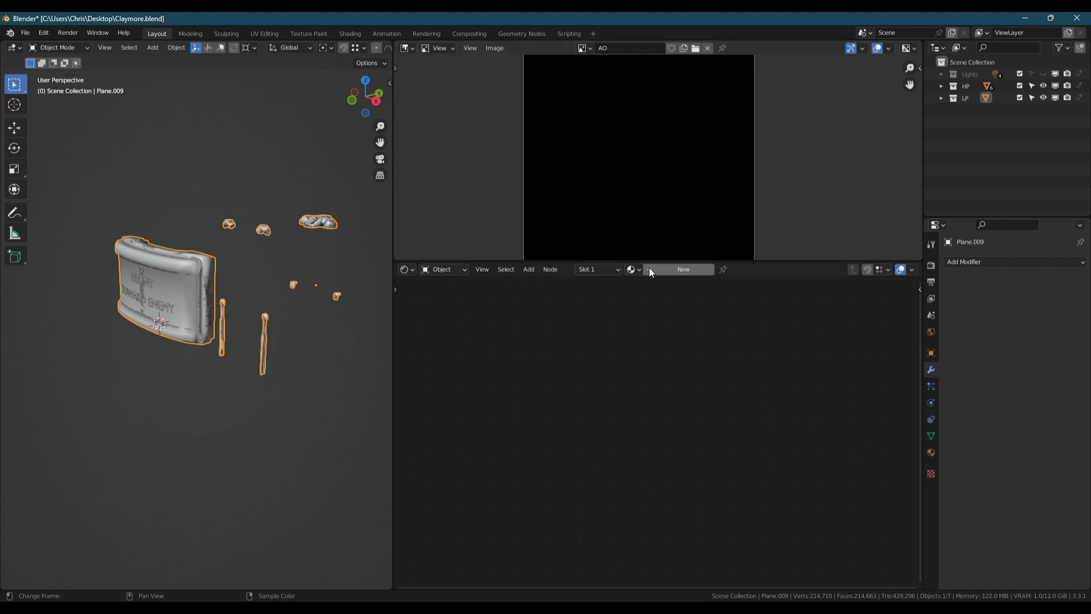
Step: Join the high-poly parts from Cylinder to Text into Cylinder, then select Plane.009 in LP
left_click(941, 87)
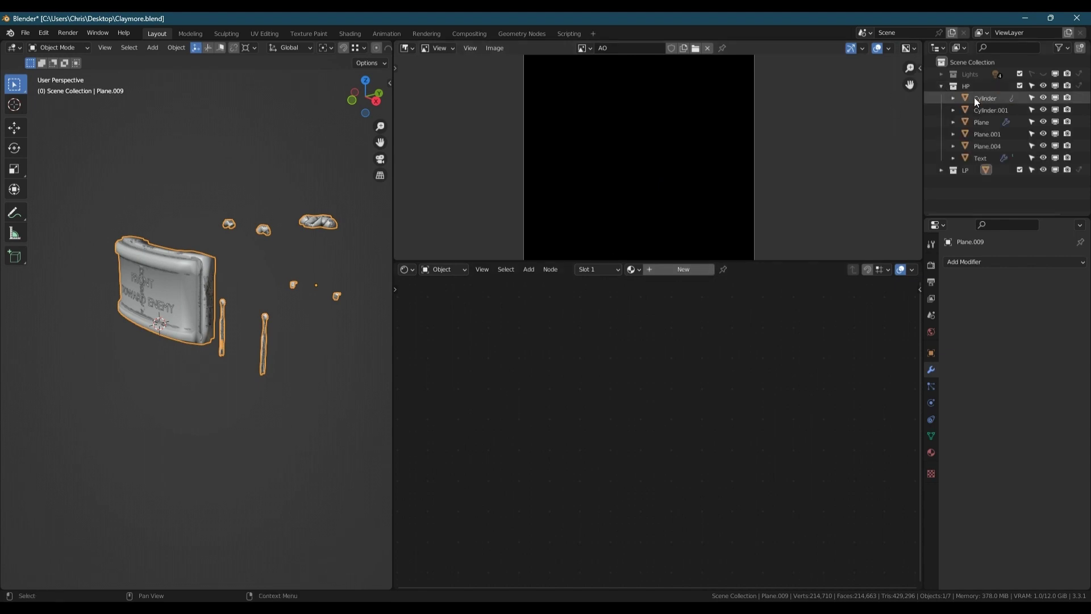
left_click(977, 98)
left_click(984, 159, "shift")
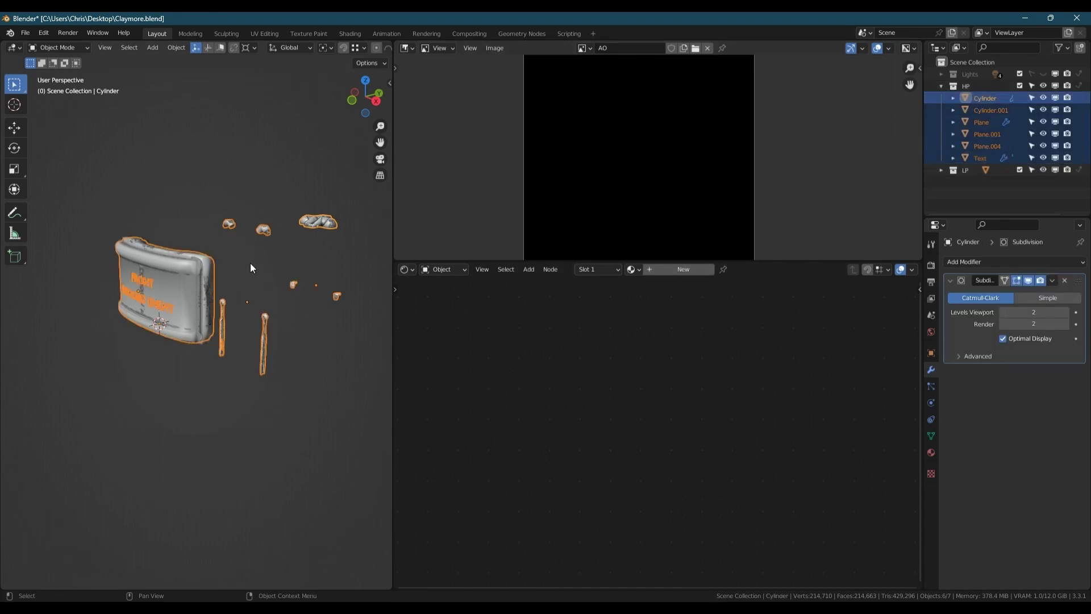
key("ctrl+j")
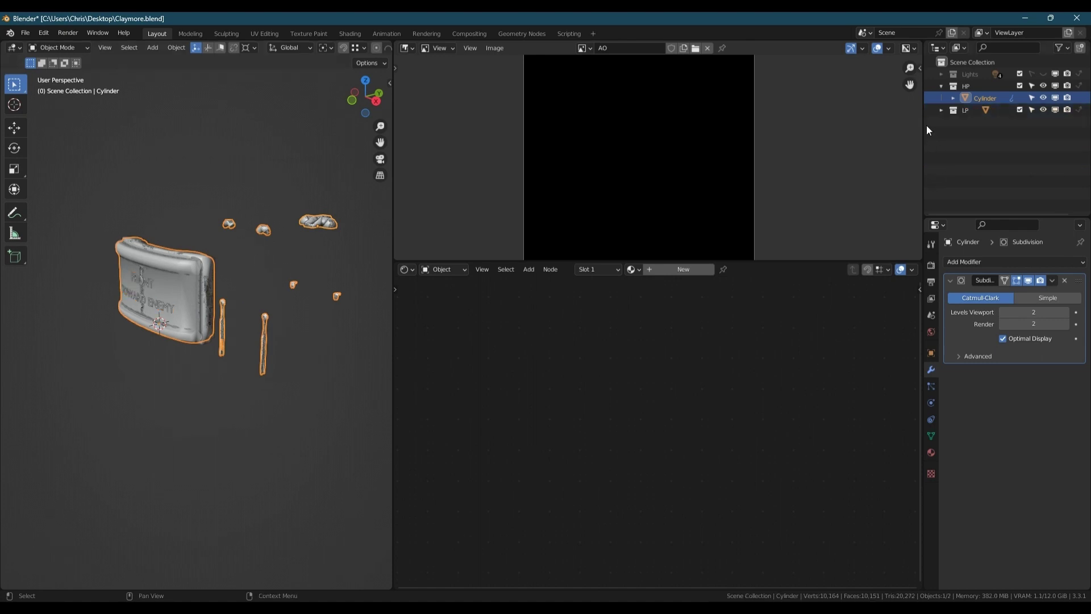
left_click(941, 111)
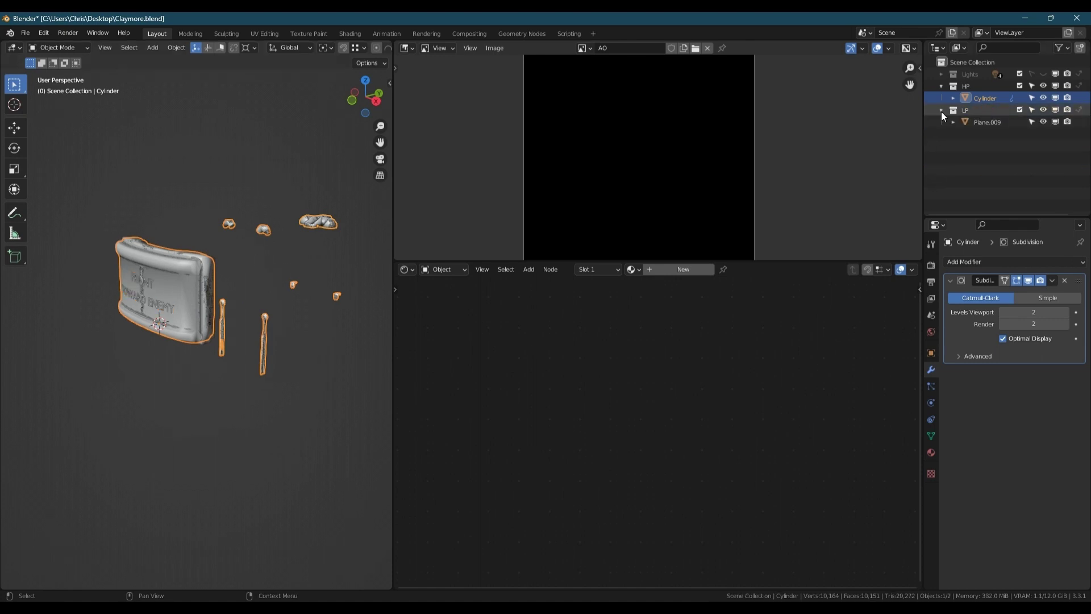
left_click(991, 120)
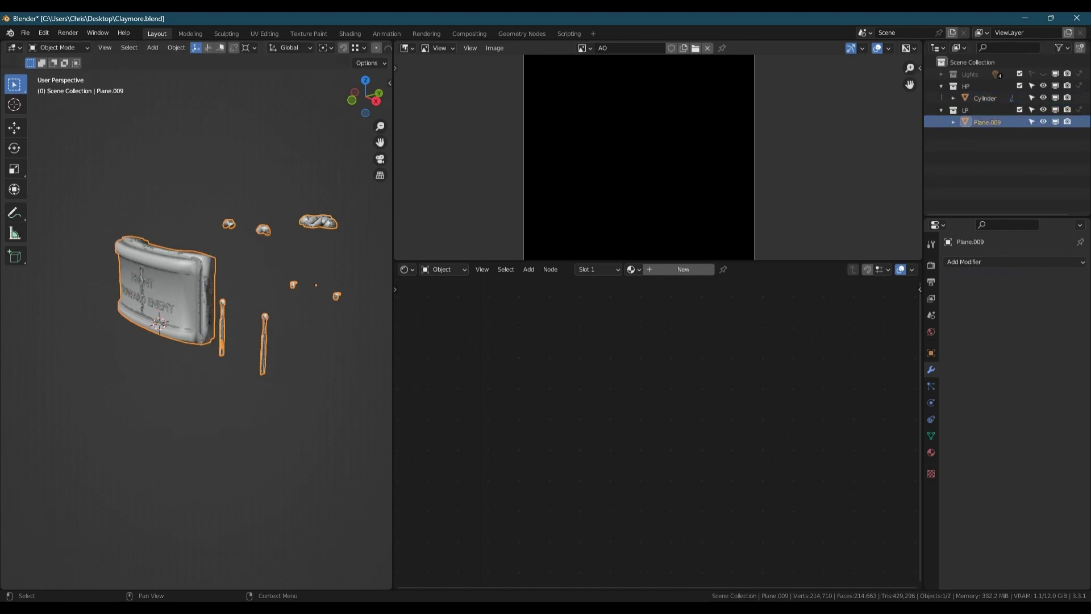
Step: Create a new material on Plane.009 and name it LP_AO
left_click(649, 271)
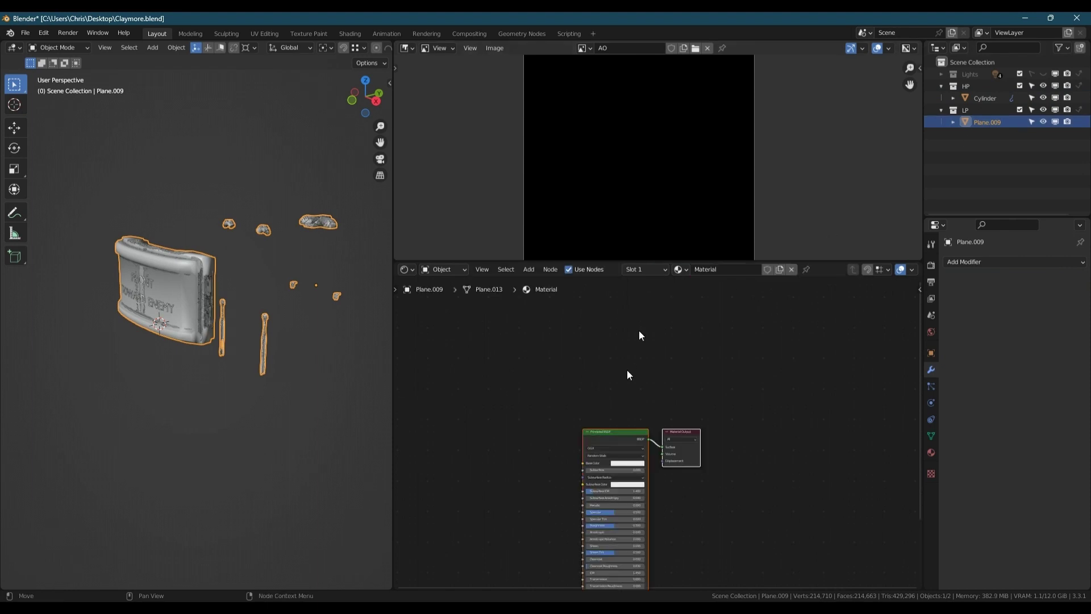
left_click(712, 274)
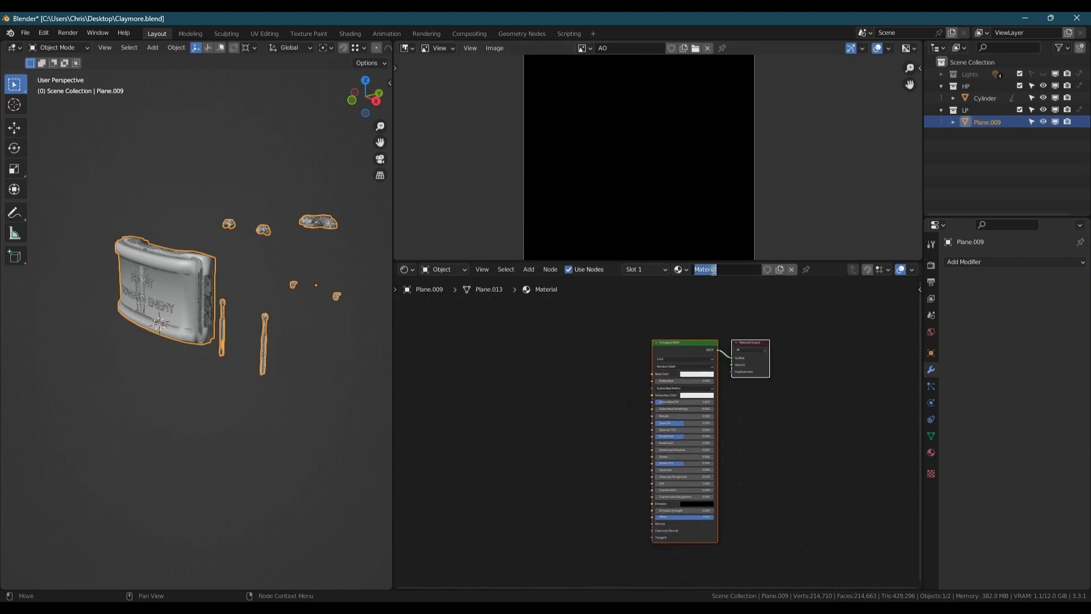
type("LP_AO")
key("Return")
Step: Add an Image Texture node using the AO image in Non-Color space, placed beside the shader
key("shift+a")
left_click(422, 432)
type("ima")
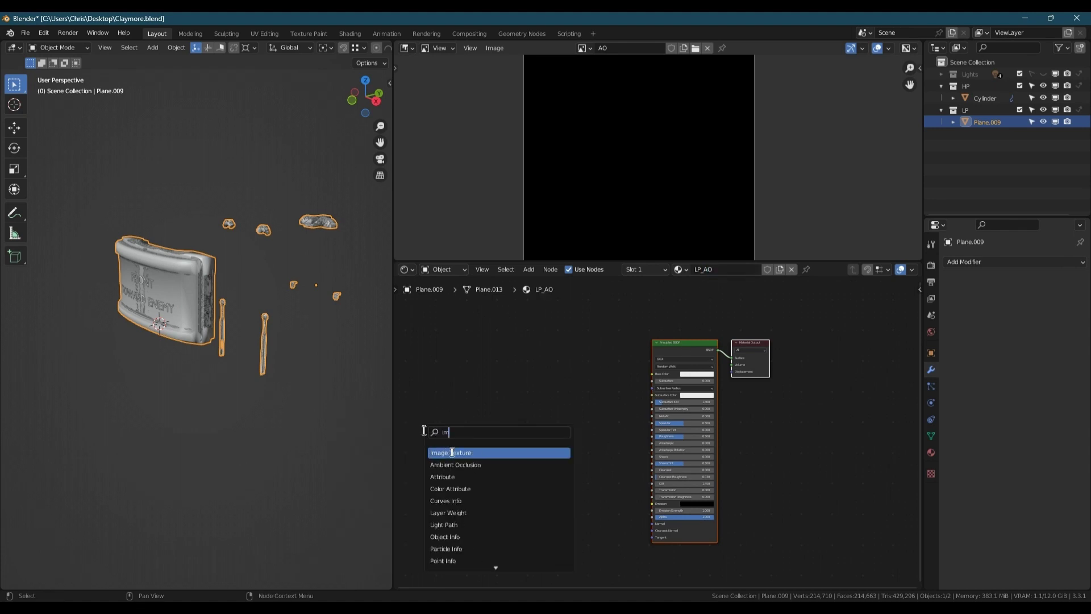
key("Return")
left_click(493, 386)
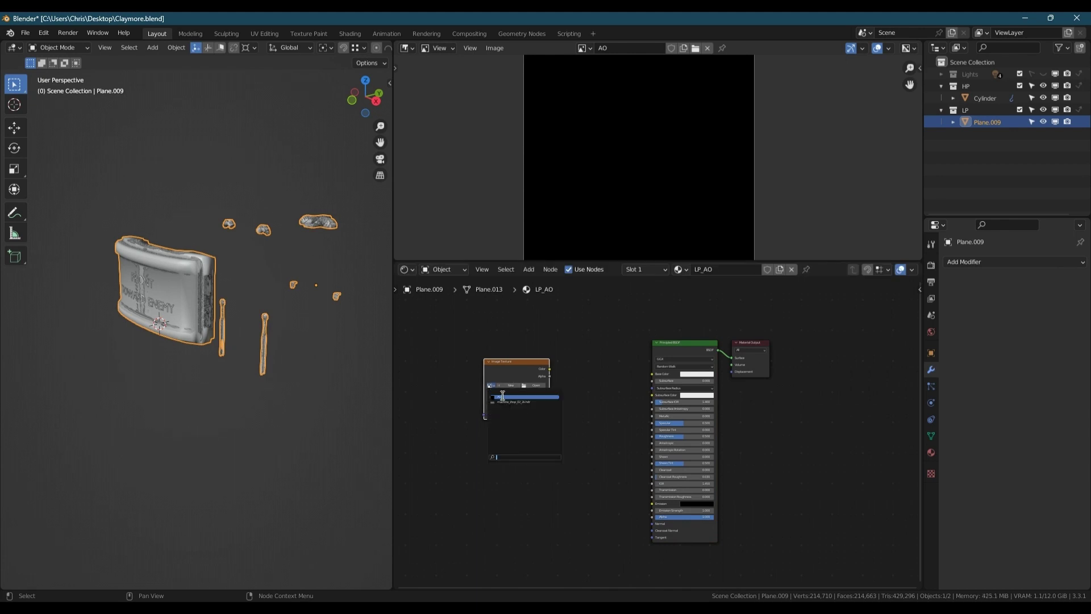
left_click(501, 395)
left_click(522, 422)
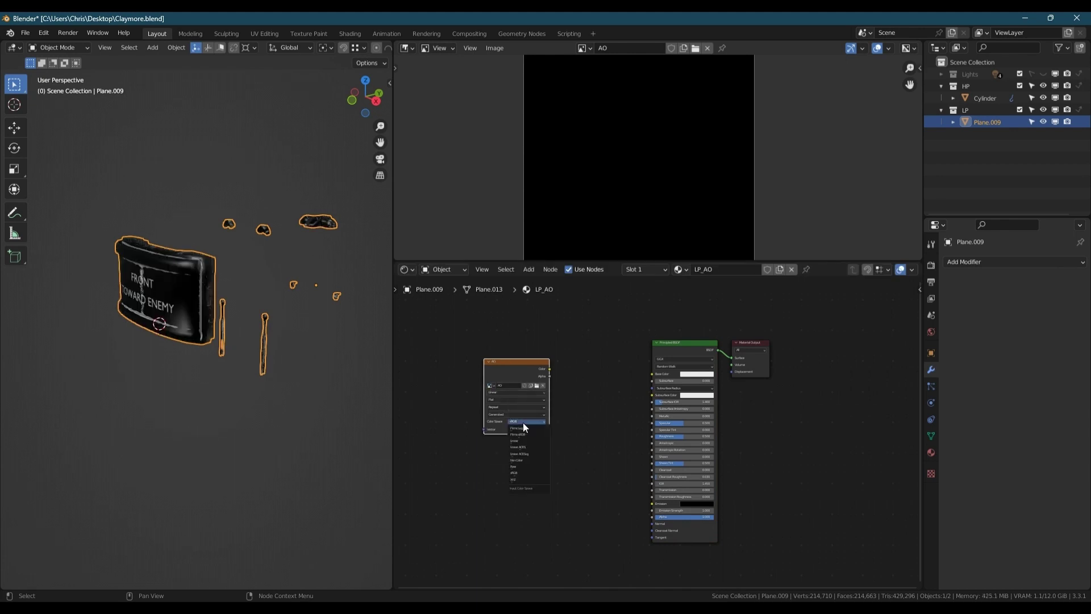
left_click(526, 459)
left_click_drag(529, 361, 533, 349)
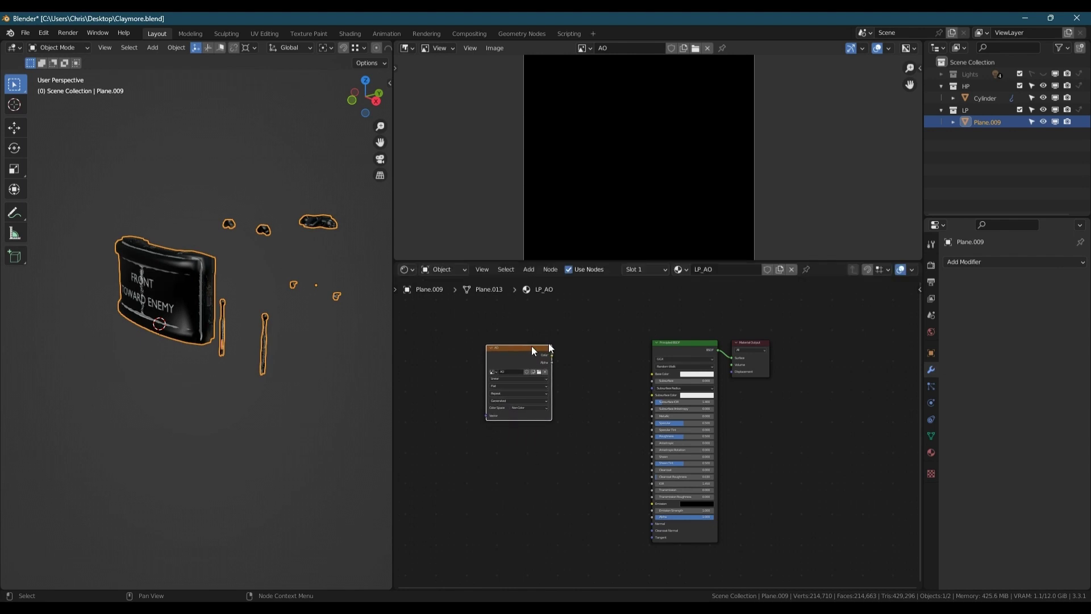
Step: Set the bake type in Render properties to Ambient Occlusion
left_click(931, 266)
scroll(1028, 425, "down", 5)
scroll(1026, 417, "down", 10)
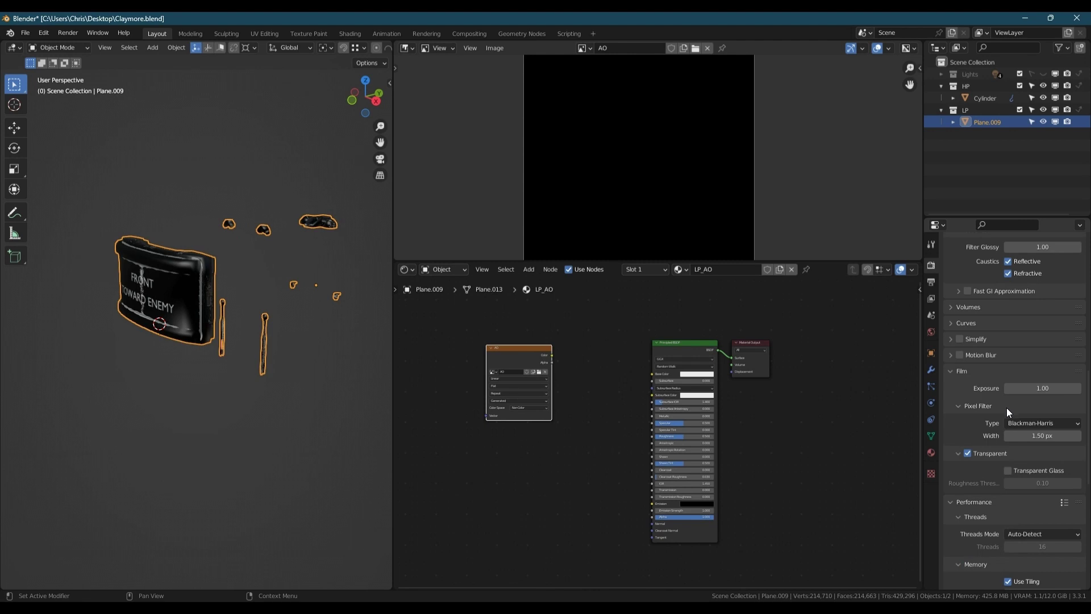
scroll(1007, 407, "down", 12)
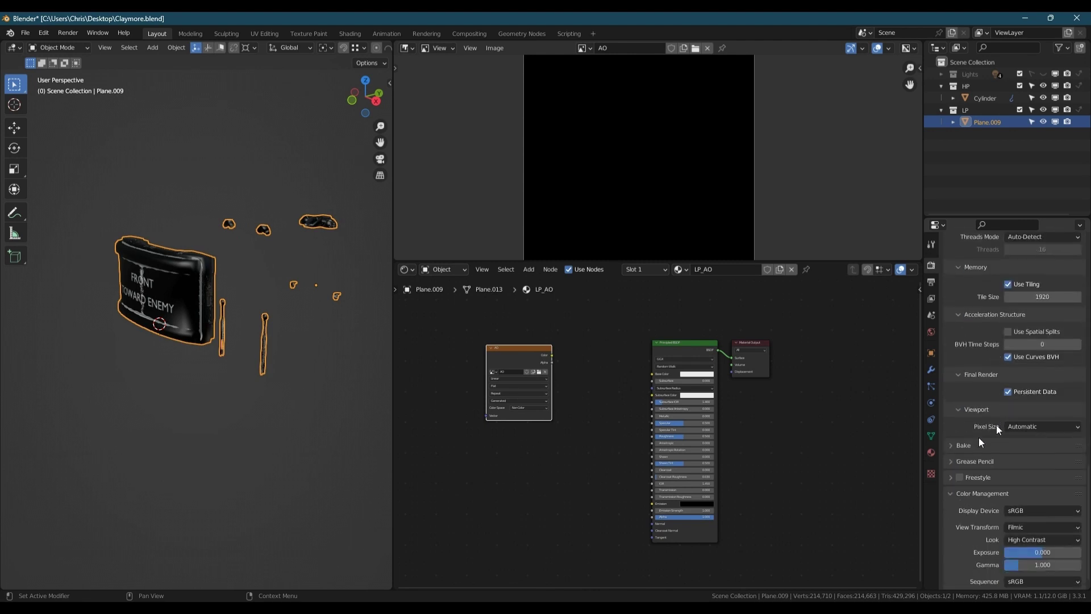
left_click(978, 444)
scroll(1002, 398, "down", 6)
left_click(1024, 352)
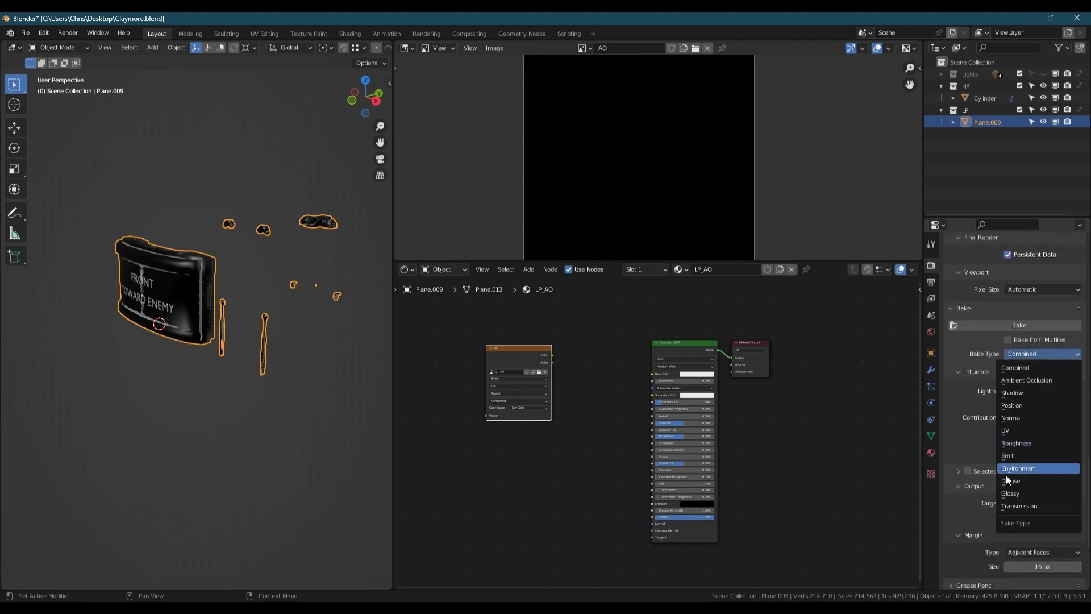
left_click(1031, 380)
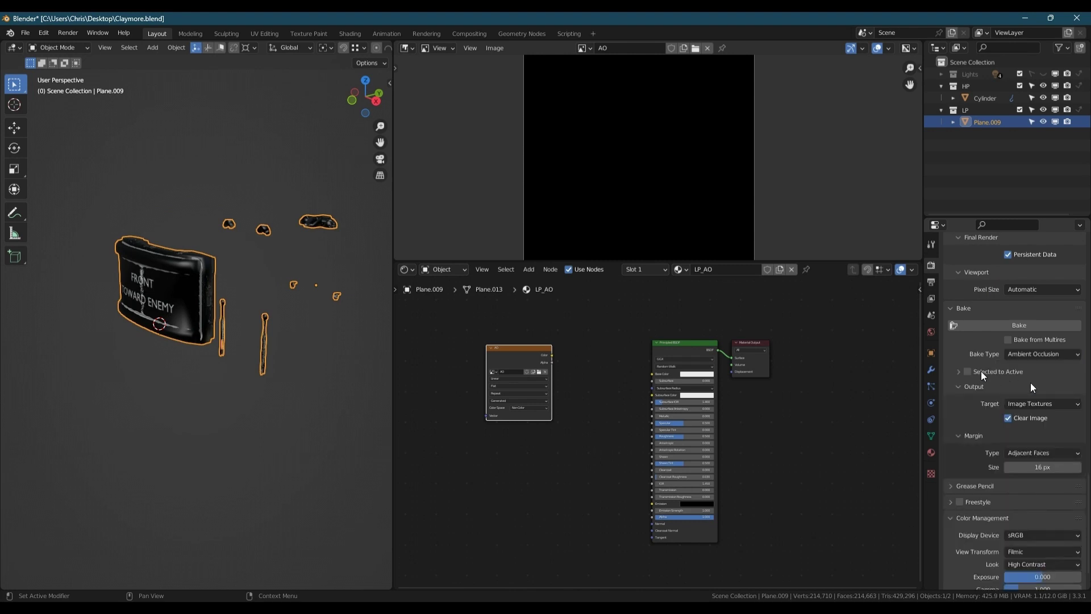
Step: Enable Selected to Active with 0.0035 m extrusion, adding Cylinder to the selection
left_click(968, 371)
left_click(959, 372)
left_click(1028, 401)
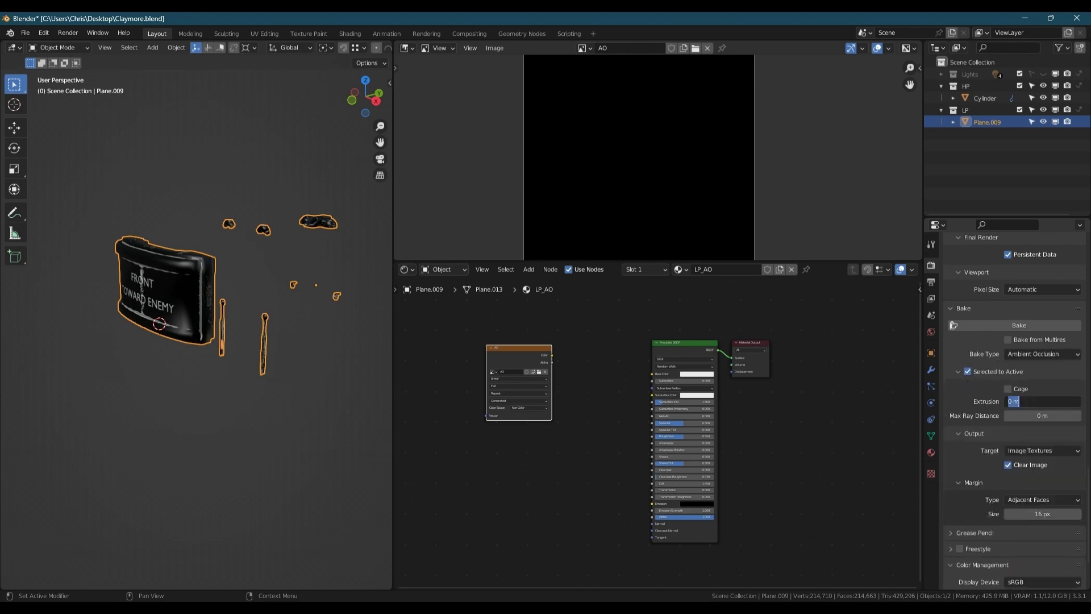
key("BackSpace")
key("Return")
left_click(984, 98, "ctrl")
left_click(987, 122, "ctrl")
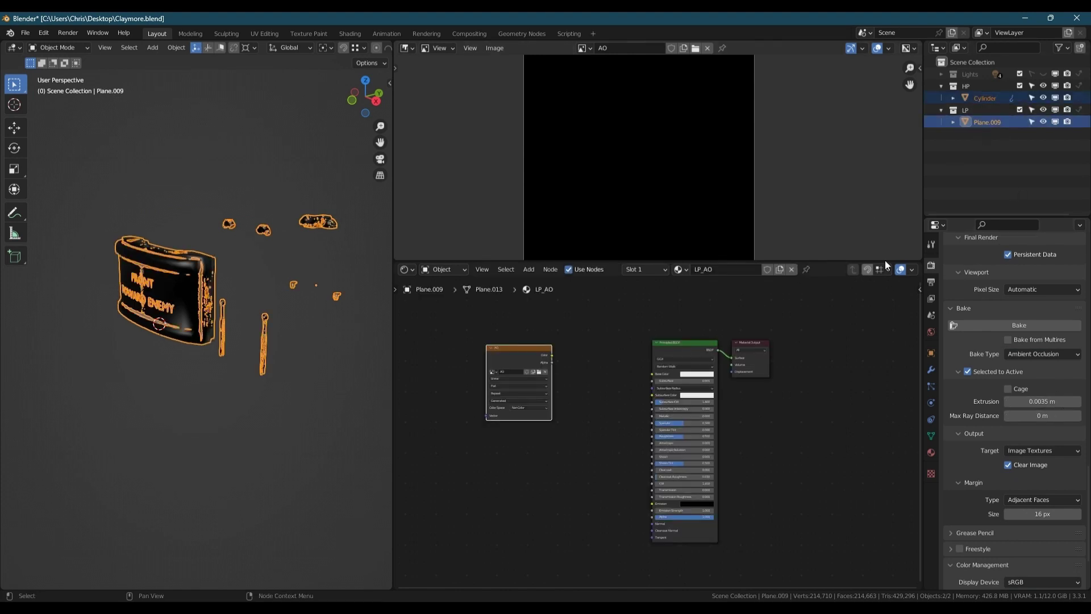
Step: Bake the ambient occlusion and inspect the result in an enlarged image view
left_click(1009, 325)
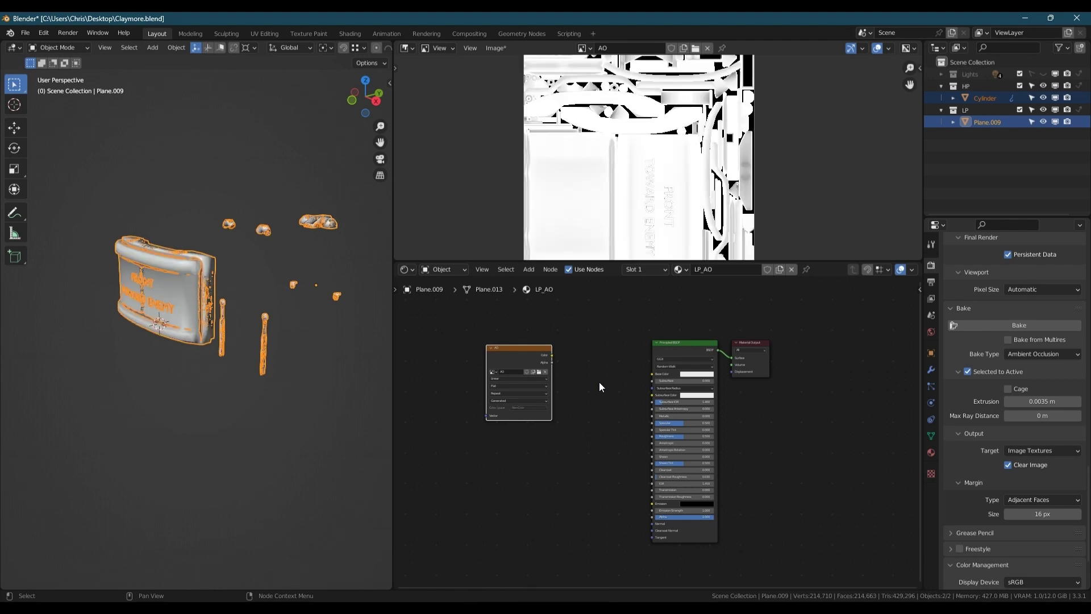
left_click_drag(659, 258, 655, 359)
scroll(667, 250, "up", 1)
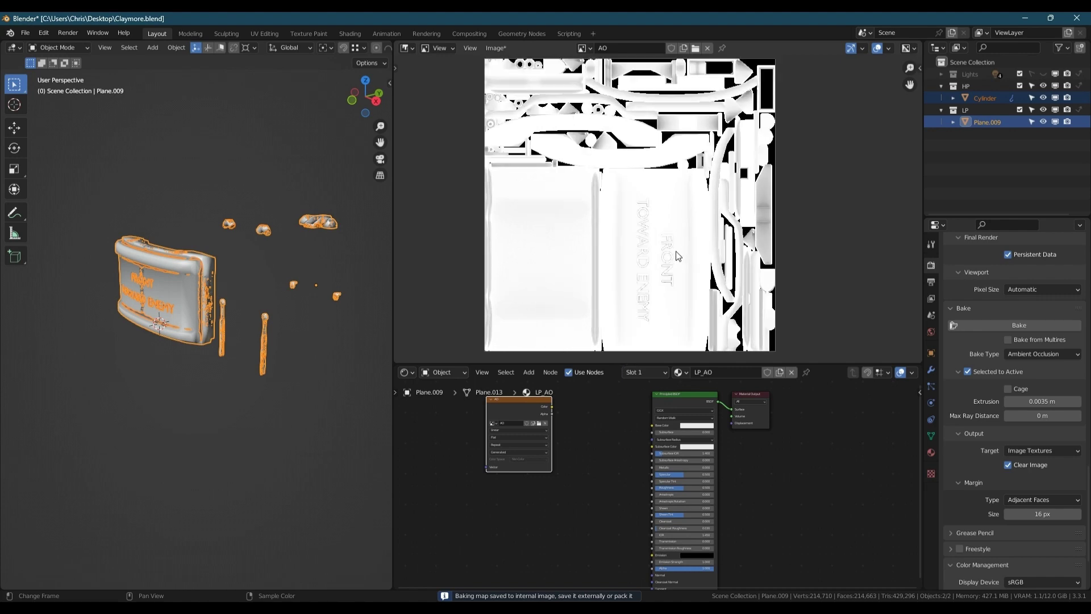
scroll(534, 142, "up", 3)
scroll(511, 125, "up", 2)
scroll(543, 144, "down", 2)
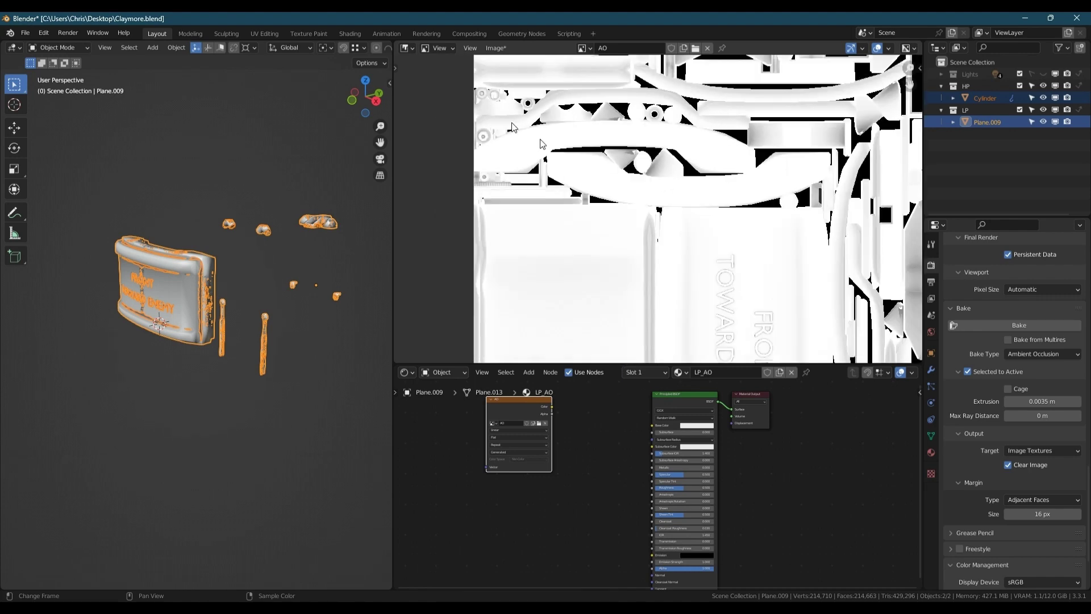
scroll(650, 195, "down", 2)
scroll(475, 97, "up", 2)
scroll(528, 227, "down", 1)
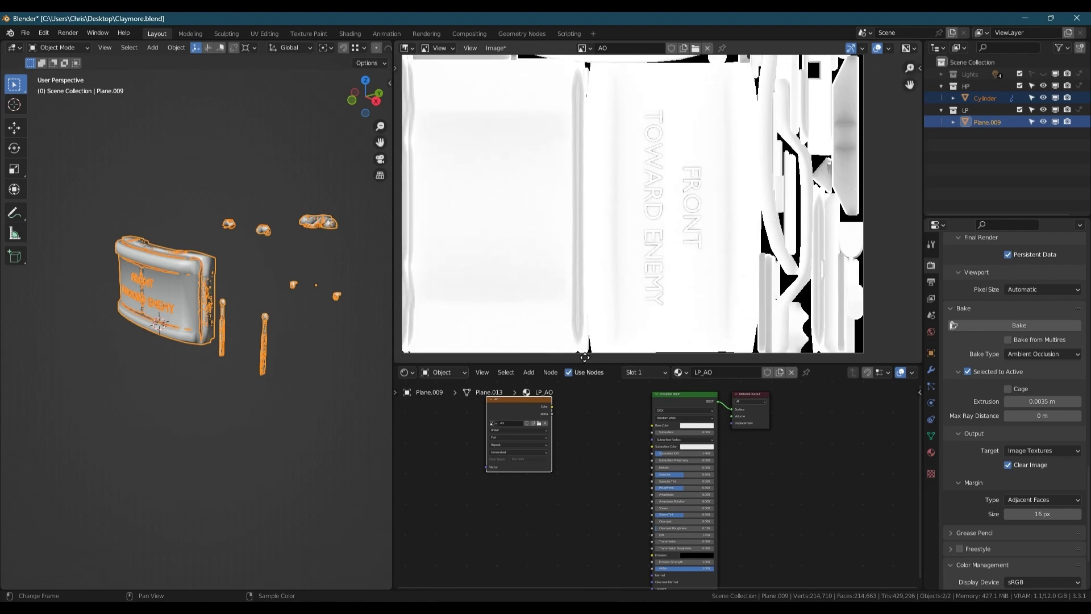
scroll(630, 142, "down", 1)
scroll(641, 145, "down", 2)
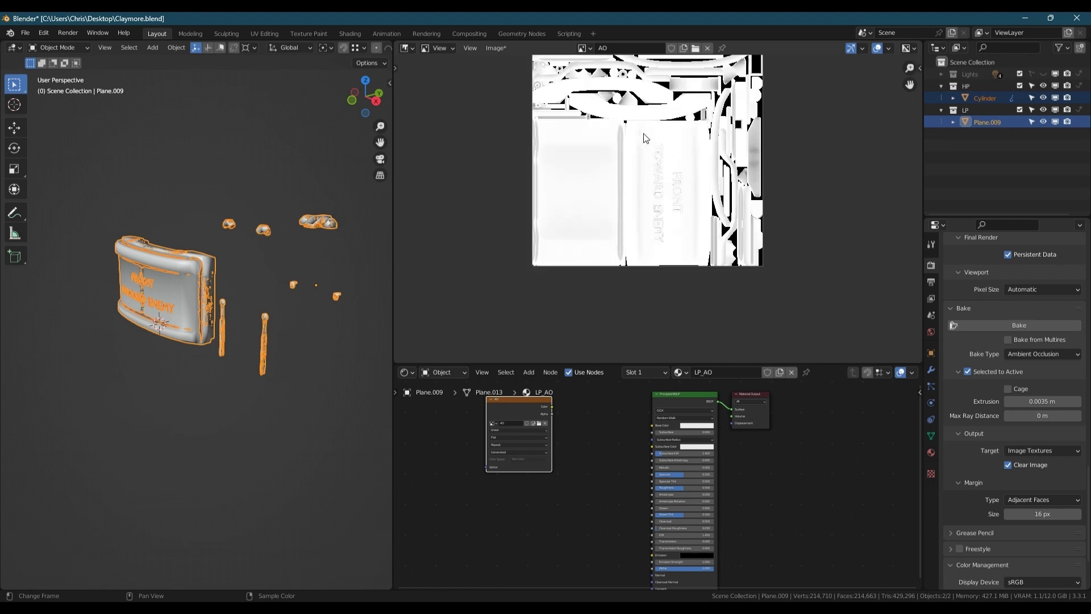
middle_click_drag(640, 145, 636, 202)
Step: Save the baked AO image as AO.png
left_click(495, 47)
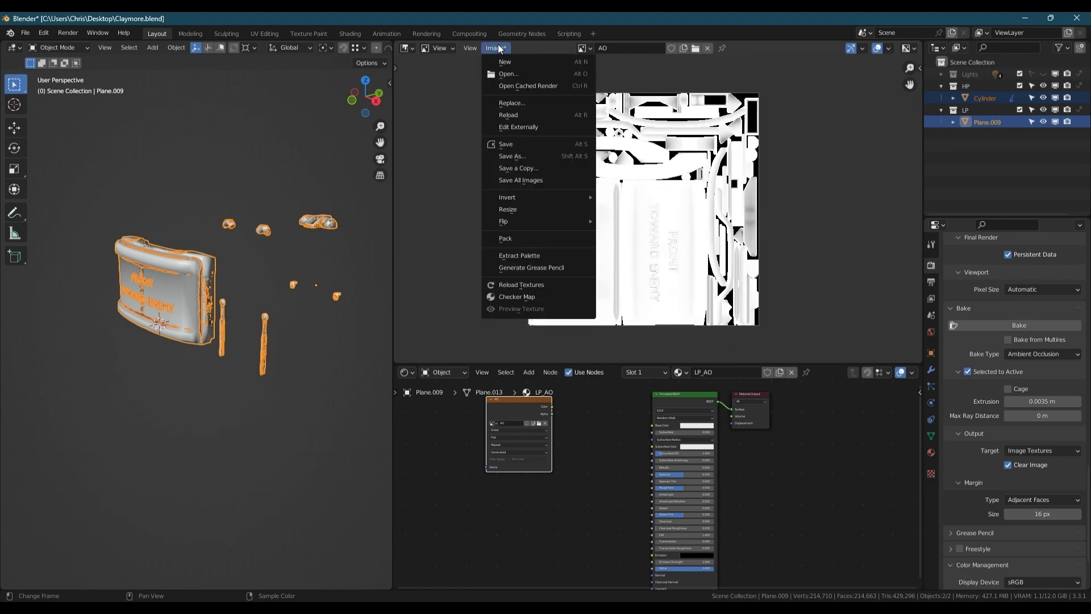
left_click(512, 156)
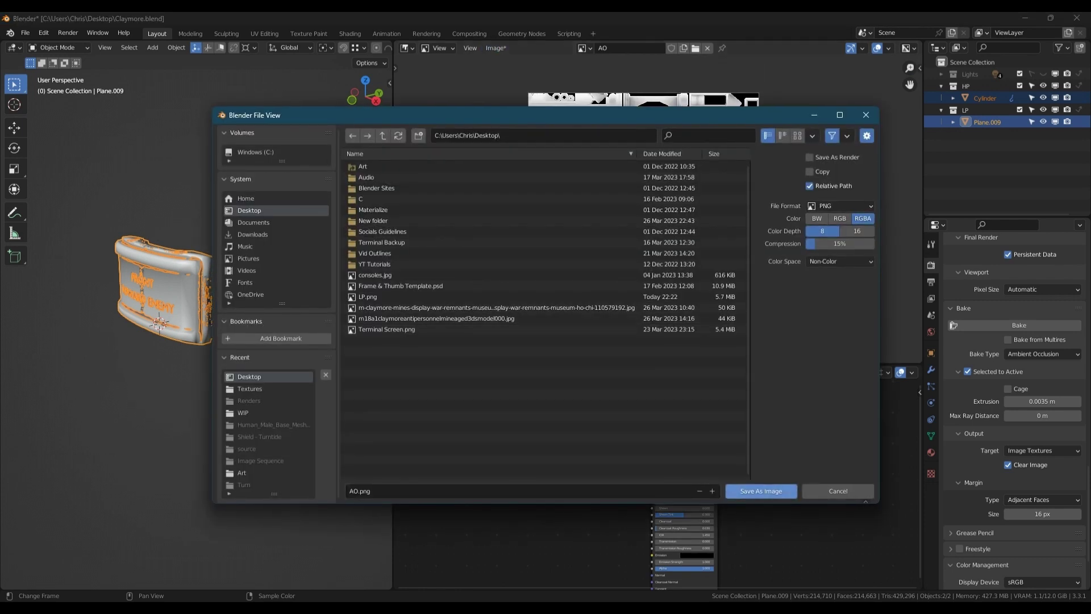
left_click(756, 489)
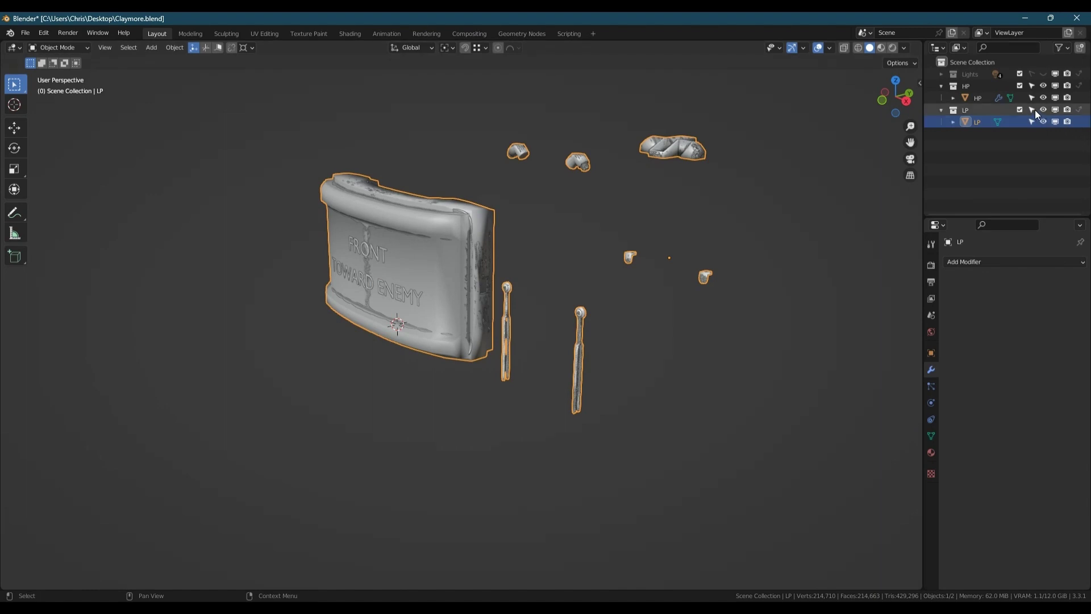
Step: Hide LP, split off a Shader Editor beside the viewport without its side panel, and select HP
left_click(1043, 113)
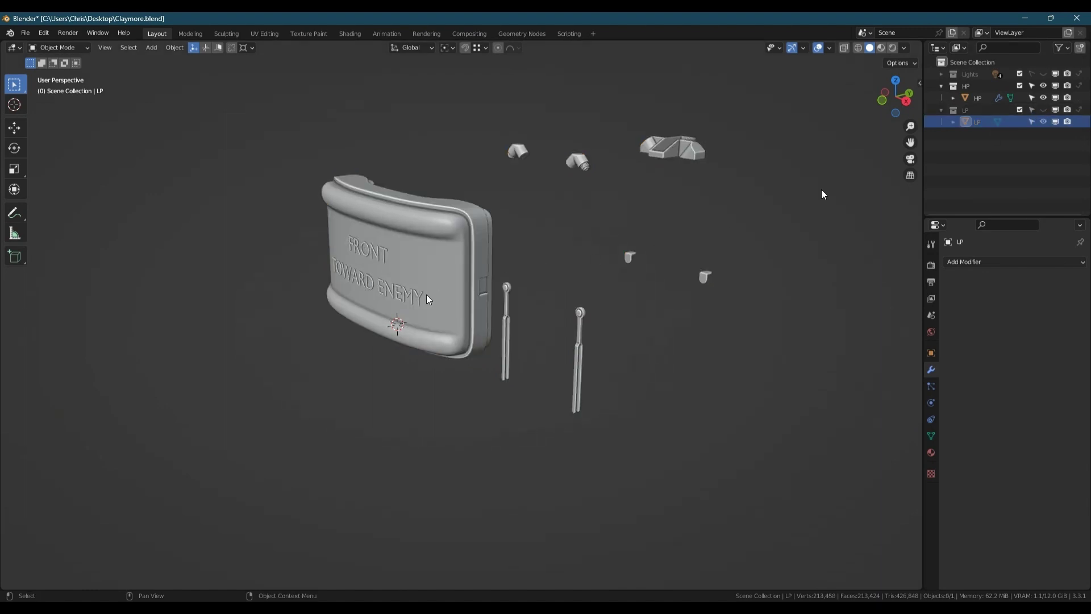
left_click_drag(919, 584, 478, 531)
left_click(489, 49)
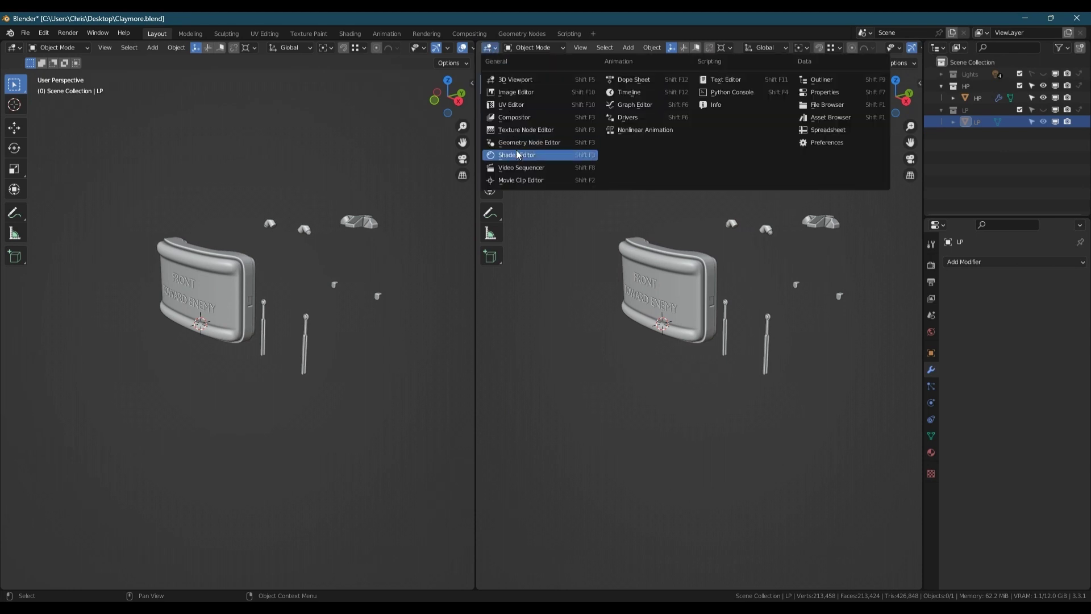
left_click(516, 154)
key("n")
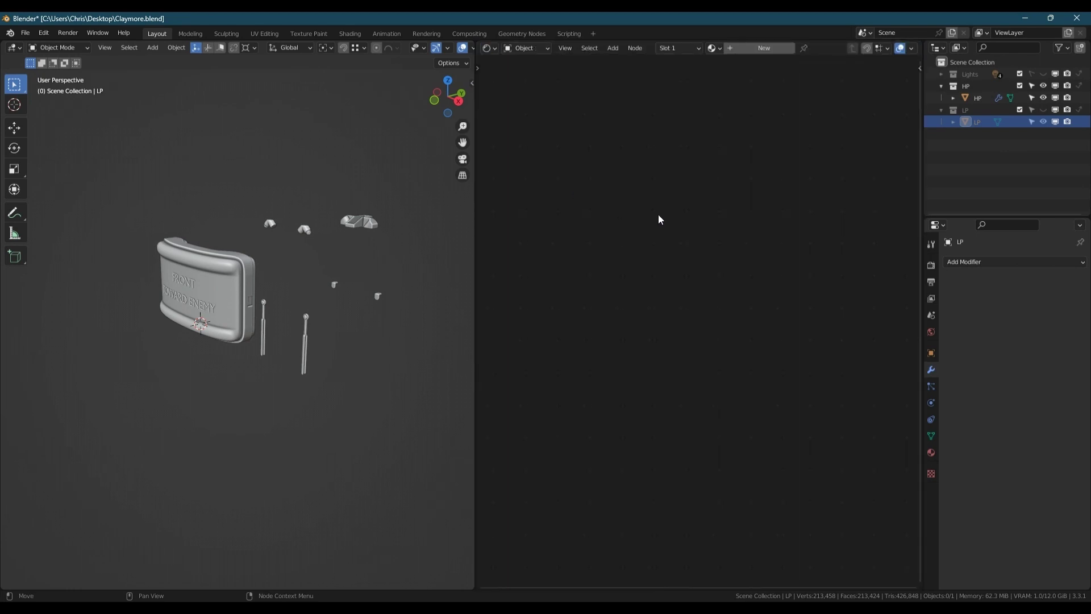
left_click(243, 278)
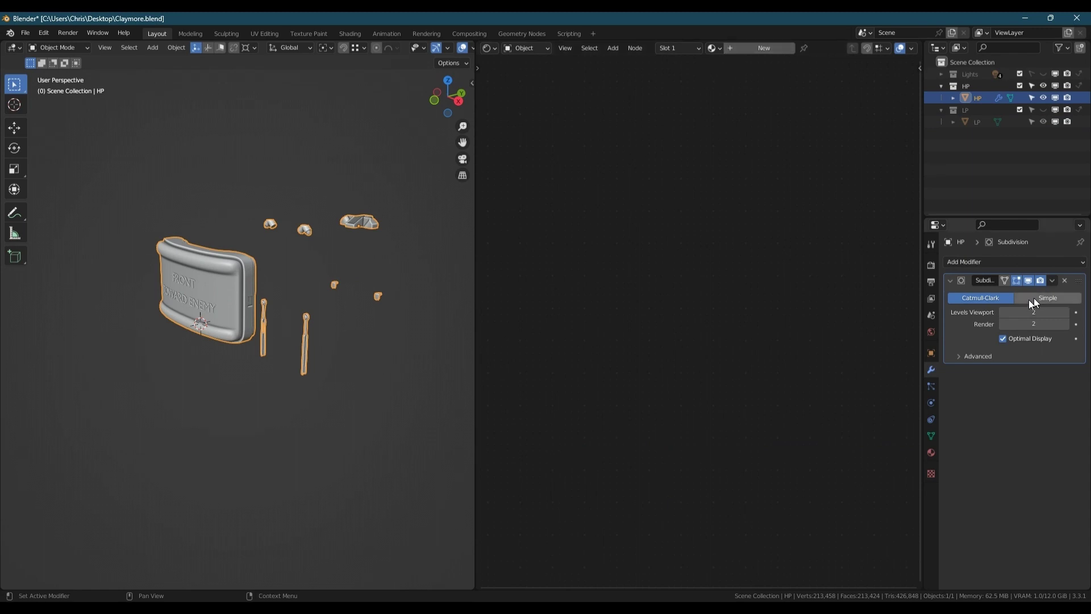
Step: Disable viewport subdivision and give HP a new material with a dark green base colour
left_click(1028, 280)
left_click(733, 48)
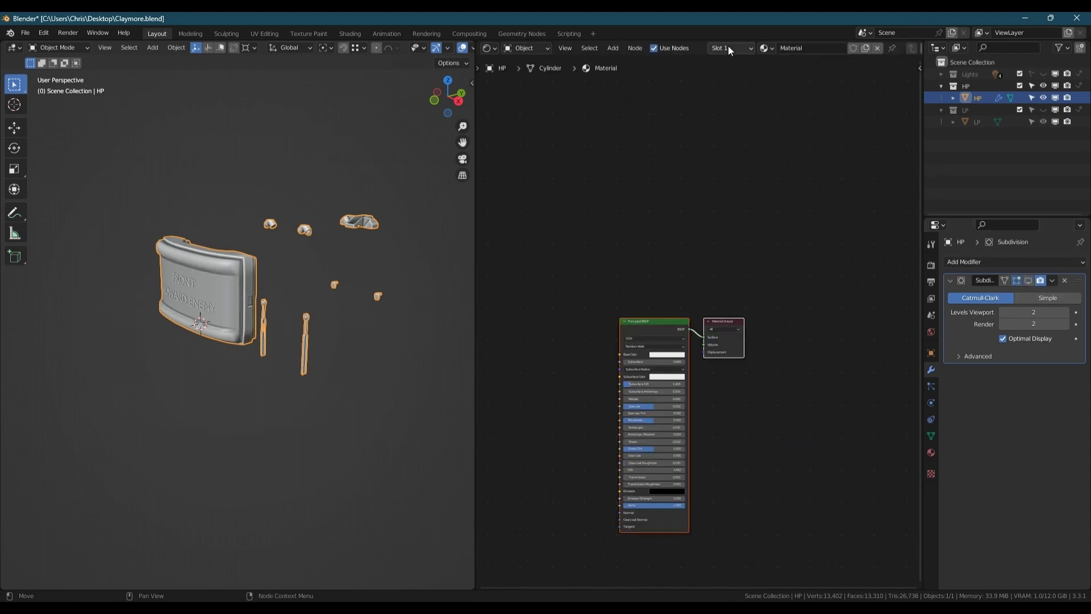
key("Home")
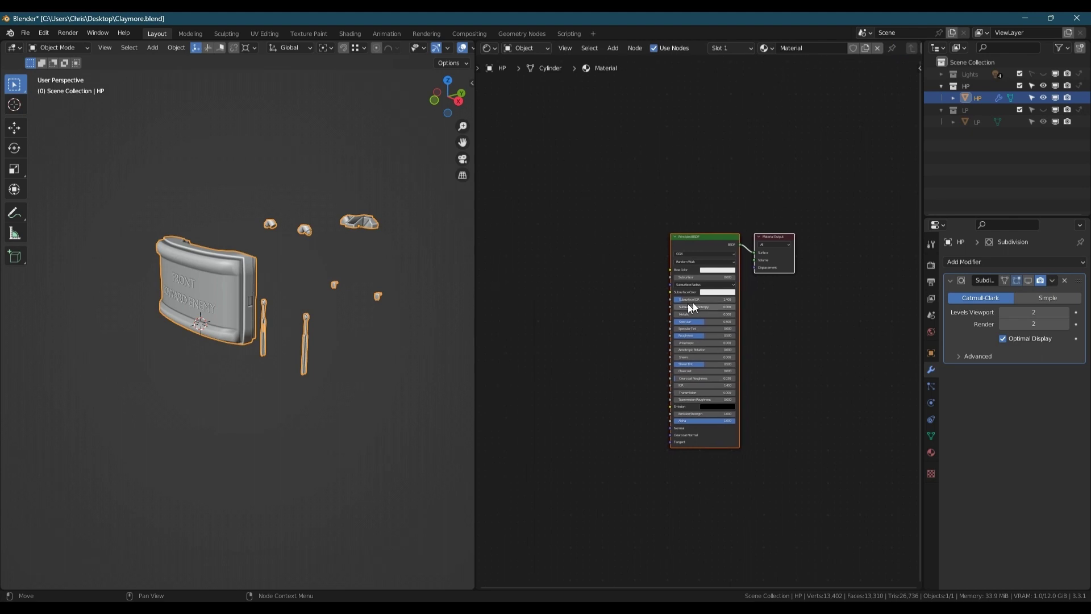
left_click(717, 271)
left_click(712, 194)
left_click_drag(755, 200, 755, 216)
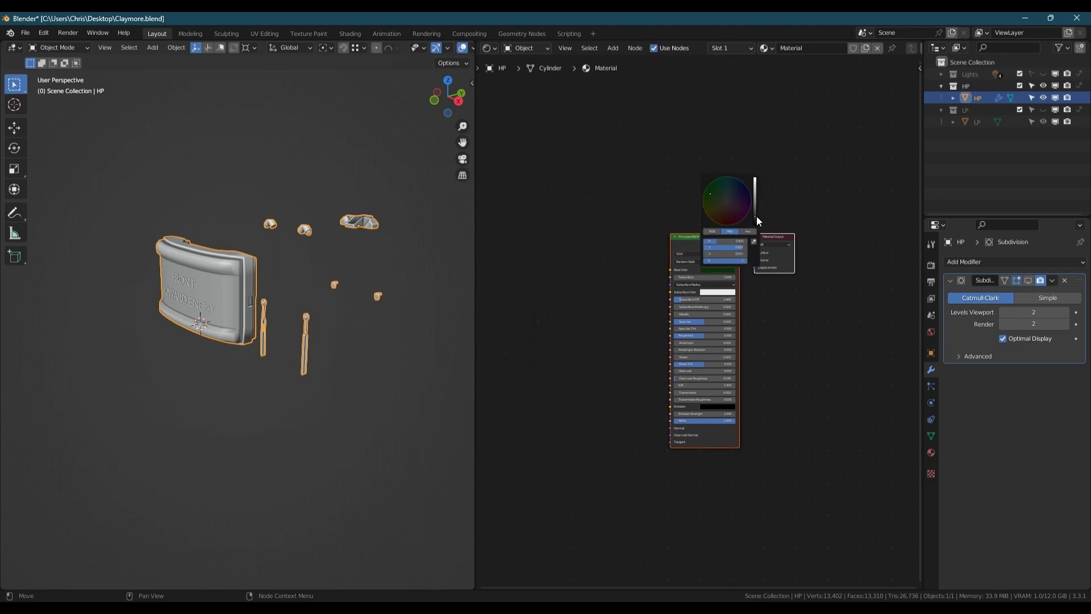
Step: Add a second material slot holding a new Material.001, then enter Edit Mode
left_click(751, 49)
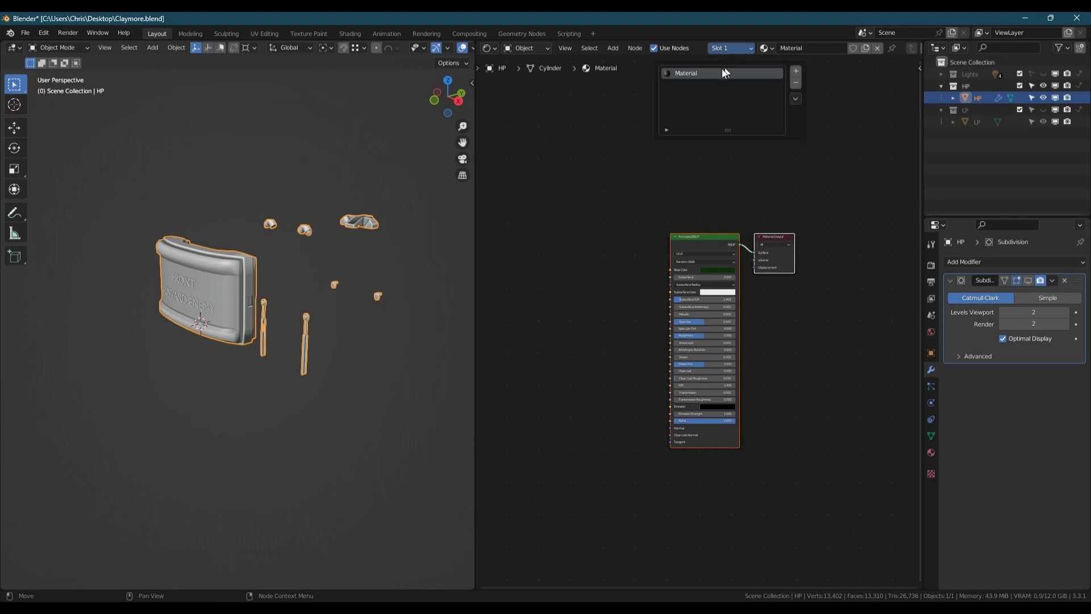
left_click(796, 71)
left_click(765, 48)
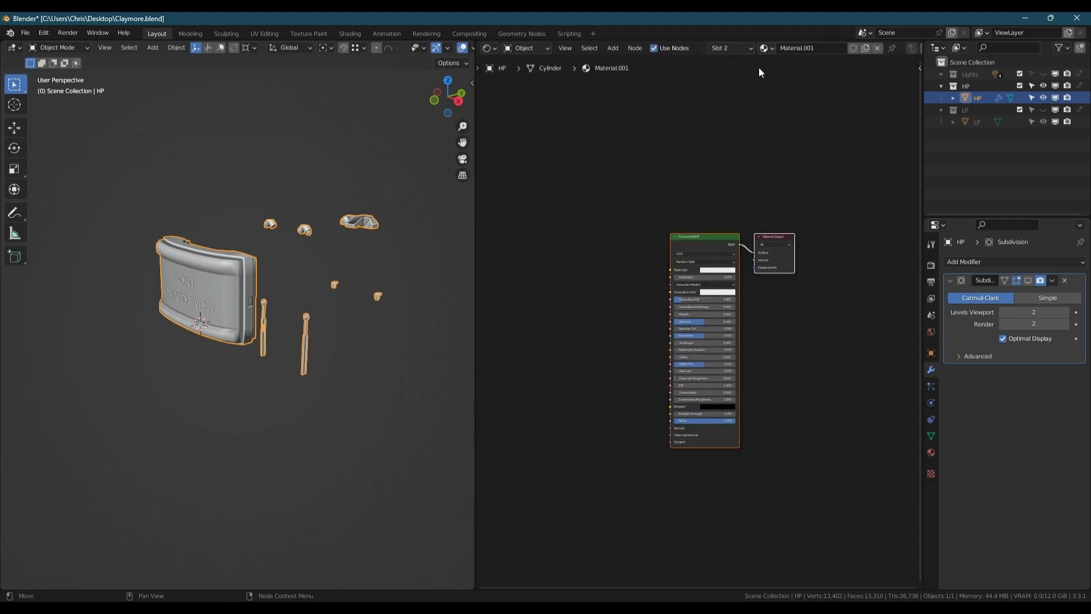
left_click(714, 269)
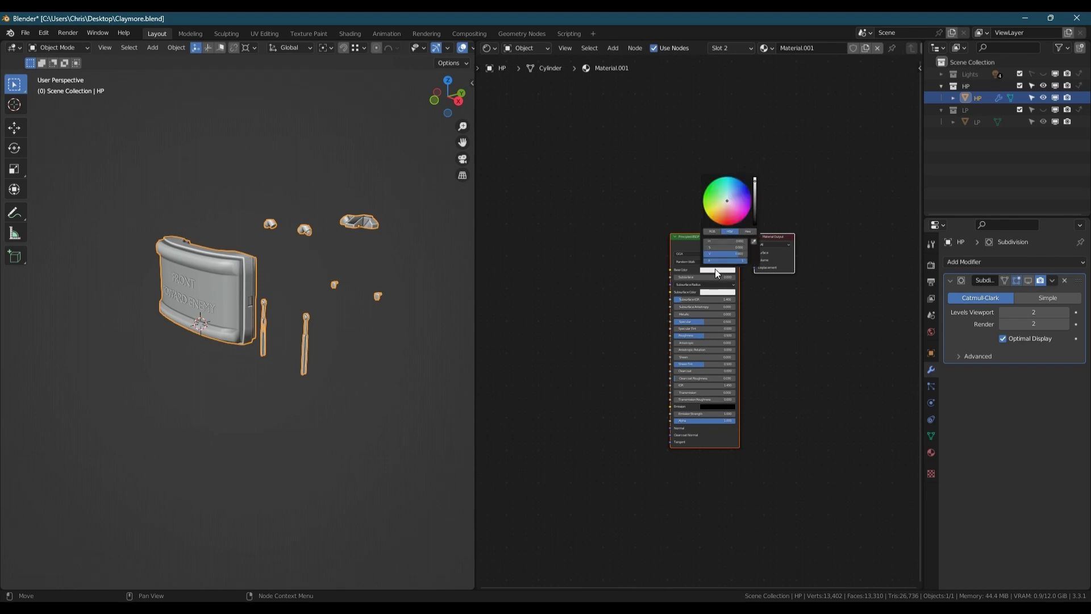
scroll(240, 282, "up", 1)
scroll(241, 282, "up", 2)
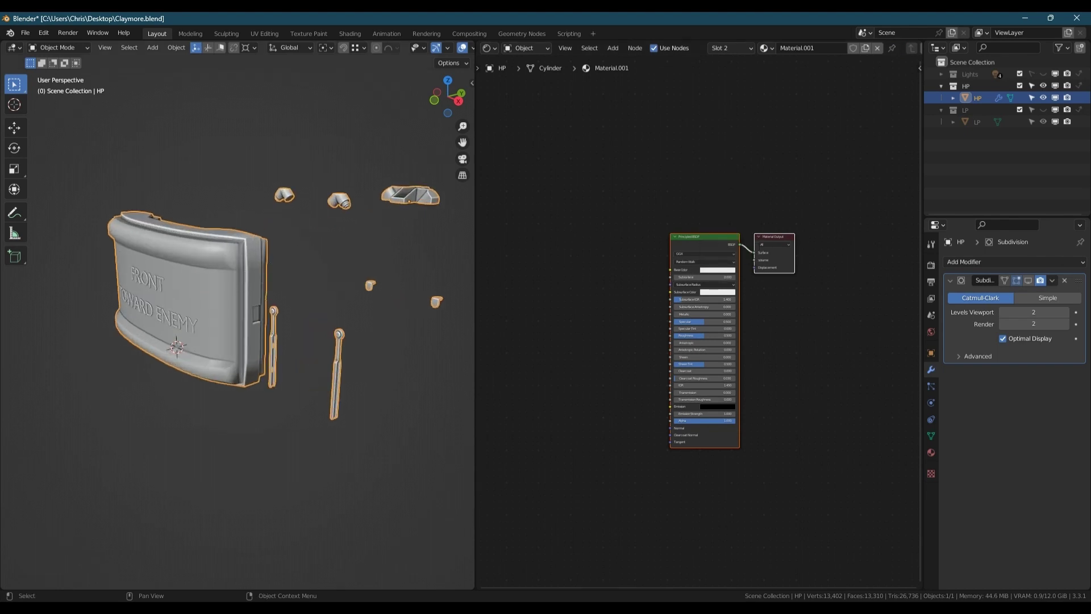
key("Tab")
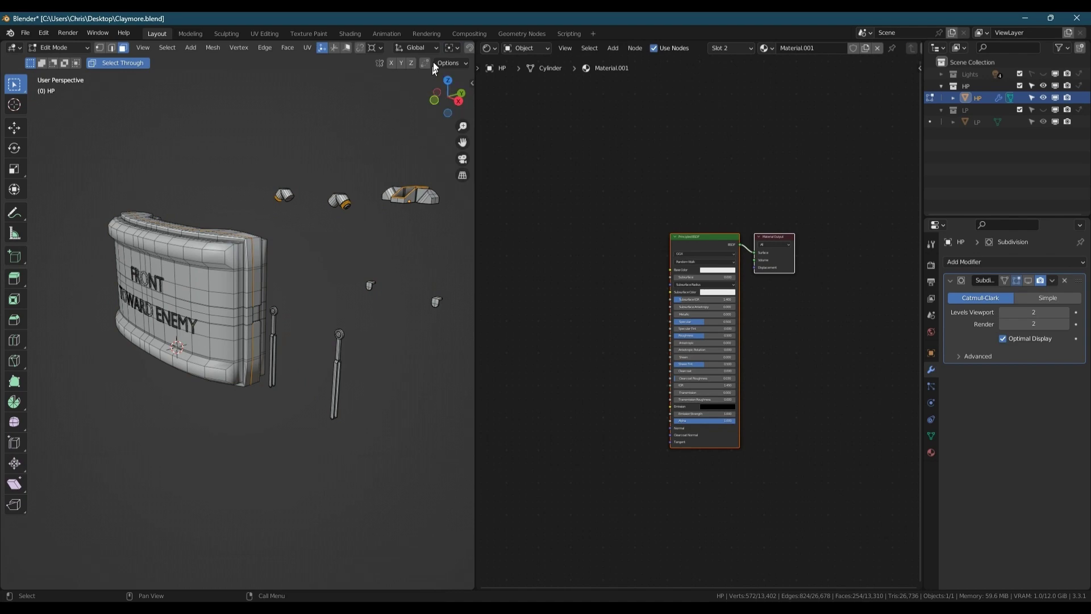
Step: Switch to Rendered shading and select all faces of the round disc
scroll(449, 48, "down", 5)
left_click(464, 48)
scroll(267, 307, "up", 10)
left_click(257, 282)
left_click(283, 292, "ctrl")
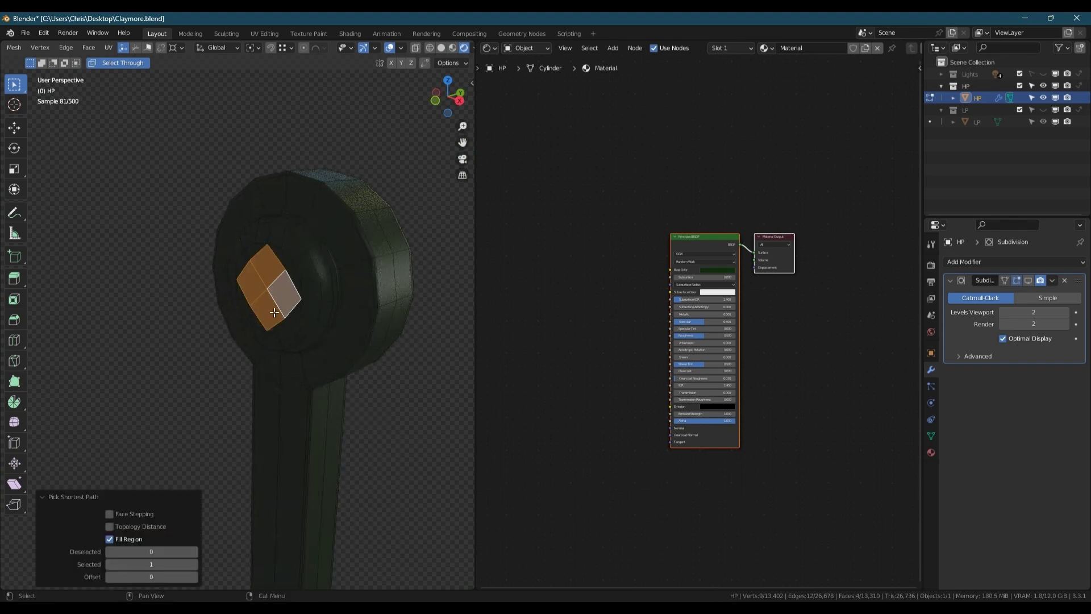
scroll(363, 317, "down", 6)
mouse_move(363, 317)
middle_mouse_down("shift")
mouse_move(239, 300)
mouse_move(381, 325)
middle_mouse_up("shift")
scroll(381, 325, "up", 6)
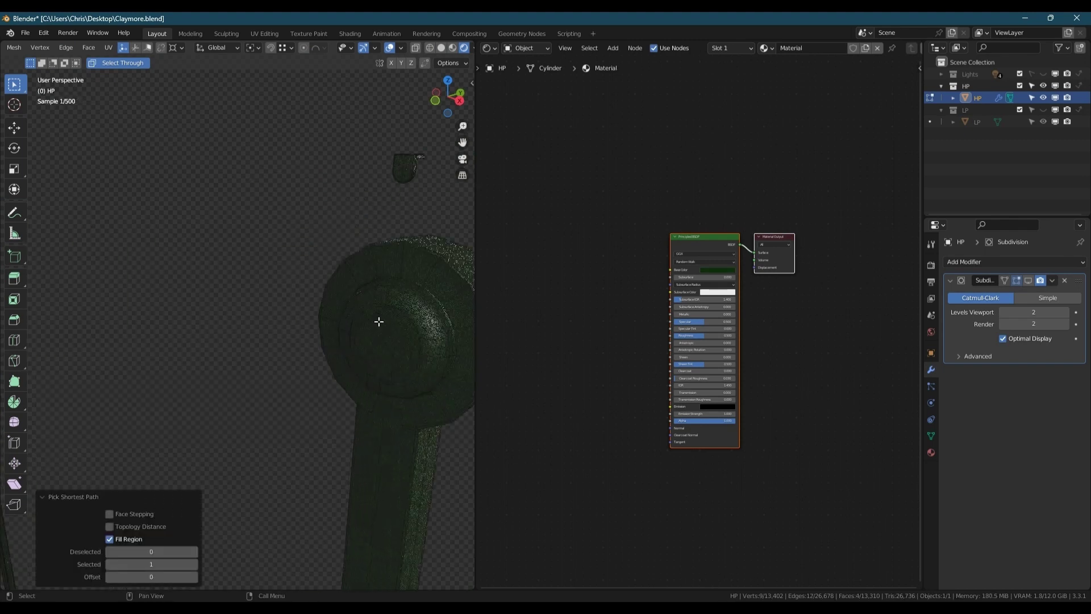
left_click(369, 355, "ctrl")
left_click(443, 372, "ctrl")
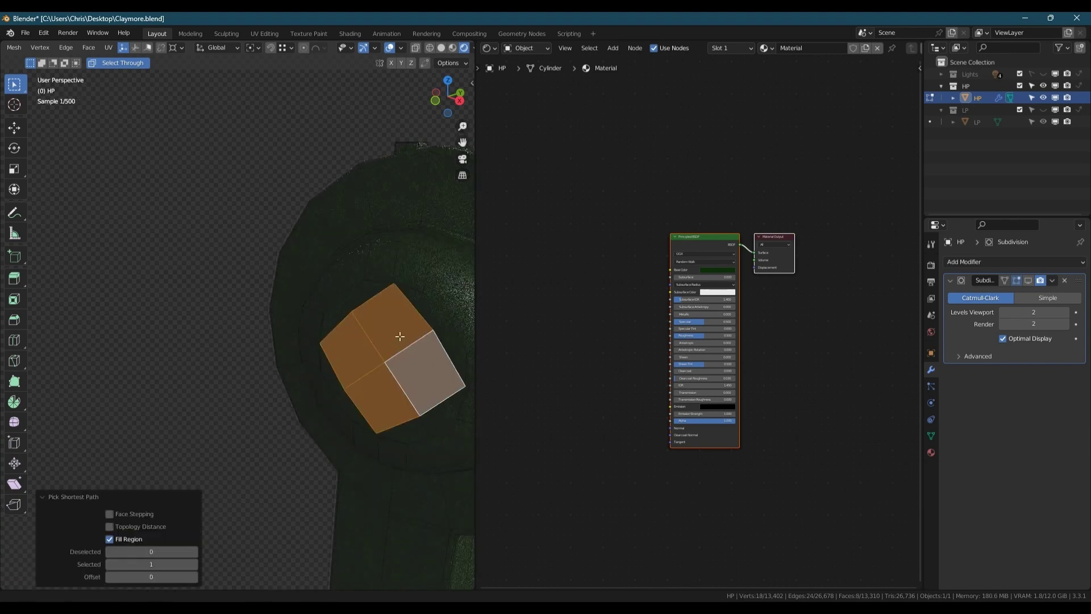
middle_click_drag(442, 371, 320, 208)
key("ctrl+KP_Add")
key("ctrl+KP_Add")
key("ctrl+KP_Add")
key("ctrl+KP_Add")
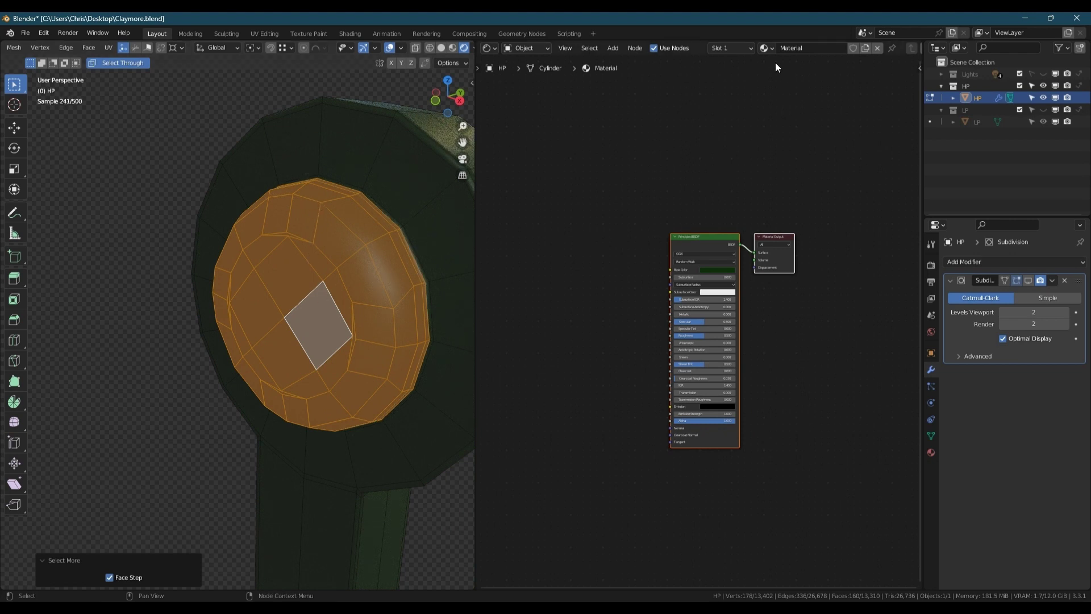
Step: Assign Material.001 to the disc faces and make its base colour red
left_click(750, 48)
left_click(710, 85)
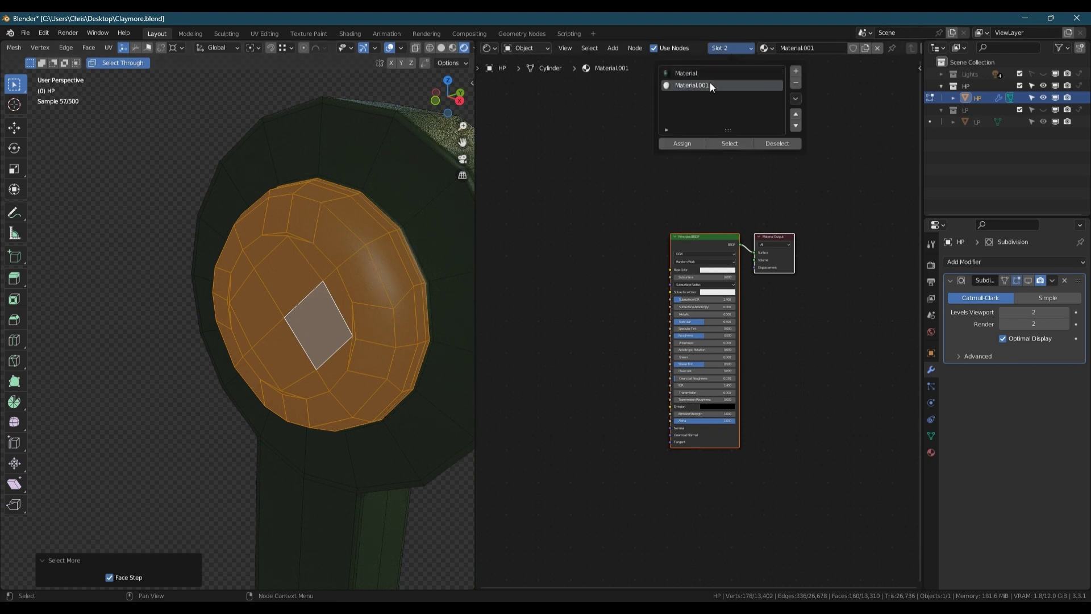
left_click(752, 48)
left_click(685, 144)
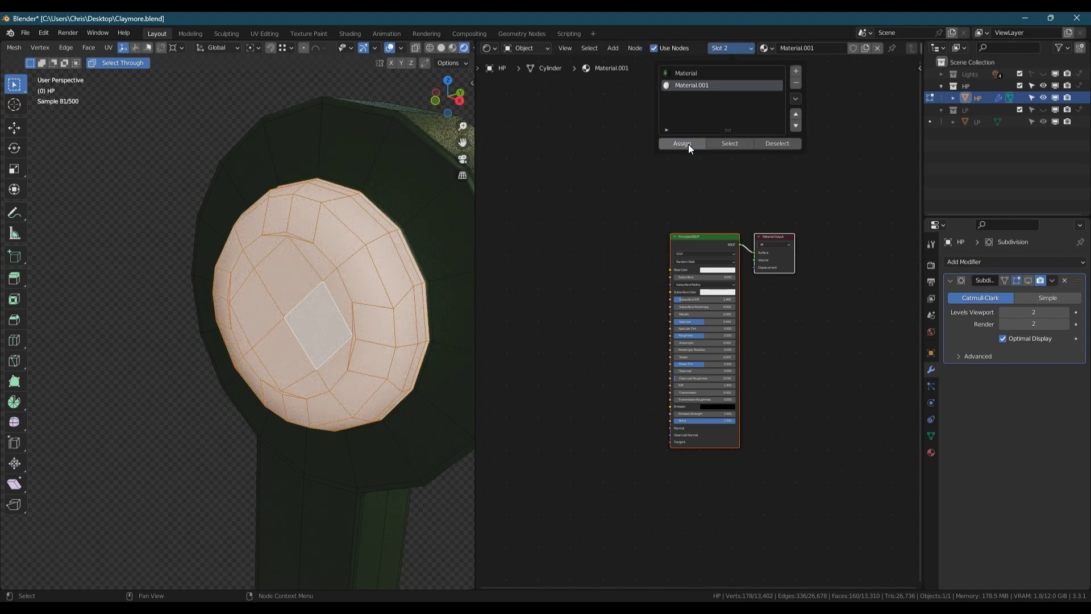
left_click(713, 271)
left_click(729, 226)
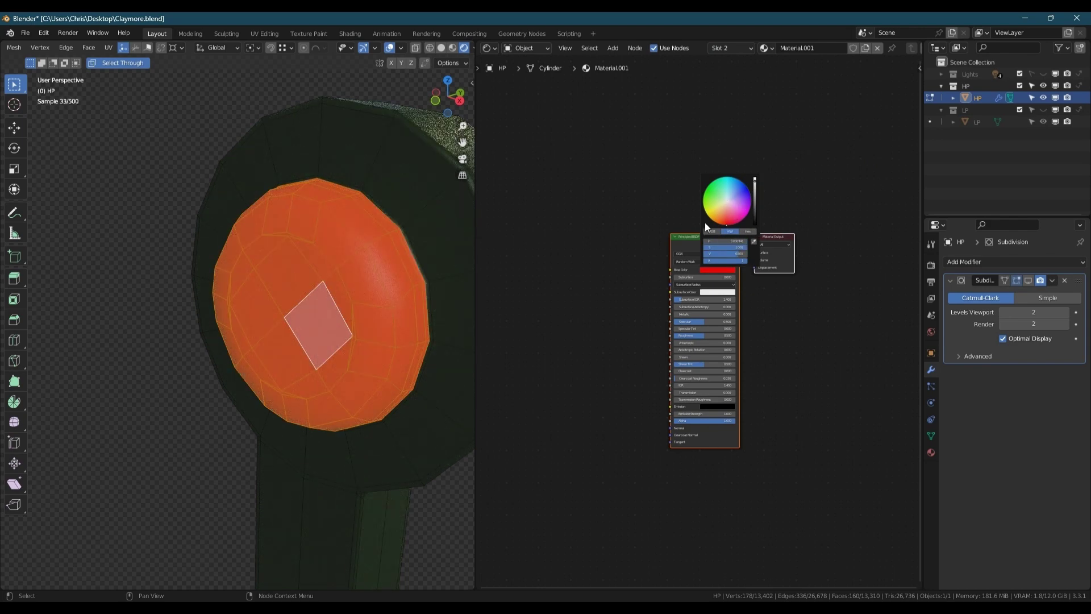
Step: Select faces on the threaded end and circular cap of the pipe piece
scroll(302, 281, "down", 6)
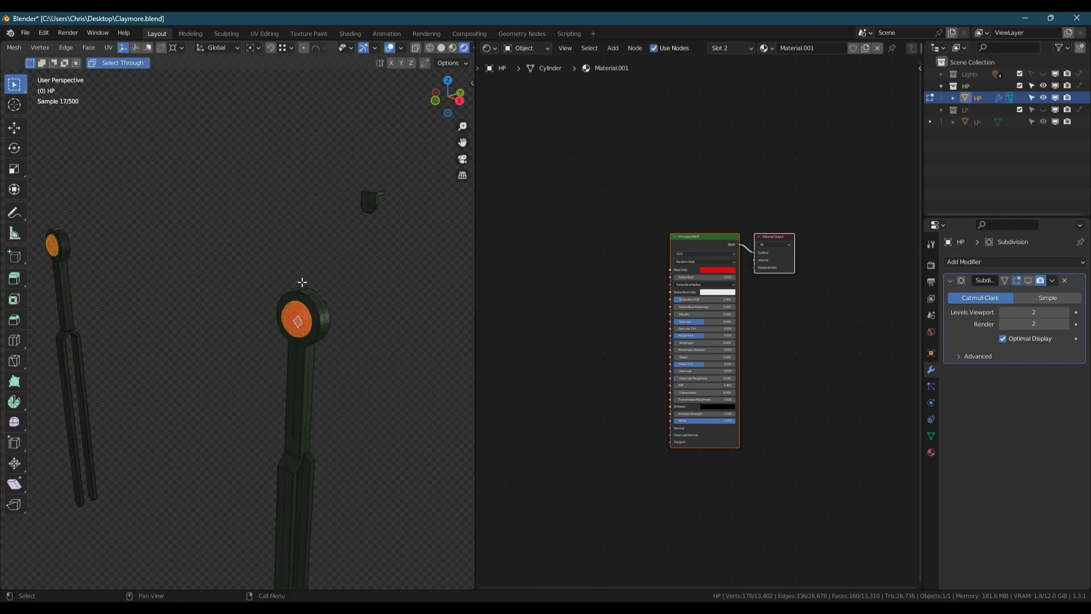
middle_click_drag(302, 281, 299, 370, "shift")
scroll(318, 277, "up", 8)
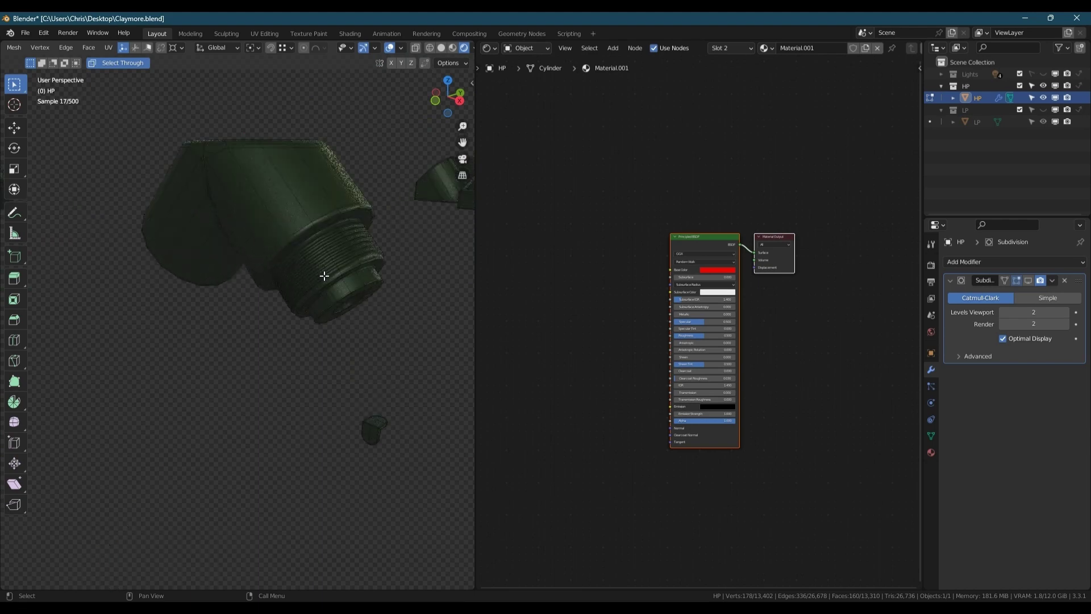
scroll(323, 275, "up", 3)
left_click(363, 301)
mouse_move(364, 301)
middle_mouse_down()
mouse_move(377, 343)
mouse_move(394, 336)
mouse_move(400, 318)
mouse_move(358, 299)
middle_mouse_up()
left_click(358, 325, "ctrl+shift")
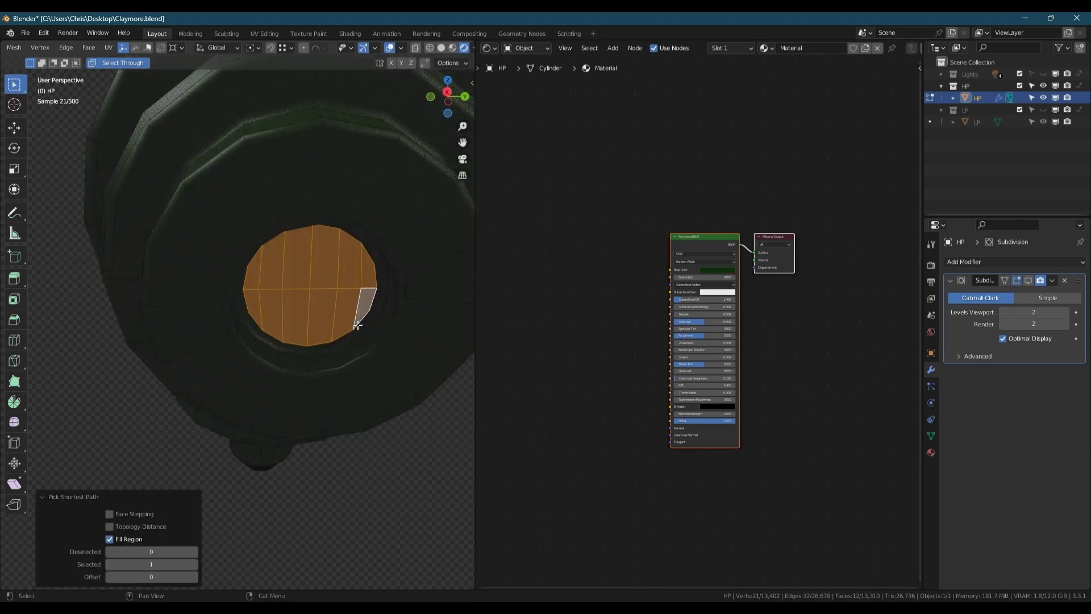
scroll(189, 297, "down", 4)
mouse_move(190, 297)
middle_mouse_down()
mouse_move(153, 346)
mouse_move(203, 297)
middle_mouse_up()
middle_click_drag(110, 299, 171, 320)
scroll(246, 309, "down", 2)
scroll(295, 283, "up", 7)
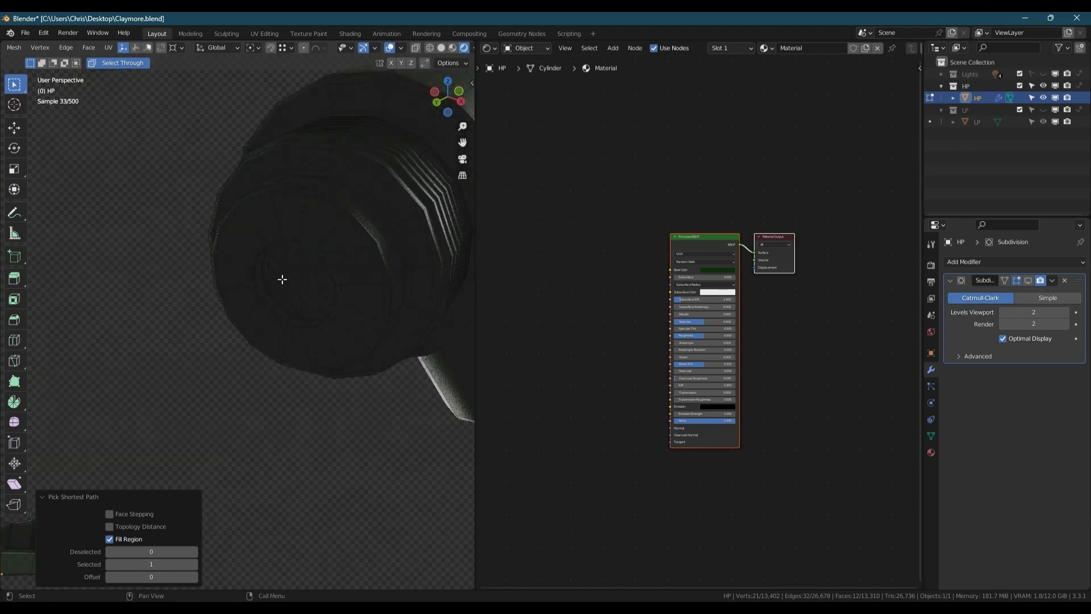
left_click(278, 280, "shift")
middle_click_drag(316, 280, 277, 332)
left_click(389, 200, "ctrl+shift")
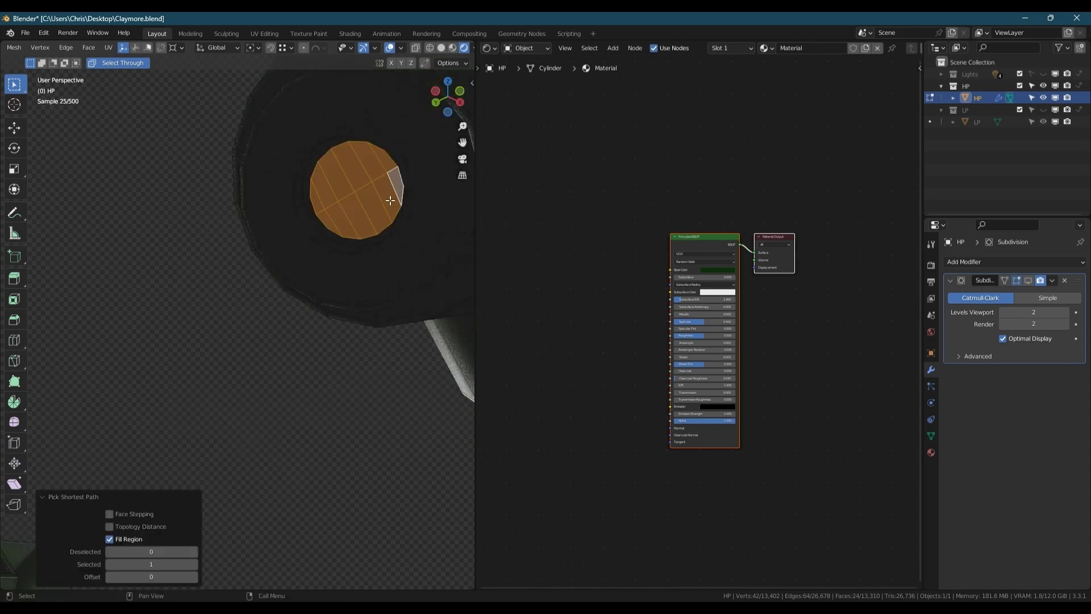
scroll(353, 251, "down", 5)
middle_click_drag(353, 251, 269, 348)
scroll(269, 347, "up", 8)
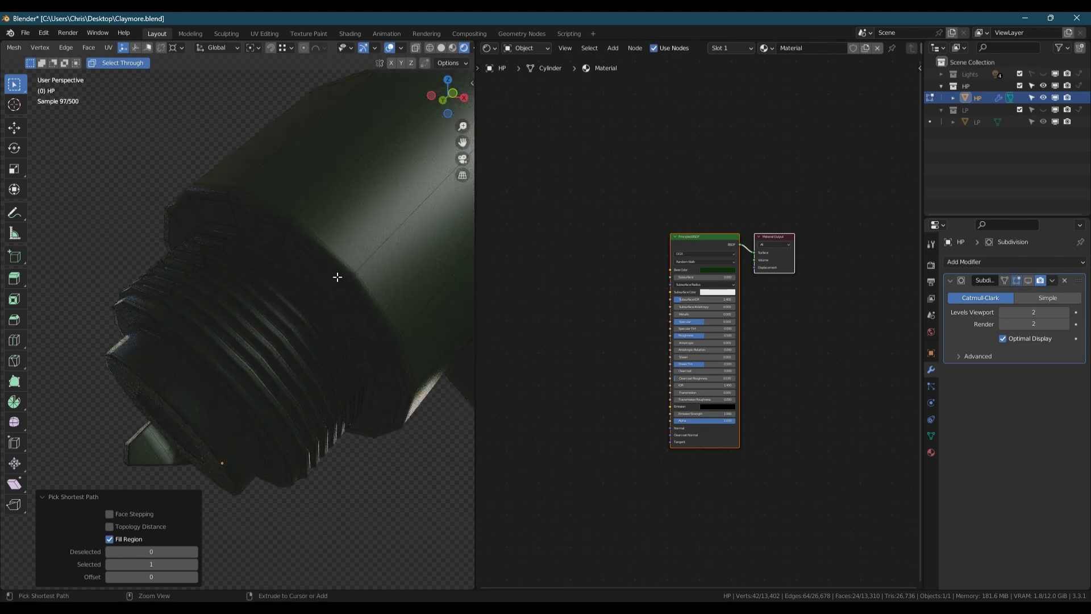
Step: Grow the selection over all the threads and assign the red Material.001
key("ctrl+KP_Add")
key("ctrl+KP_Add")
key("ctrl+KP_Add")
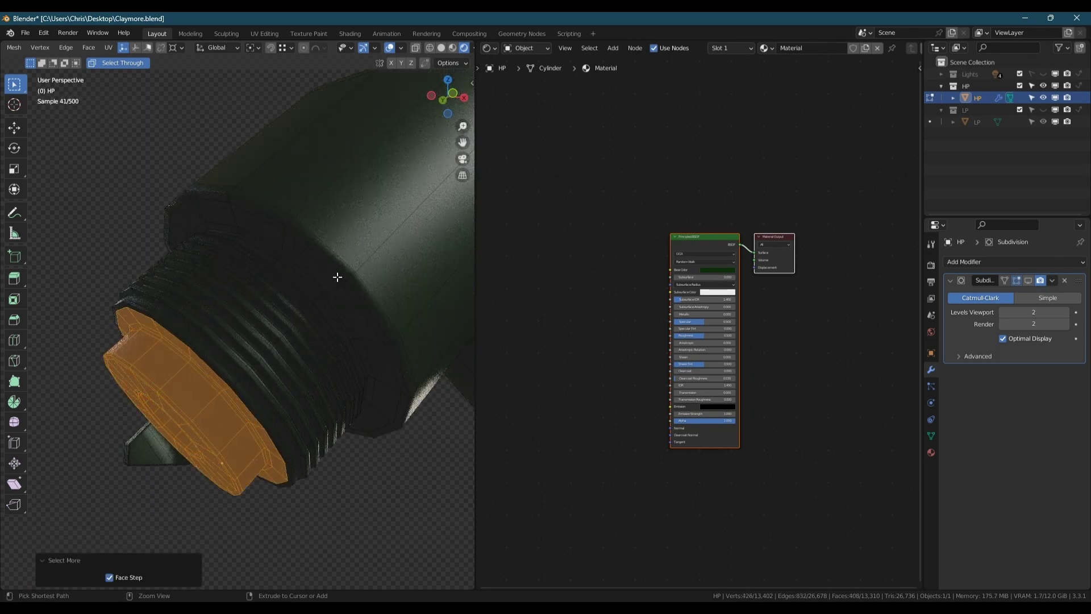
key("ctrl+KP_Add")
key("ctrl+KP_Add")
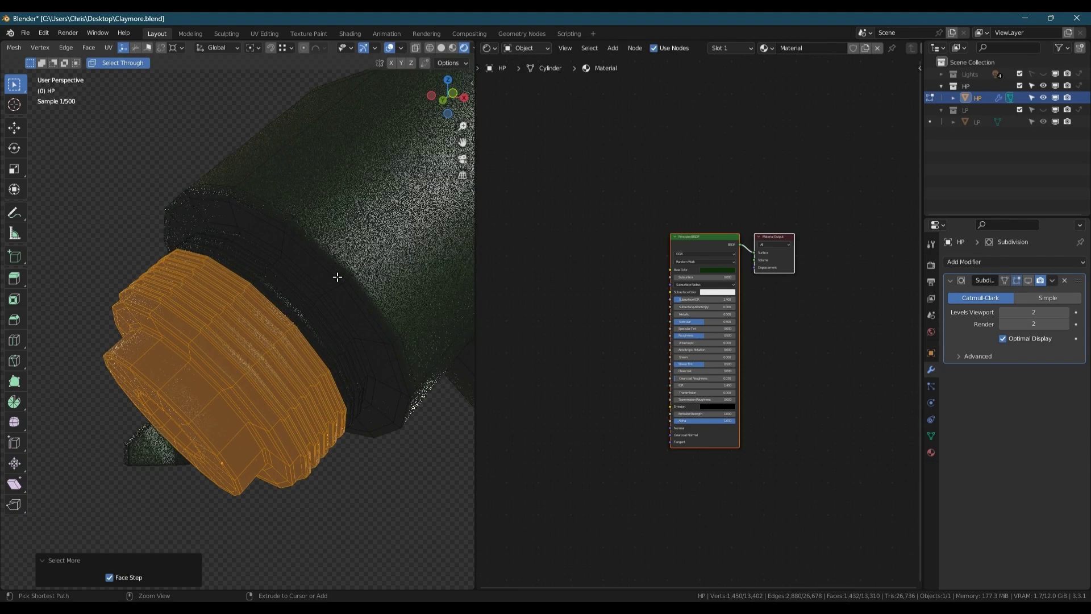
key("ctrl+KP_Add")
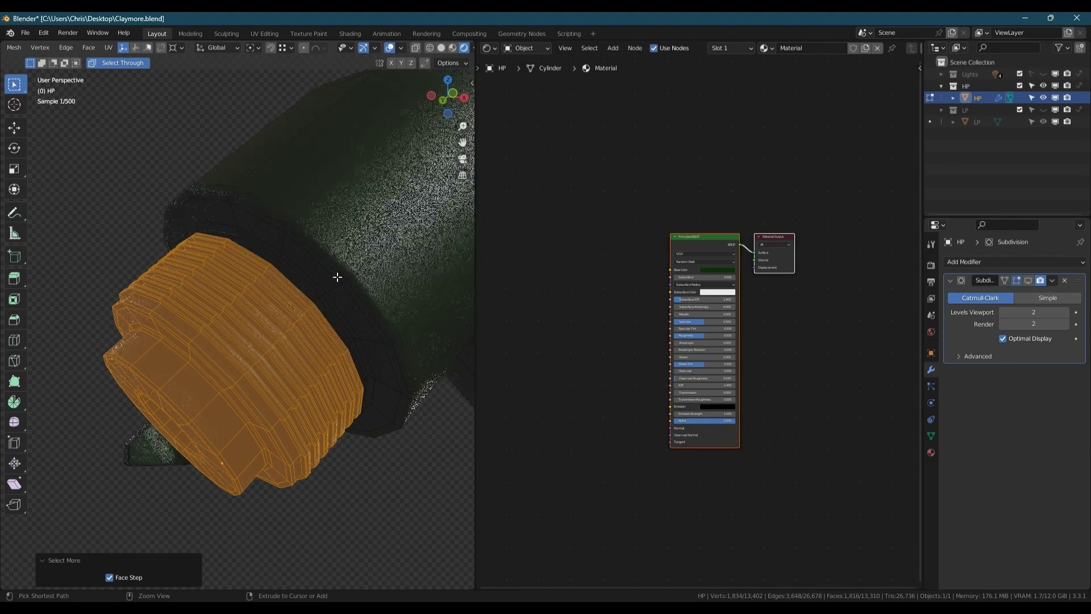
key("ctrl+KP_Add")
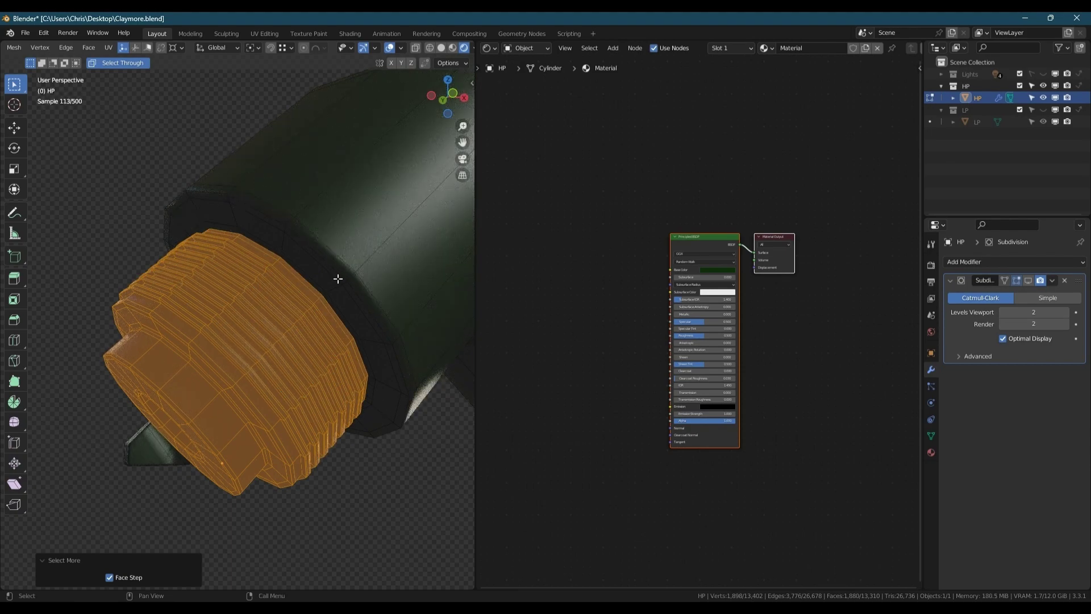
left_click(750, 48)
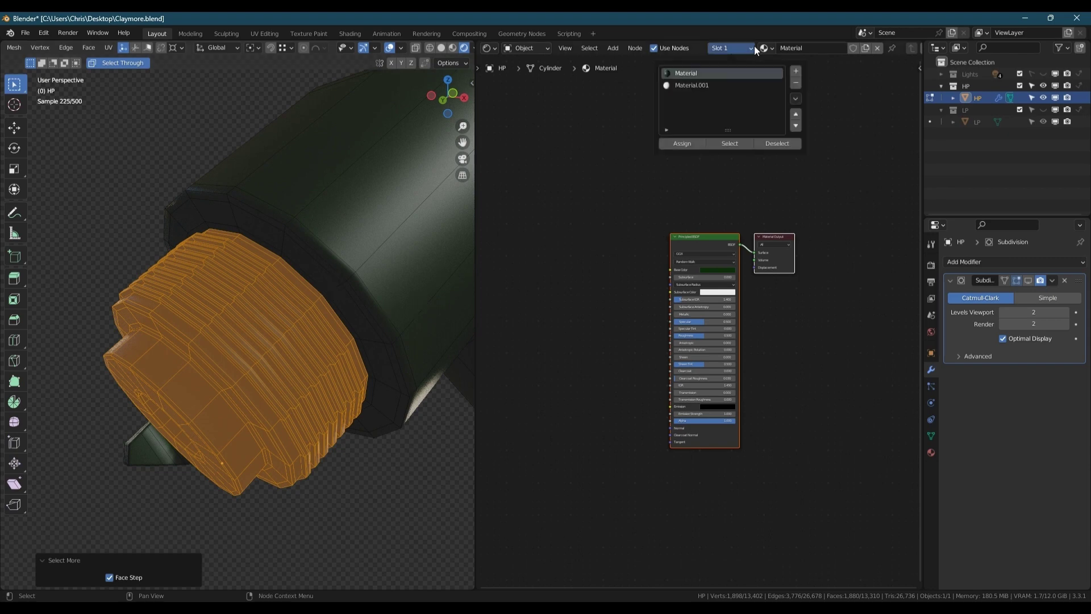
left_click(690, 85)
left_click(684, 143)
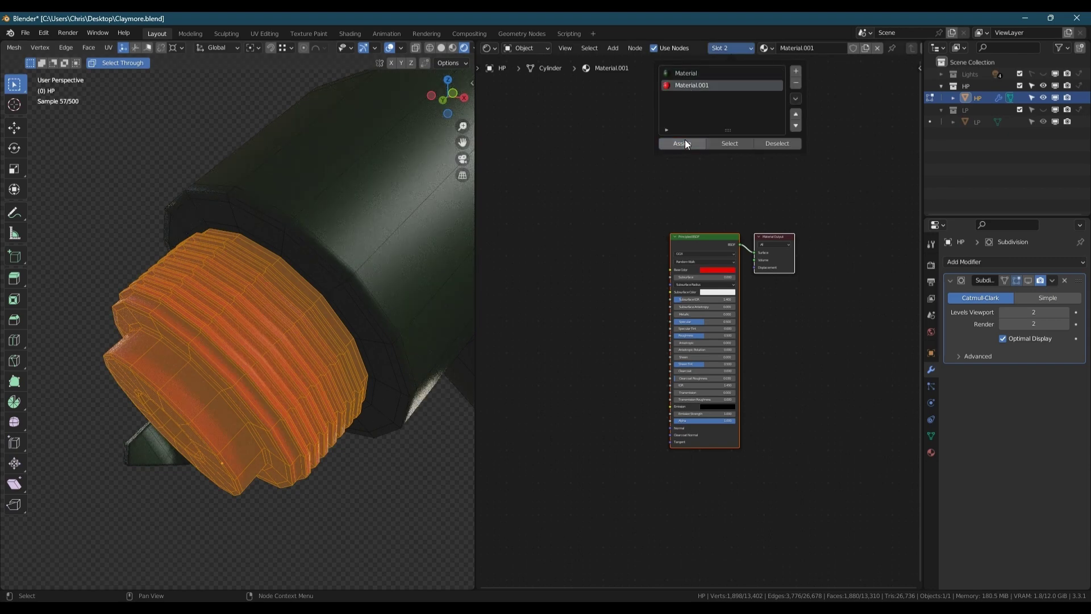
Step: Return to Object Mode in Solid shading and split the node editor area in two
key("Tab")
scroll(380, 204, "down", 3)
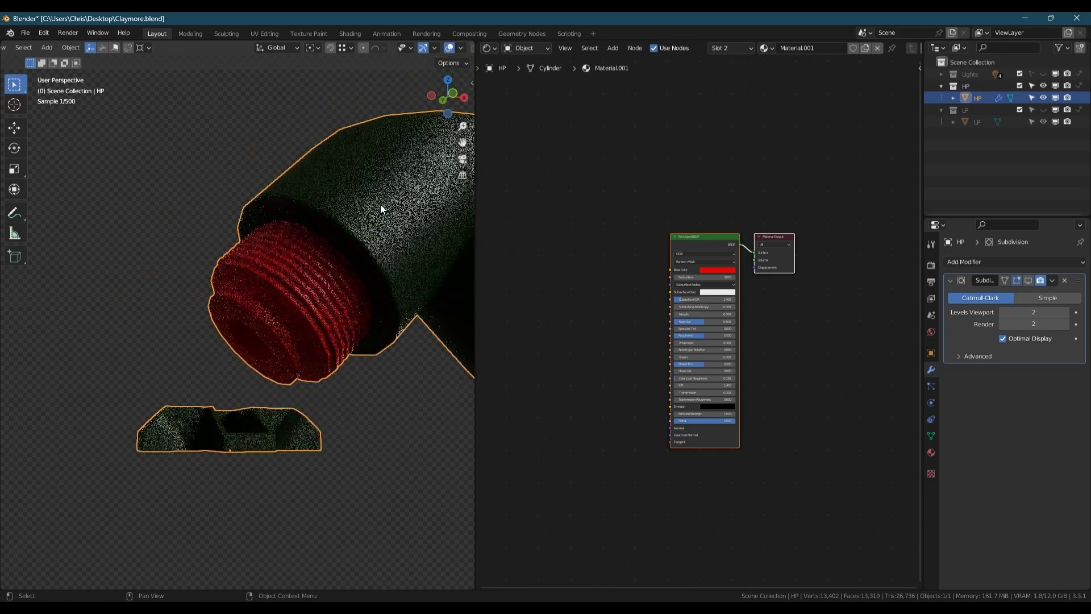
middle_click_drag(380, 204, 253, 234)
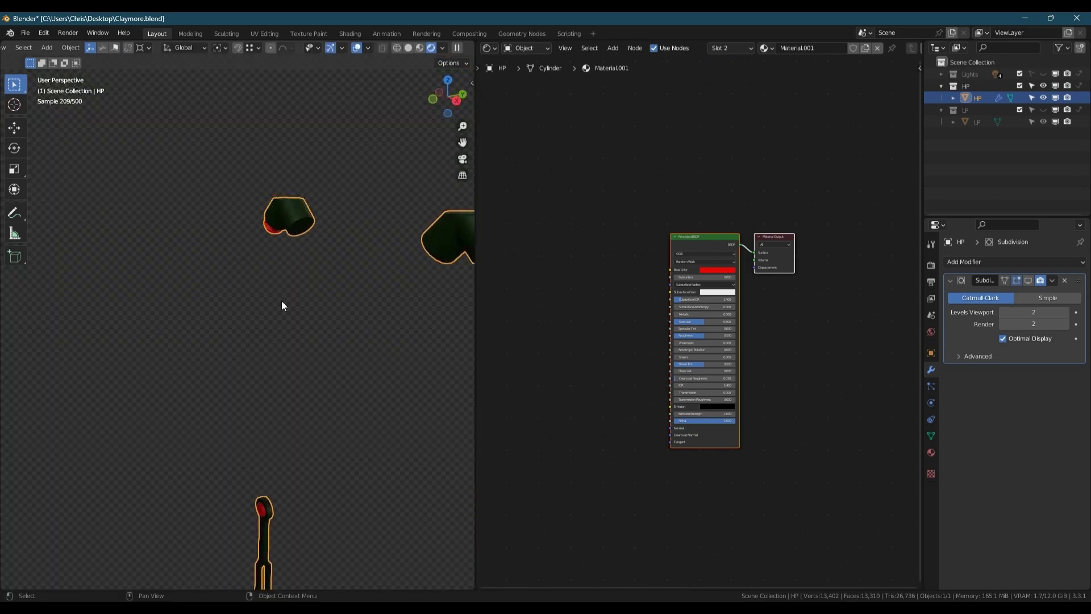
scroll(282, 297, "down", 5)
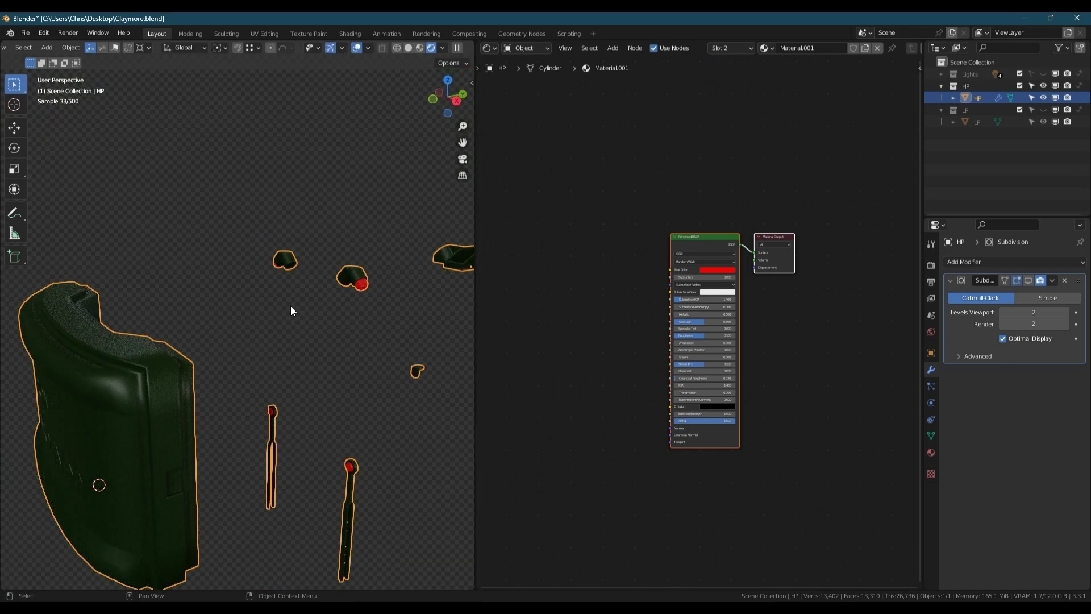
left_click(407, 49)
middle_click_drag(307, 394, 288, 308)
scroll(300, 297, "down", 4)
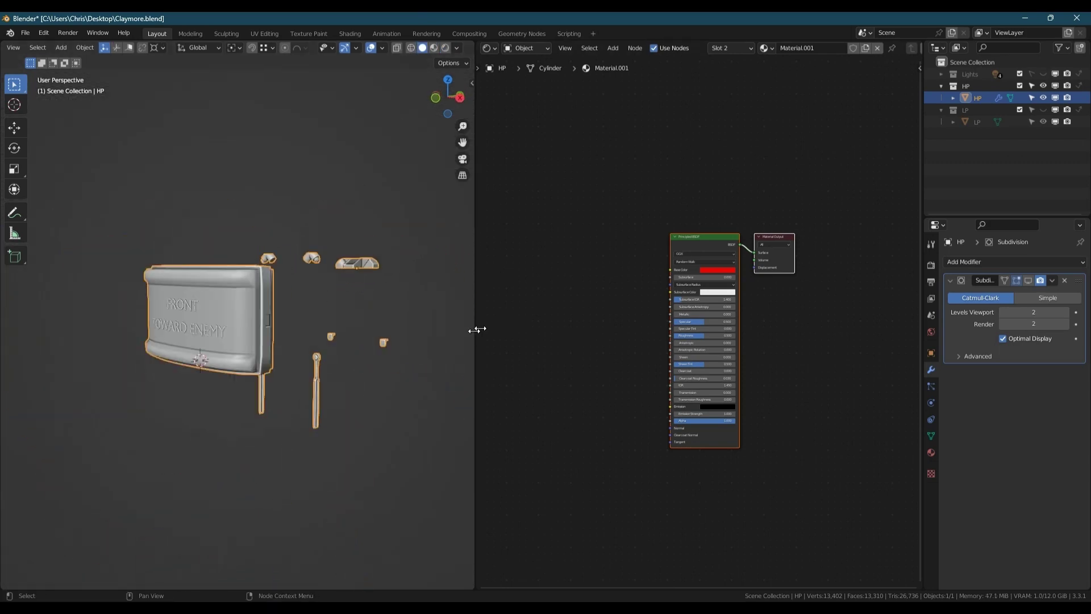
left_click_drag(920, 585, 871, 261)
Step: Turn the new upper area into an Image Editor, re-enable subdivision and unhide LP
left_click(488, 48)
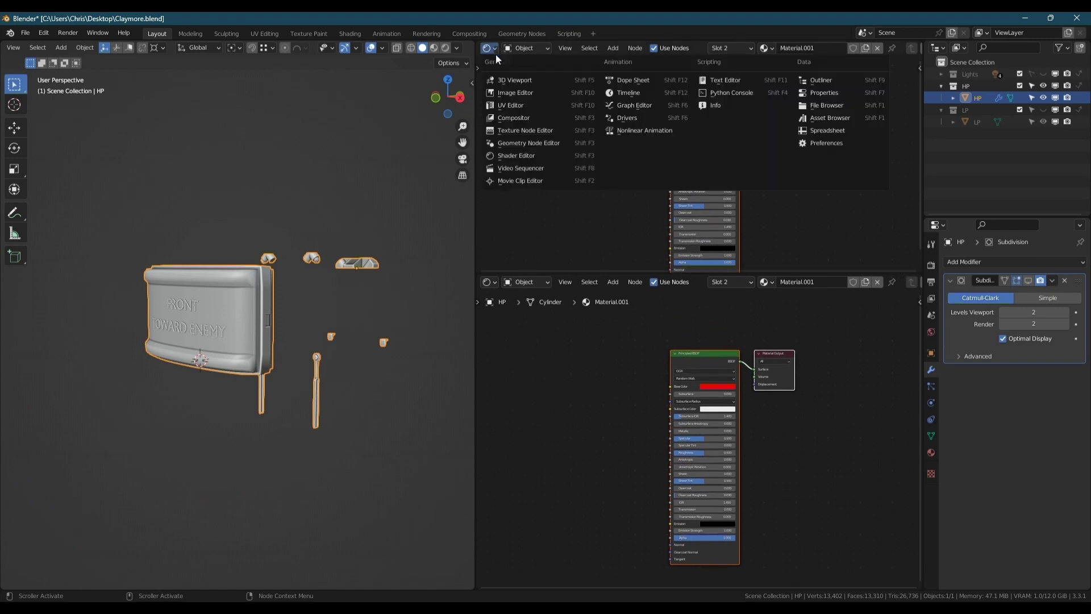
left_click(508, 93)
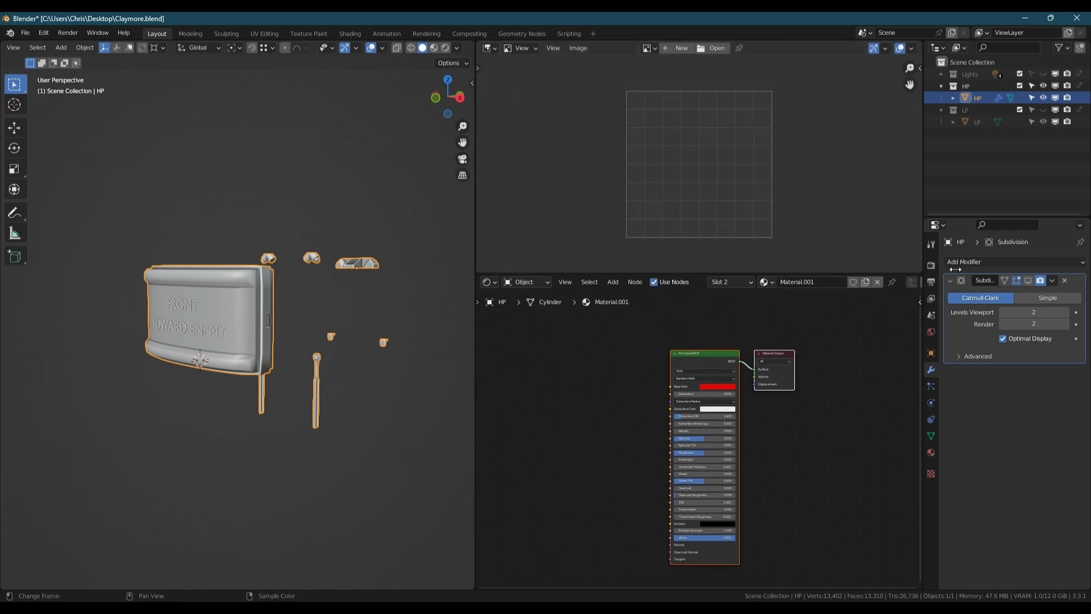
left_click(1028, 280)
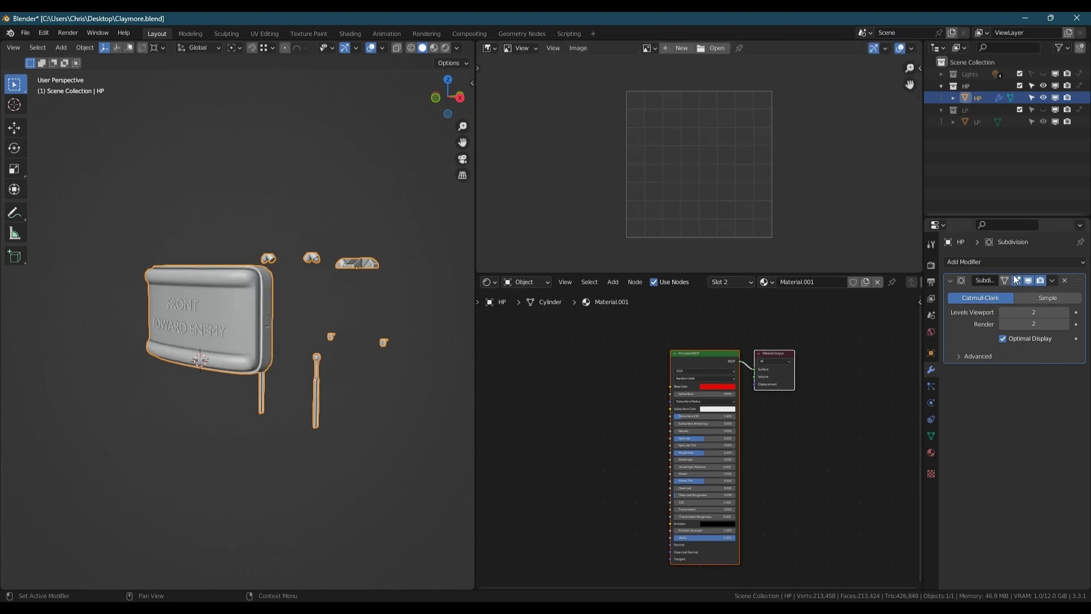
left_click(1043, 110)
Step: Create a new blank 4096 × 4096 image named Colour_ID
left_click(678, 48)
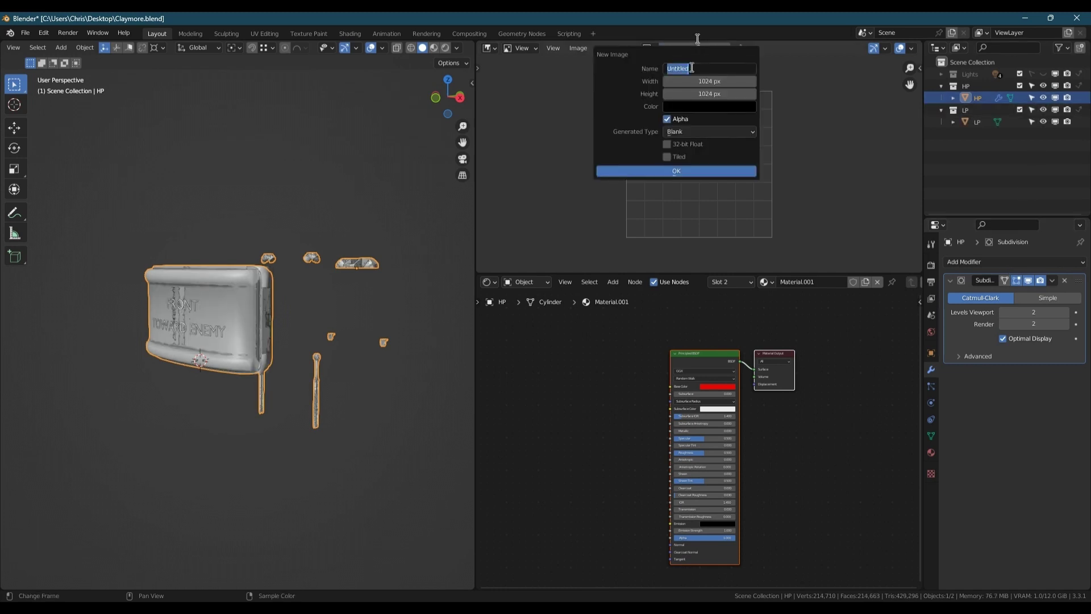
type("Colour_ID")
key("Tab")
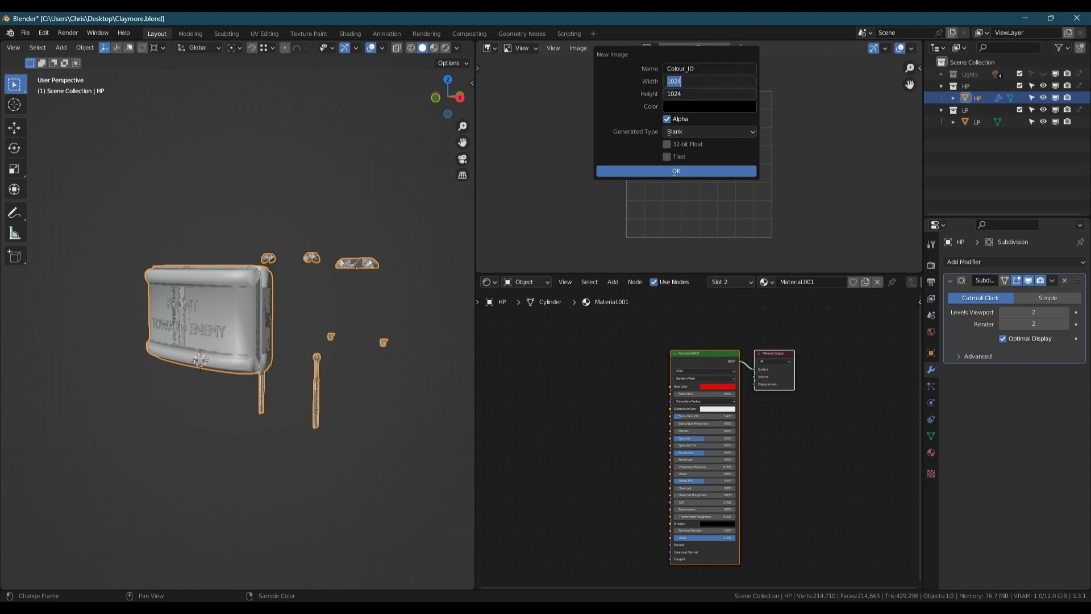
key("End")
type("*4")
key("Return")
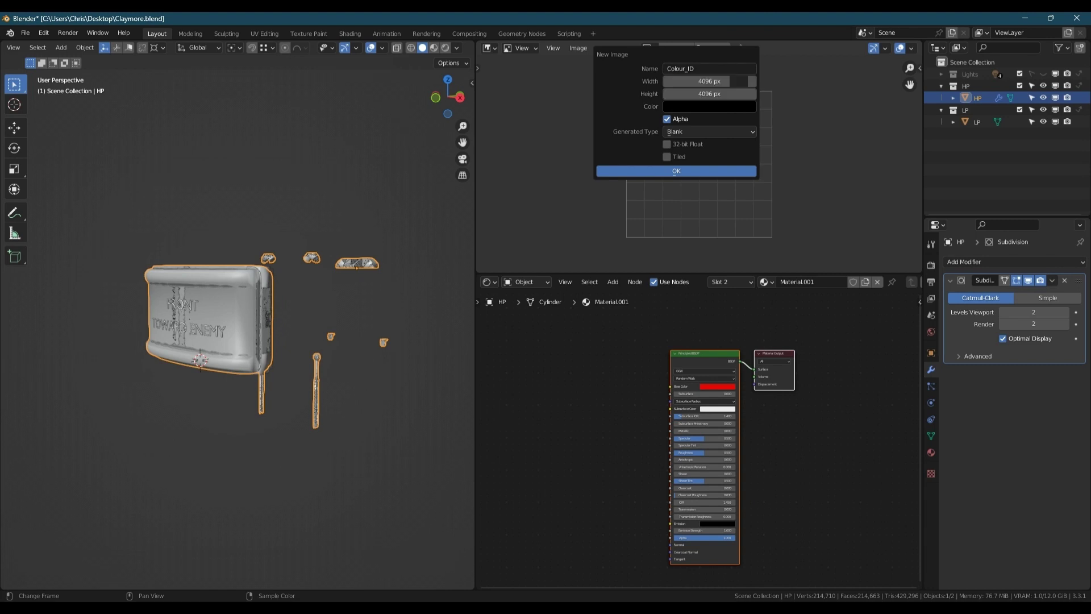
left_click(707, 171)
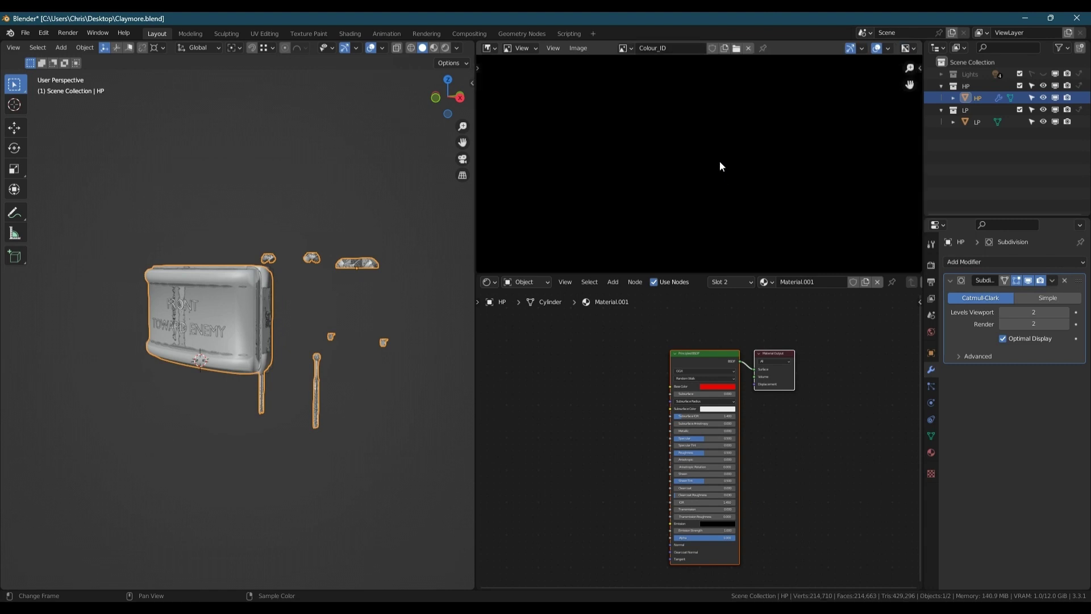
scroll(719, 160, "down", 5)
scroll(717, 150, "up", 3)
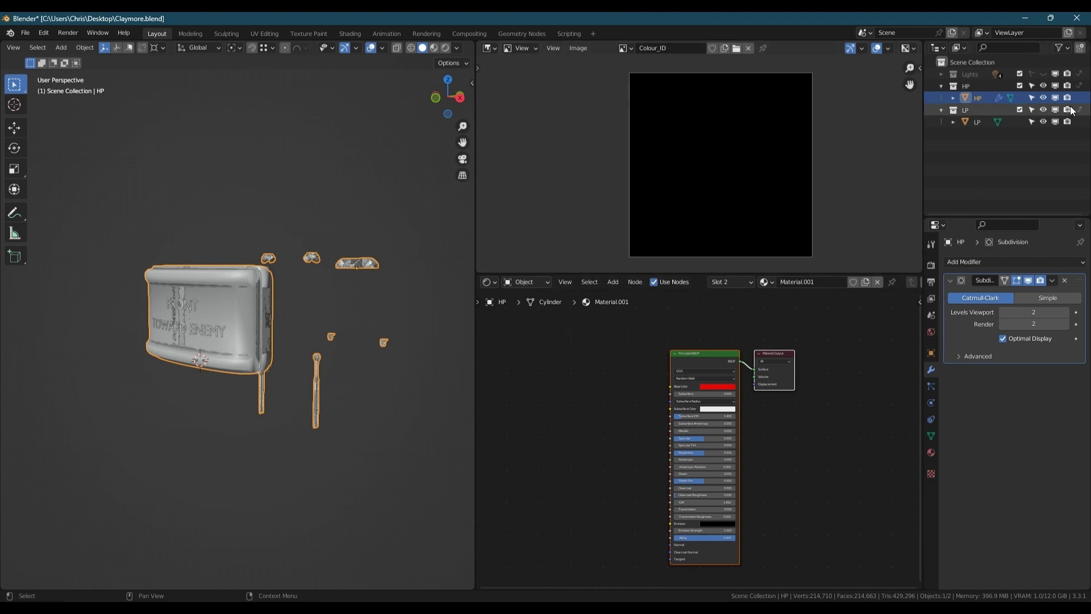
Step: With LP active, add an Image Texture node to Material.002 set to the Colour_ID image
left_click(981, 122)
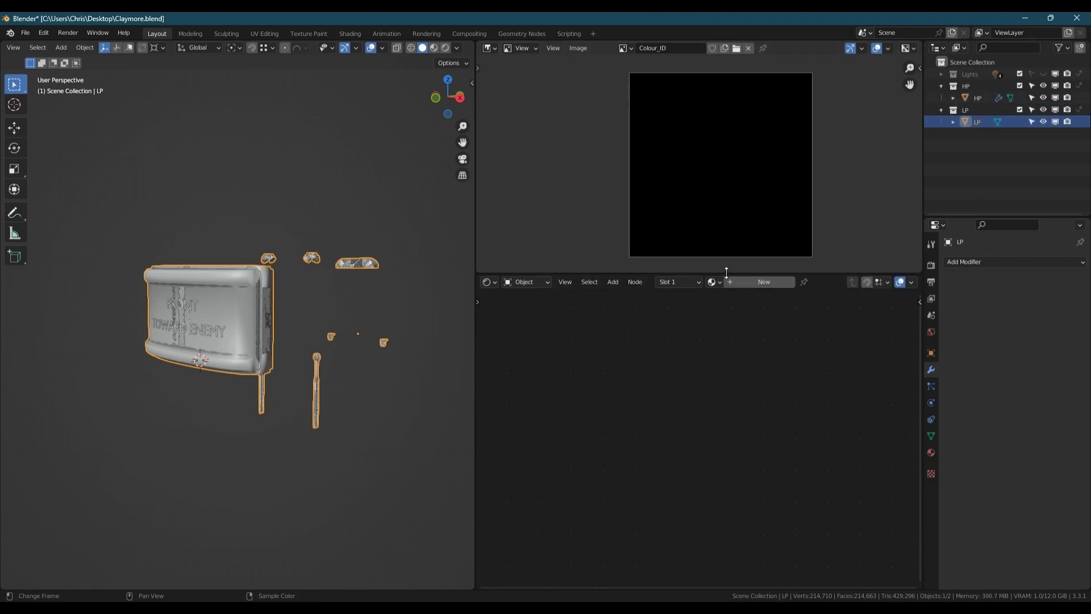
middle_click_drag(591, 423, 628, 414)
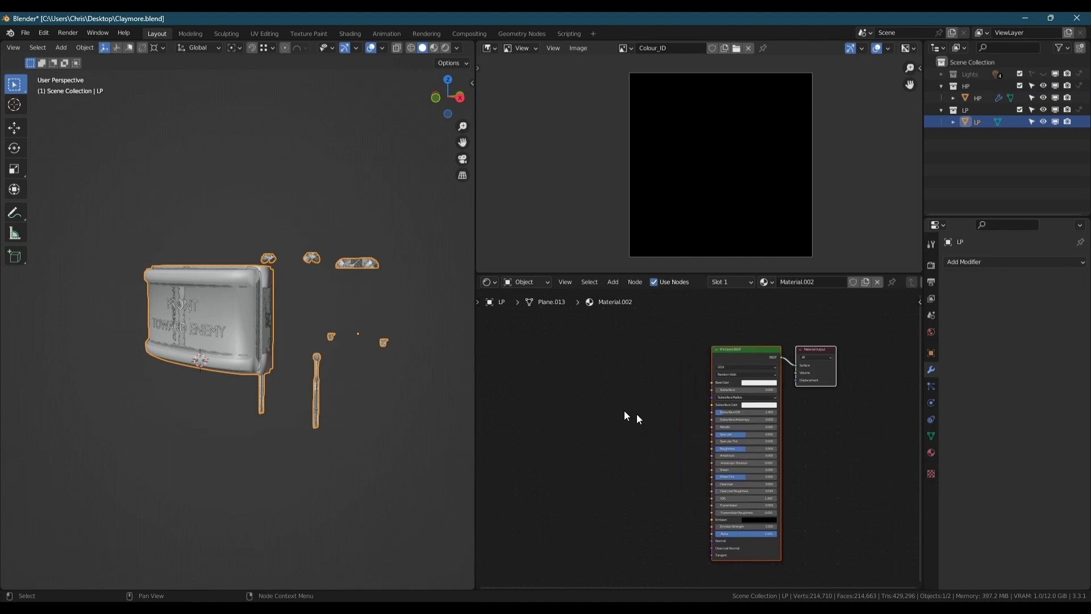
key("shift+a")
left_click(561, 388)
type("image")
key("Return")
left_click(571, 368)
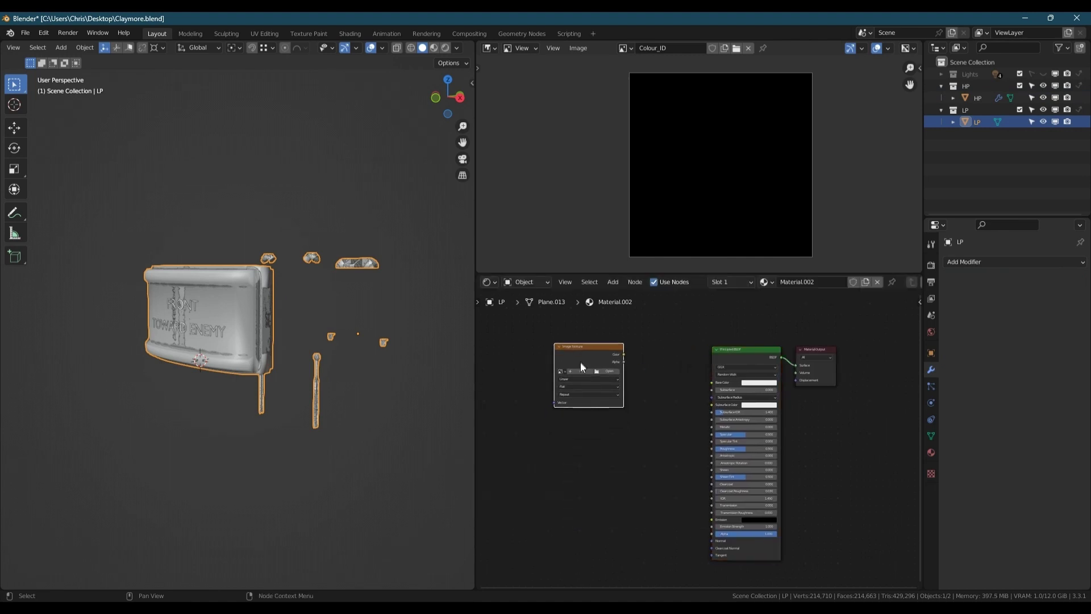
left_click(563, 372)
left_click(590, 383)
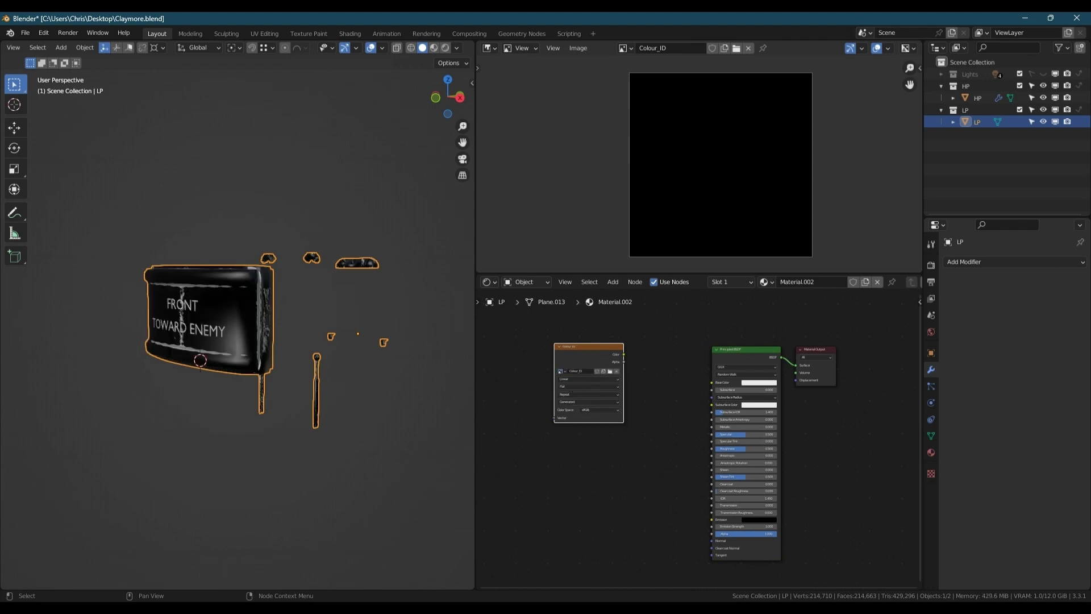
left_click_drag(612, 348, 610, 359)
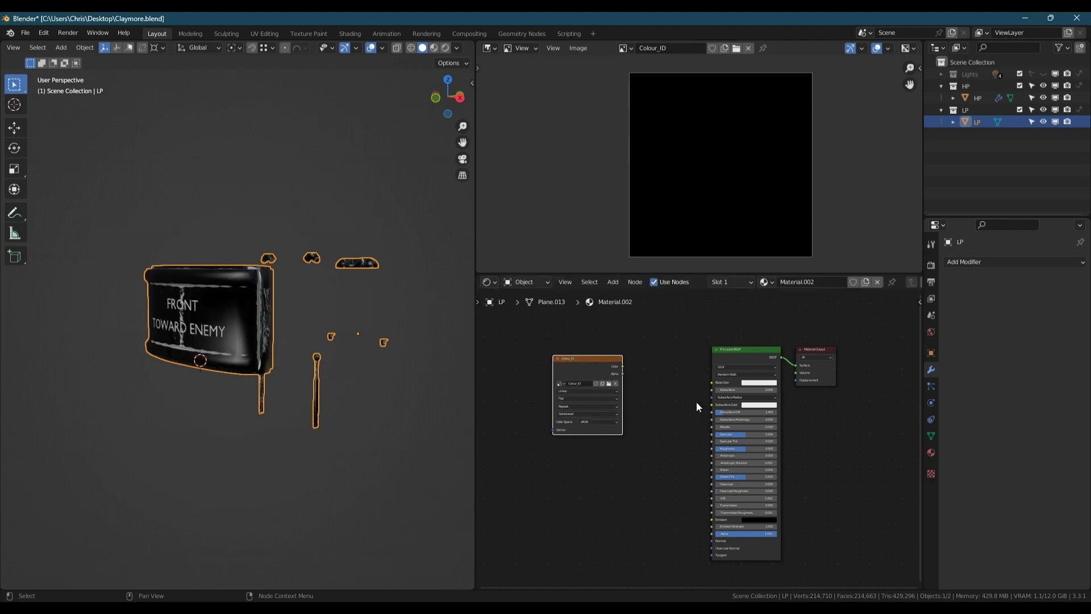
Step: Set the bake to Diffuse, colour only, Selected to Active with 0.0035 m extrusion
left_click(931, 264)
scroll(963, 390, "down", 10)
scroll(994, 466, "down", 10)
scroll(1000, 463, "down", 5)
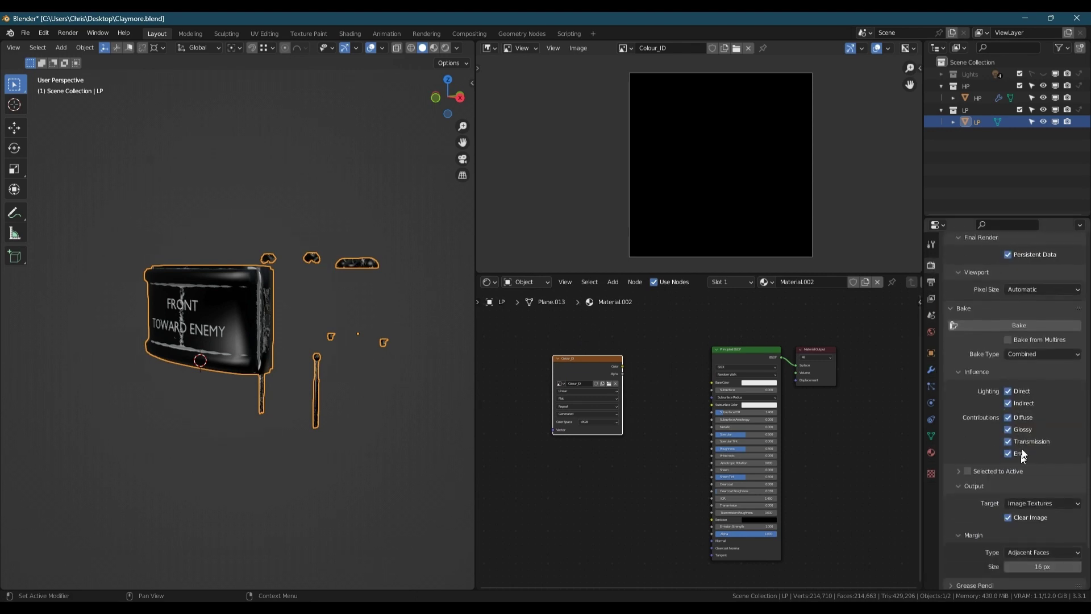
left_click(1043, 356)
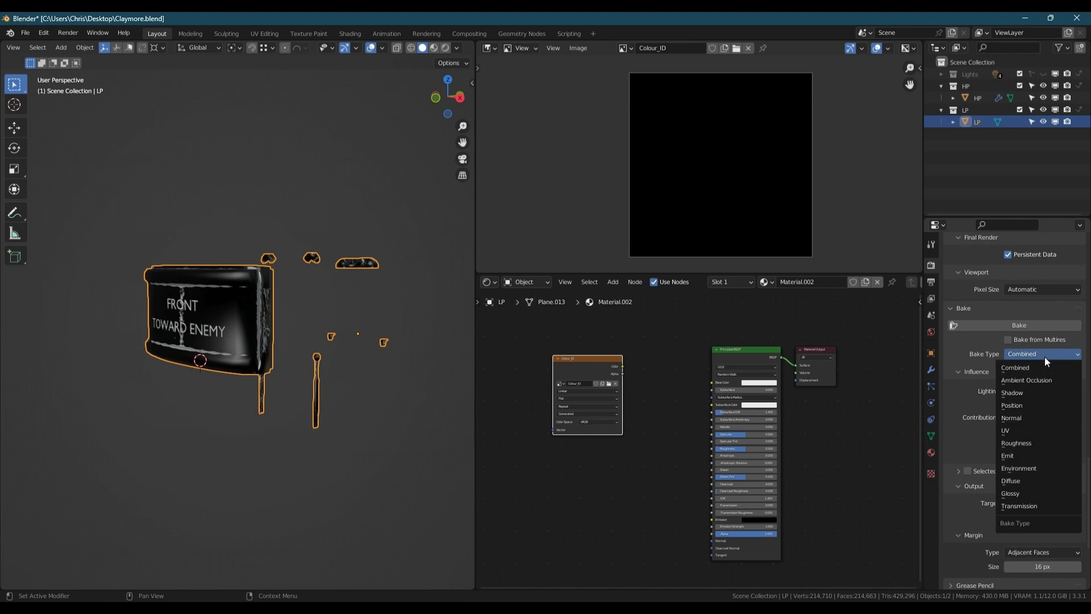
left_click(1019, 481)
left_click(1009, 392)
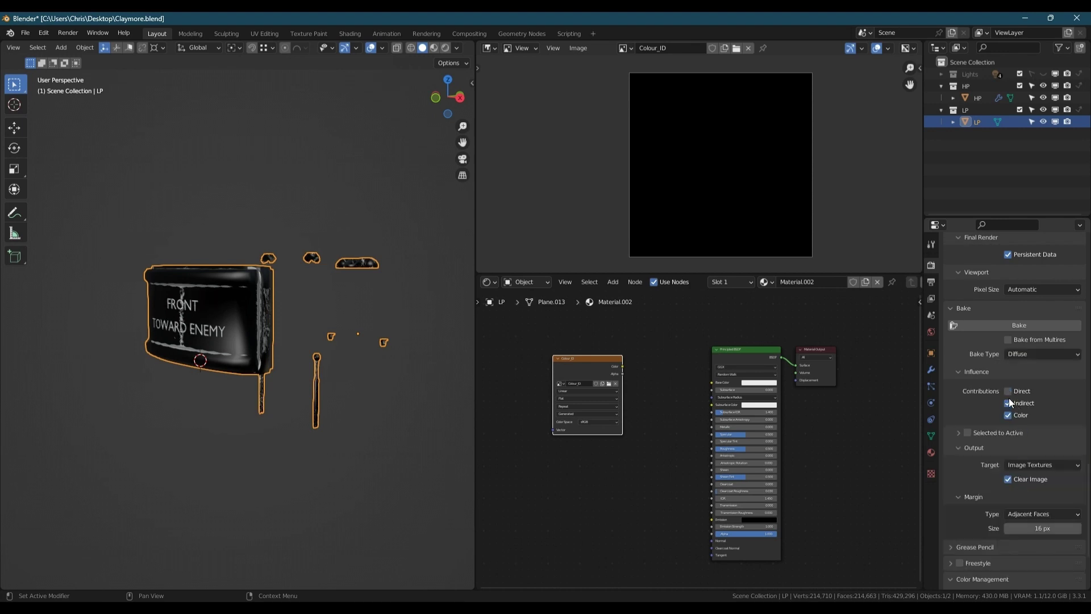
left_click(959, 433)
left_click(1045, 460)
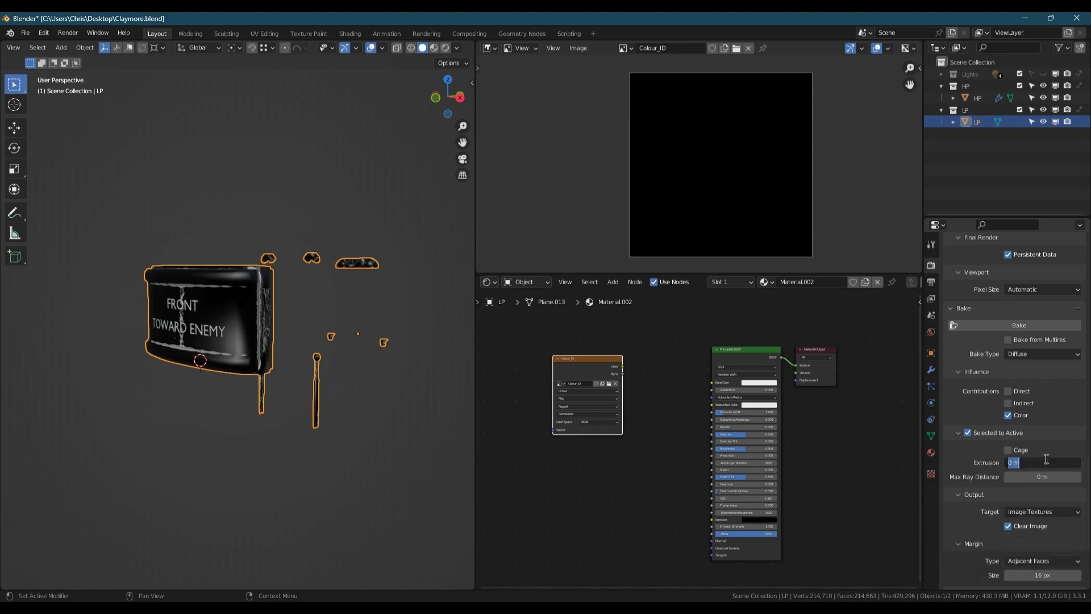
key("BackSpace")
key("Return")
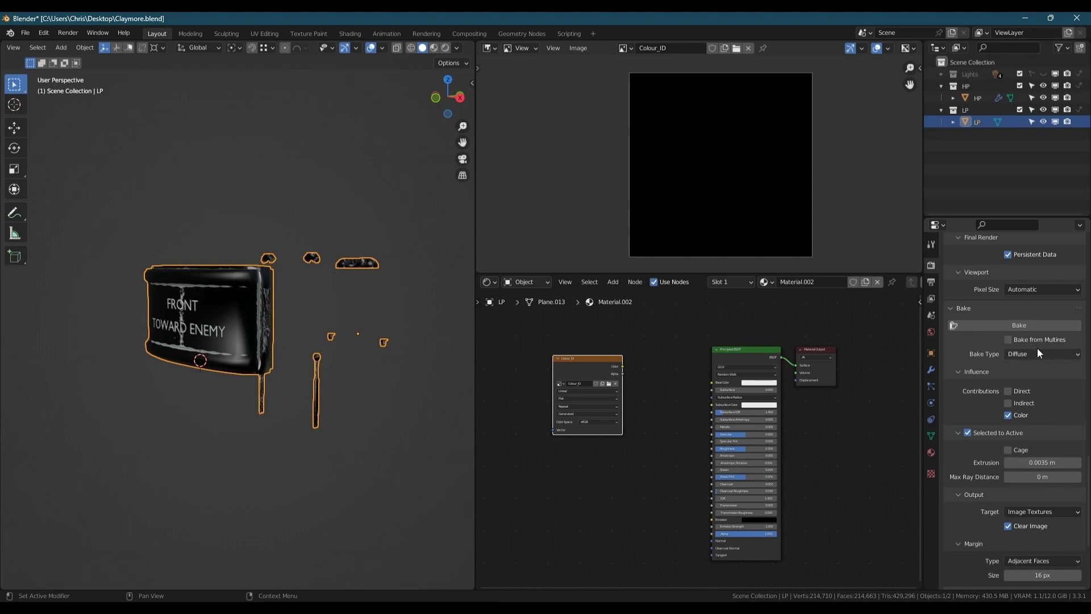
Step: Select HP then LP as active and bake the diffuse colours onto Colour_ID
left_click(975, 98)
left_click(980, 120, "ctrl")
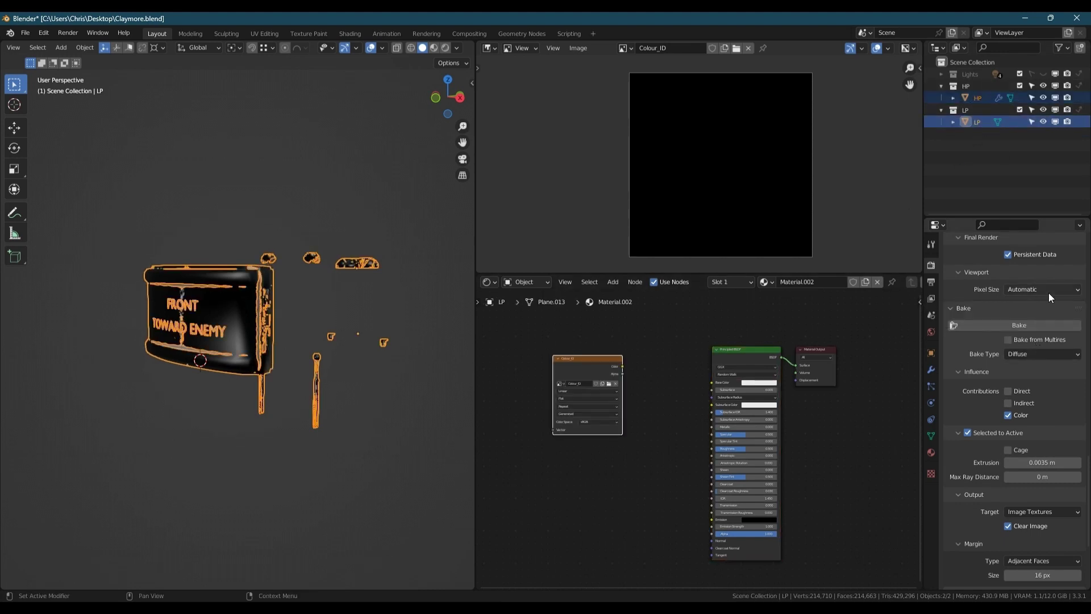
left_click(1031, 324)
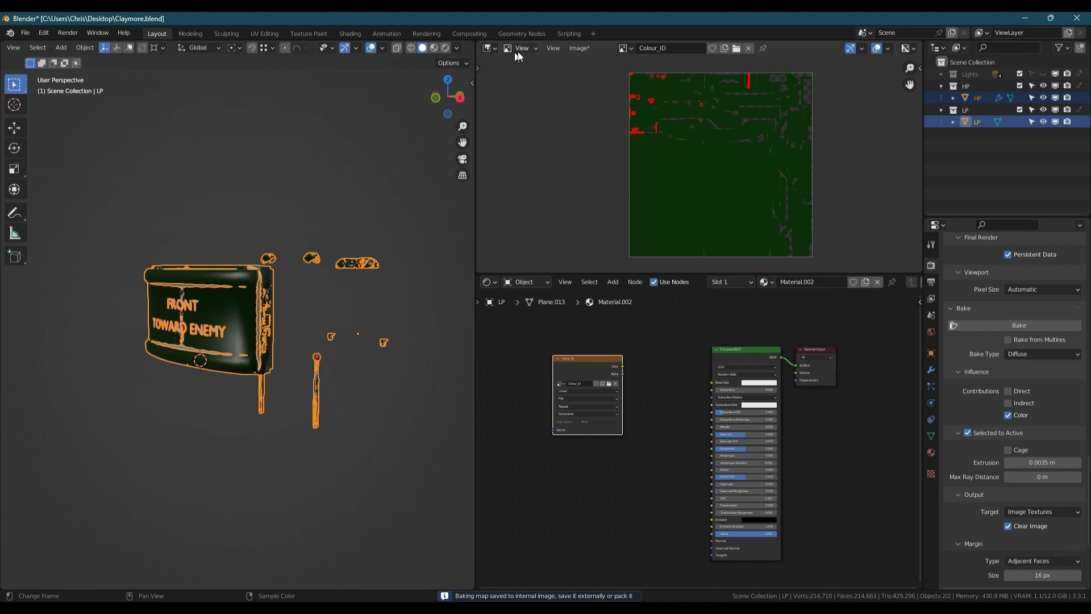
Step: Save the baked image as Colour_ID.png
left_click(582, 50)
left_click(602, 149)
left_click(774, 489)
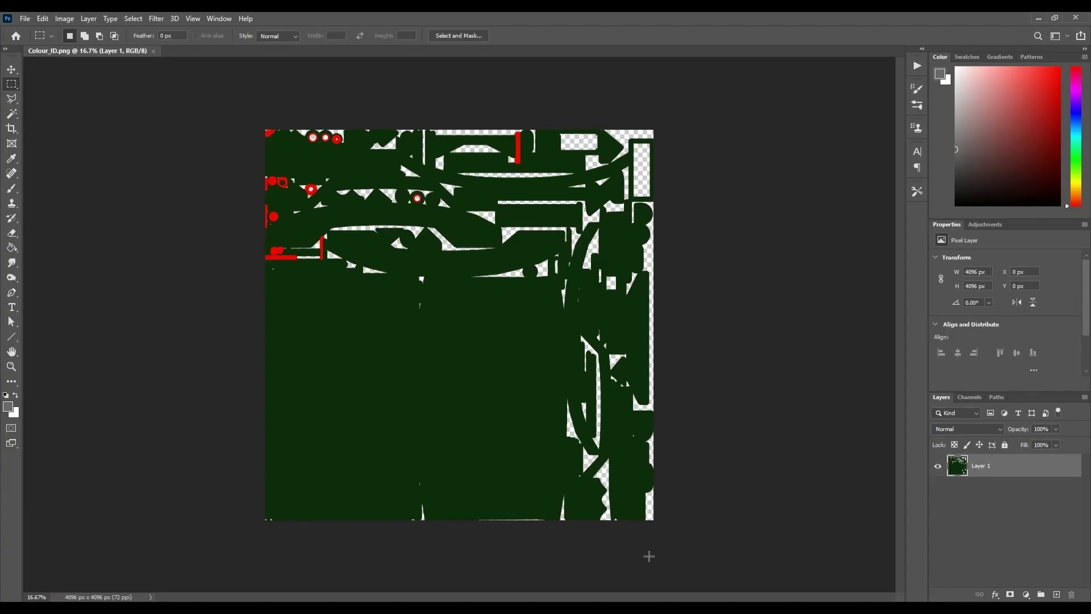
Step: Add a new layer below Layer 1 and sample the dark green as the fill colour
left_click(1056, 595)
left_click_drag(1005, 472, 1006, 494)
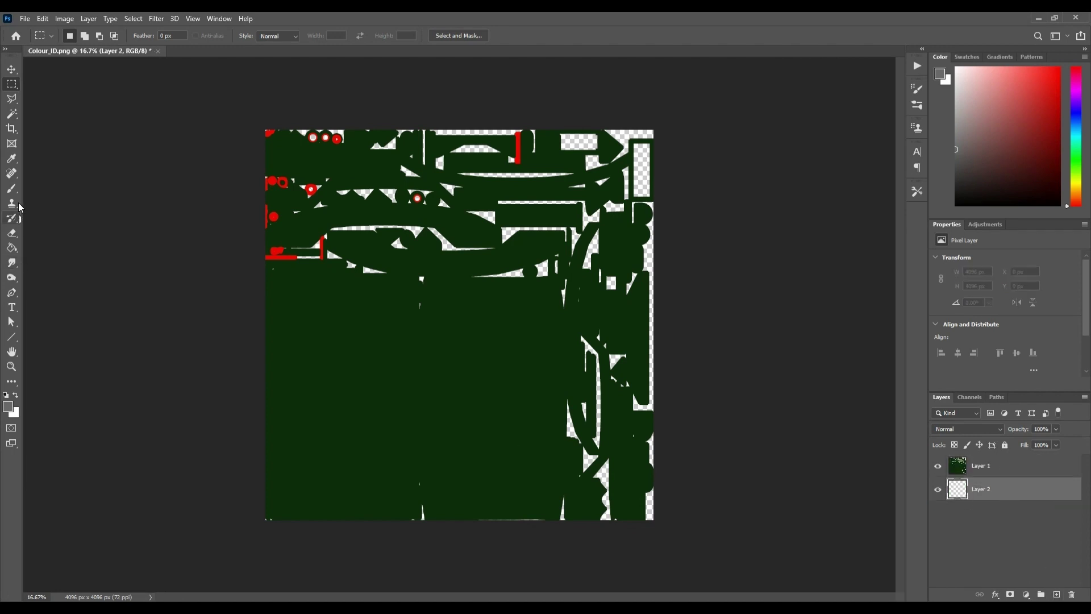
left_click(11, 159)
left_click(344, 345)
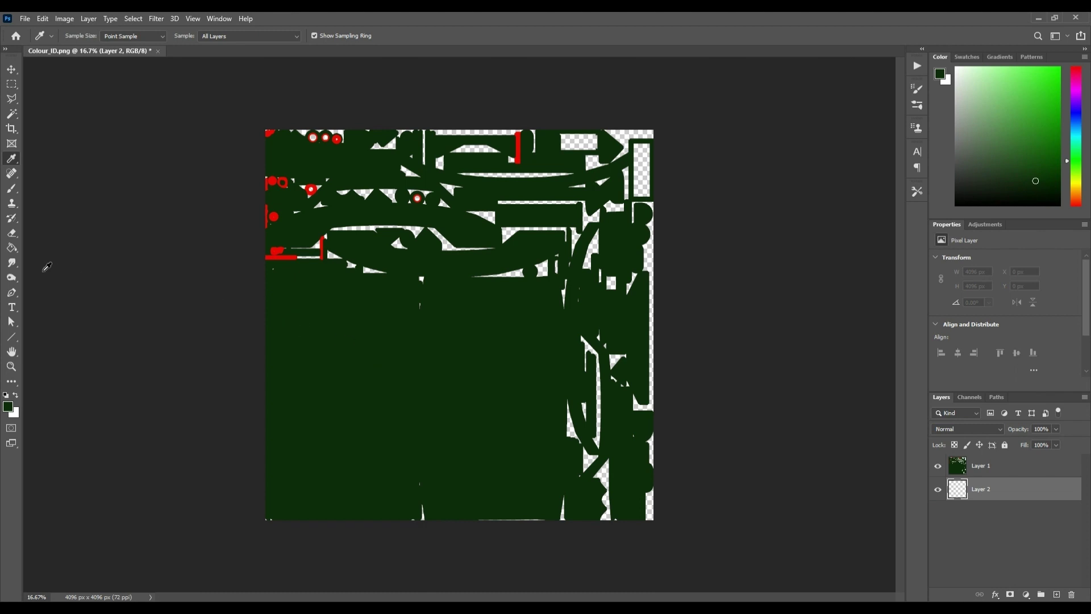
left_click(13, 249)
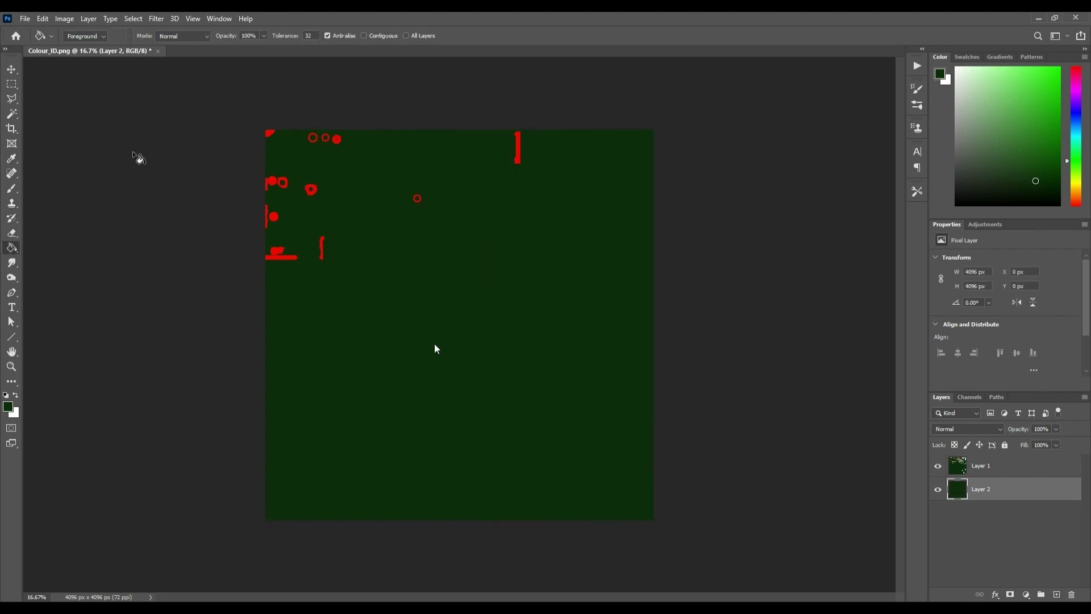
Step: On Layer 1, Magic Wand-select all red marks with Contiguous turned off
left_click(12, 115)
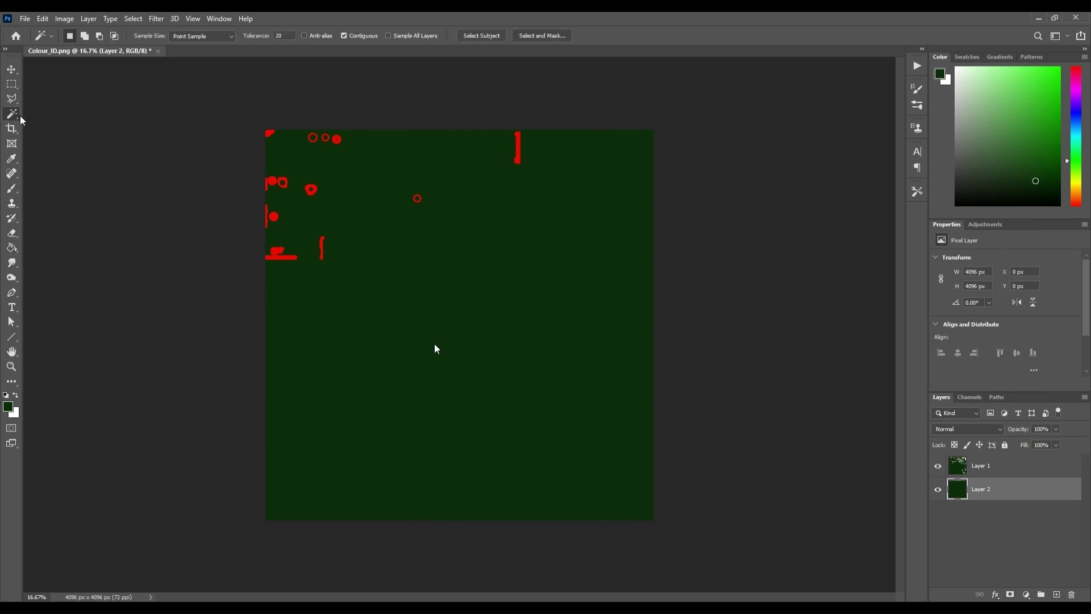
left_click(1002, 468)
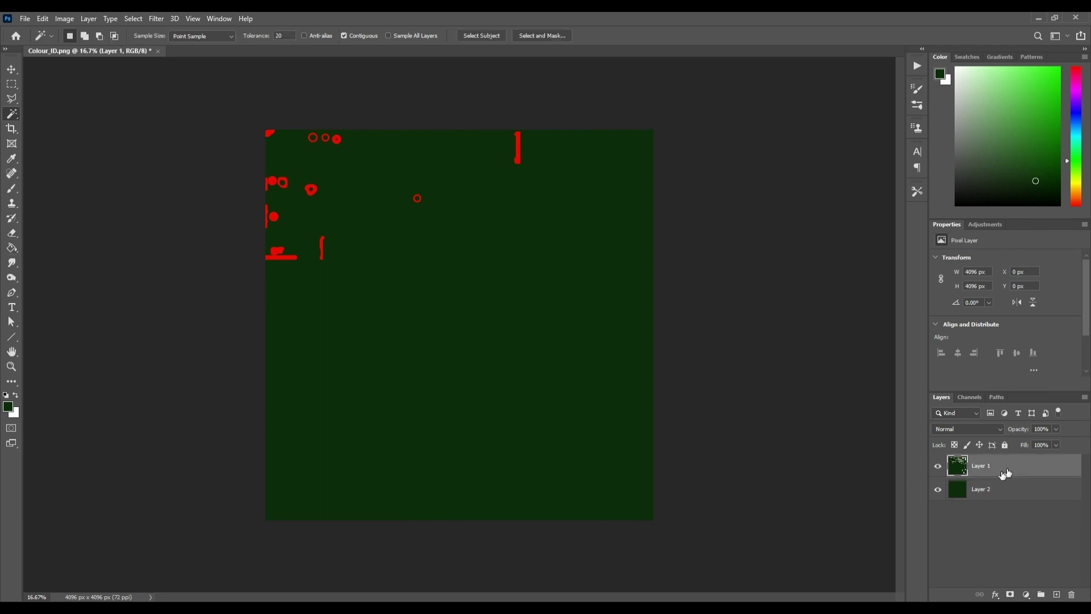
left_click(520, 147)
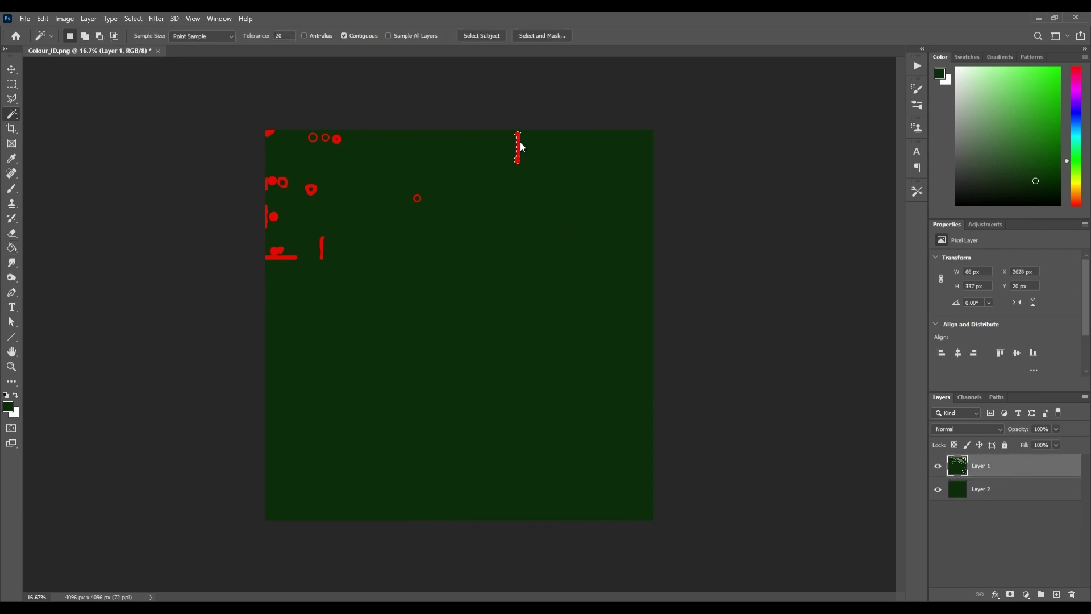
left_click(349, 39)
left_click(279, 254)
scroll(341, 204, "up", 12, "alt")
scroll(250, 128, "up", 8, "alt")
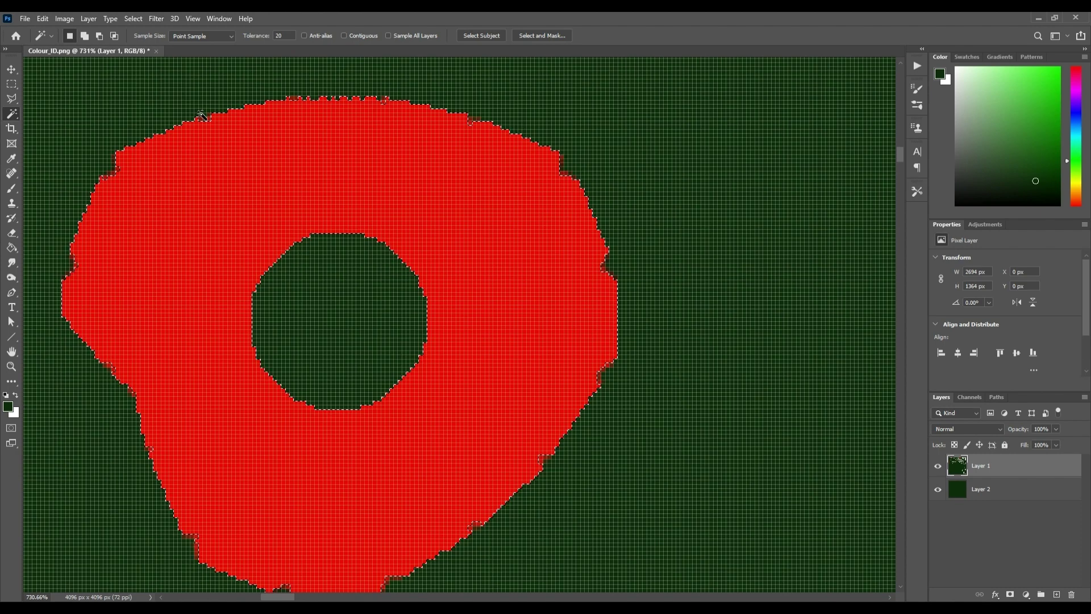
scroll(200, 116, "down", 6, "alt")
scroll(210, 119, "down", 12, "alt")
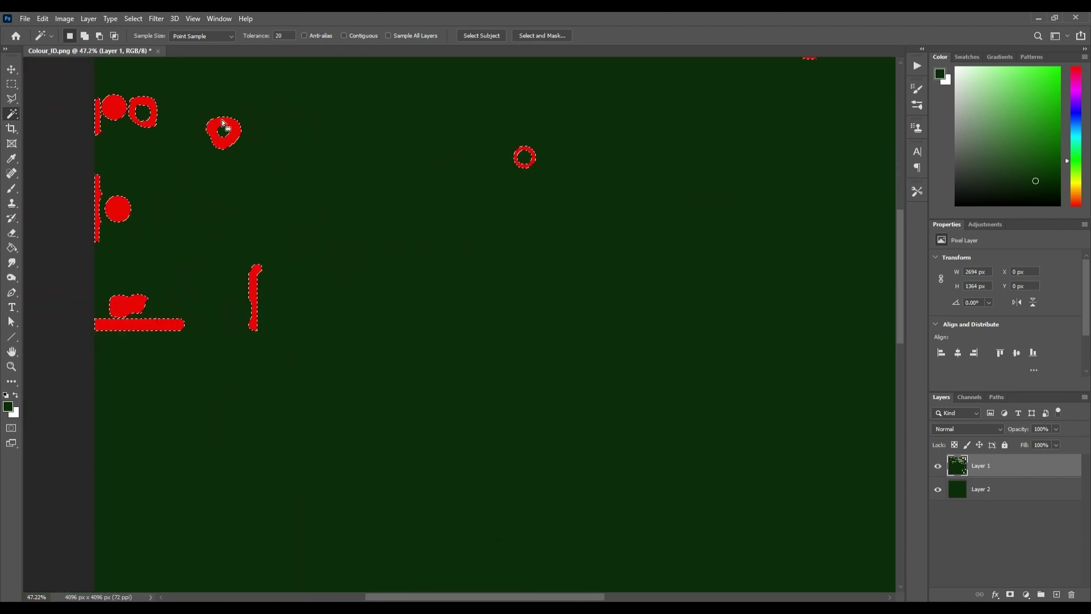
scroll(231, 121, "down", 1, "alt")
scroll(231, 121, "up", 2, "alt")
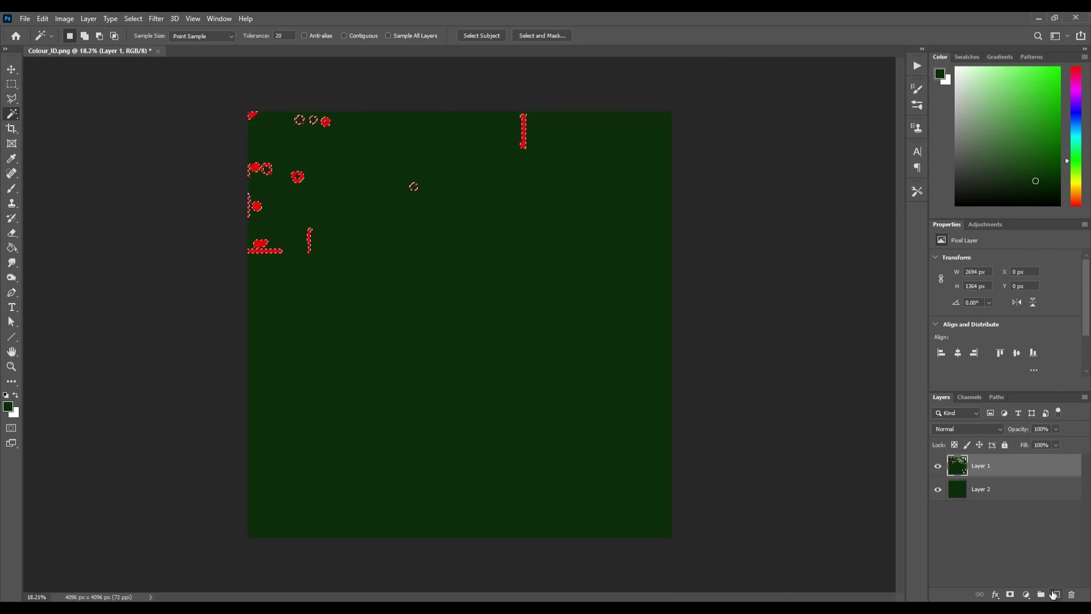
Step: Fill the selected red marks with white
left_click(6, 394)
left_click(16, 395)
left_click(12, 248)
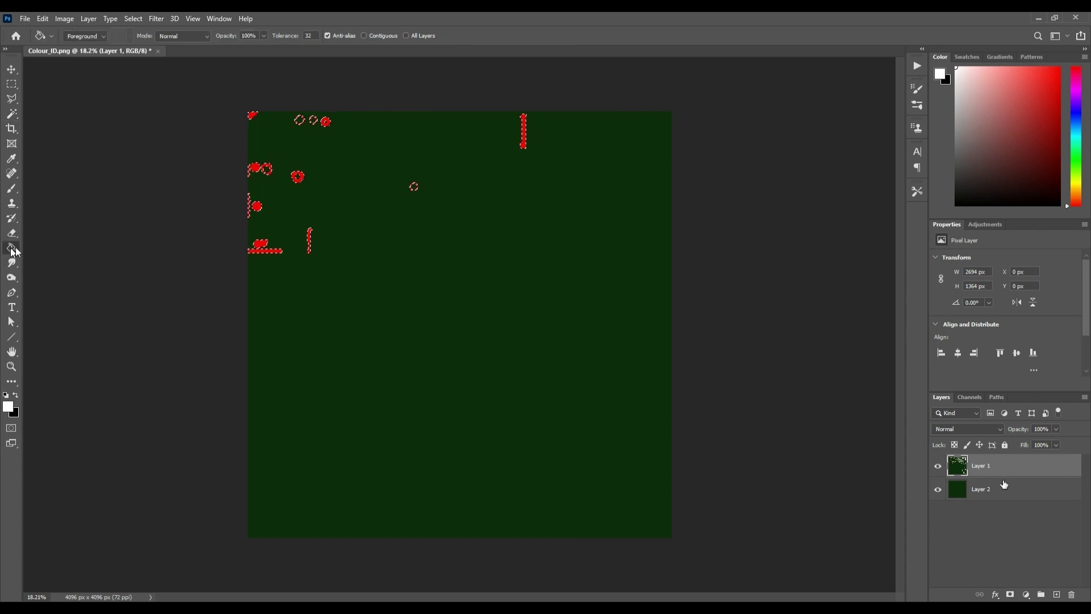
left_click(262, 250)
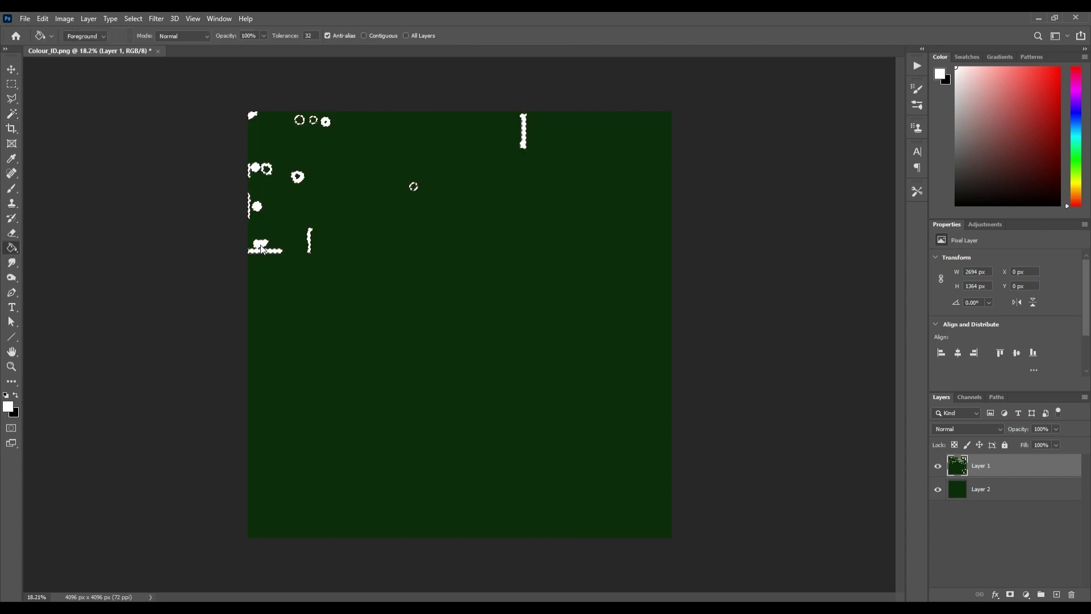
Step: Select all, fill the green areas black on Layer 1 and Layer 2, then deselect
left_click(132, 21)
left_click(145, 34)
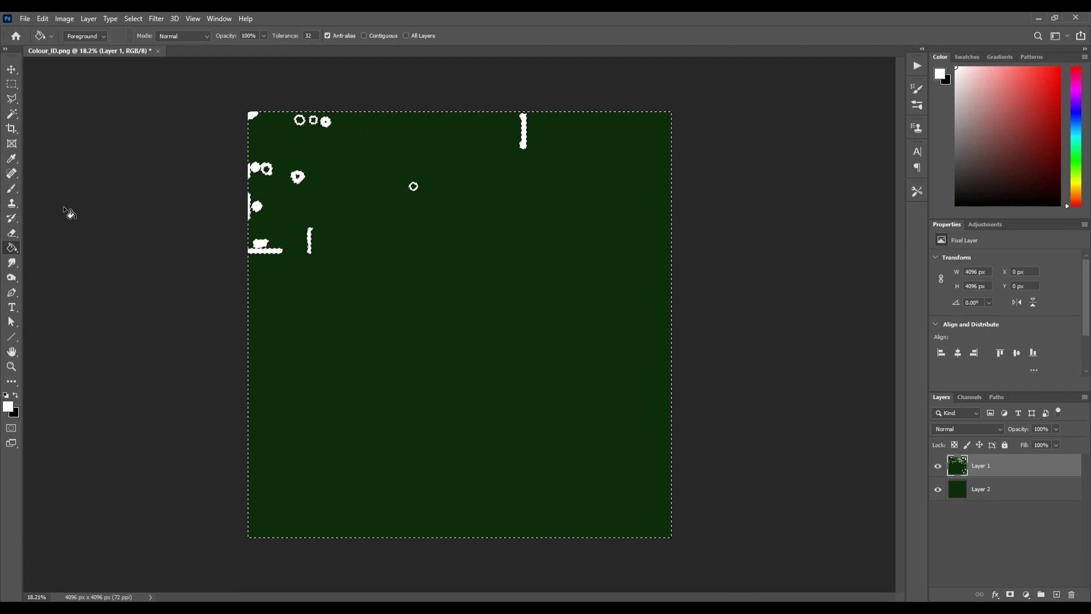
left_click(15, 396)
left_click(414, 321)
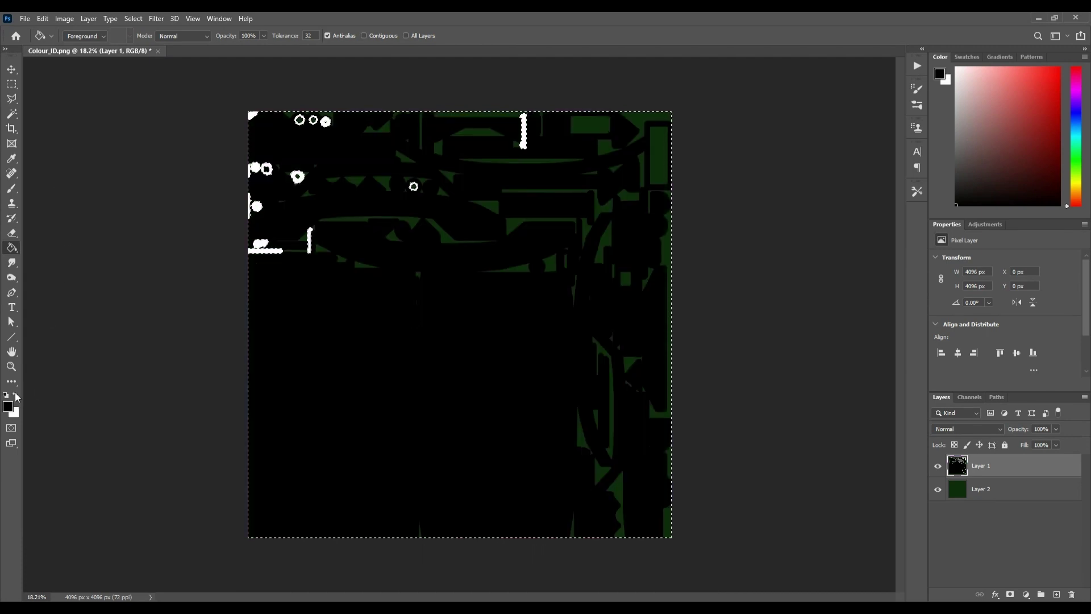
left_click(981, 488)
left_click(567, 366)
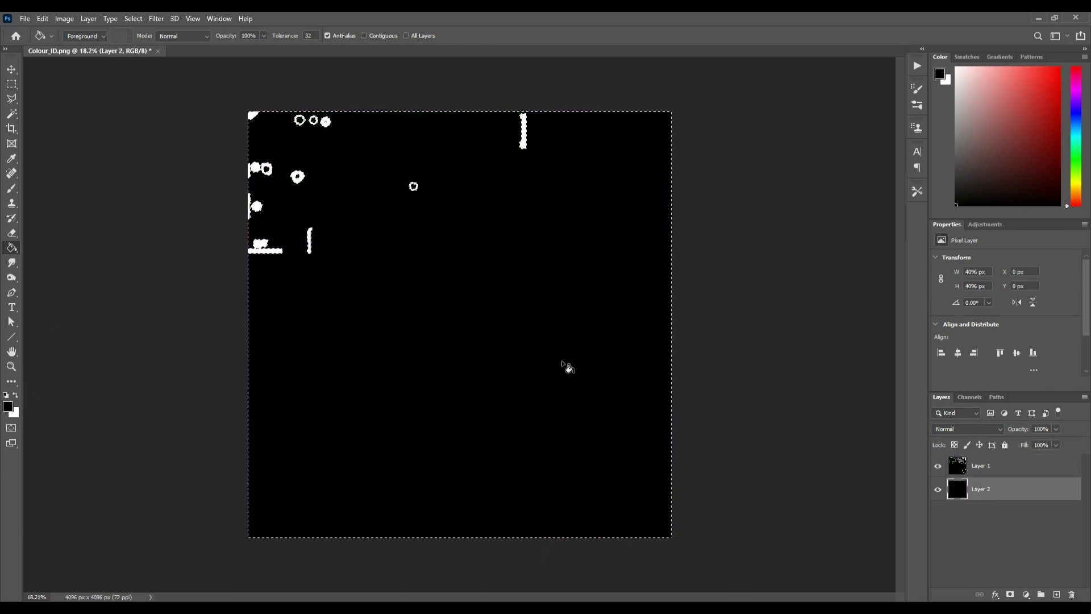
key("m")
key("ctrl+d")
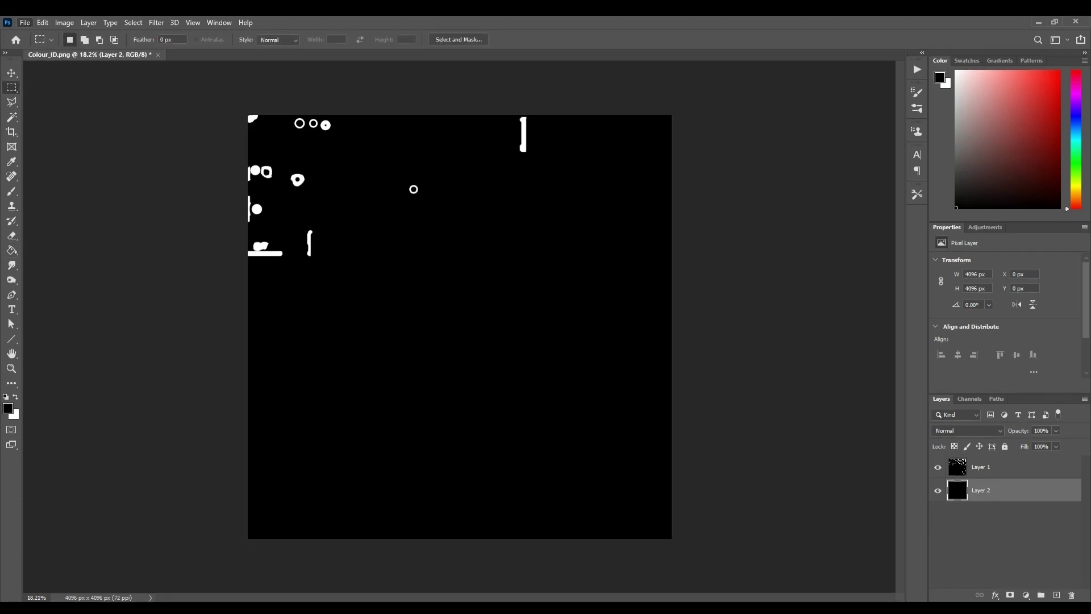
Step: Save the mask as PNG file Colour_MASK.png, accepting the PNG format options
left_click(24, 22)
left_click(48, 169)
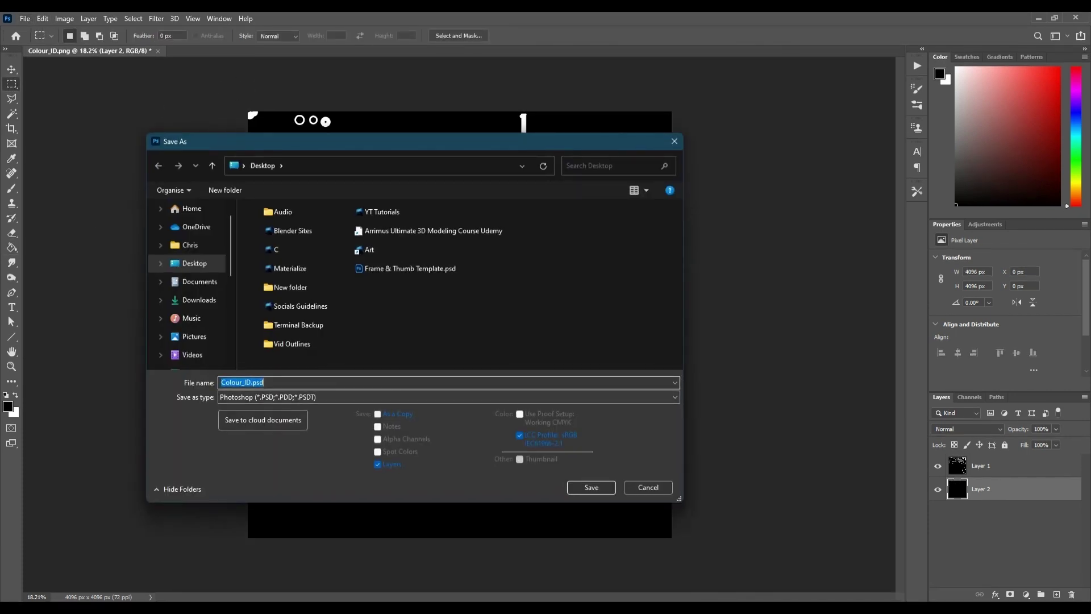
left_click(267, 397)
left_click(242, 557)
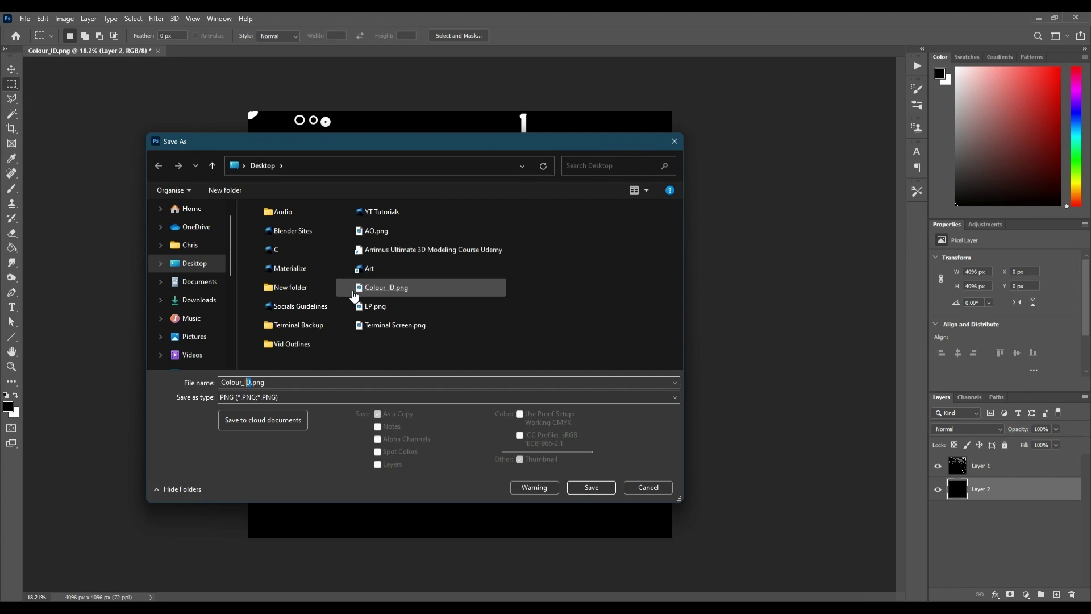
type("ASK")
key("Return")
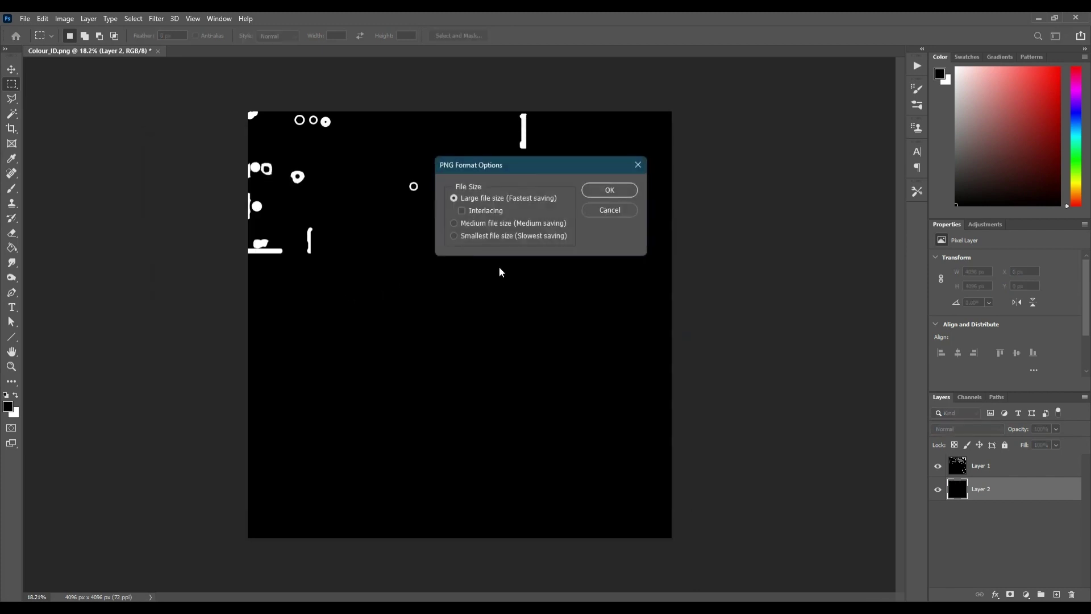
left_click(612, 190)
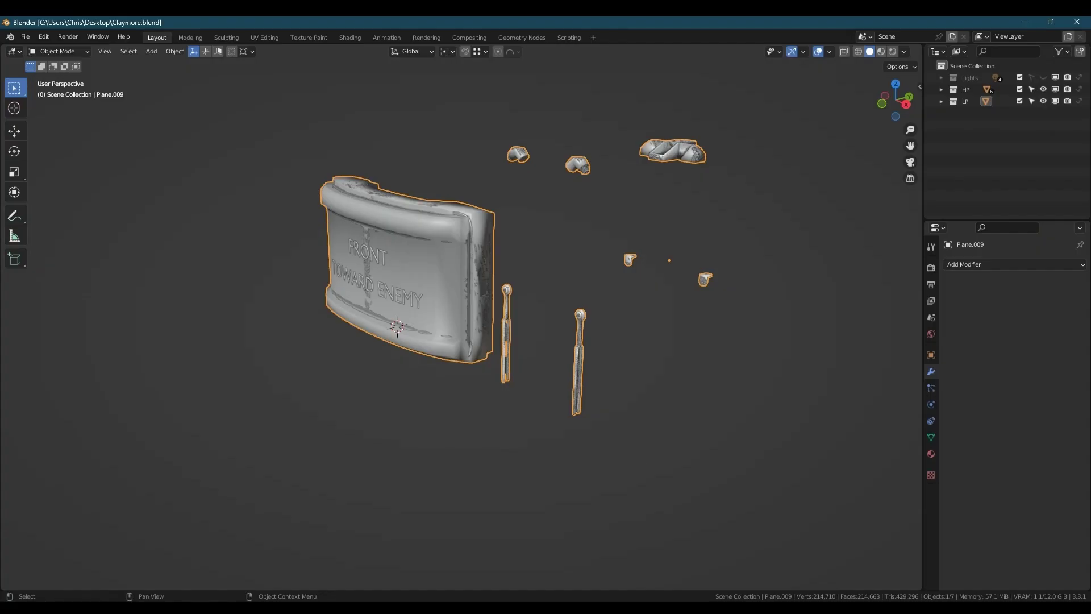
Step: Hide HP, duplicate Plane.009 into the Scene Collection and start renaming it Claymore
left_click(1042, 90)
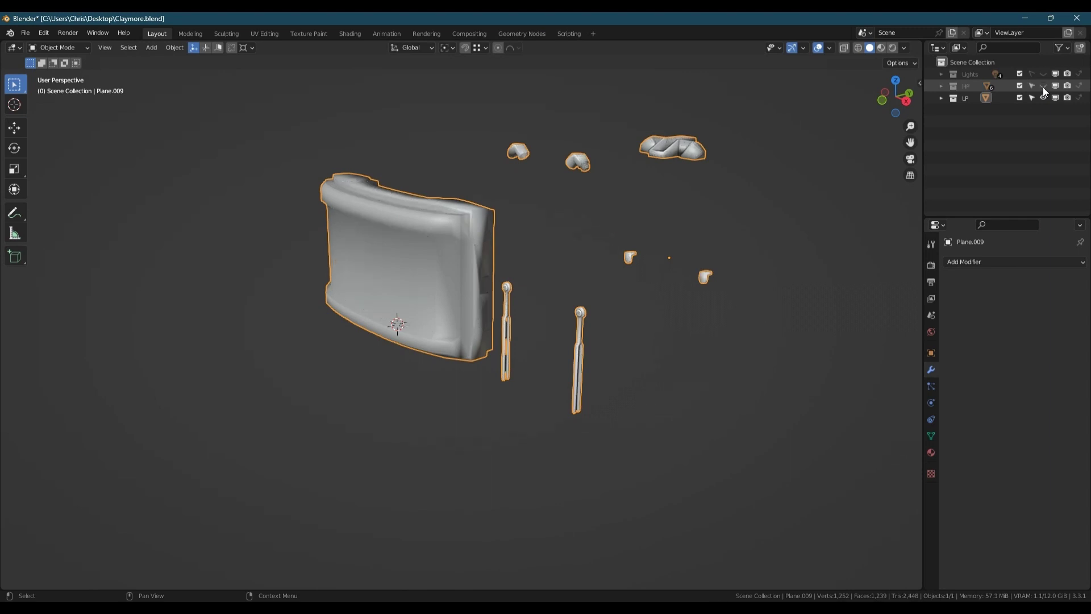
left_click(941, 98)
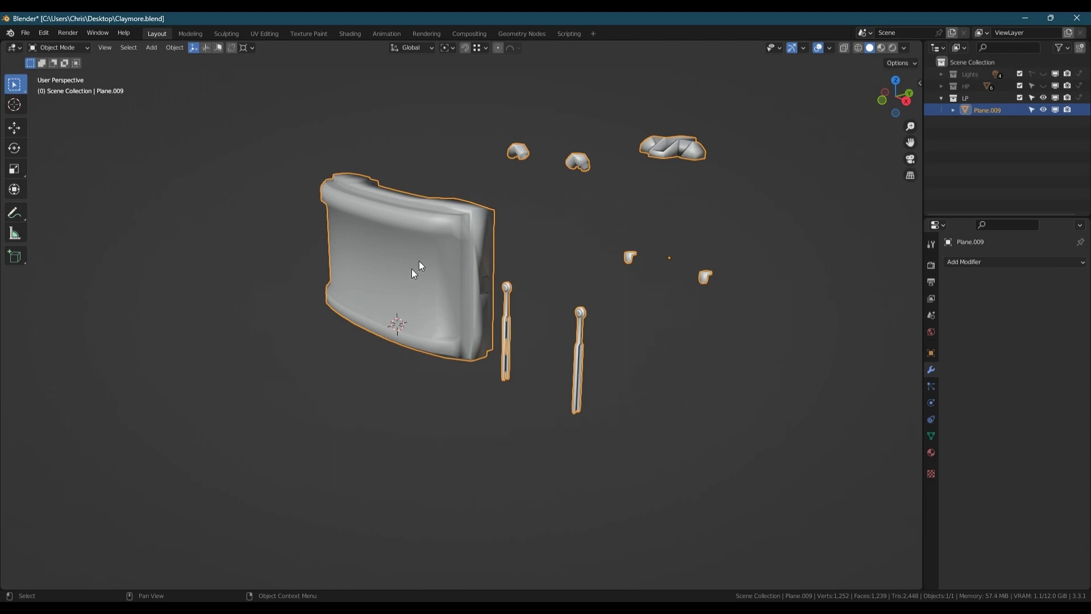
key("shift+d")
right_click(341, 222)
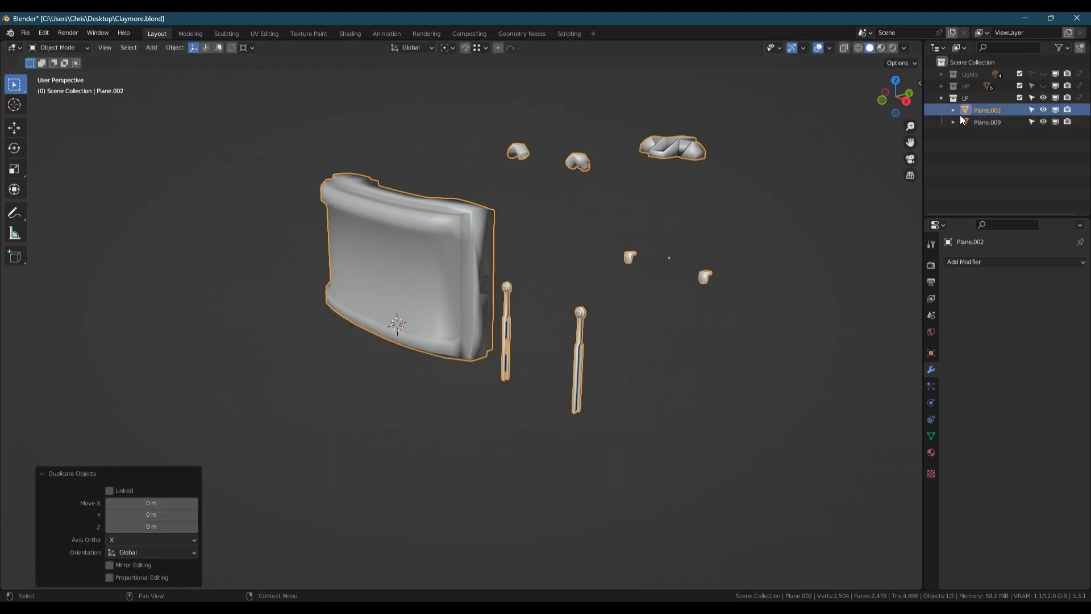
left_click_drag(979, 108, 963, 60)
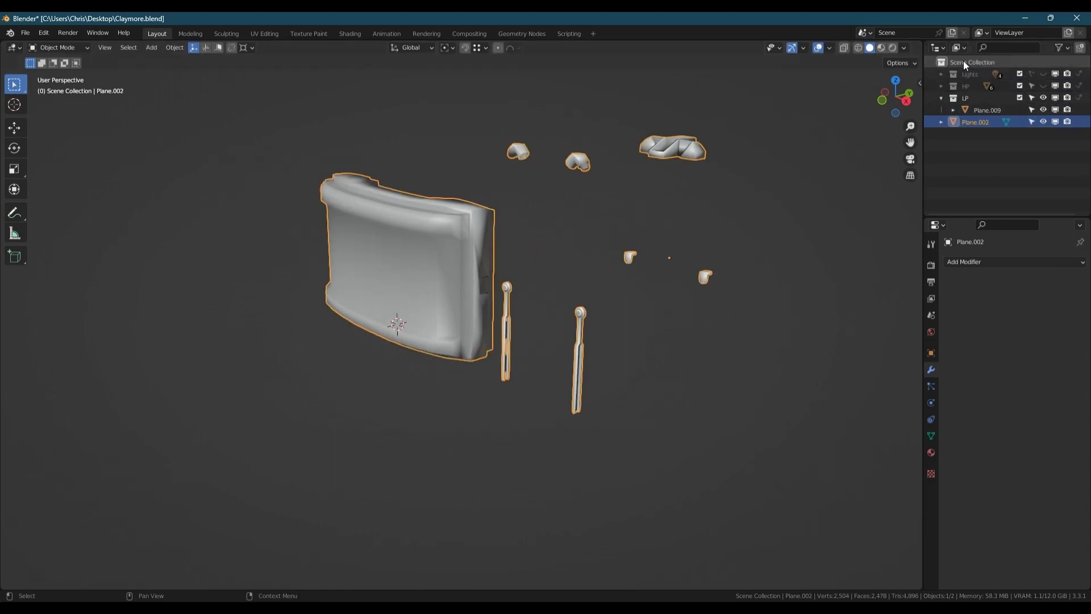
left_click(941, 98)
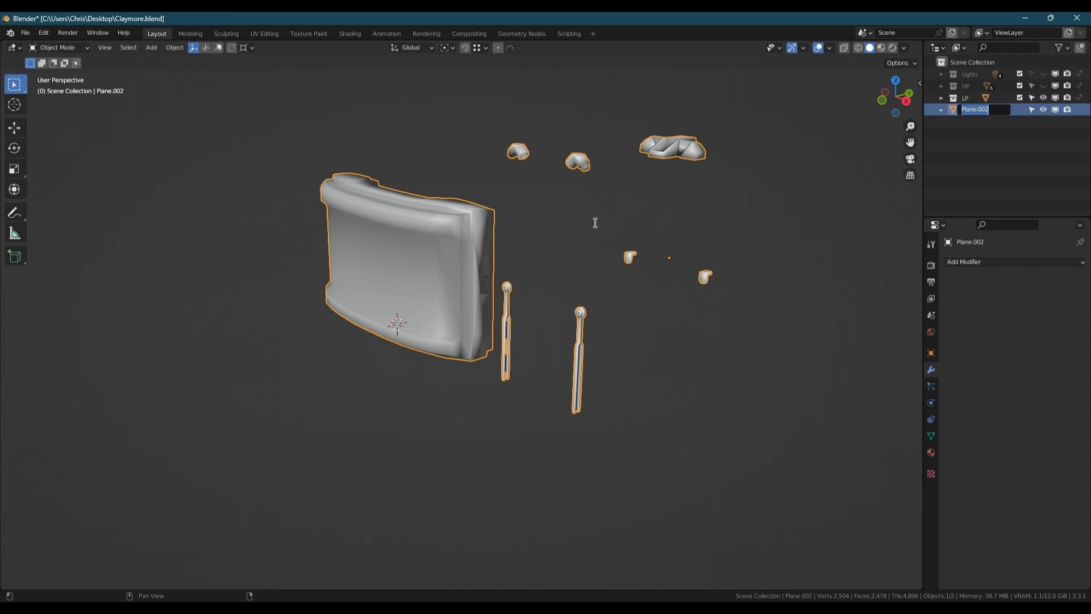
type("Claymore")
Step: Confirm the name Claymore, then in Edit Mode move the handles -0.2 and the top fitting -0.4 along Y
key("Return")
key("Tab")
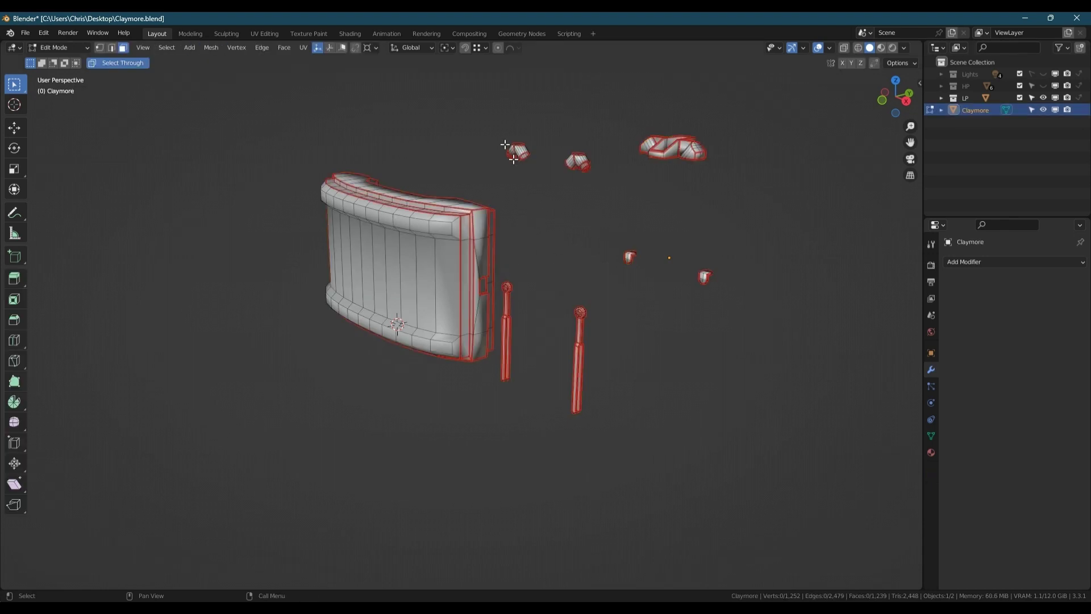
left_click_drag(483, 114, 572, 170)
type("gy")
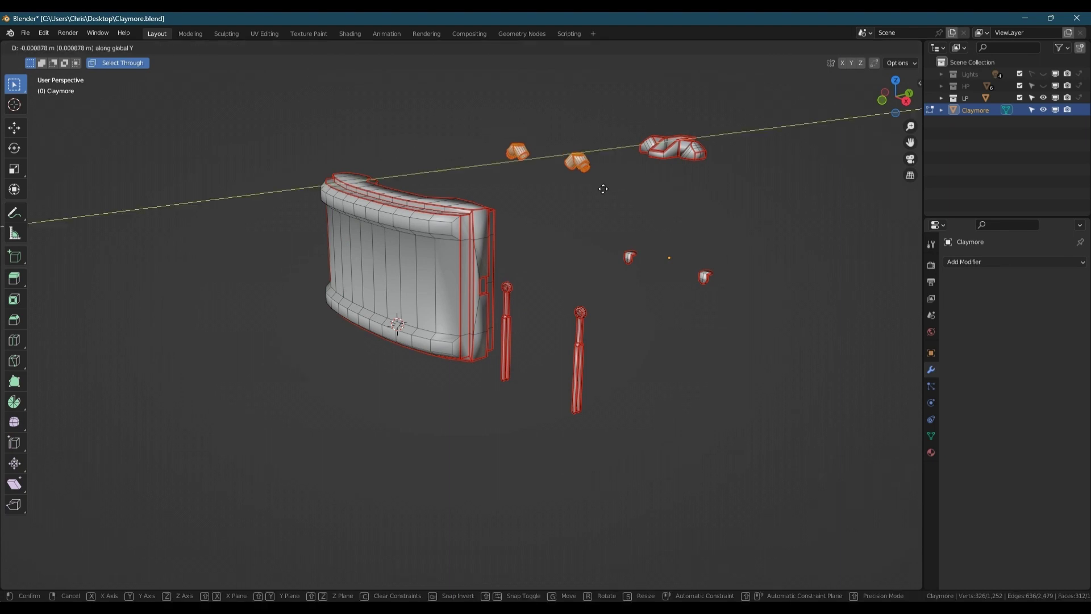
type("-.2")
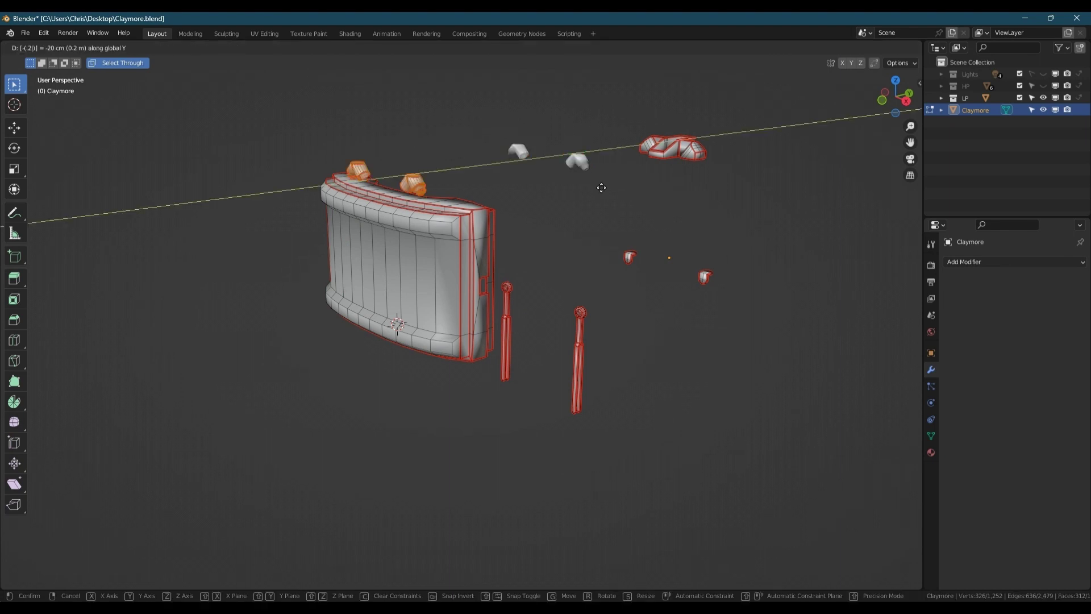
key("Return")
left_click_drag(612, 104, 744, 193)
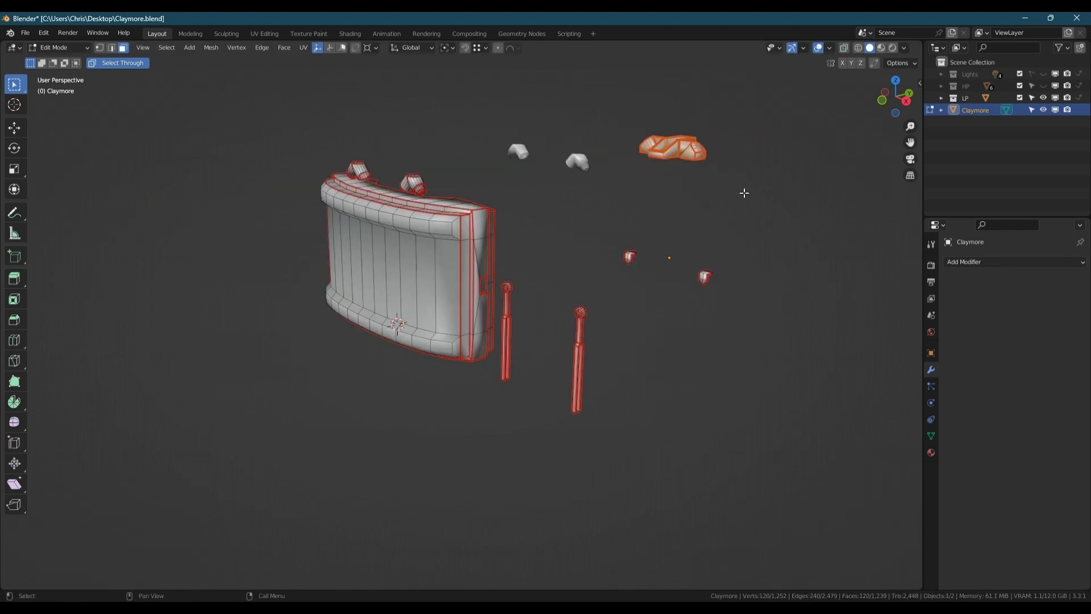
type("gy-.4")
key("Return")
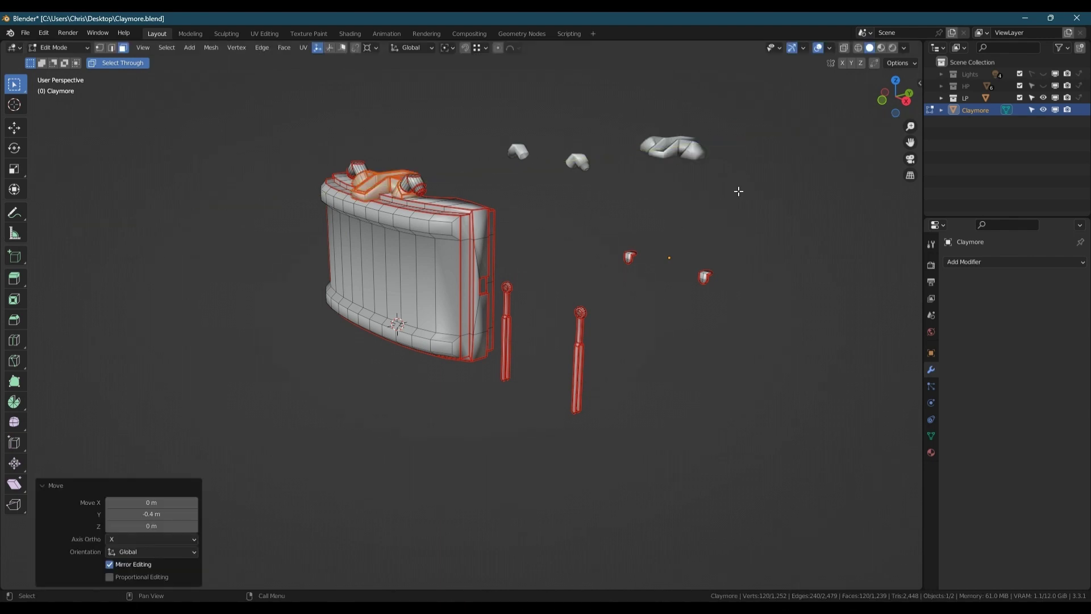
Step: Hide the original LP collection and move the two small pieces -0.4 along Y using X-ray selection
left_click(1044, 95)
key("alt+z")
left_click_drag(595, 228, 757, 303)
key("alt+z")
key("alt+z")
left_click_drag(588, 202, 791, 288)
key("alt+z")
type("gy-.4")
key("Return")
Step: Move both legs -0.2 along Y and return to Object Mode
middle_click_drag(574, 312, 514, 276)
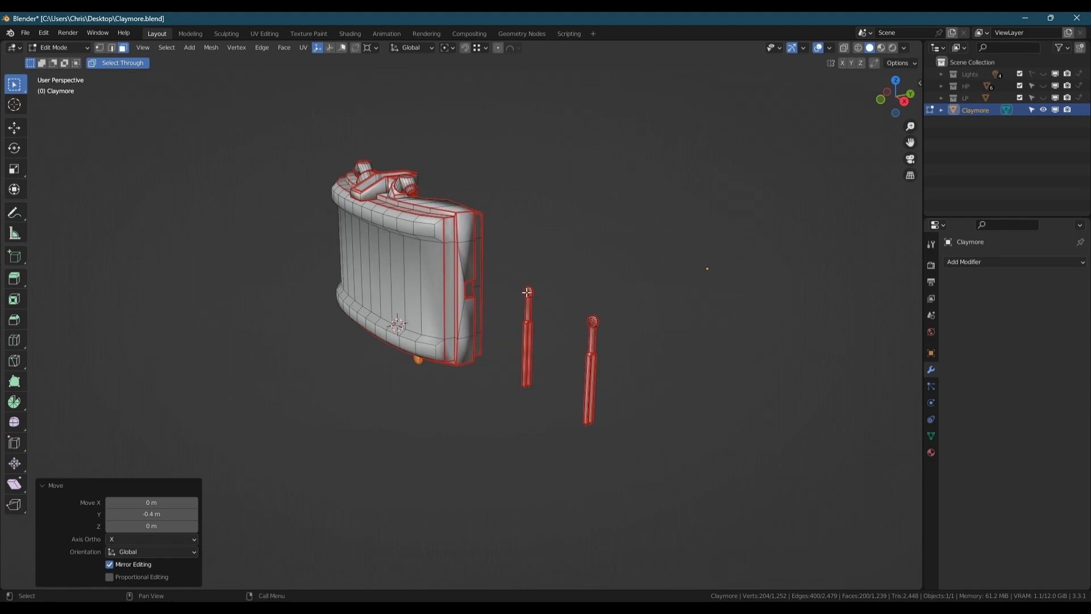
key("alt+z")
left_click_drag(509, 269, 642, 416)
key("alt+z")
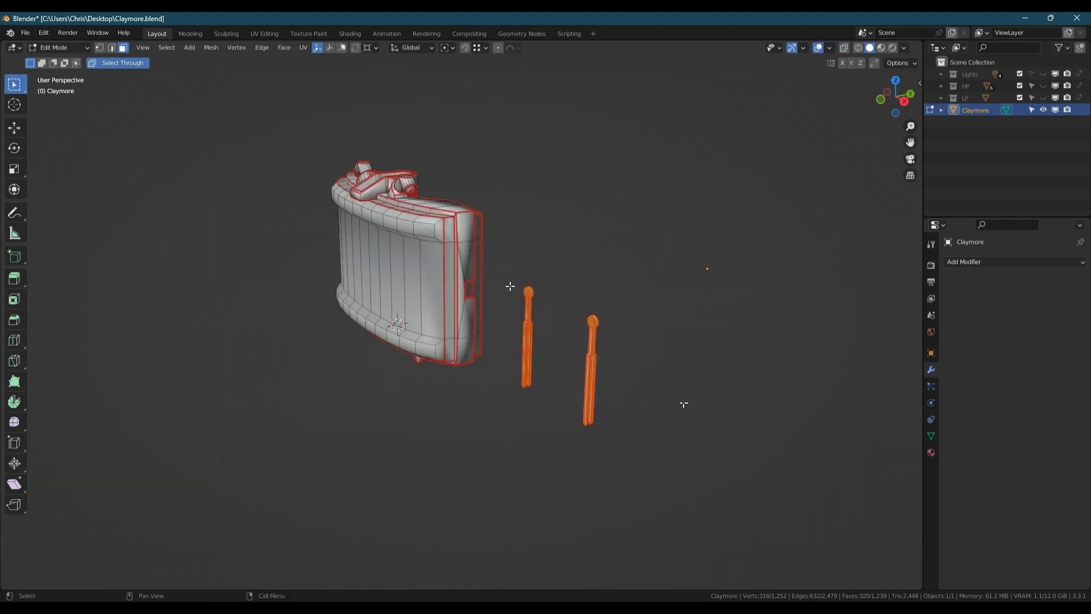
key("alt+z")
left_click_drag(503, 267, 706, 495)
key("alt+z")
type("gy")
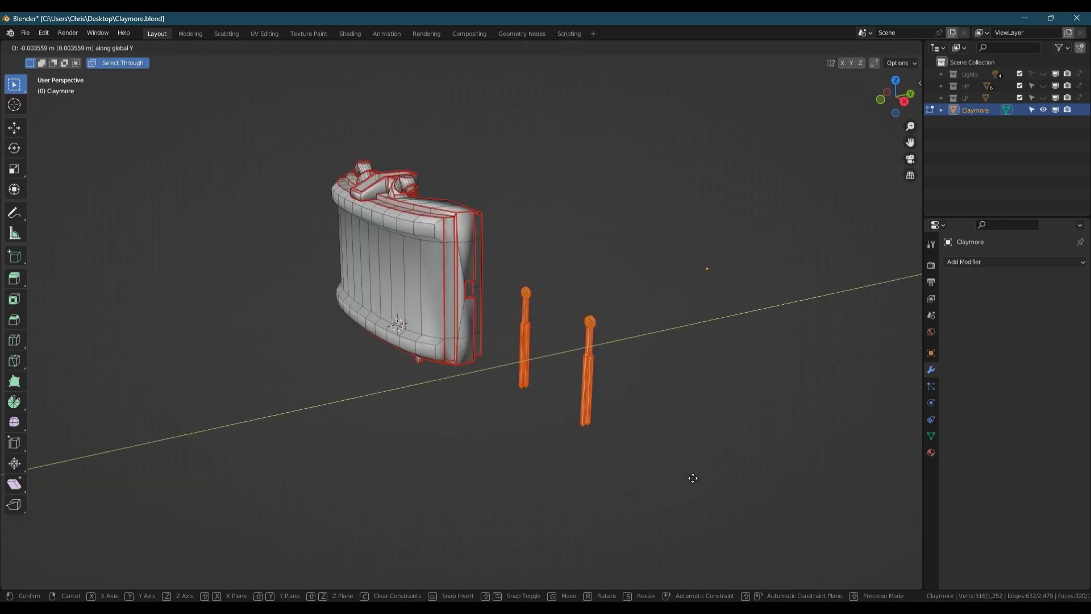
type("-0.2")
key("Return")
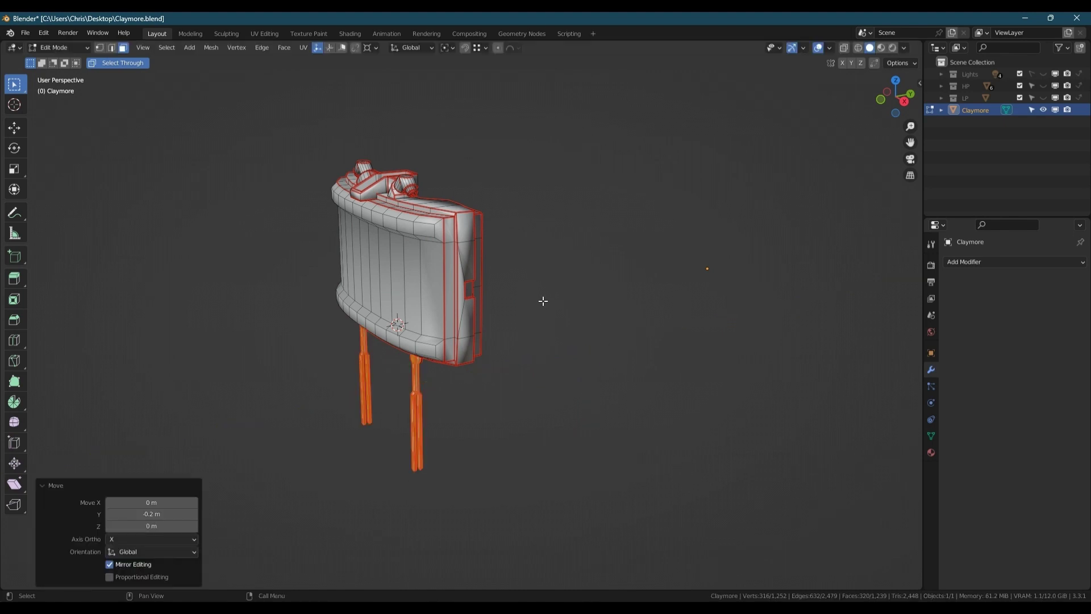
key("Tab")
middle_click_drag(398, 284, 317, 275)
scroll(407, 274, "up", 2)
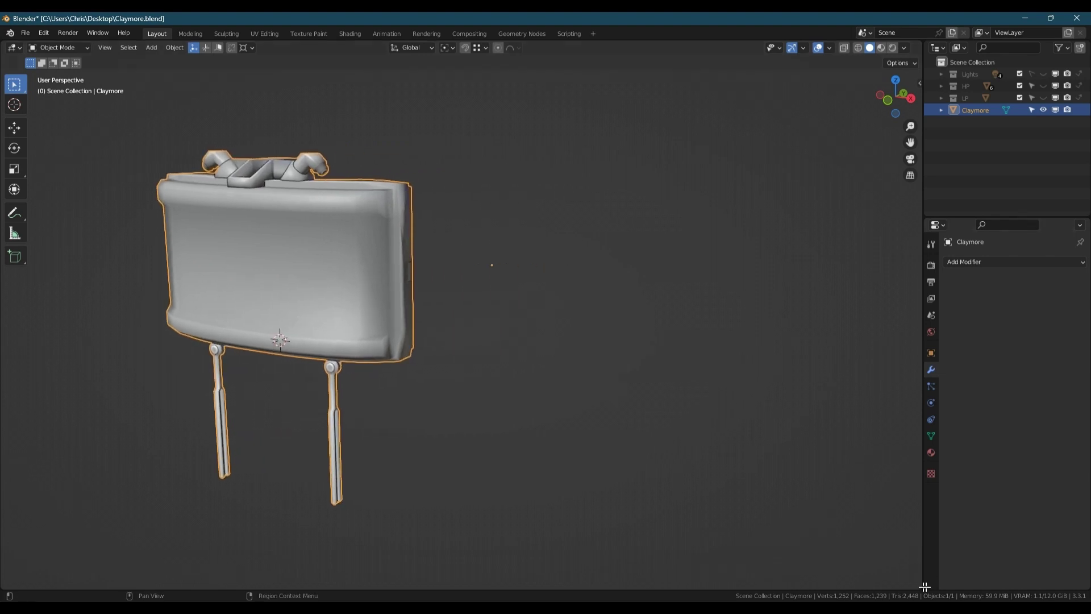
Step: Split the viewport side by side and apply all transforms to the Claymore
left_click_drag(922, 586, 499, 531)
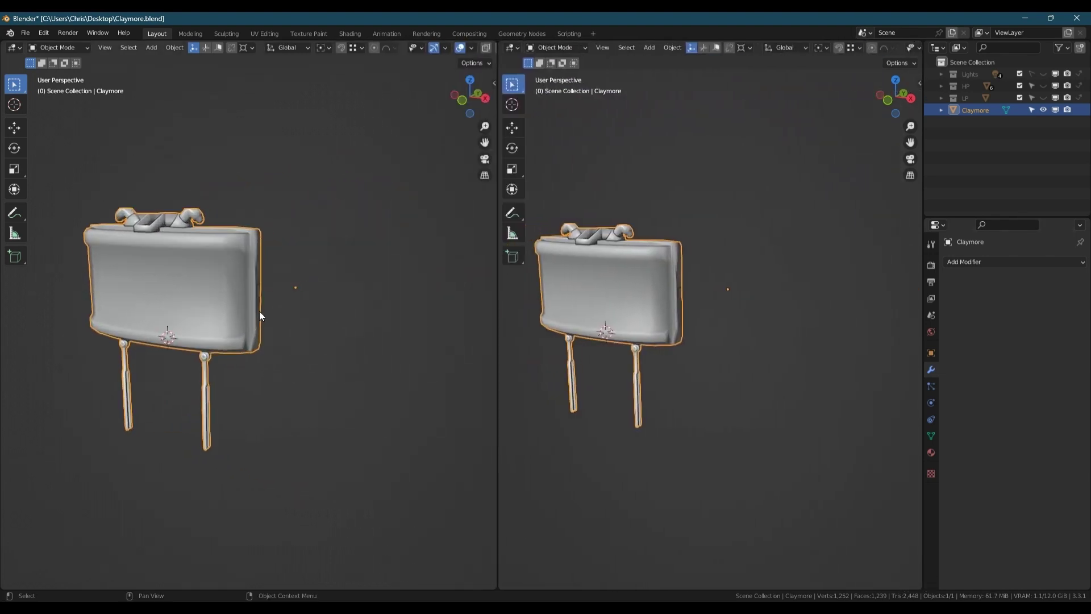
scroll(273, 311, "up", 2)
middle_click_drag(285, 307, 333, 283)
key("ctrl+a")
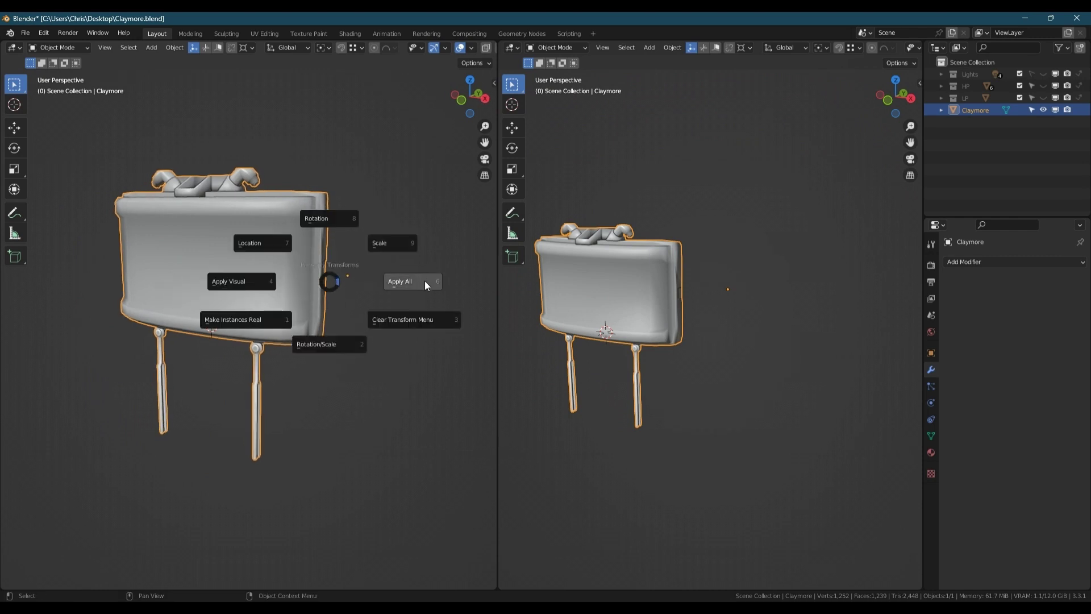
left_click(426, 282)
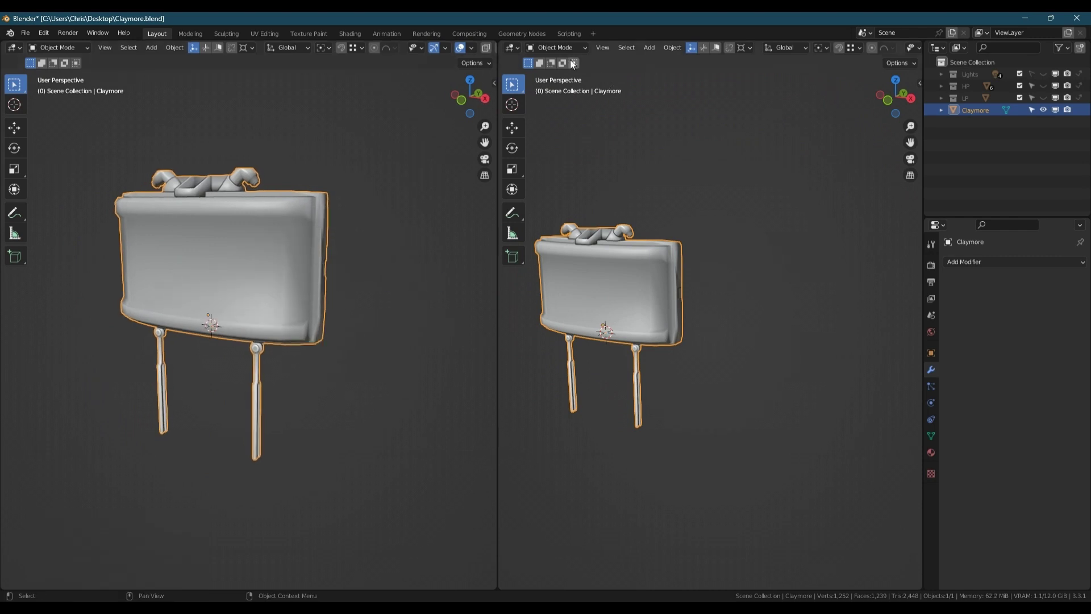
Step: Turn the right area into a Shader Editor with its sidebar hidden
scroll(634, 254, "up", 2)
mouse_move(634, 254)
middle_mouse_down()
mouse_move(609, 241)
mouse_move(627, 236)
middle_mouse_up()
left_click(511, 47)
left_click(536, 153)
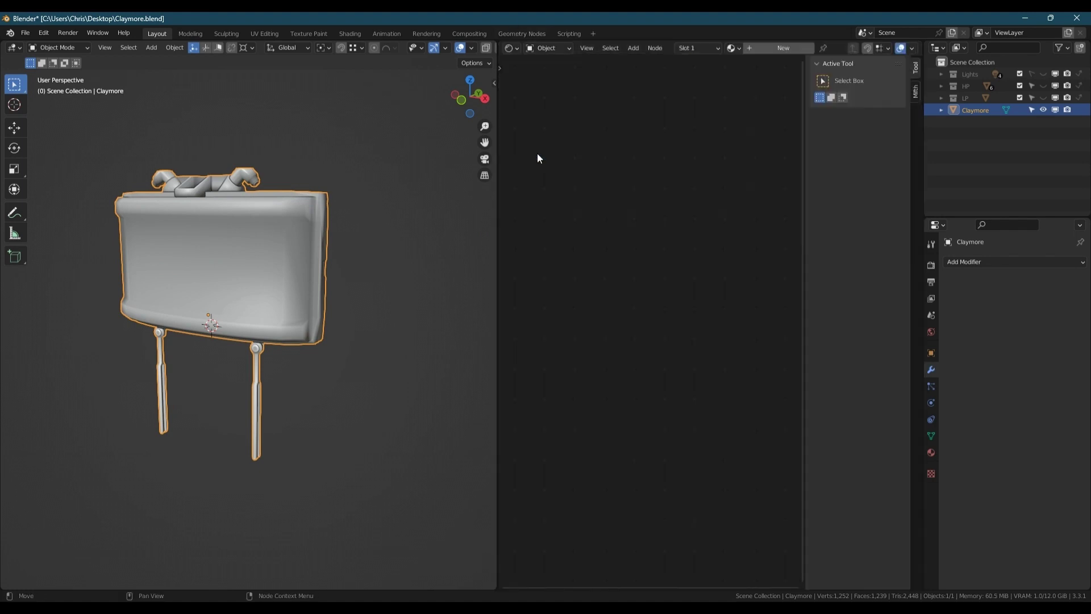
key("n")
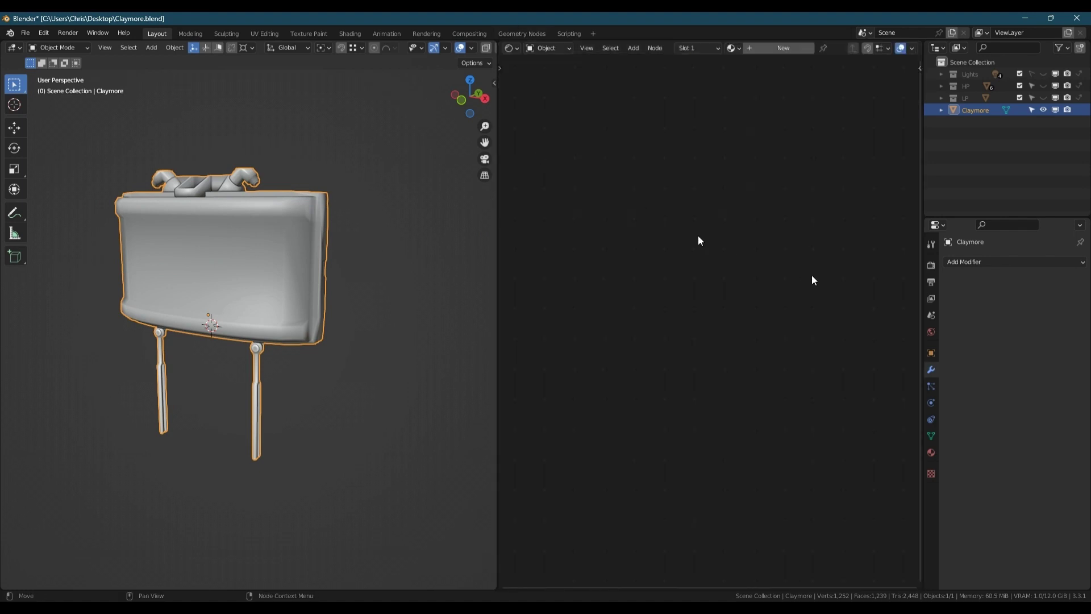
Step: Create a new material and duplicate its Principled BSDF above the original
left_click(746, 48)
middle_click_drag(607, 345, 667, 310)
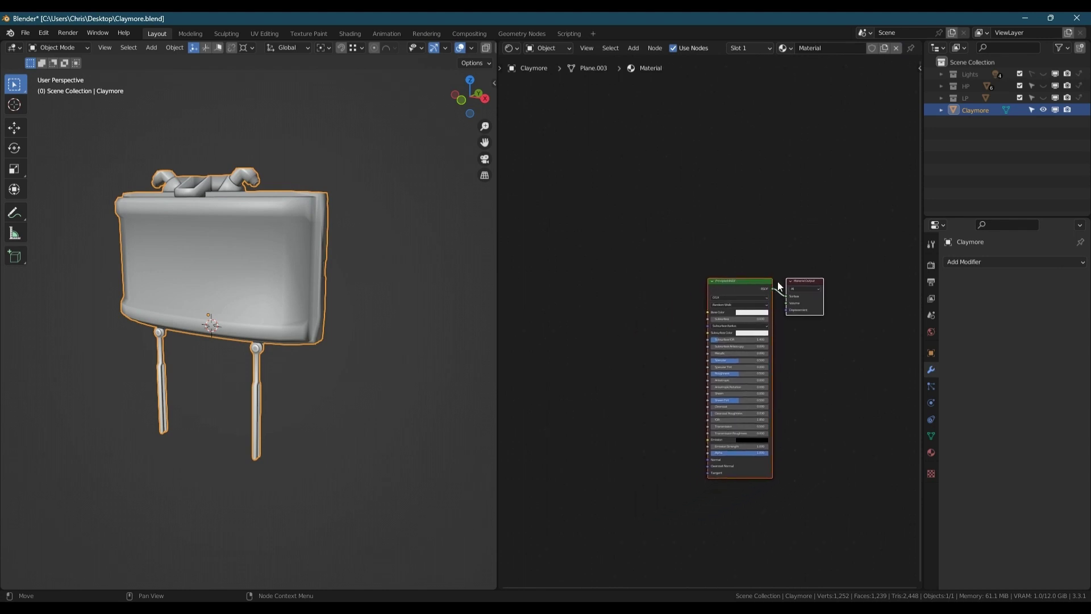
scroll(794, 279, "up", 2)
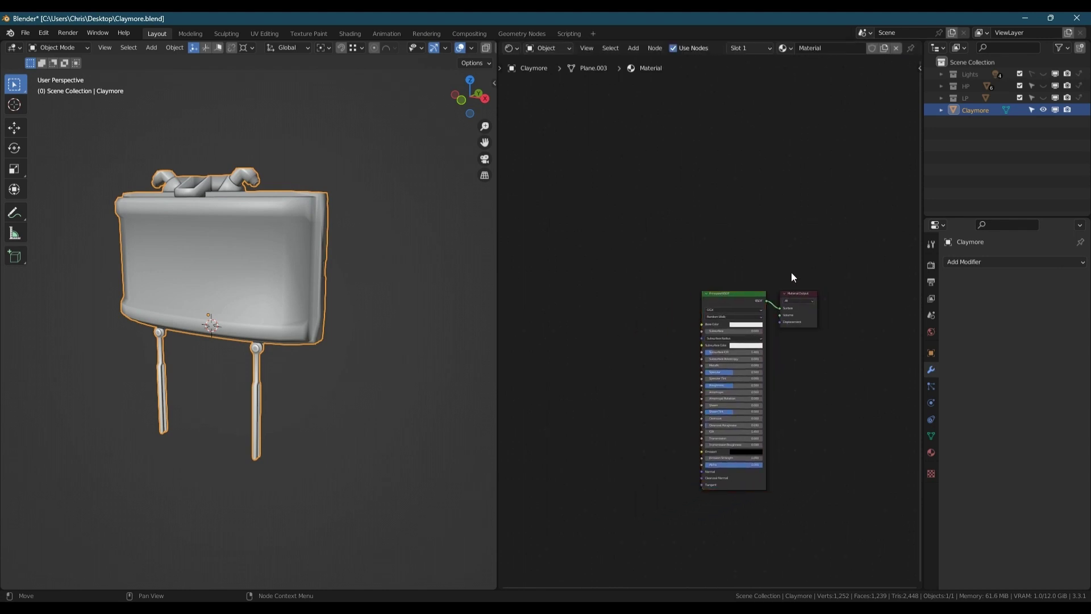
left_click_drag(798, 294, 850, 241)
left_click(750, 296)
key("shift+d")
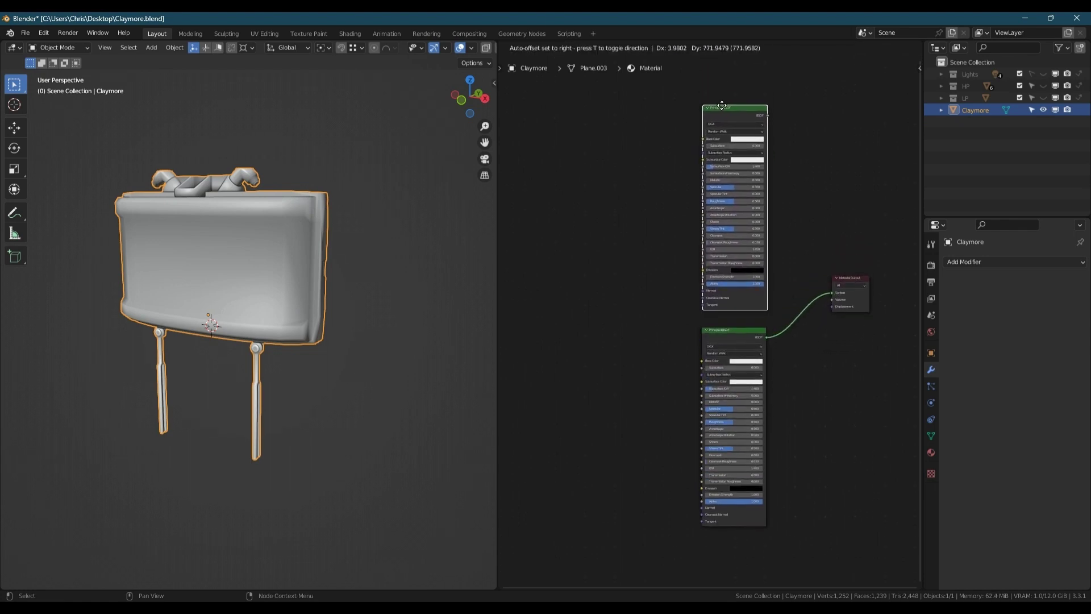
left_click(723, 106)
middle_click_drag(774, 169, 707, 229)
left_click_drag(790, 343, 830, 340)
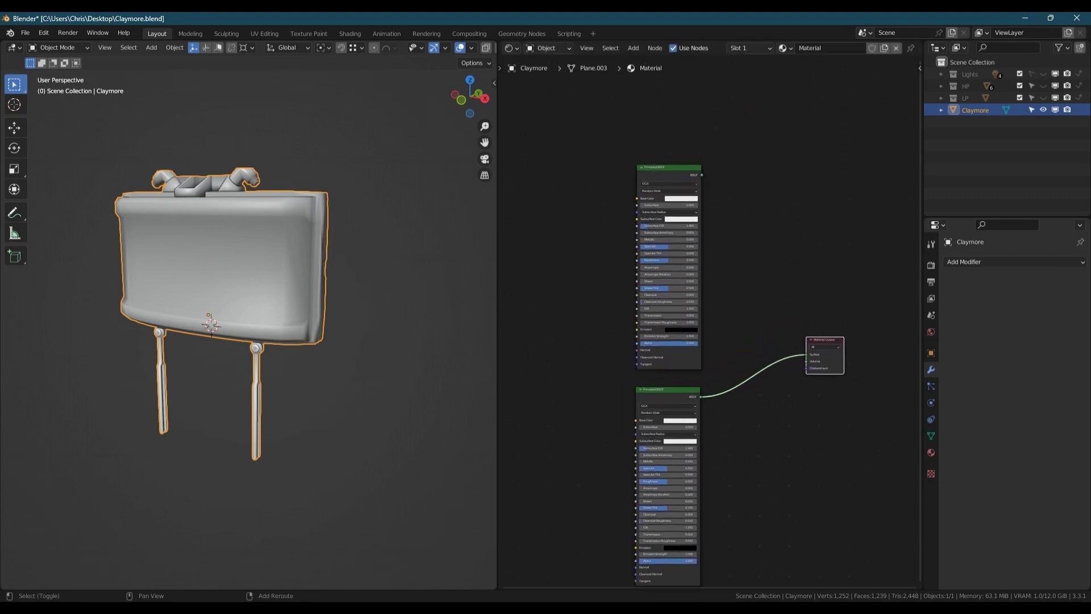
Step: Insert a Mix Shader on the output link and connect the upper BSDF to its second input
key("shift+a")
left_click(712, 212)
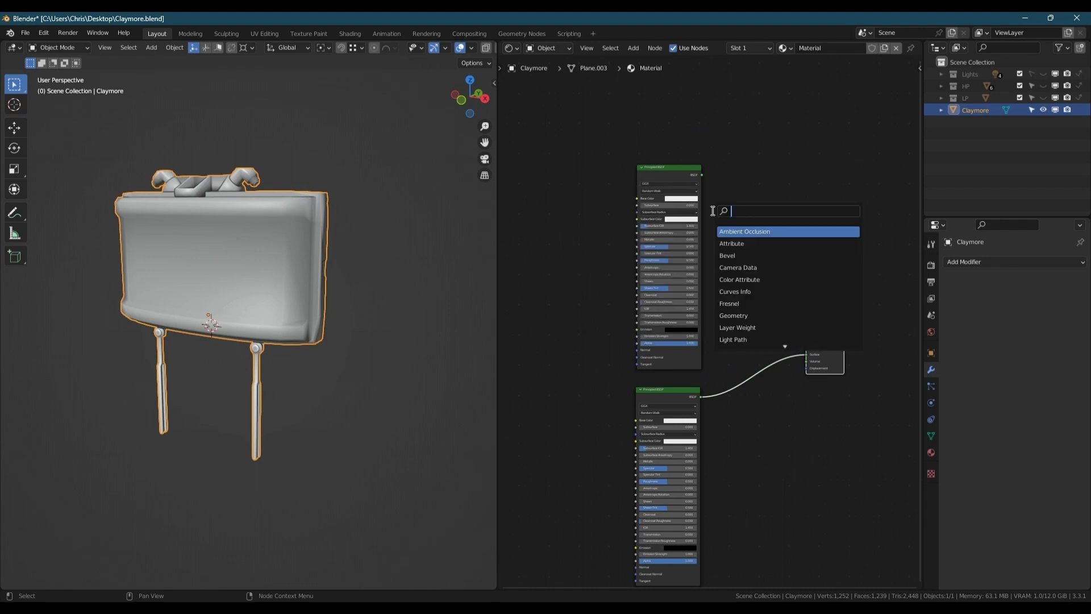
type("m")
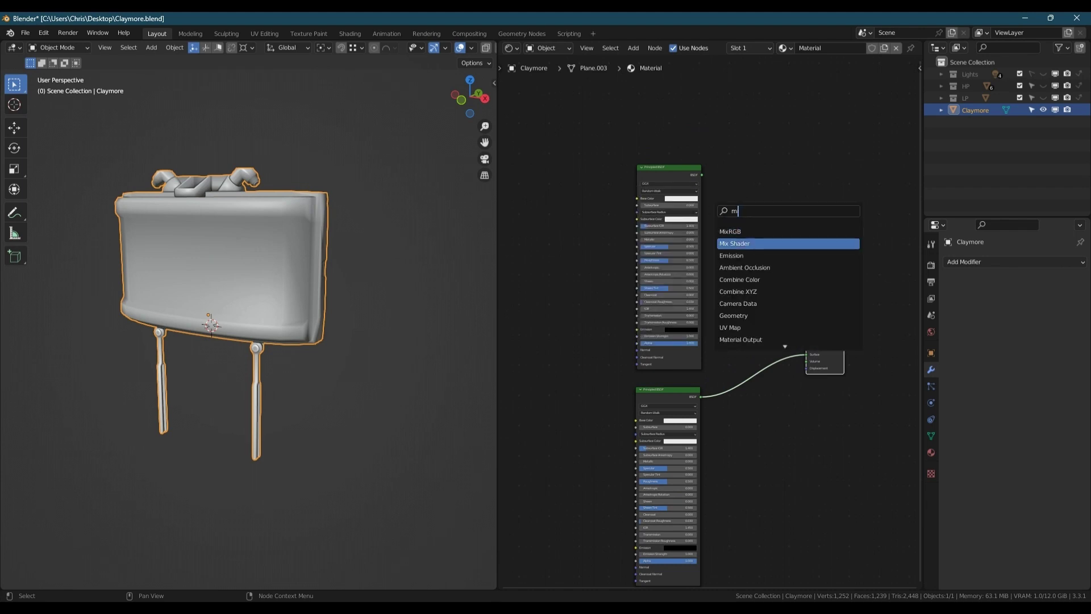
left_click(738, 243)
left_click(765, 373)
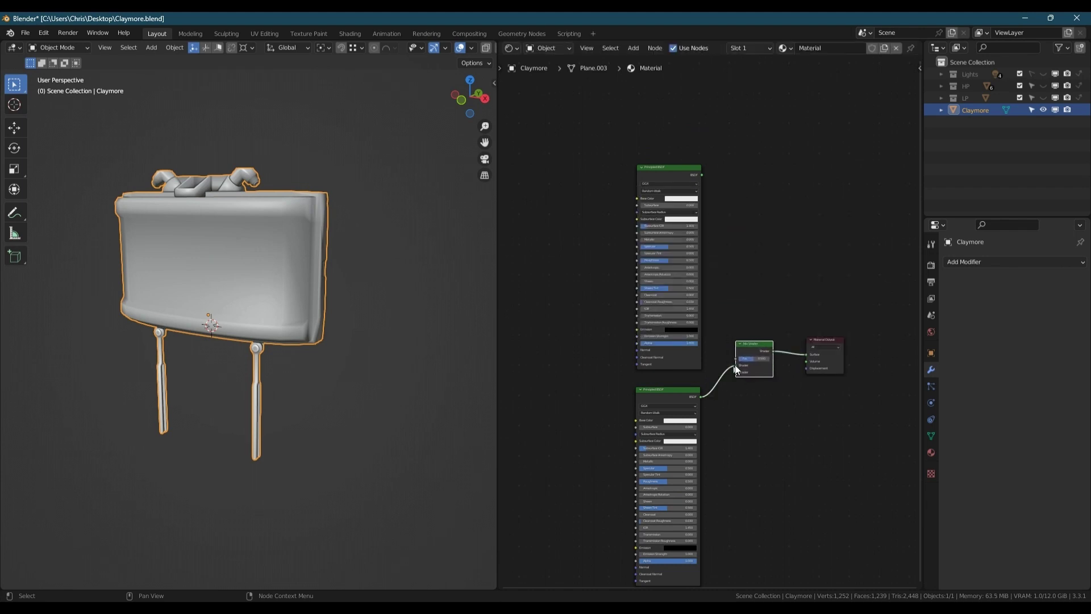
left_click(702, 177)
mouse_move(702, 175)
left_mouse_down()
mouse_move(737, 365)
mouse_move(768, 299)
left_mouse_up()
left_click_drag(824, 340, 833, 303)
key("shift+a")
Step: Add an Image Texture node and load Colour_MASK.png into it
left_click(749, 214)
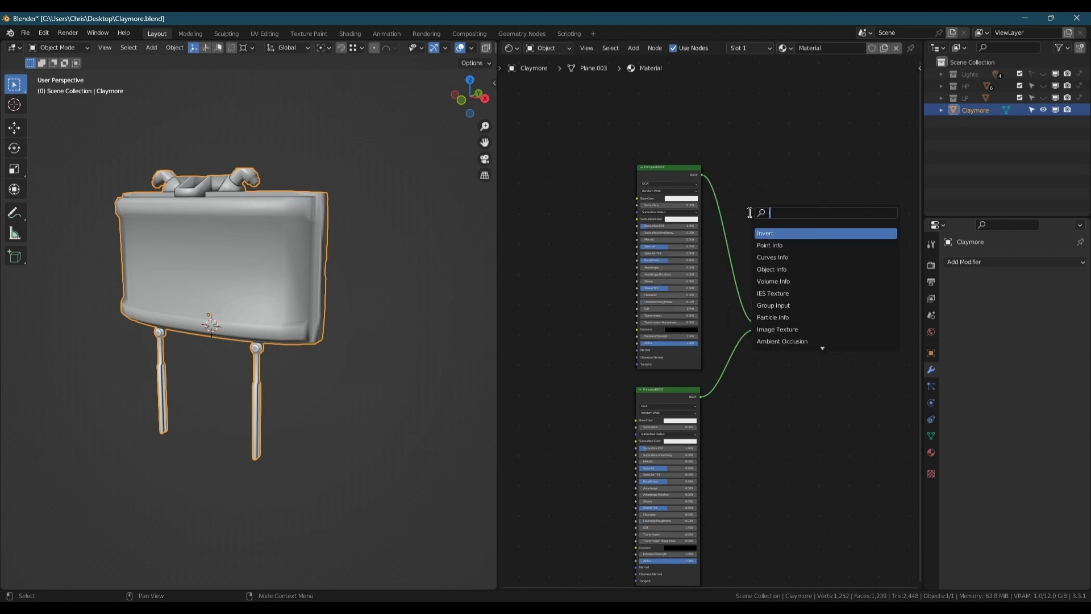
type("ima")
key("Return")
left_click(764, 213)
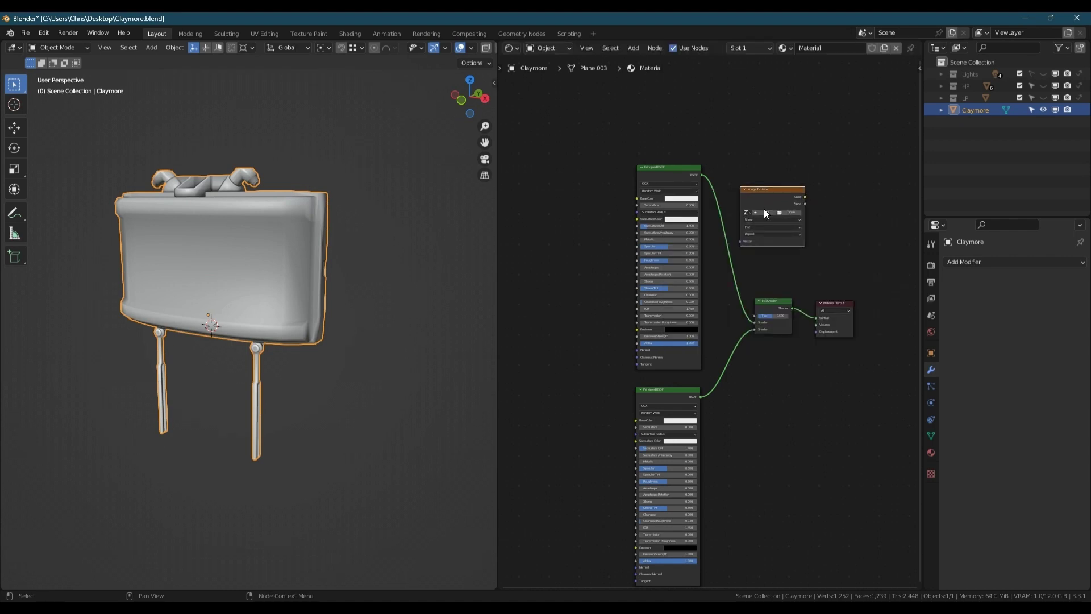
scroll(762, 207, "up", 4)
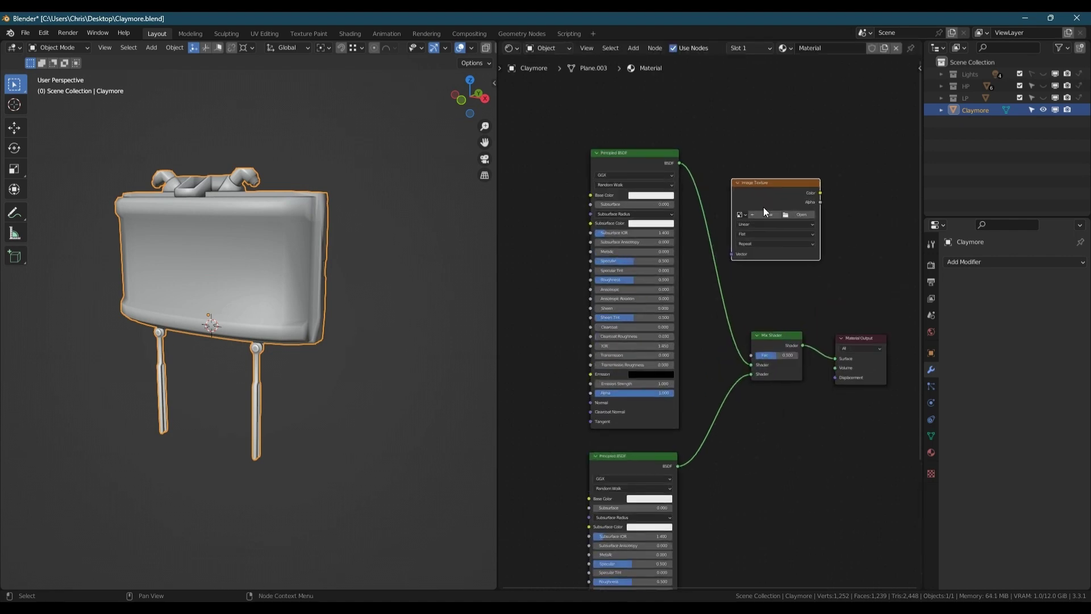
left_click(796, 213)
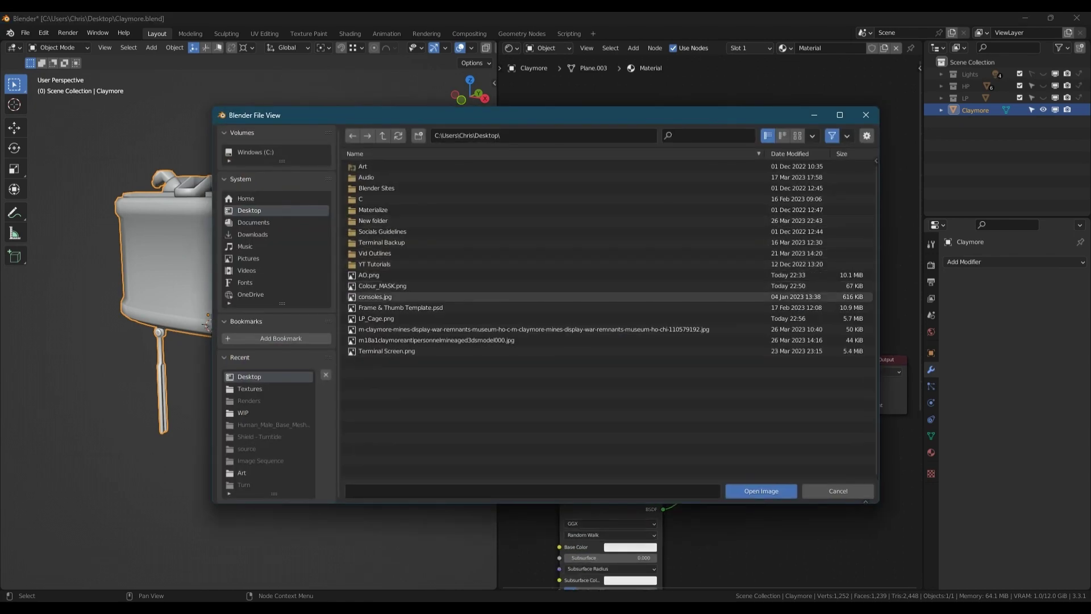
left_click(383, 286)
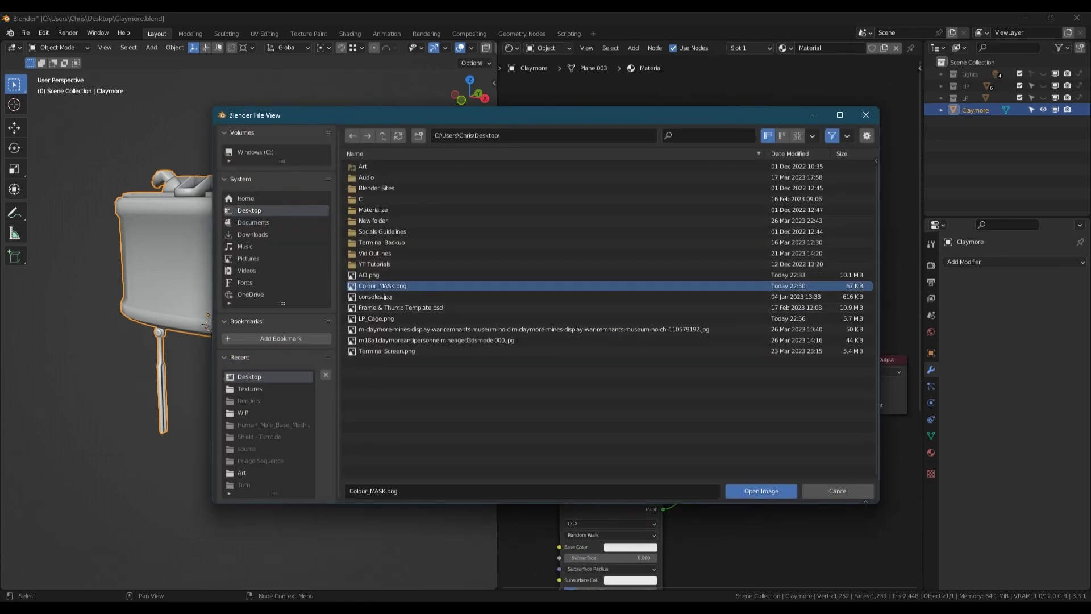
left_click(761, 490)
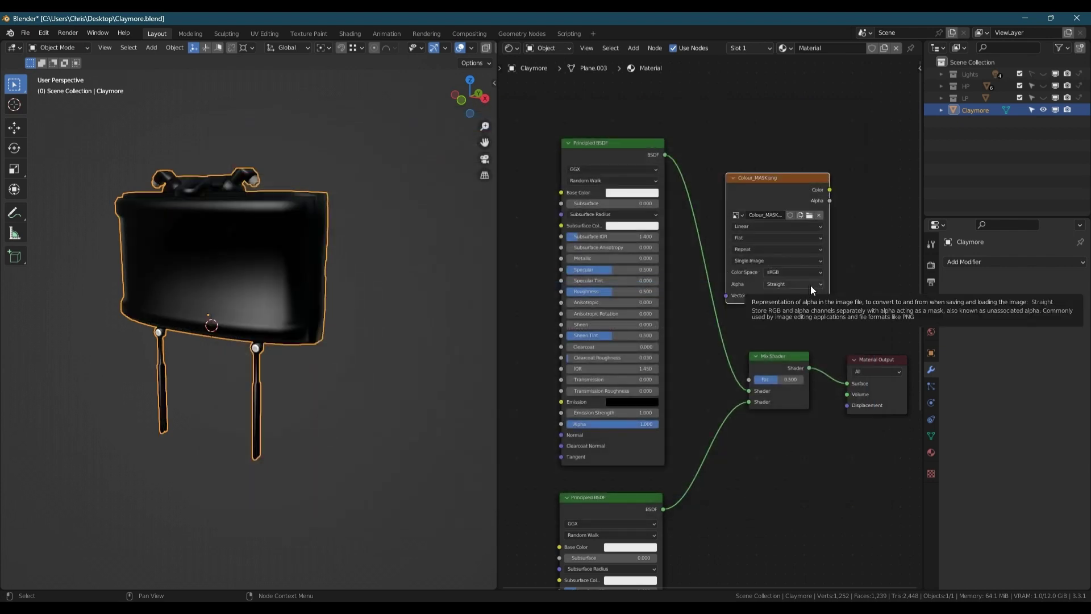
Step: Set the mask's colour space to Non-Color and link its Color output to the Mix Shader Fac
left_click(785, 271)
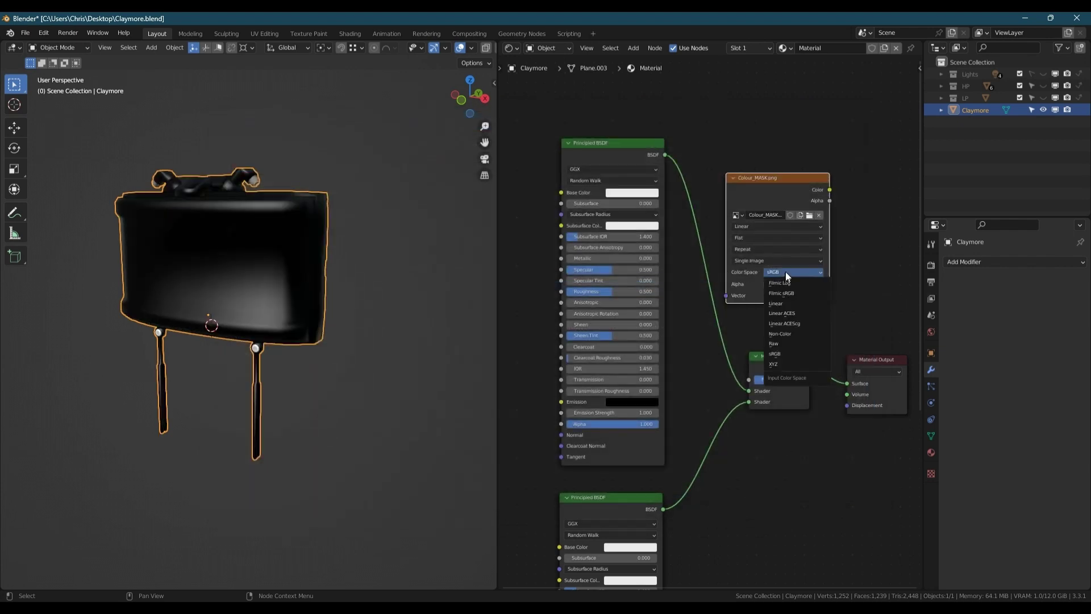
left_click(791, 335)
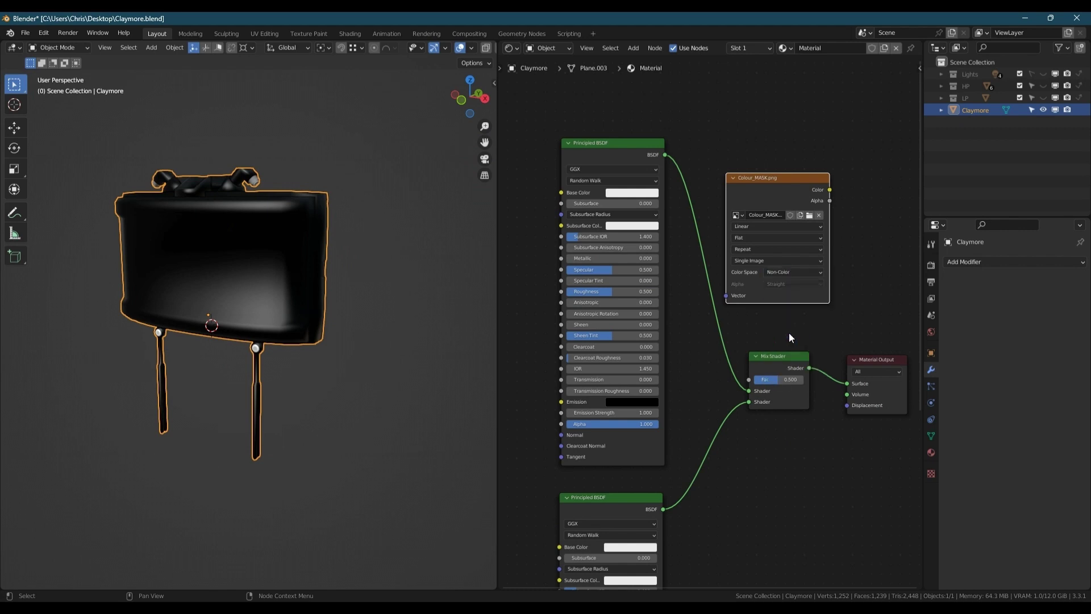
left_click_drag(830, 189, 748, 380)
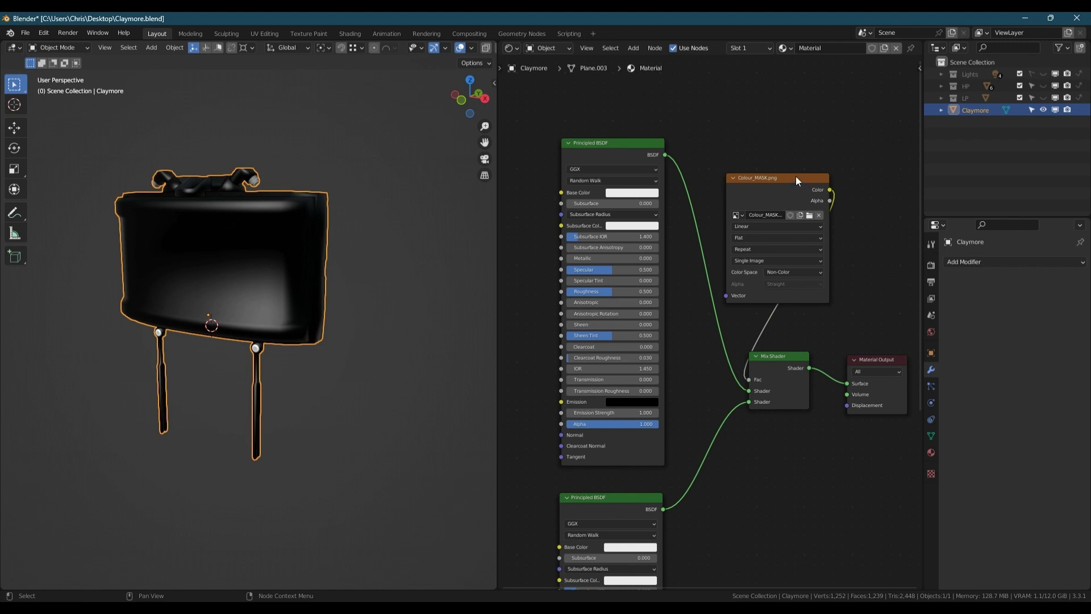
left_click_drag(795, 176, 791, 162)
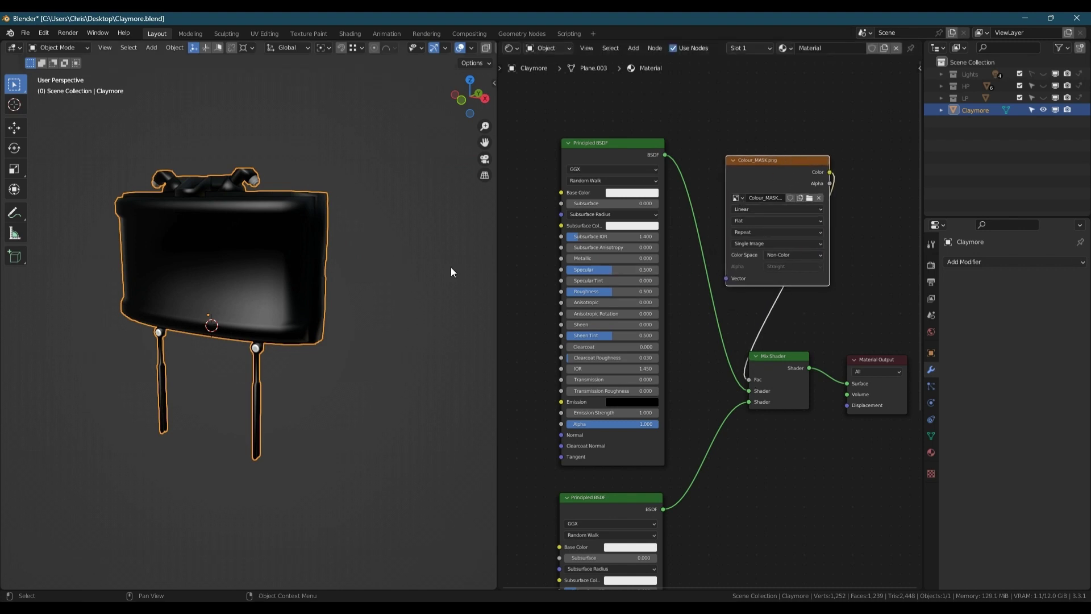
scroll(271, 165, "up", 6)
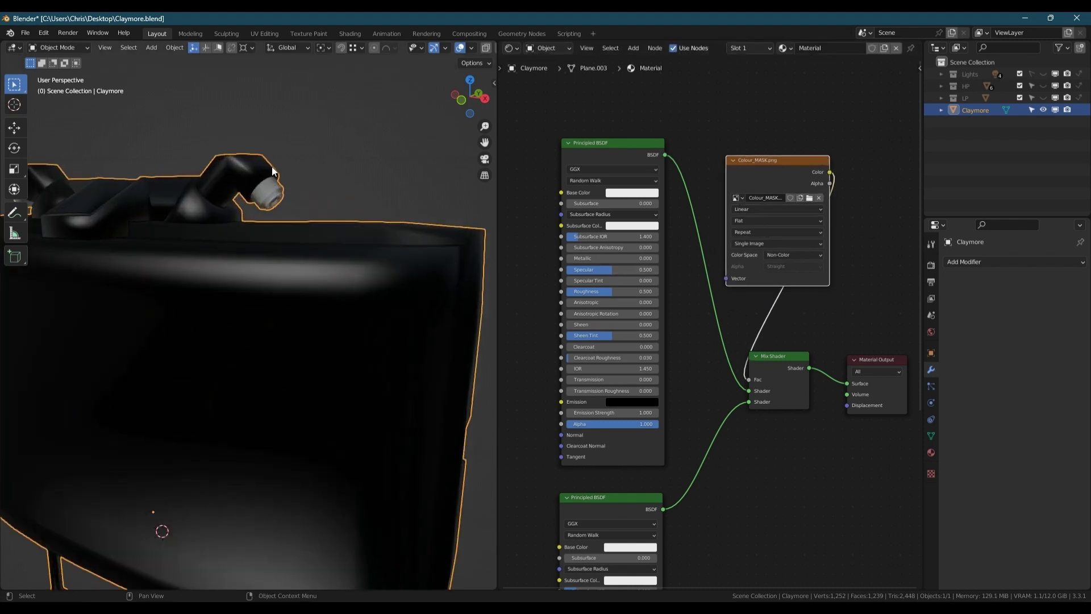
scroll(272, 166, "up", 2)
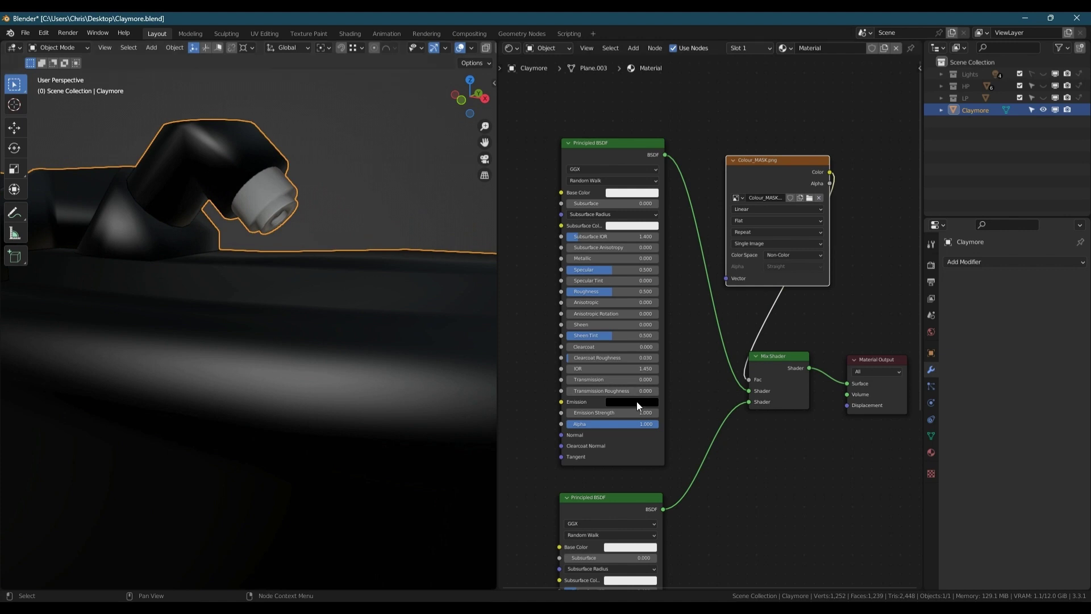
scroll(637, 409, "down", 4)
middle_click_drag(639, 441, 716, 326)
middle_click_drag(582, 369, 616, 370)
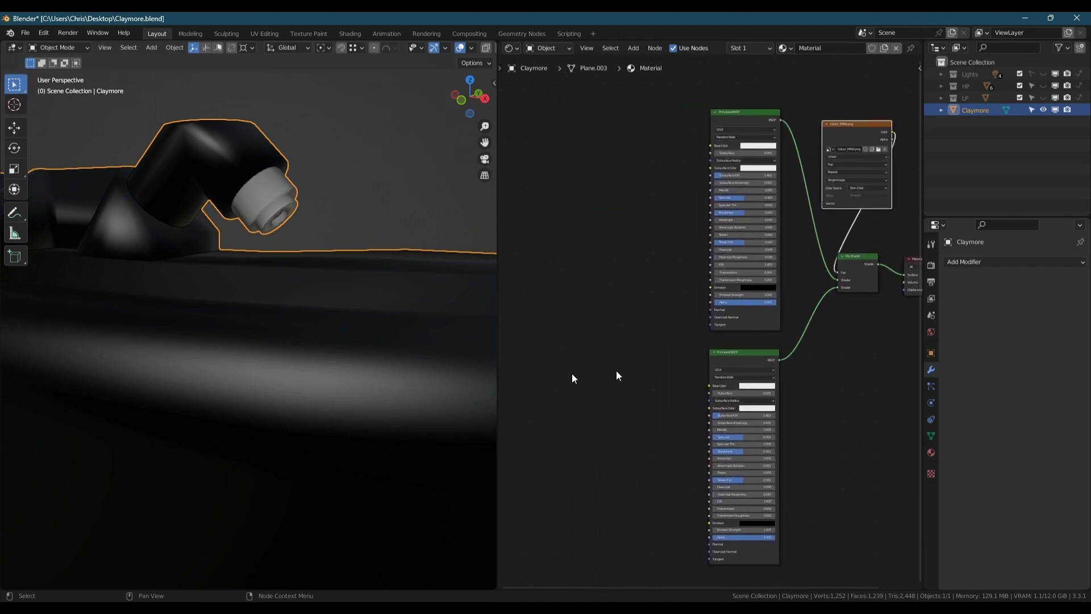
Step: Add an Image Texture node loading LP_Cage.png with Non-Color colour space
key("shift+a")
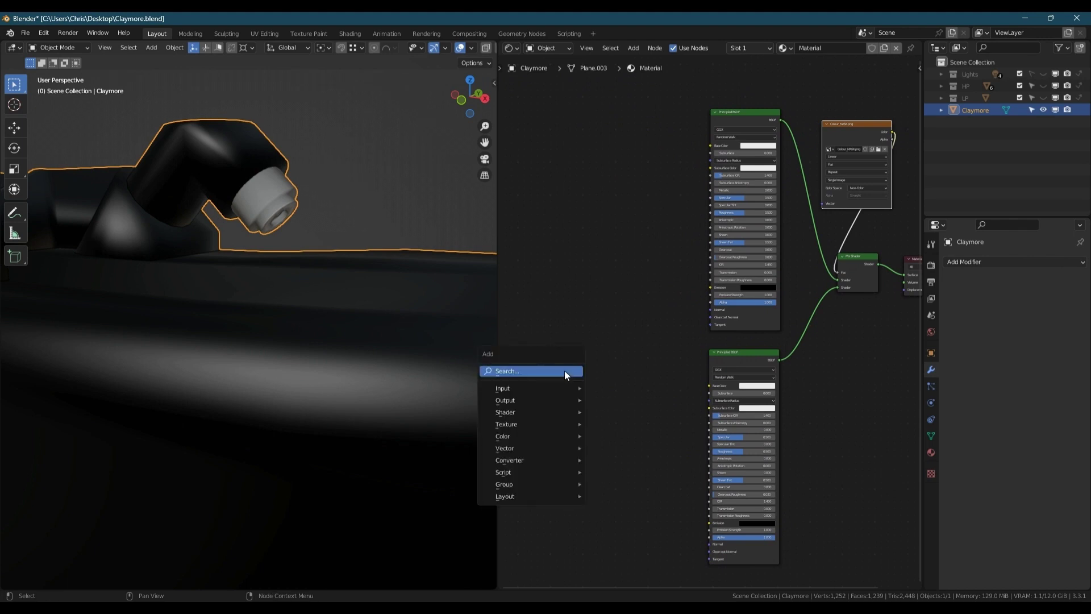
left_click(564, 371)
type("im")
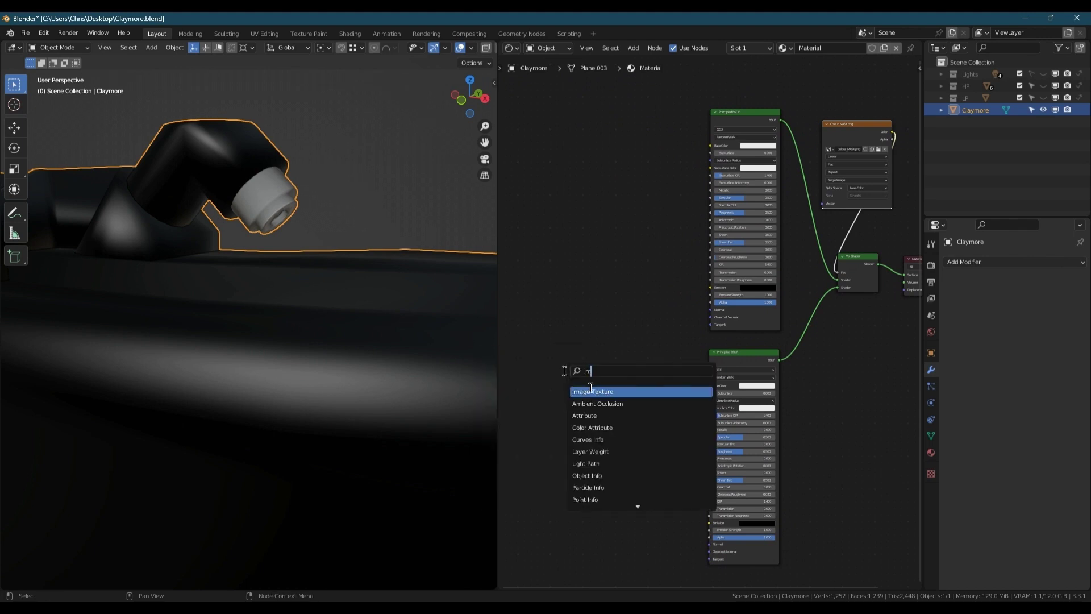
left_click(591, 391)
left_click(554, 370)
middle_click_drag(554, 370, 601, 363)
left_click(636, 360)
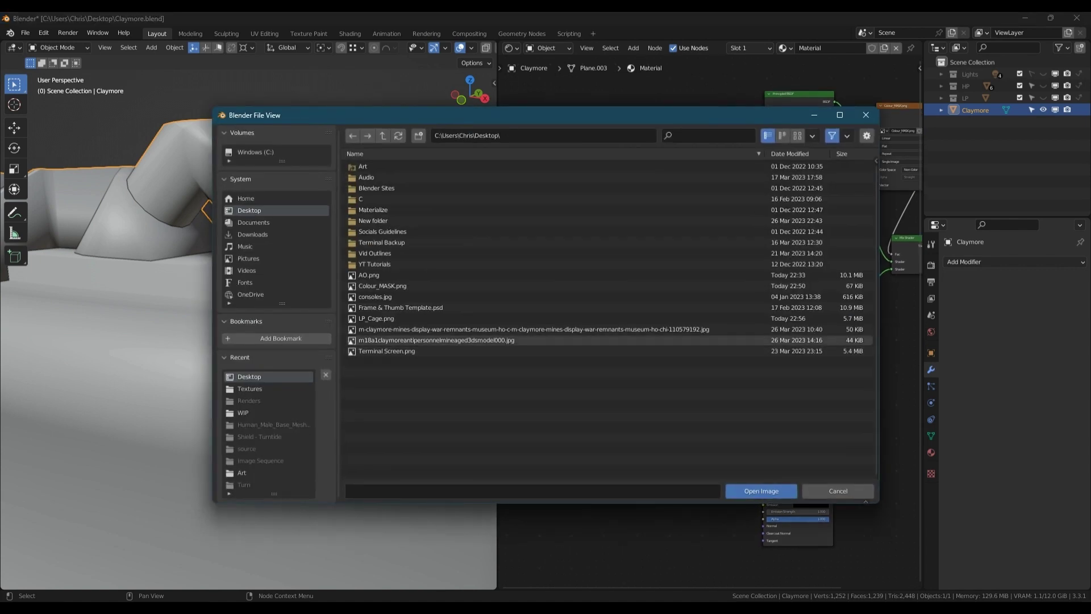
left_click(376, 319)
left_click(752, 490)
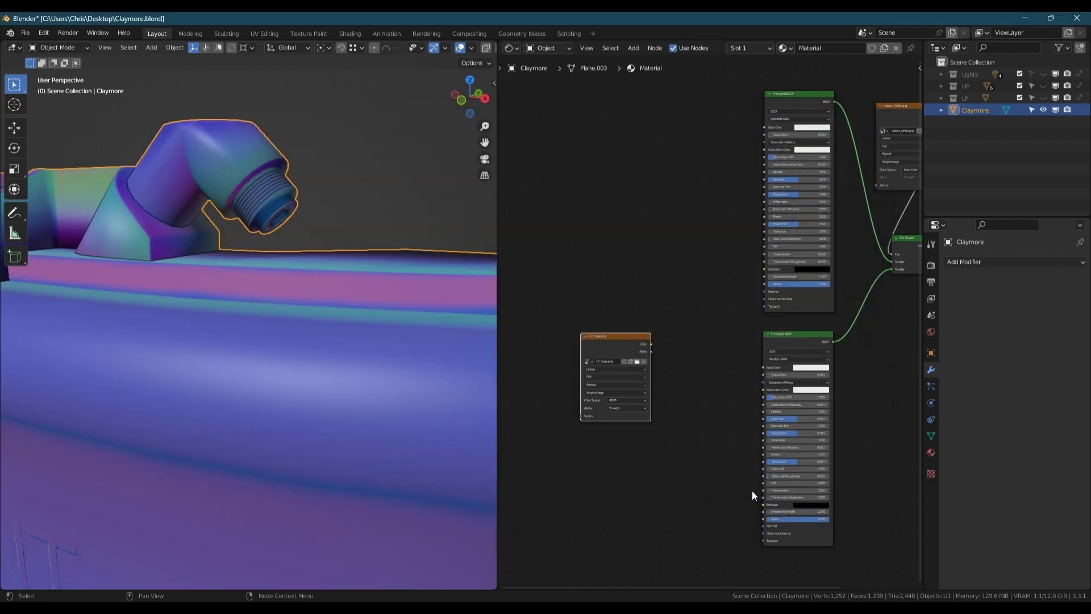
left_click(617, 400)
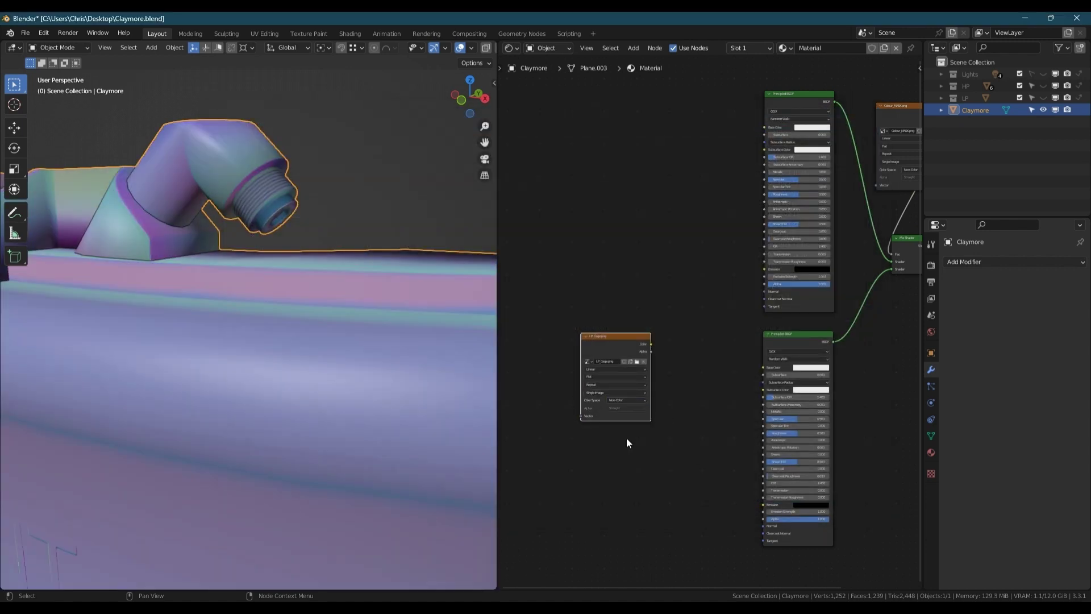
left_click_drag(615, 342, 571, 377)
Step: Add a Normal Map node and feed the LP_Cage colour into it
key("shift+a")
left_click(644, 384)
type("no")
left_click(670, 416)
left_click(625, 410)
left_click_drag(610, 384, 765, 525)
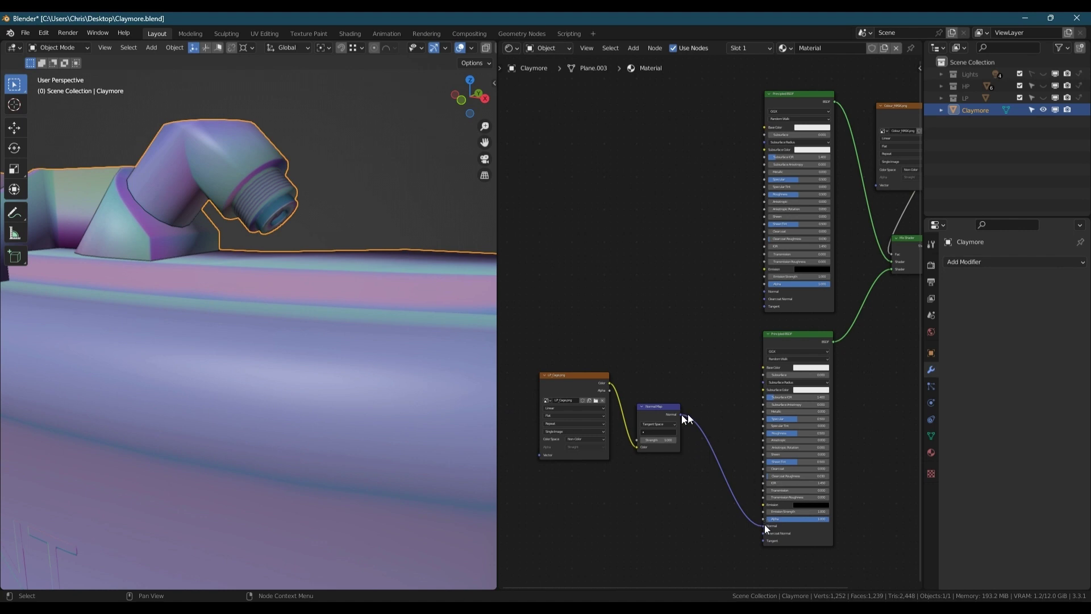
Step: Switch the viewport to Rendered shading after temporarily unlinking the normal map from the shaders
left_click_drag(681, 414, 764, 292)
middle_click_drag(335, 392, 326, 387)
mouse_move(690, 369)
right_mouse_down("ctrl")
mouse_move(719, 371)
mouse_move(697, 356)
right_mouse_up("ctrl")
mouse_move(747, 477)
right_mouse_down("ctrl")
mouse_move(712, 427)
mouse_move(698, 479)
right_mouse_up("ctrl")
middle_click_drag(697, 479, 704, 472)
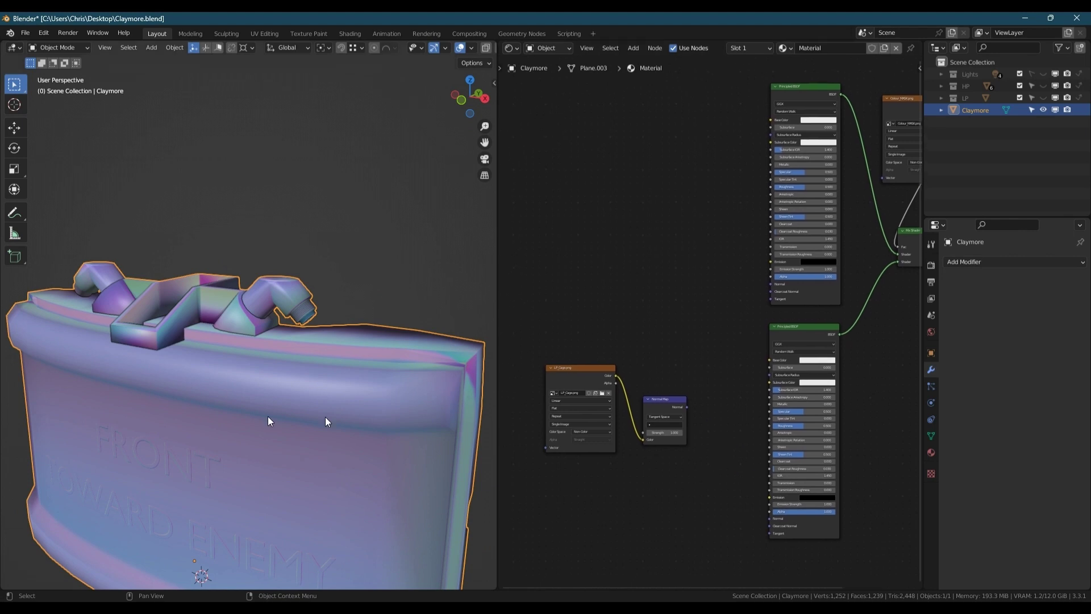
middle_click_drag(267, 415, 284, 301, "shift")
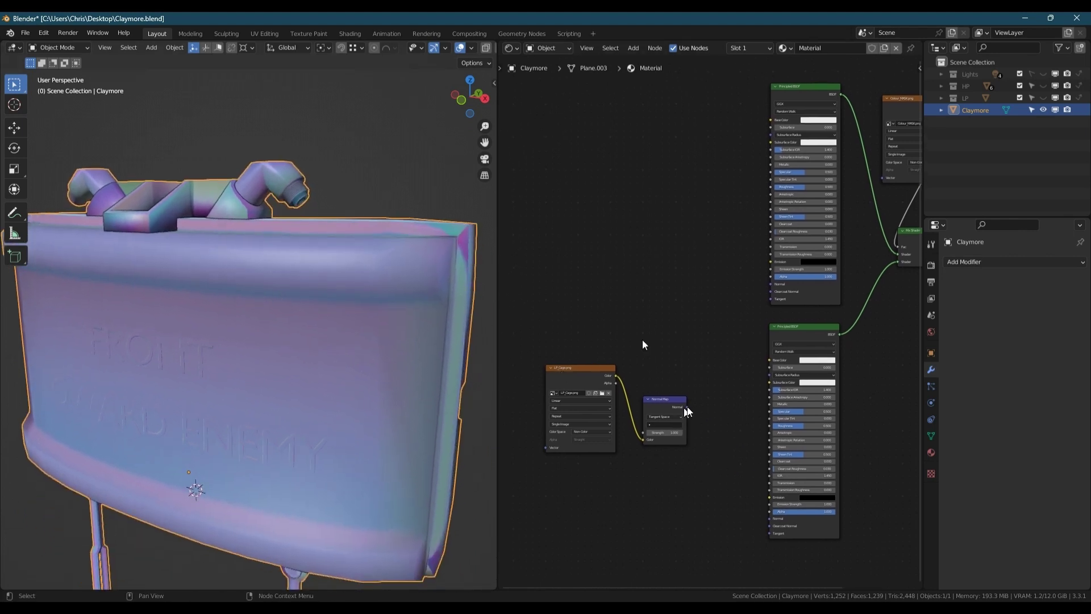
scroll(296, 48, "down", 3)
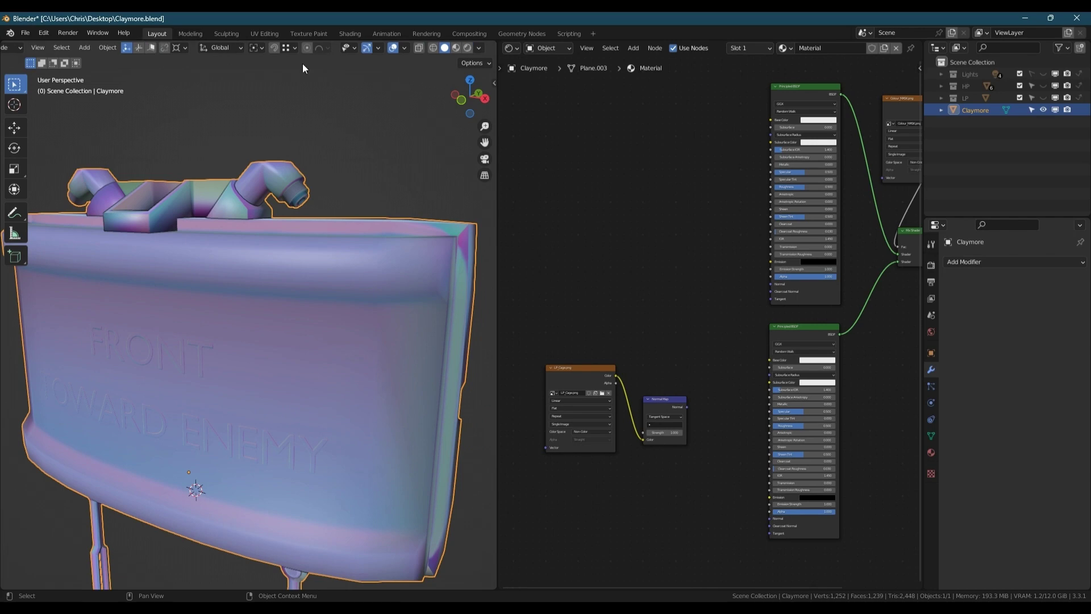
left_click(467, 49)
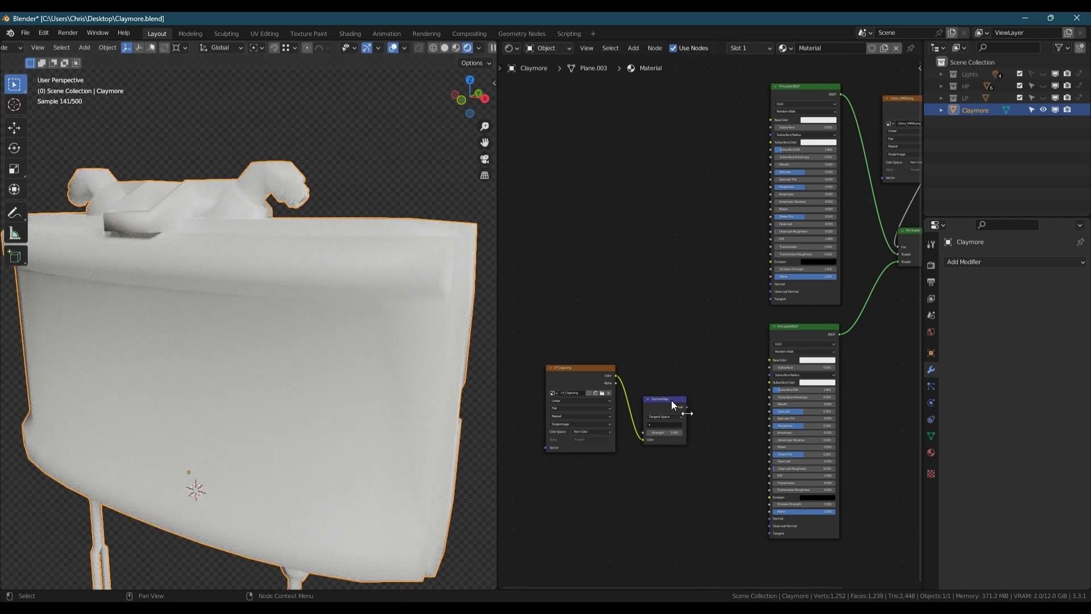
Step: Connect the Normal Map to both Principled BSDFs' Normal inputs and tidy the nodes
left_click_drag(687, 406, 774, 288)
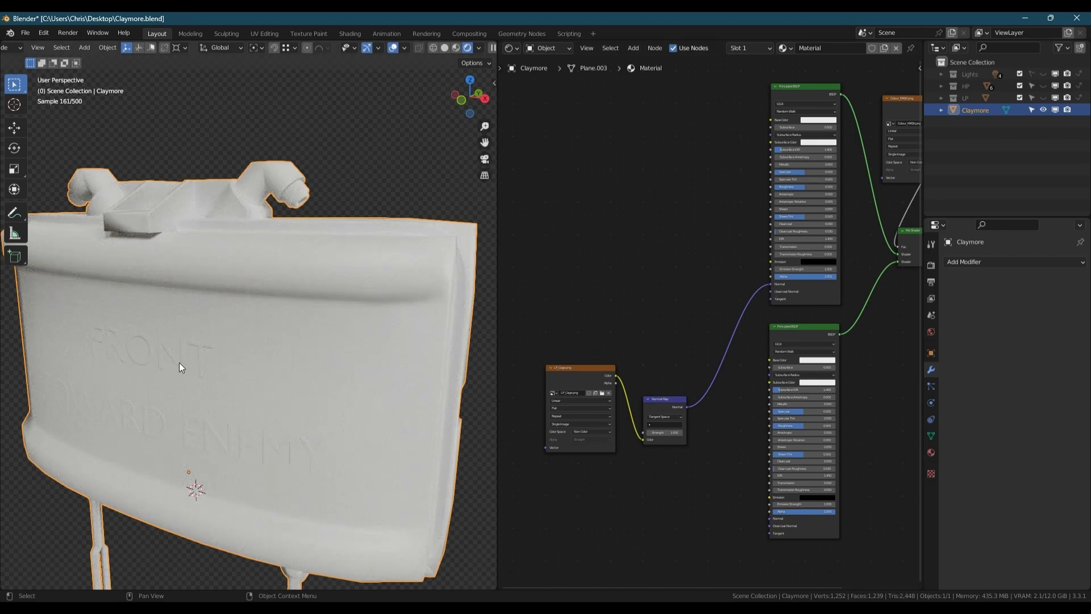
left_click_drag(687, 407, 770, 518)
scroll(292, 186, "up", 6)
scroll(292, 186, "down", 8)
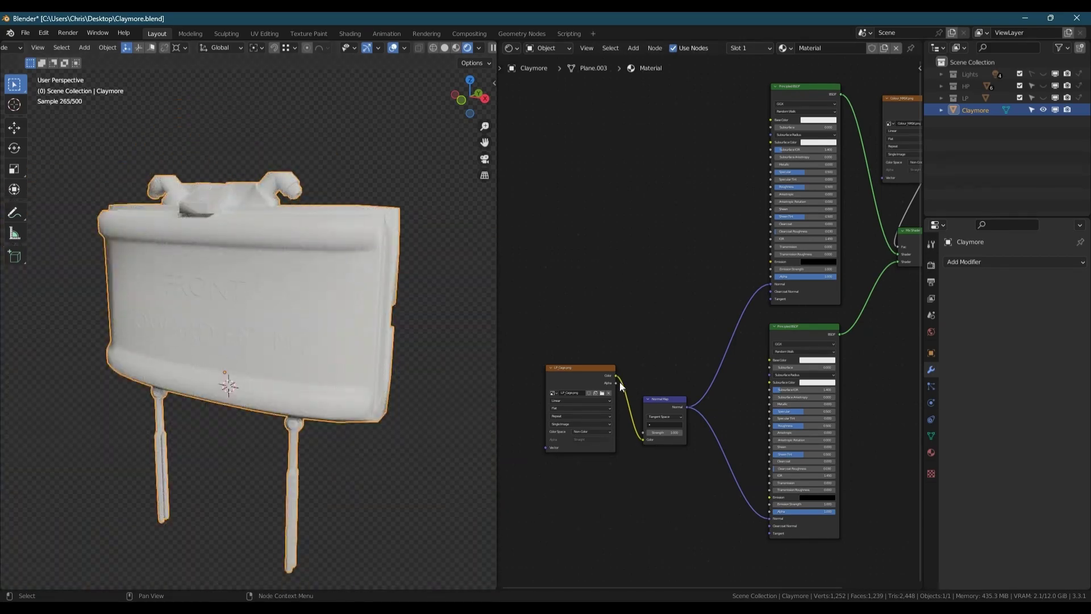
left_click_drag(653, 405, 688, 494)
left_click_drag(594, 374, 637, 492)
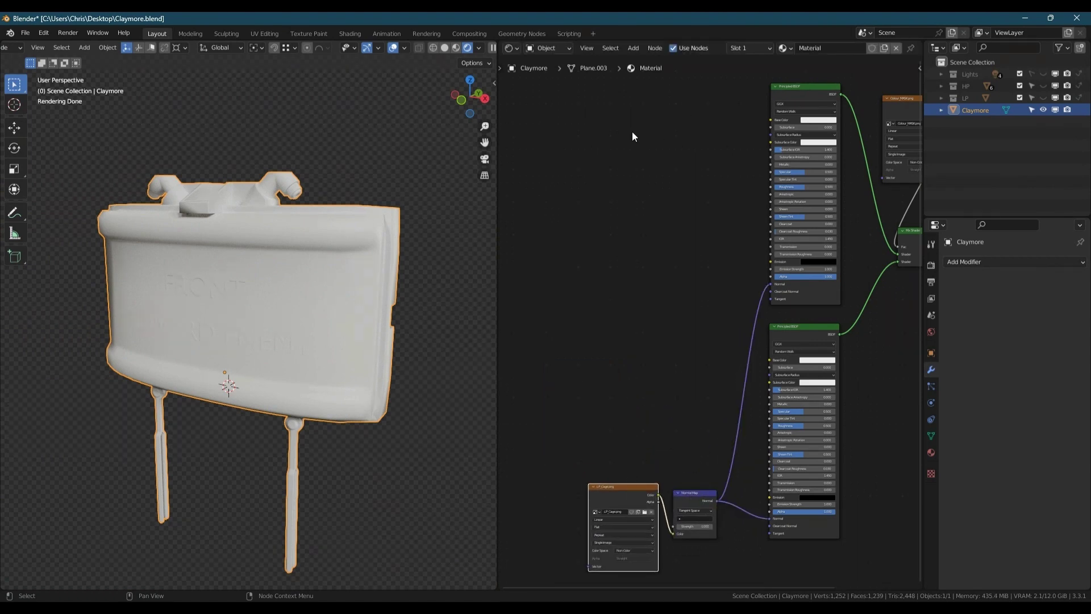
Step: Make the upper shader's base colour green and the lower shader fully metallic with roughness 0.194
middle_click_drag(631, 131, 625, 137)
left_click(809, 127)
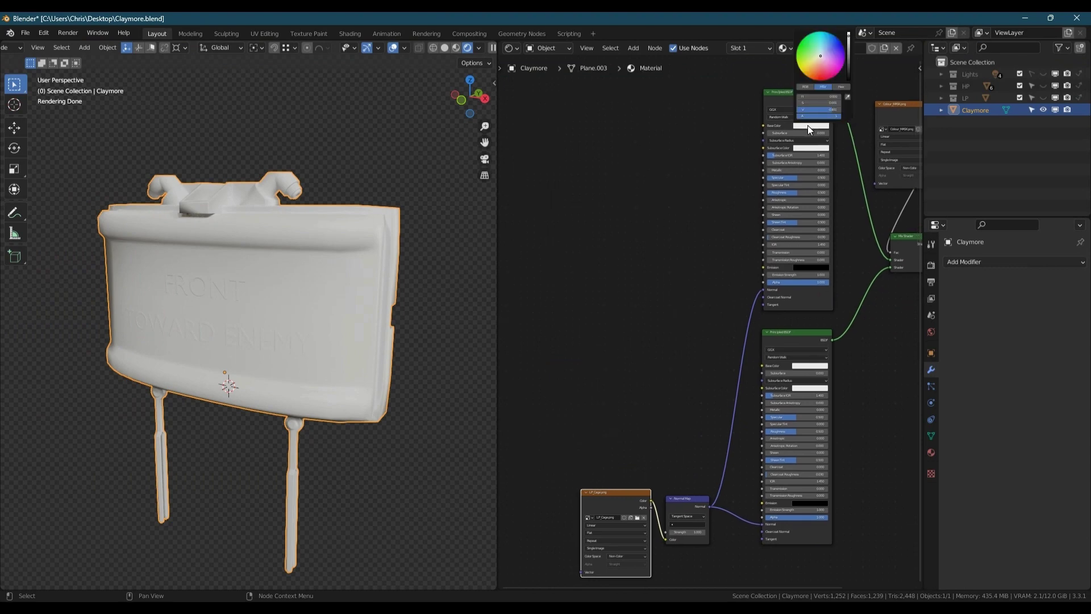
left_click_drag(813, 55, 849, 64)
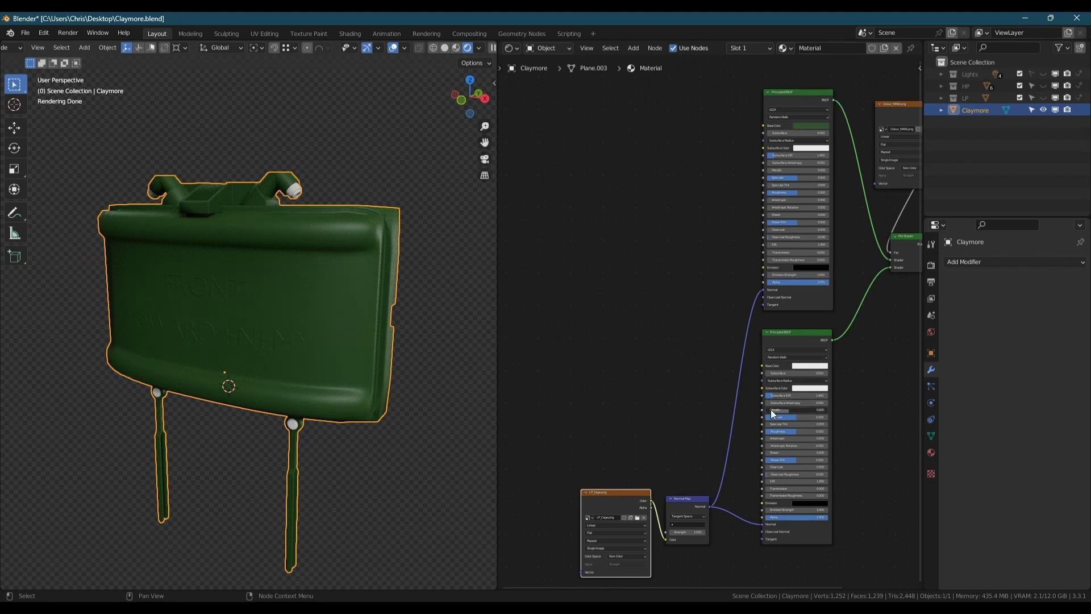
left_click_drag(771, 408, 863, 407)
left_click_drag(790, 430, 762, 431)
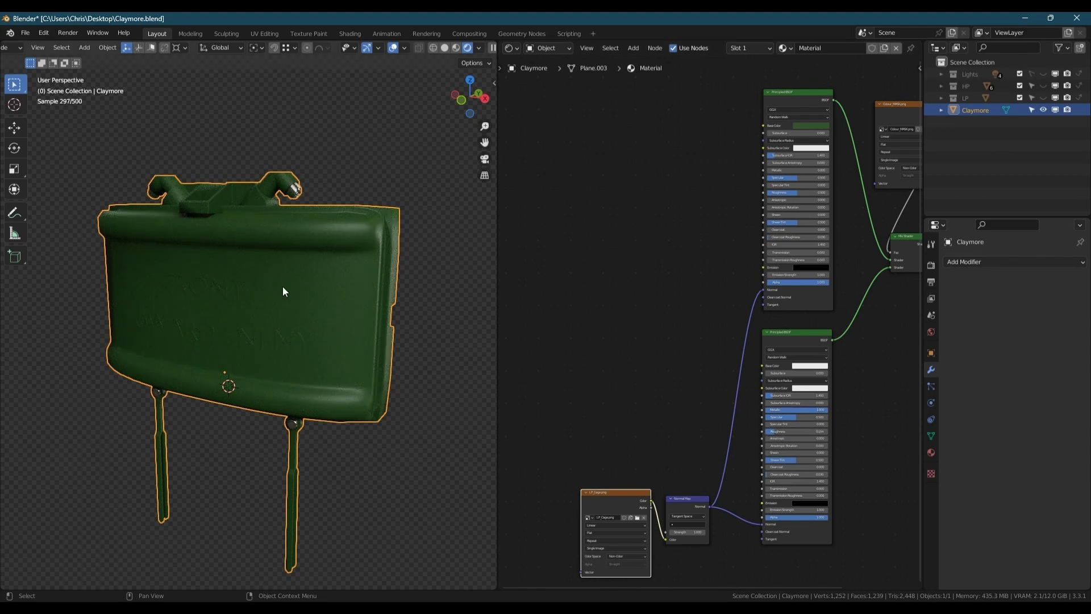
Step: Orbit and zoom around the rendered claymore to inspect its surface detail
middle_click_drag(285, 291, 301, 414)
scroll(302, 410, "up", 8)
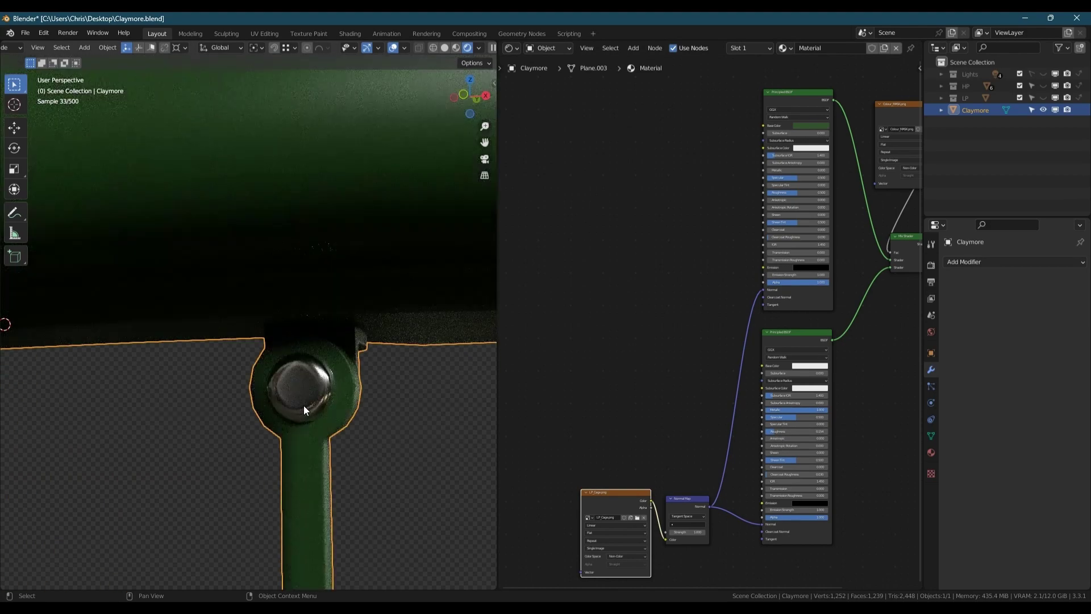
scroll(319, 389, "down", 8)
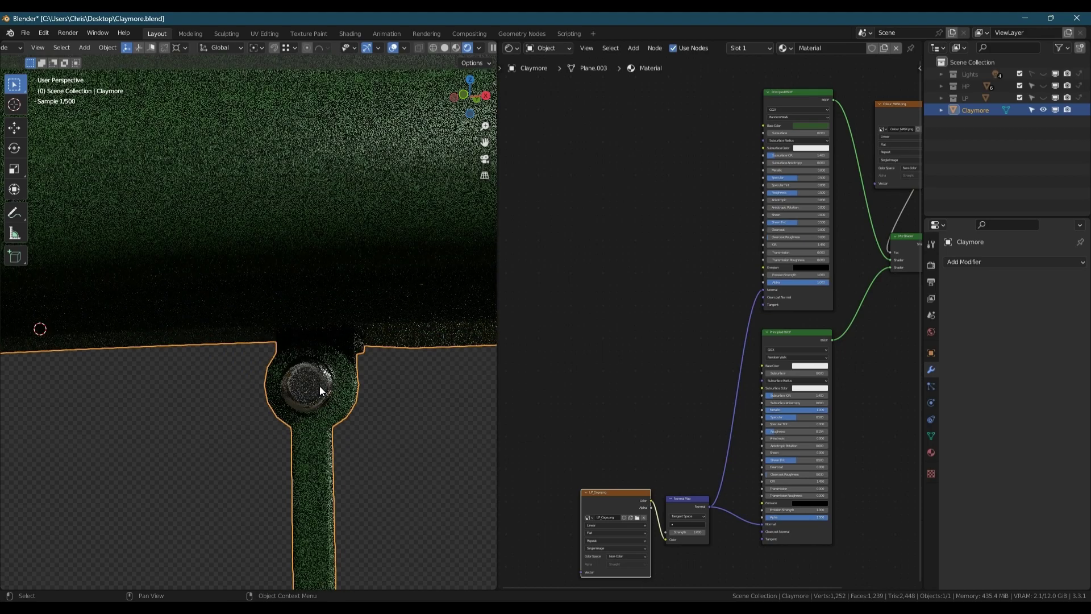
middle_click_drag(287, 257, 230, 291)
scroll(220, 170, "up", 5)
scroll(209, 186, "up", 2)
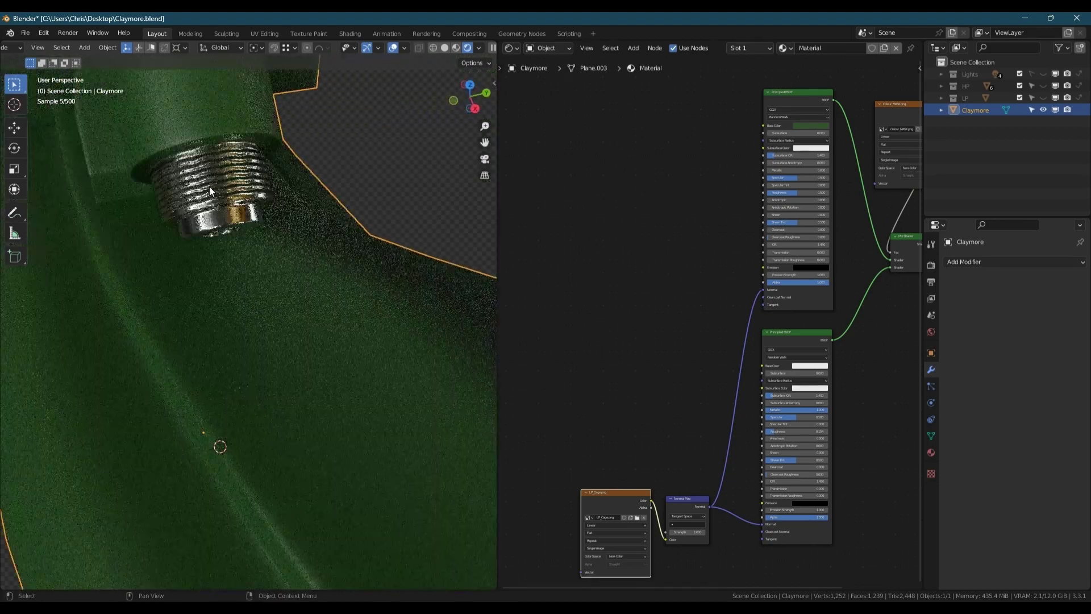
scroll(221, 175, "down", 3)
middle_click_drag(220, 175, 246, 180)
scroll(238, 172, "down", 5)
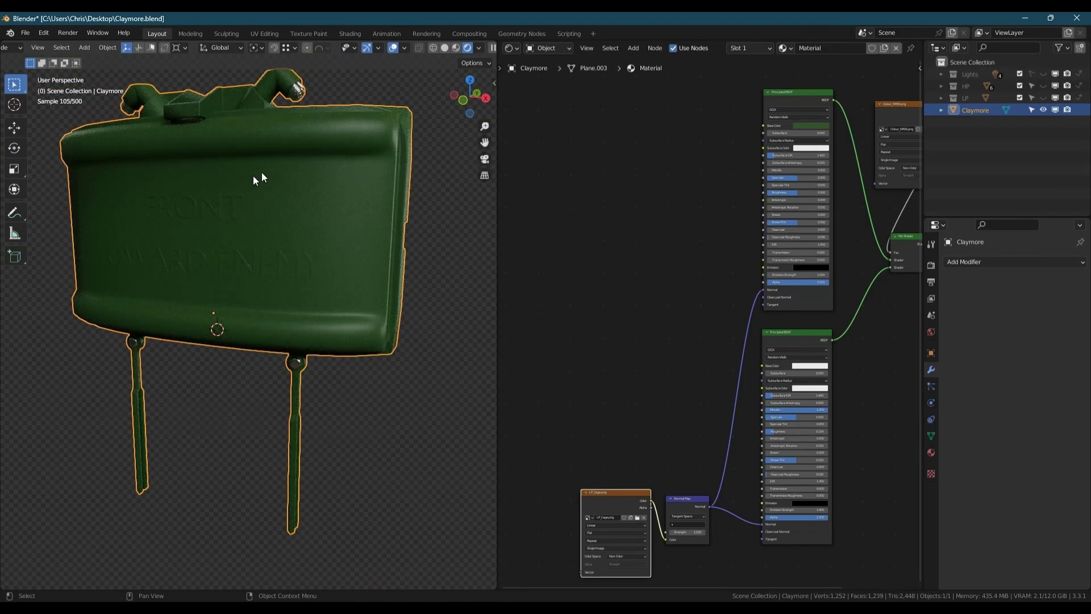
scroll(667, 258, "down", 1)
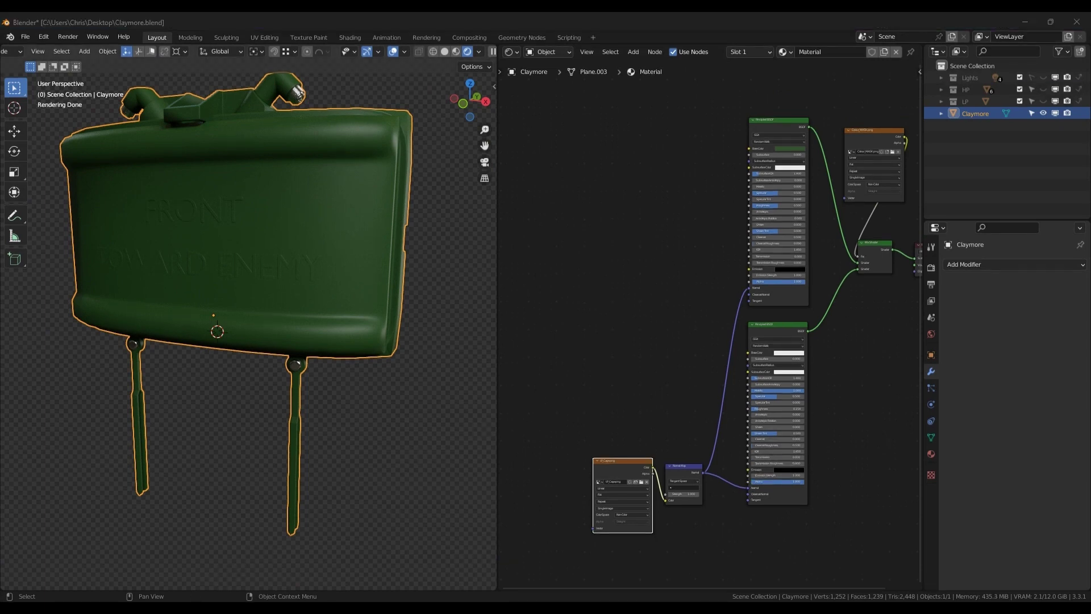
Step: Save Claymore.blend and add a new Image Texture node to the material
key("ctrl+s")
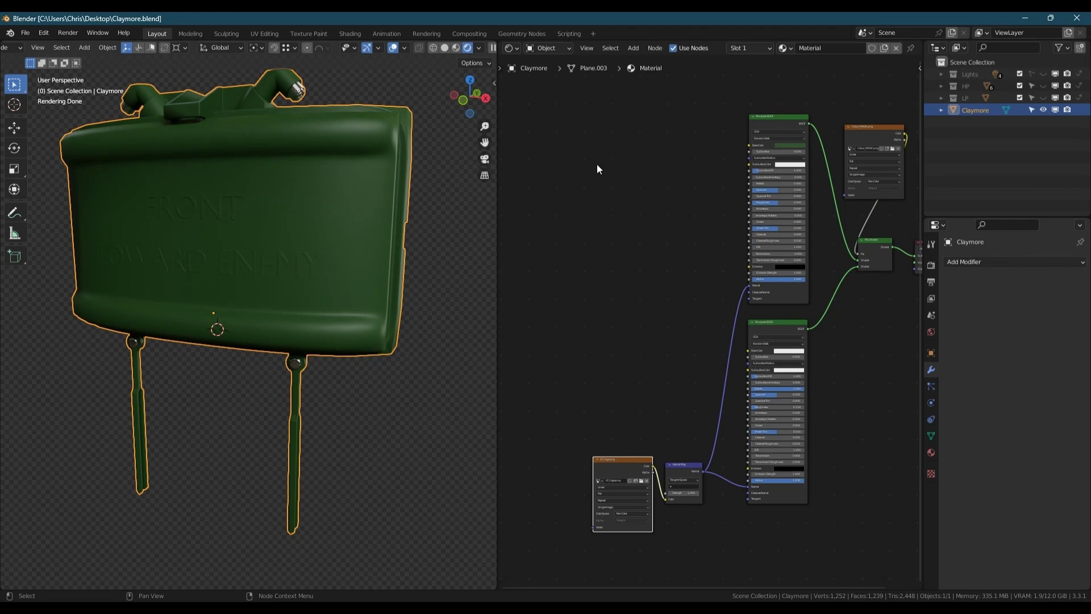
key("shift+a")
left_click(584, 169)
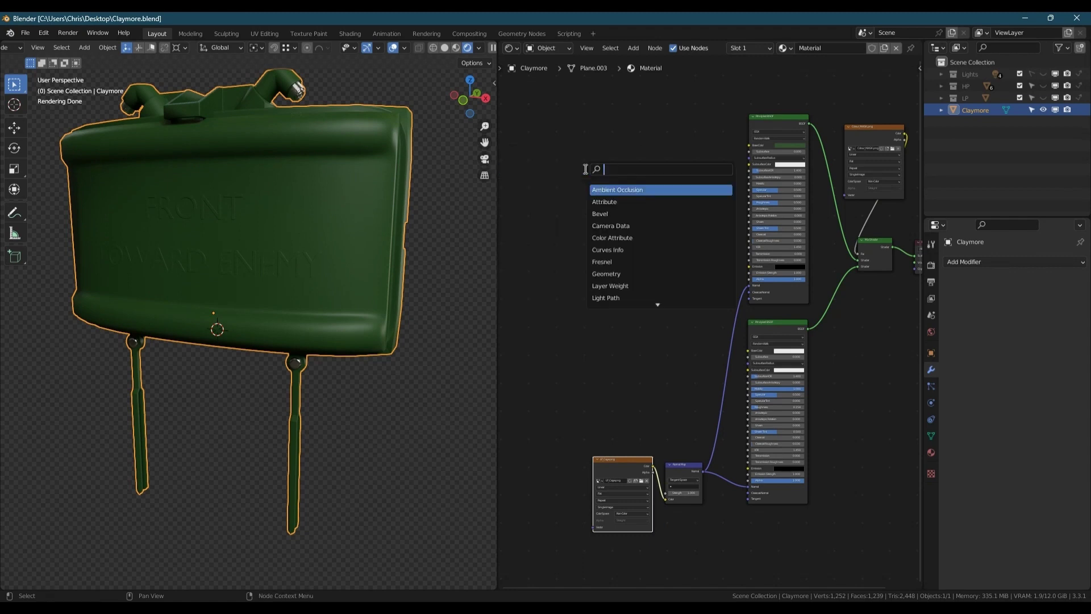
type("image")
key("Return")
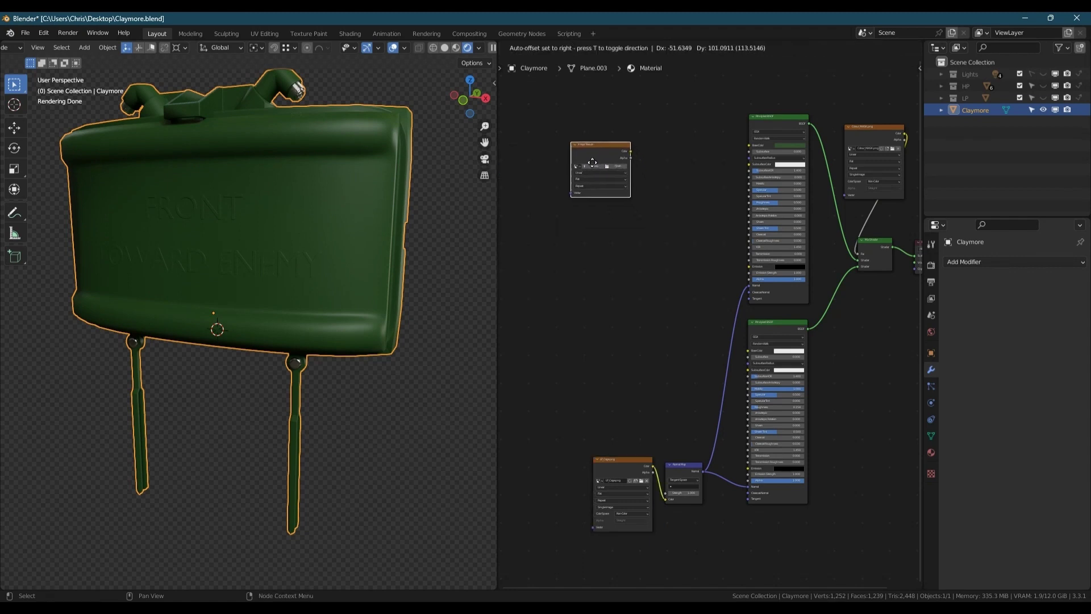
left_click(566, 139)
Step: Load AO.png from the Desktop into the node and set it to Non-Color
left_click(588, 144)
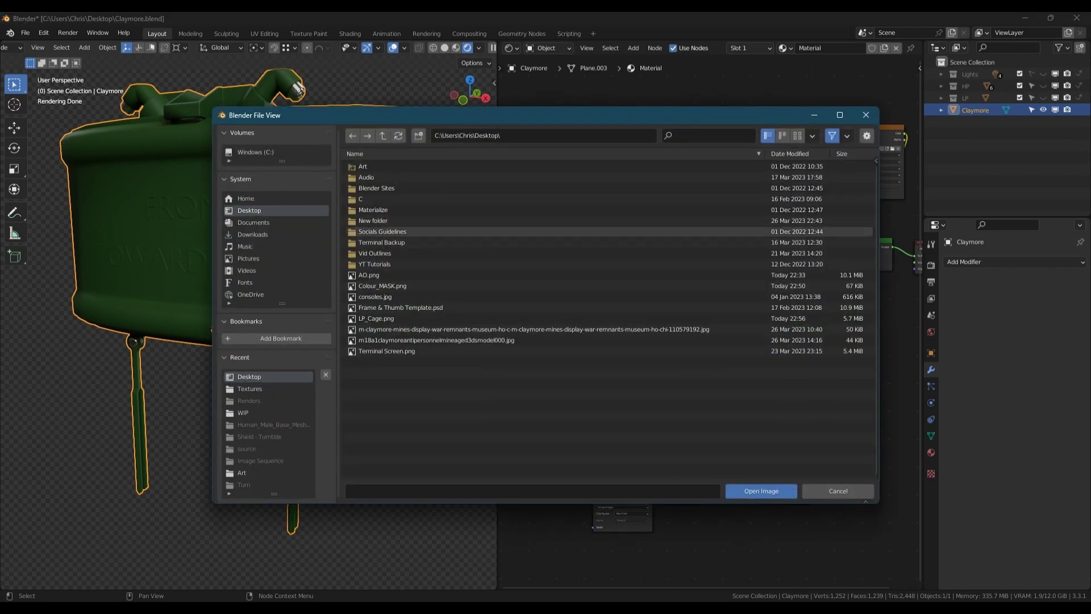
left_click(369, 275)
left_click(761, 490)
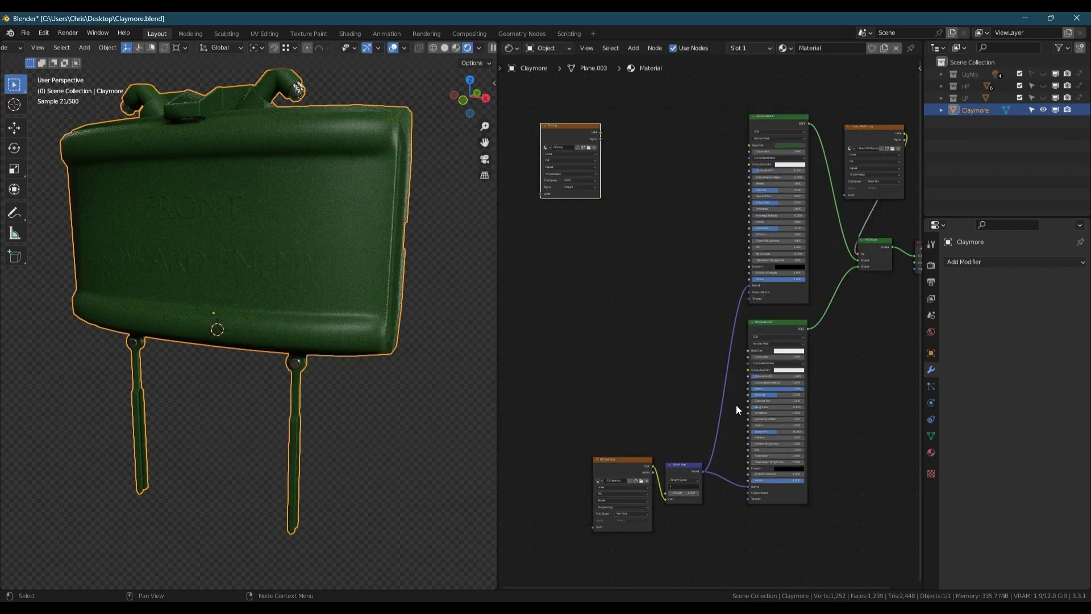
left_click(579, 181)
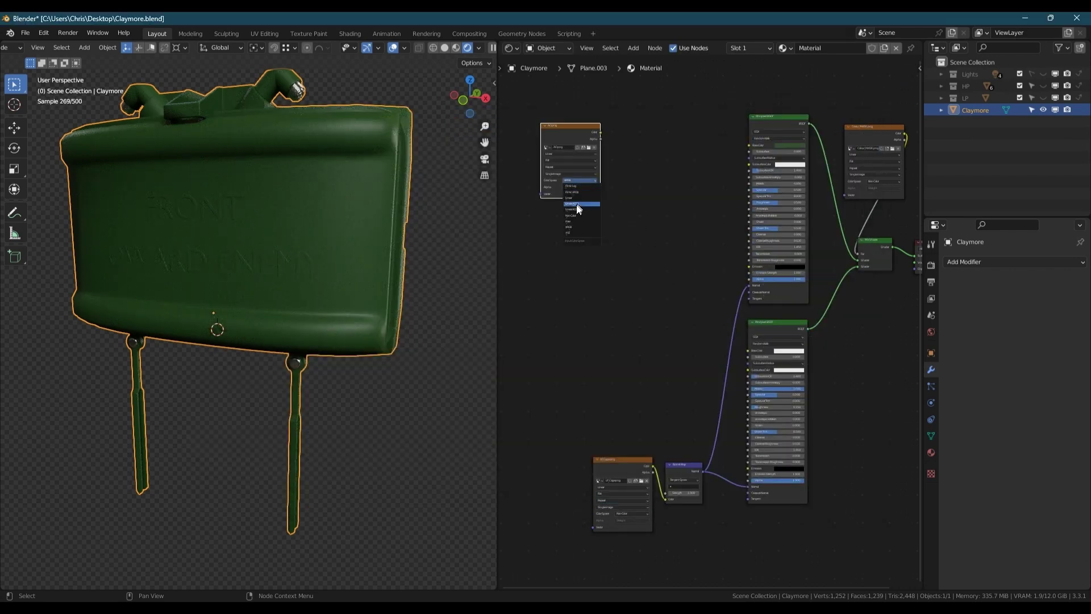
left_click(573, 214)
Step: Add a Multiply Mix node with factor 1.000, AO in Color1 and the green base colour in Color2
key("shift+a")
type("m")
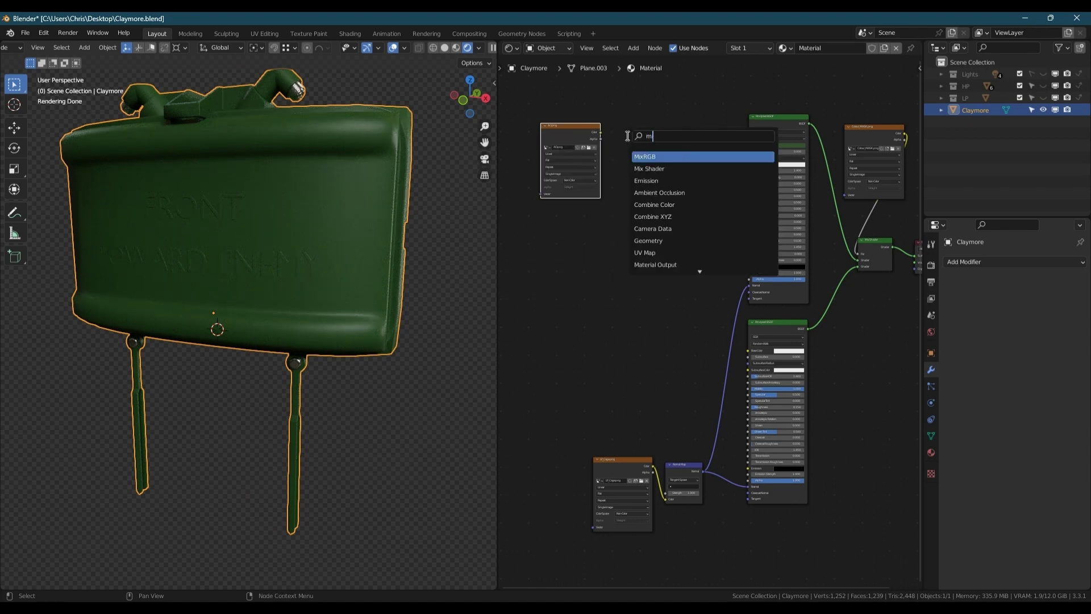
left_click(648, 157)
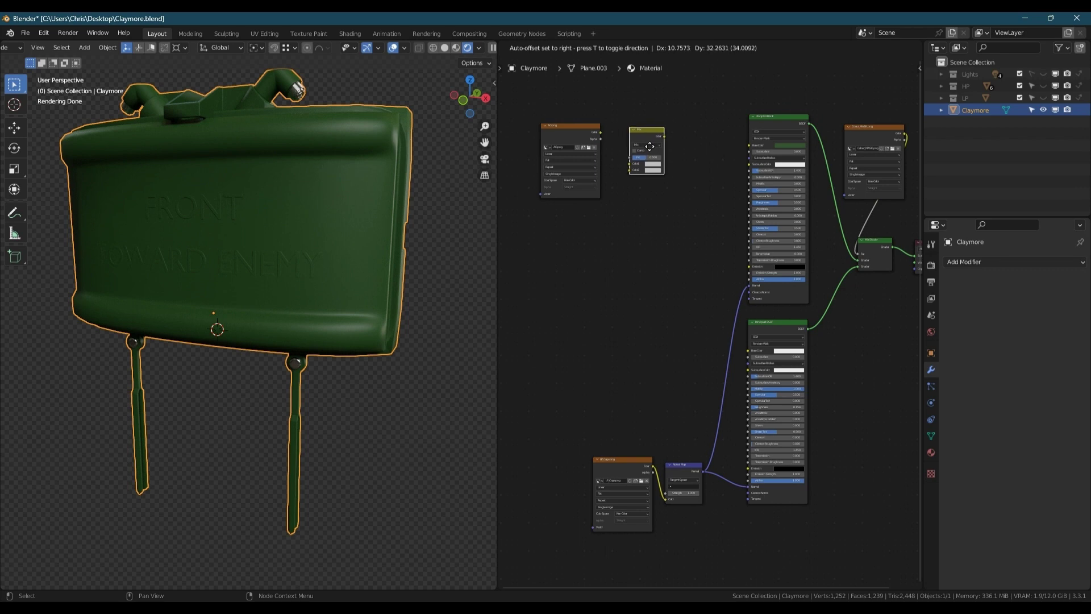
left_click(650, 147)
left_click_drag(601, 132, 629, 165)
left_click(643, 144)
left_click(647, 164)
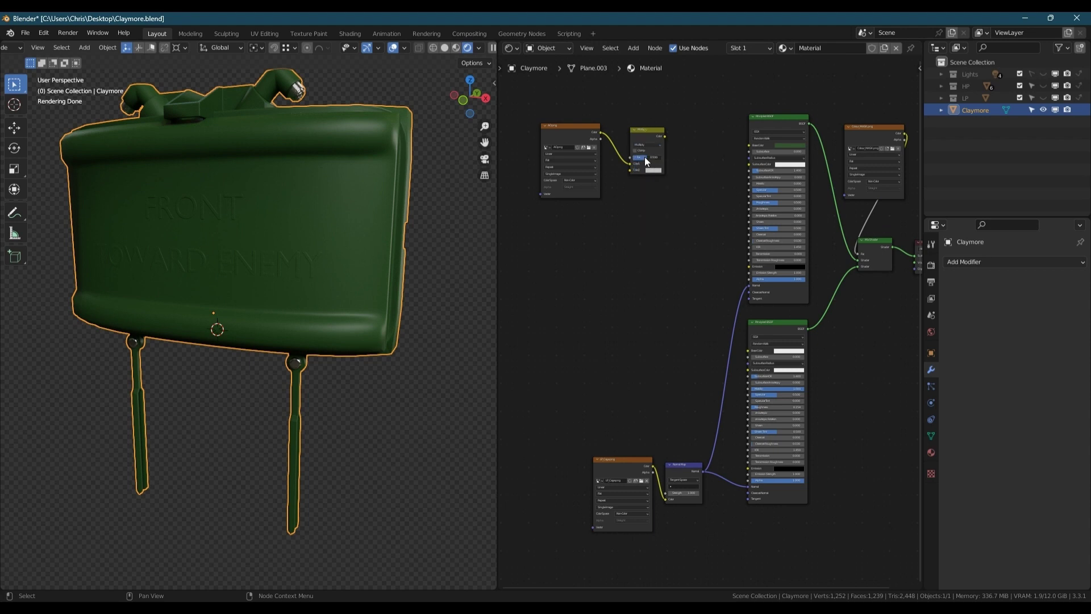
left_click_drag(646, 161, 662, 158)
left_click_drag(778, 145, 748, 146)
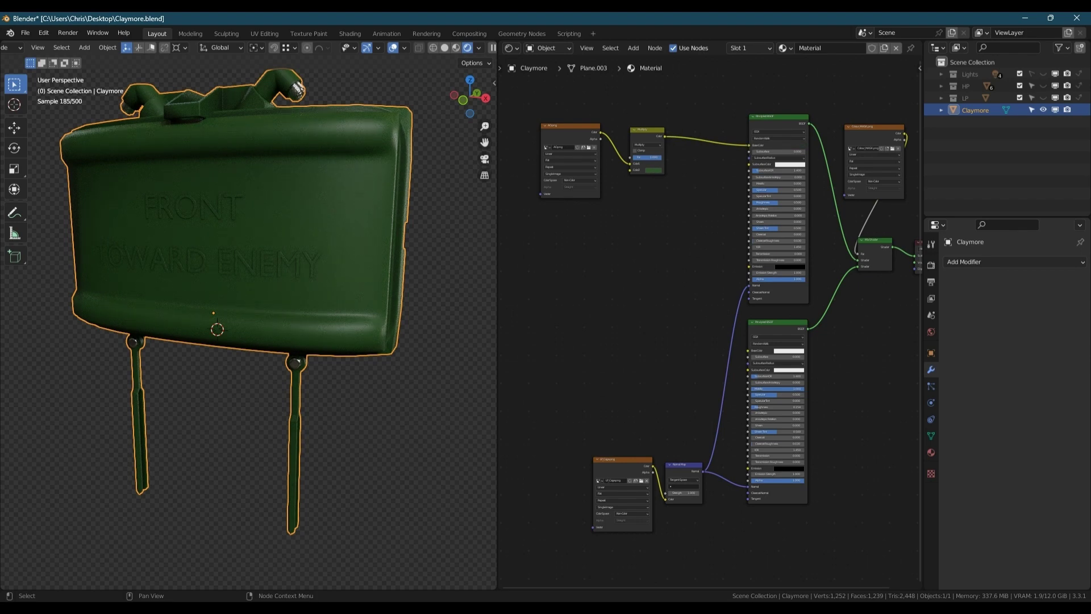
left_click_drag(570, 126, 525, 126)
Step: Duplicate the Multiply node for the lower shader with light grey Color2, fed by the AO colour
left_click(646, 131)
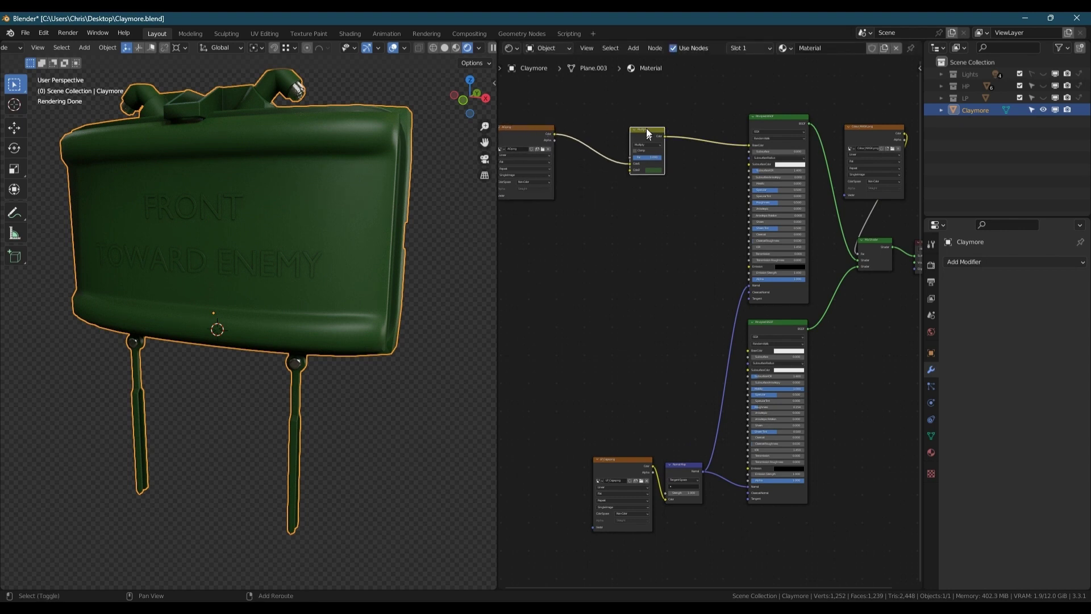
key("shift+d")
left_click(660, 321)
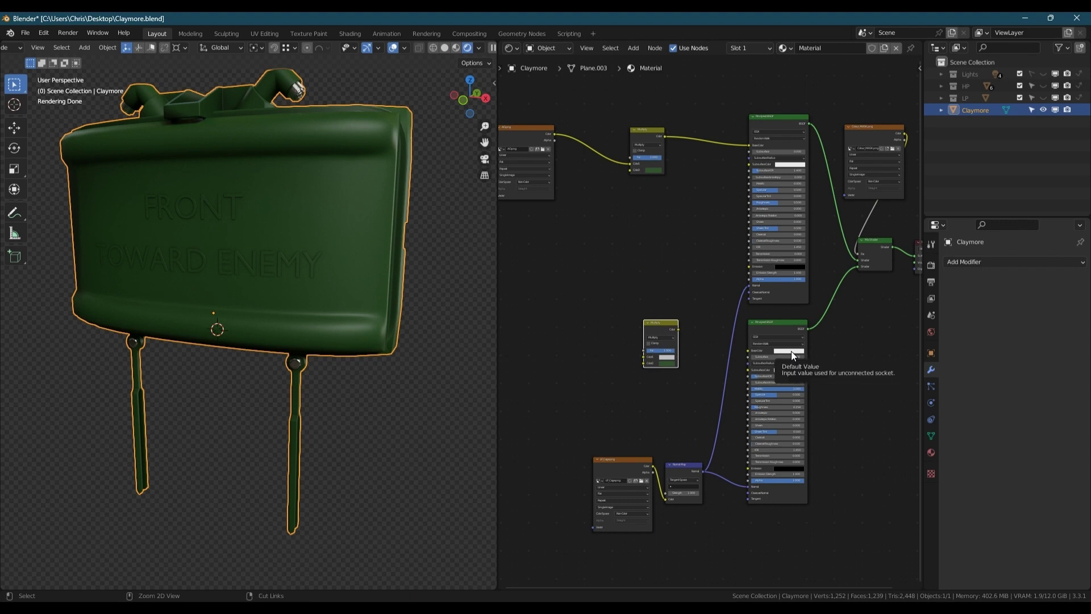
key("ctrl+v")
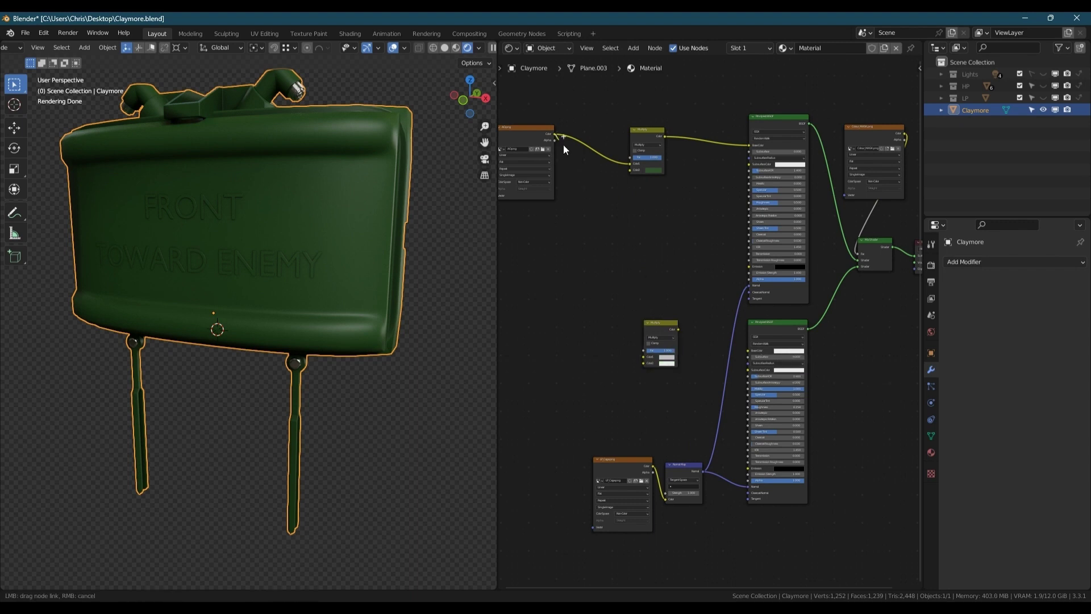
left_click_drag(555, 134, 742, 352)
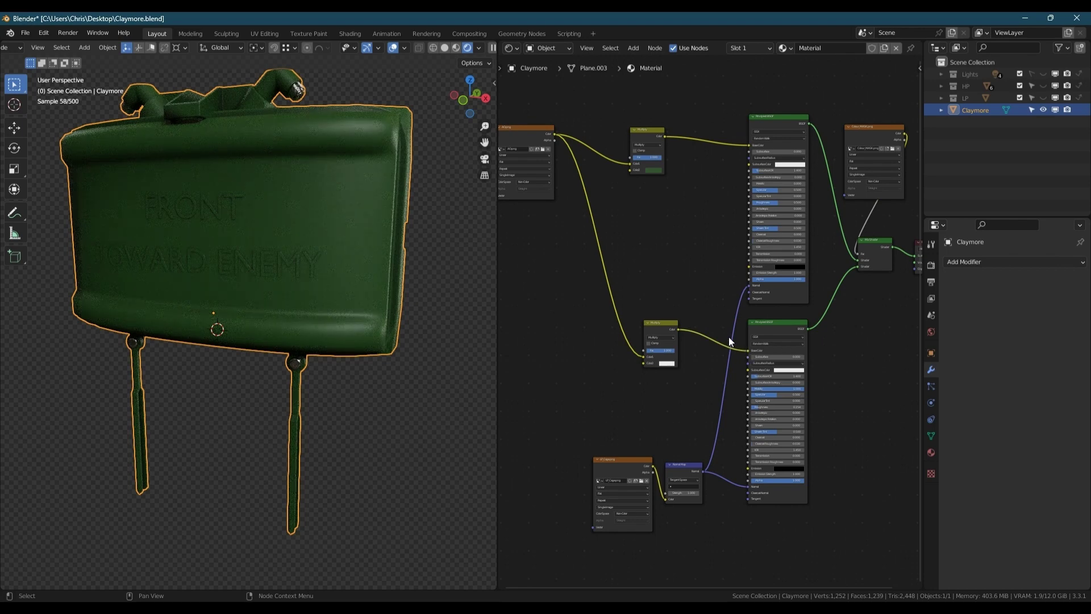
middle_click_drag(596, 206, 697, 217)
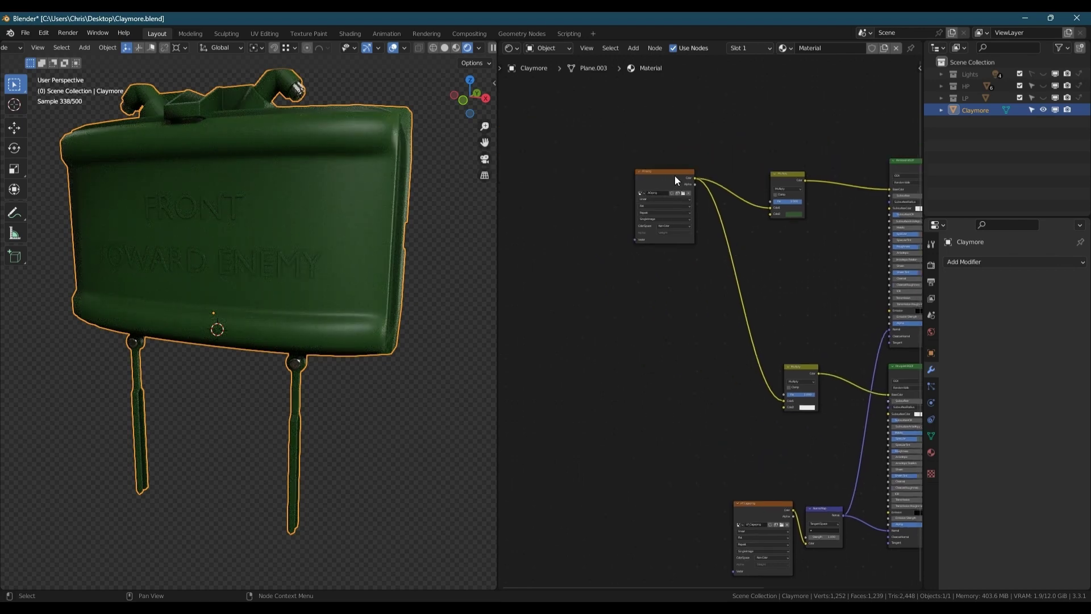
left_click_drag(676, 181, 612, 179)
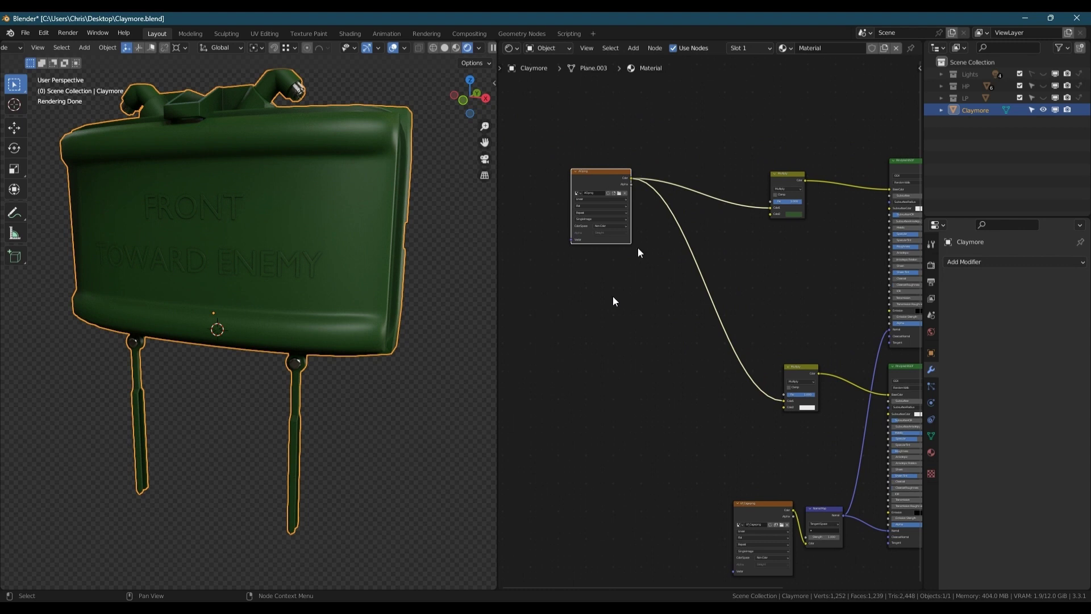
Step: Insert a ColorRamp on the AO link and move its black stop to about 0.52
key("shift+a")
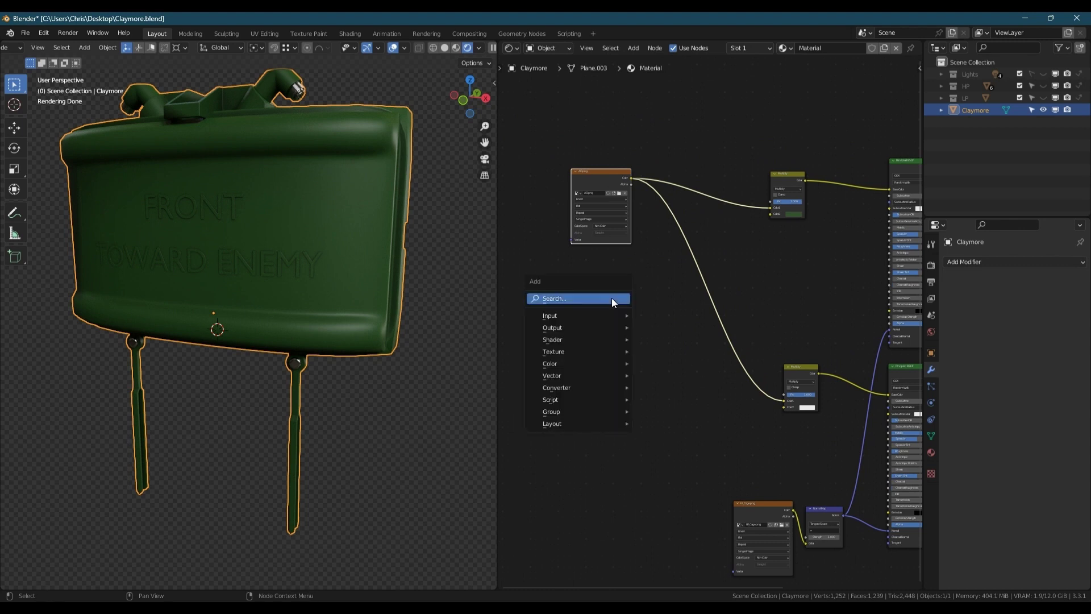
left_click(612, 298)
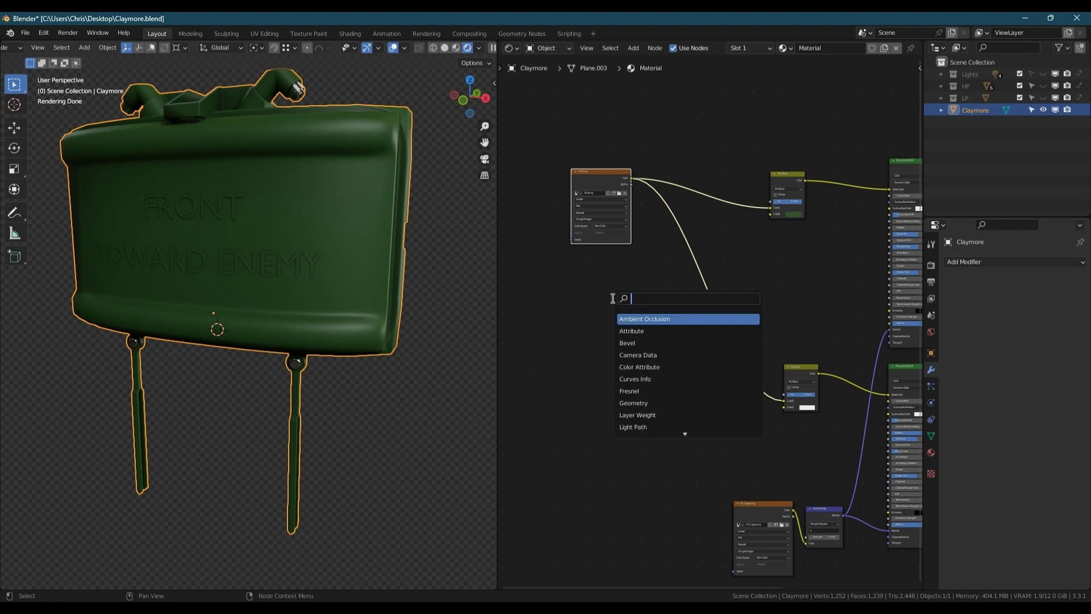
type("ramp")
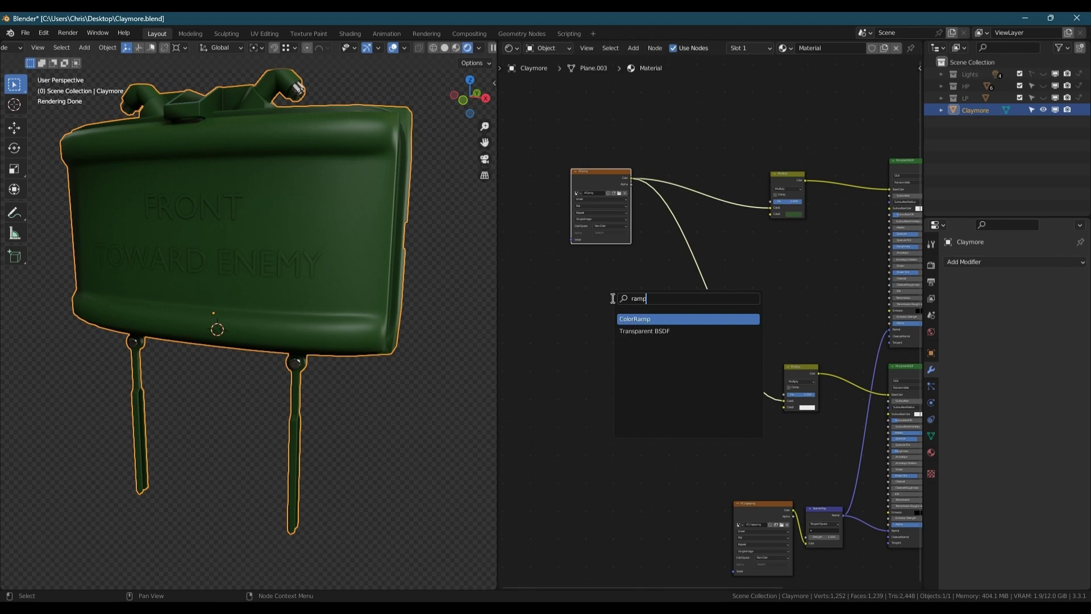
key("Return")
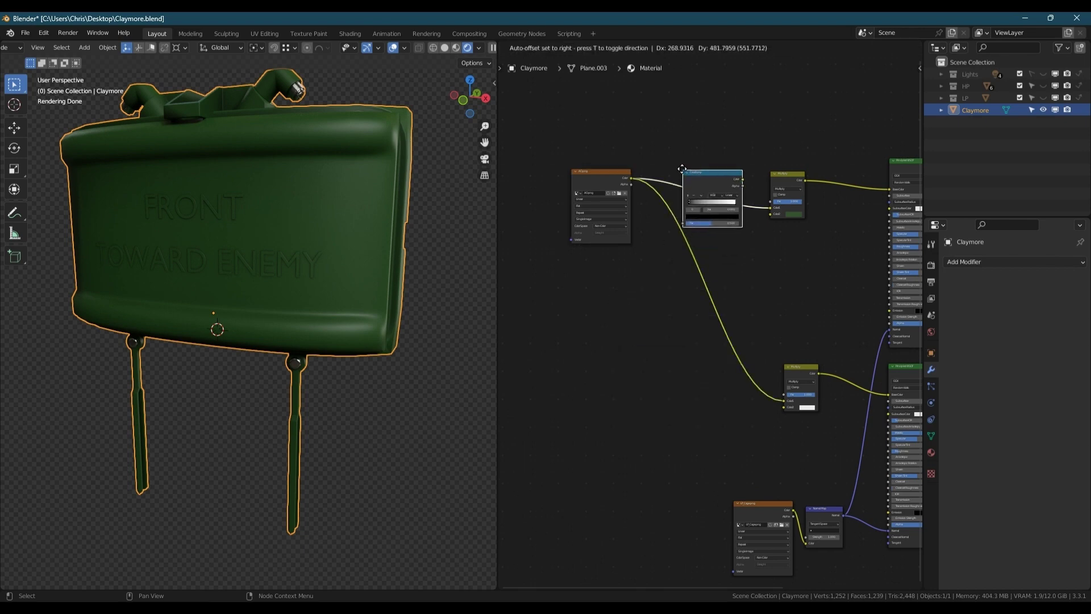
left_click(668, 155)
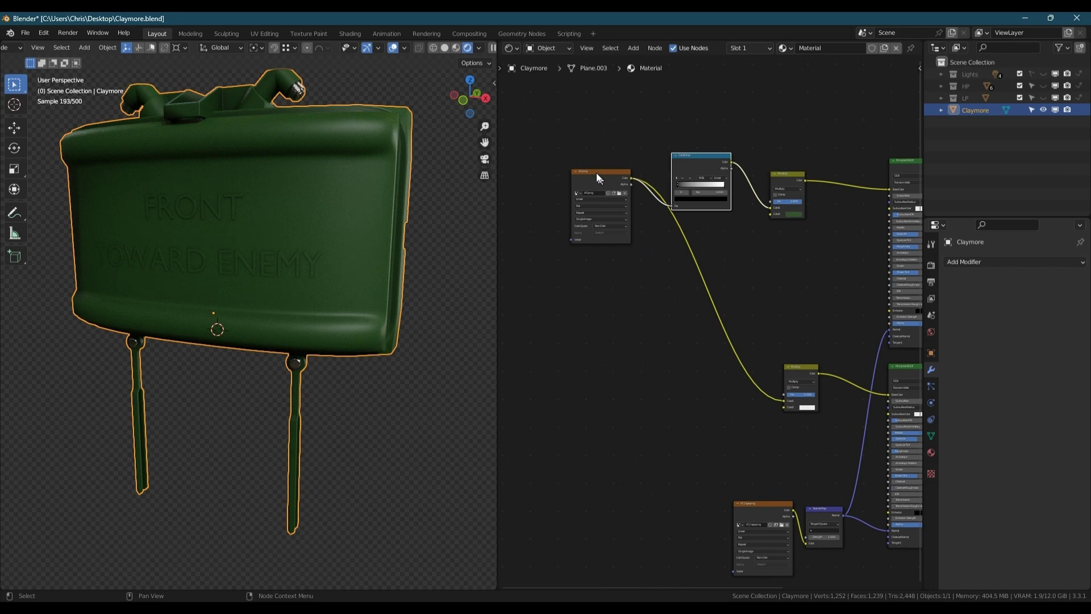
left_click_drag(596, 172, 554, 175)
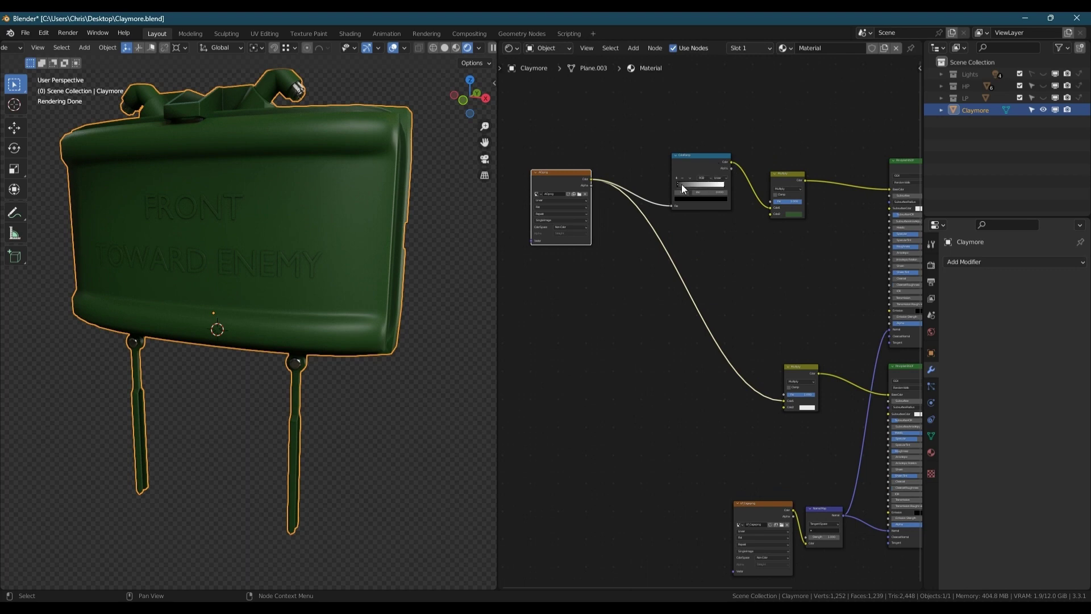
mouse_move(677, 185)
left_mouse_down()
mouse_move(733, 180)
mouse_move(677, 187)
mouse_move(698, 185)
left_mouse_up()
key("ctrl+z")
Step: Route the ColorRamp output into the lower Multiply node instead of the raw AO
right_click_drag(694, 293, 657, 339, "ctrl")
left_click_drag(731, 165, 786, 401)
left_click_drag(699, 160, 638, 179)
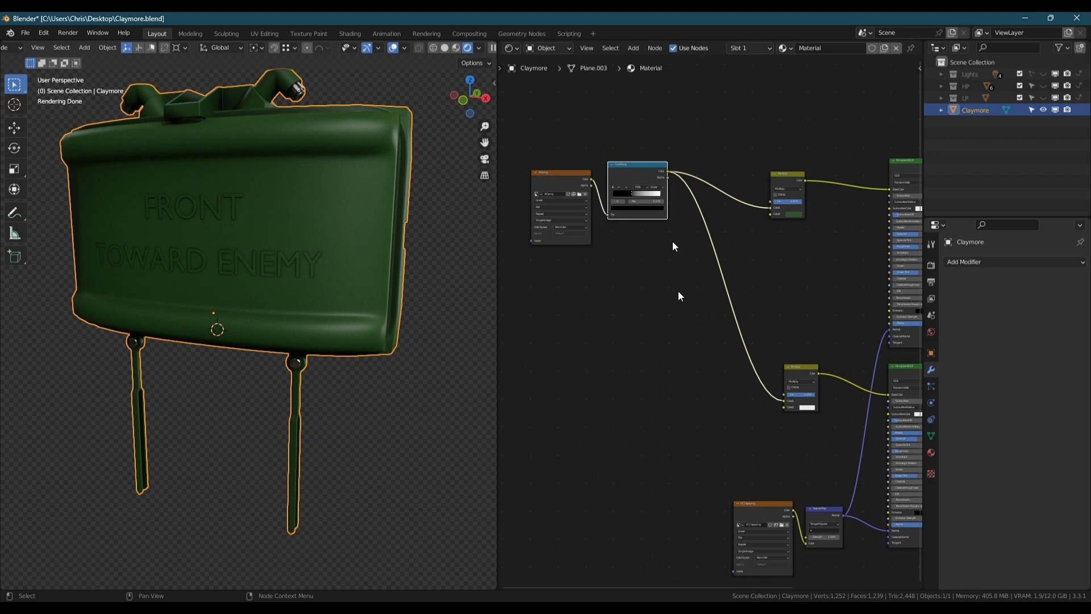